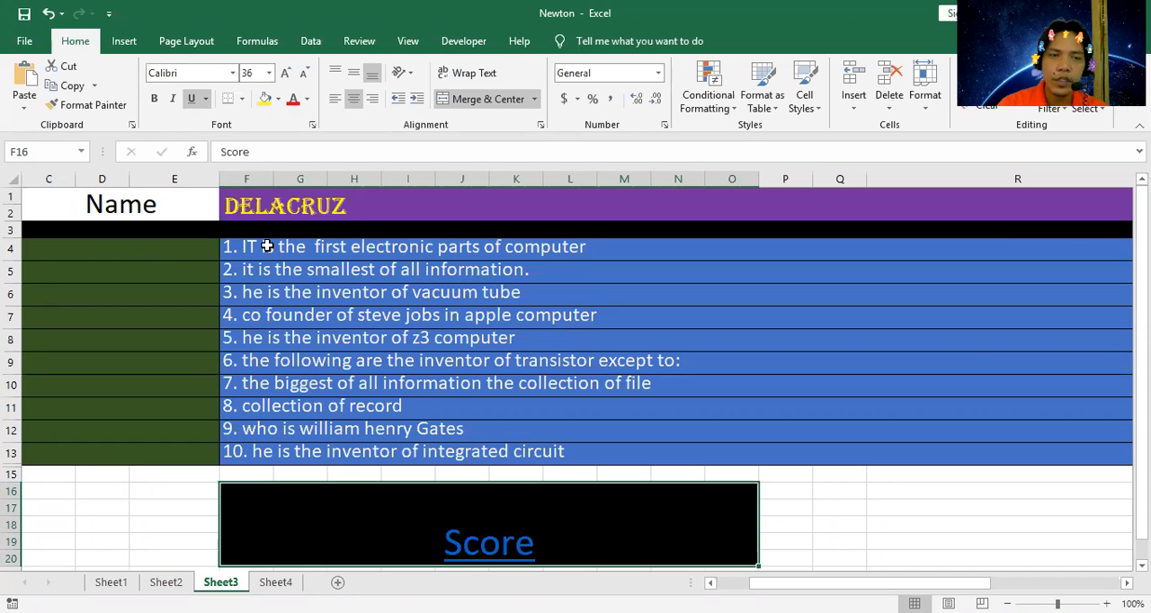
Choose "vacuum tube" as the answer to question 1 in C4 and "bit" for question 2 in C5.
{"action": "left_click", "coordinate": [174, 253]}
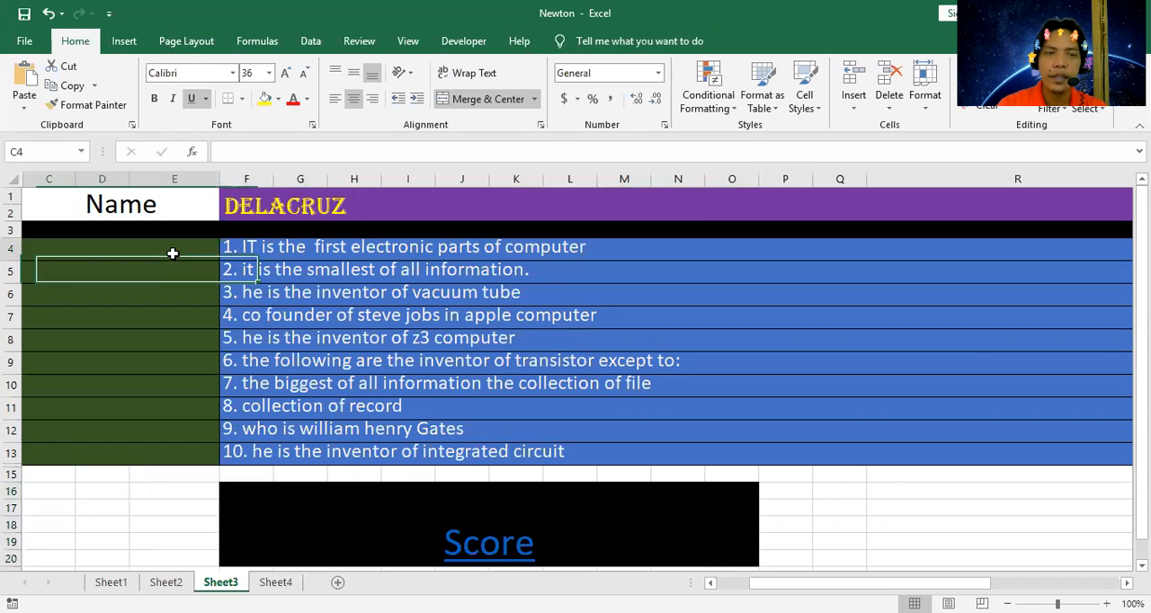
{"action": "left_click", "coordinate": [227, 251]}
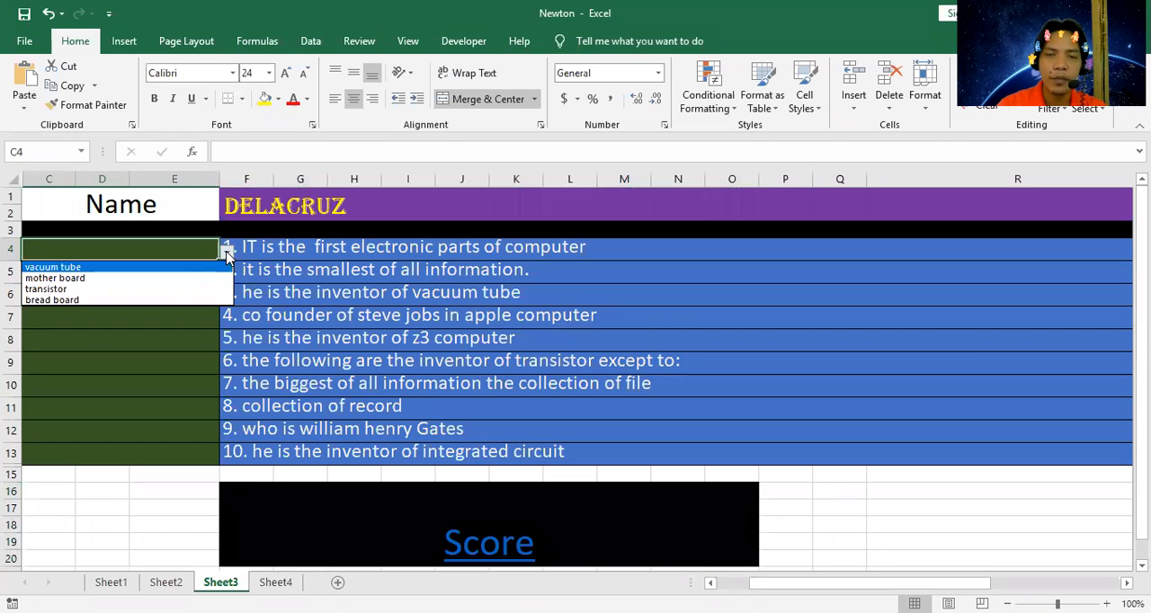
{"action": "left_click", "coordinate": [172, 267]}
{"action": "left_click", "coordinate": [212, 274]}
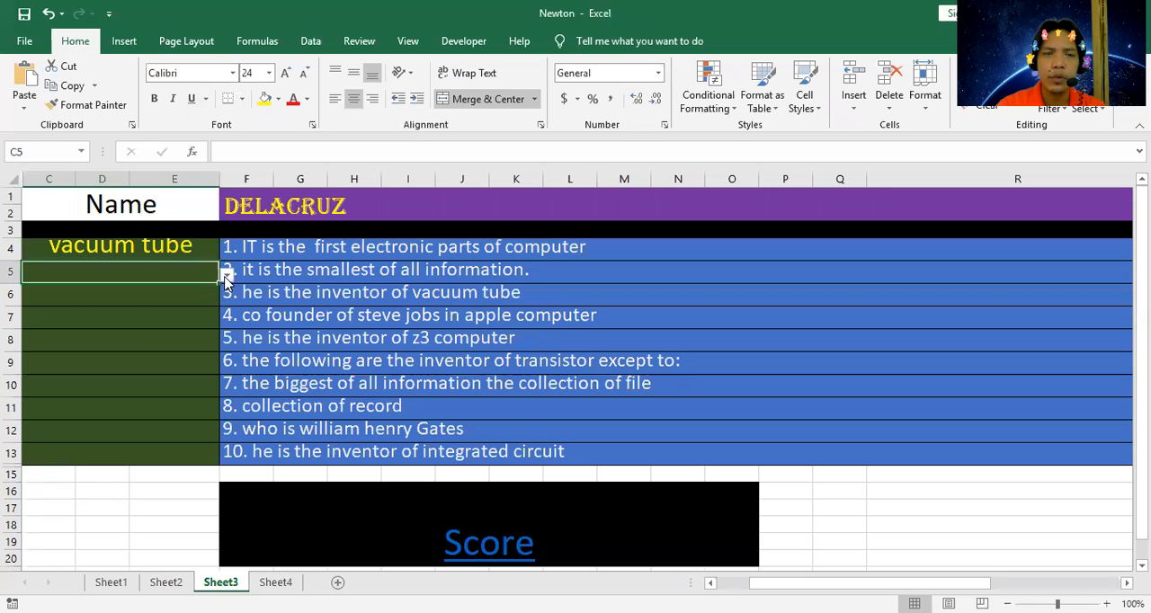
{"action": "left_click", "coordinate": [225, 273]}
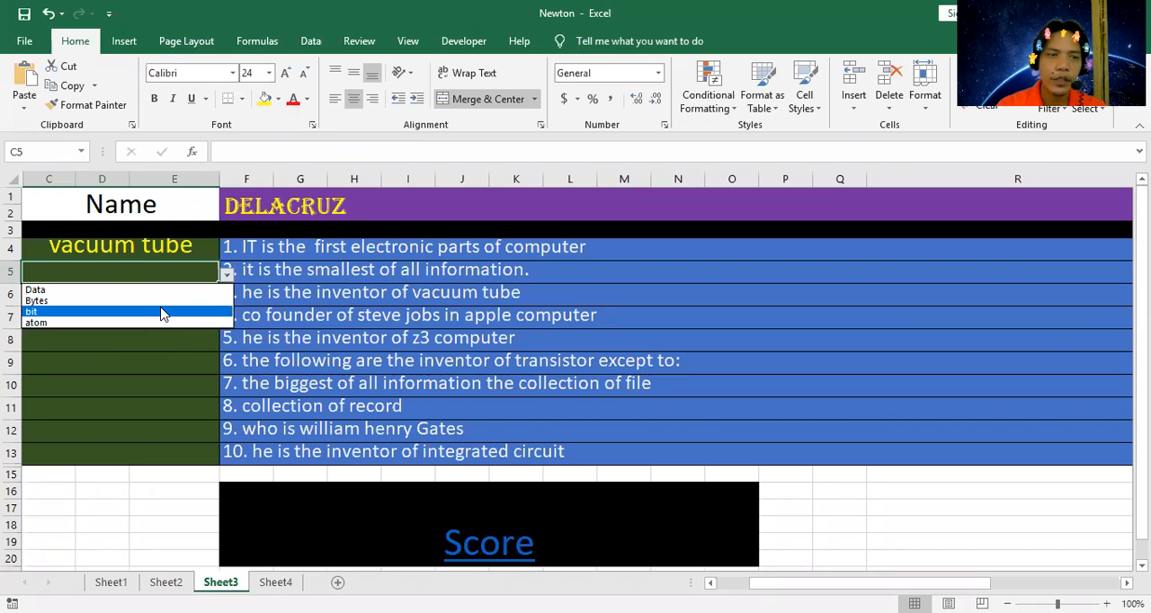
{"action": "left_click", "coordinate": [160, 313]}
Choose "lee de forest" as the answer to question 3 in C6 and "steve wozniac" for question 4 in C7.
{"action": "left_click", "coordinate": [192, 291]}
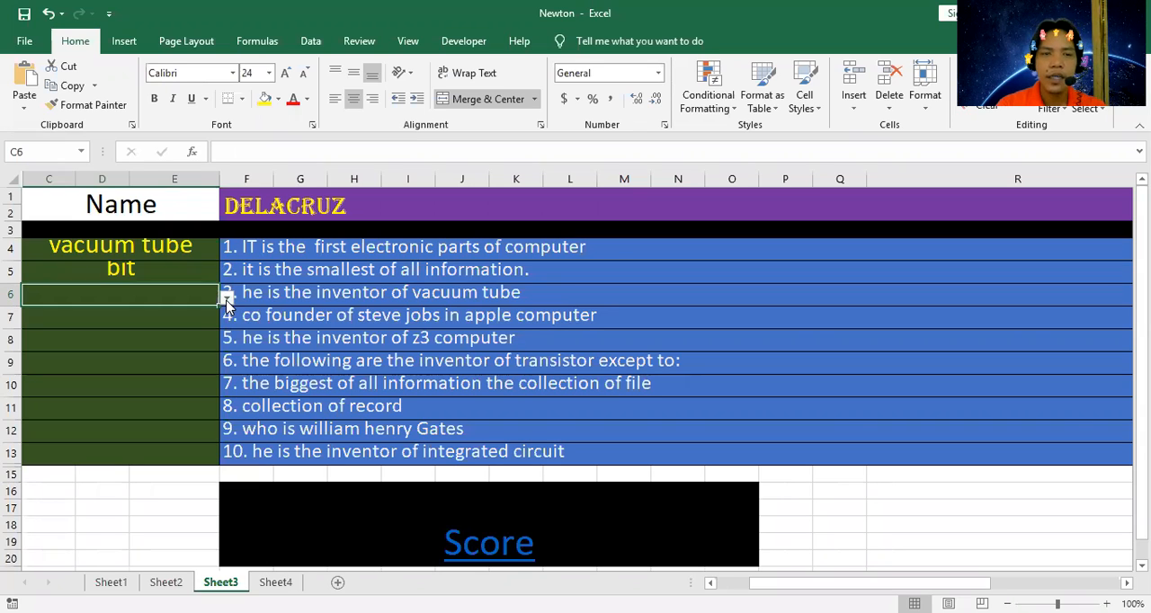
{"action": "left_click", "coordinate": [228, 297]}
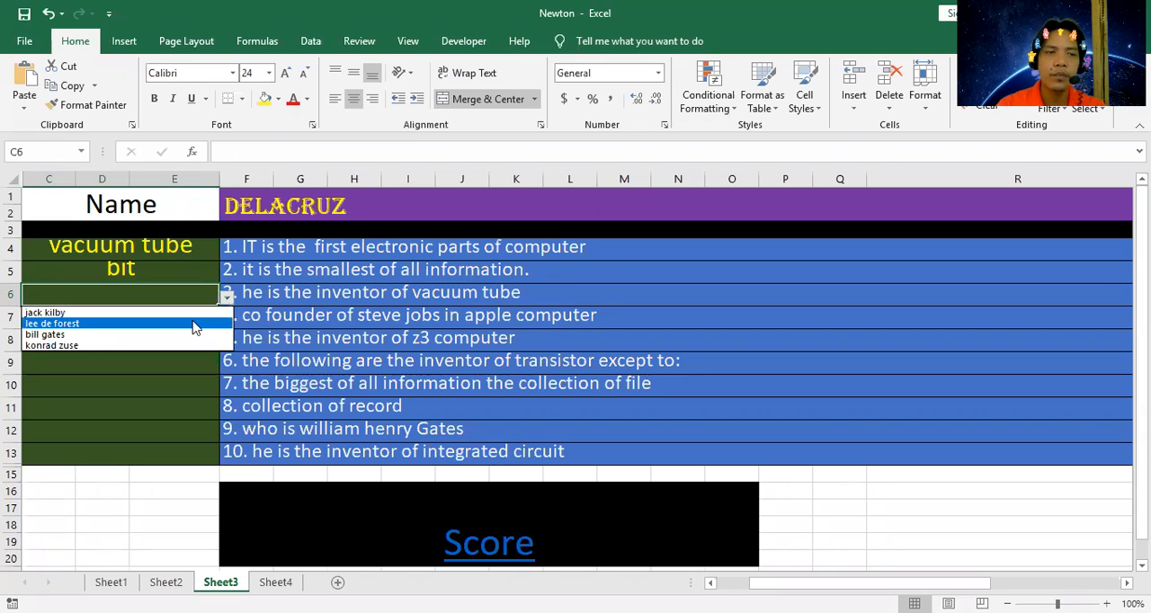
{"action": "left_click", "coordinate": [191, 321]}
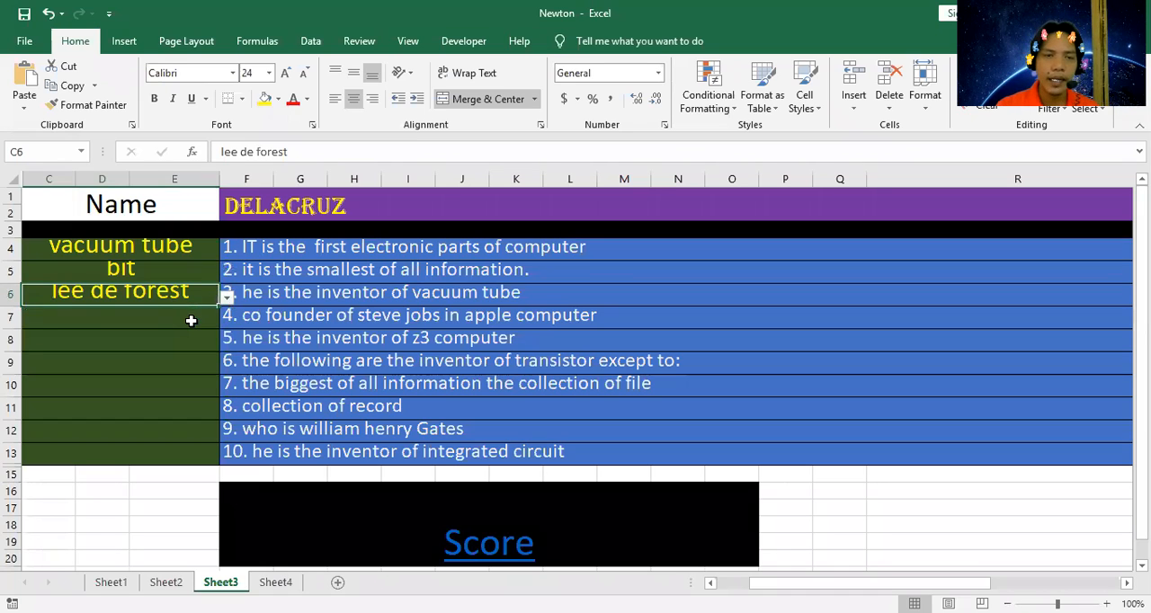
{"action": "left_click", "coordinate": [190, 321]}
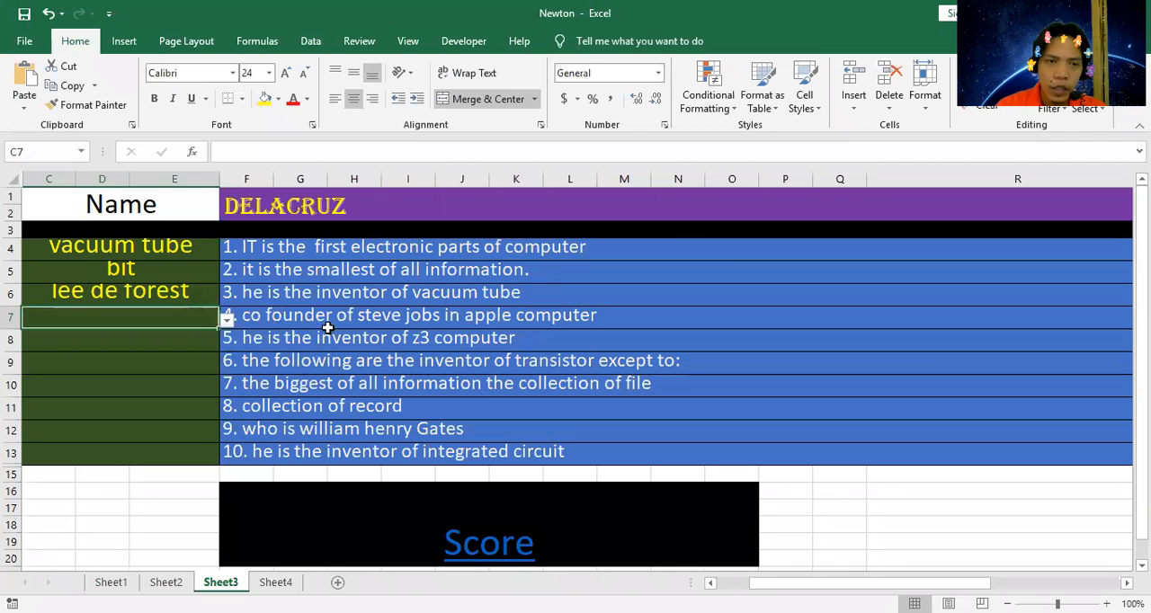
{"action": "left_click", "coordinate": [226, 320]}
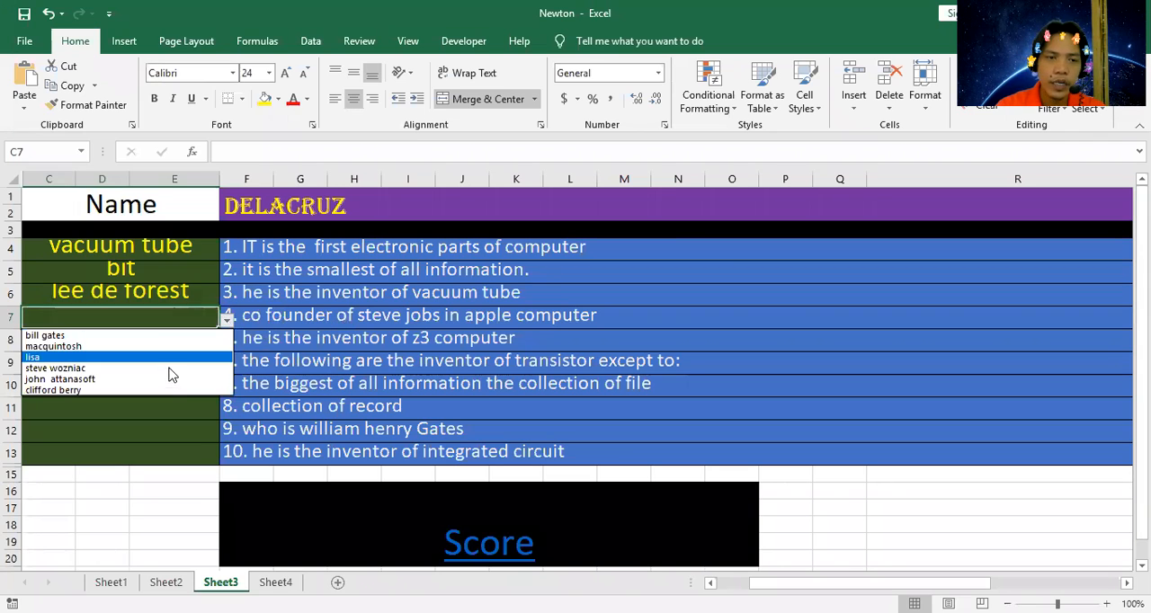
{"action": "left_click", "coordinate": [167, 367]}
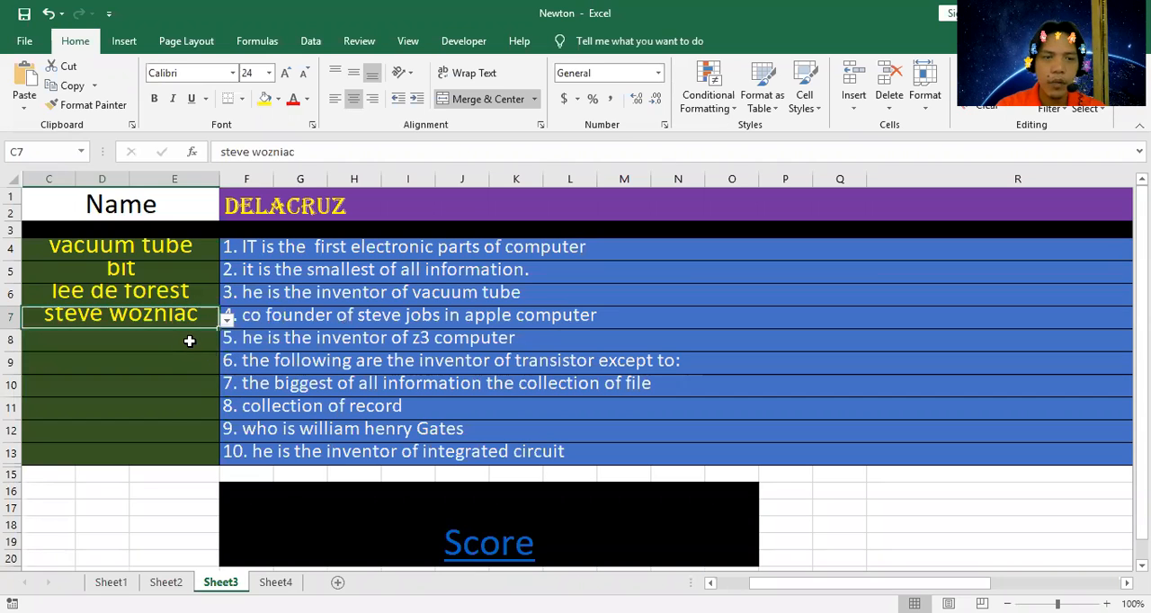
Choose "konrad zuse" as the answer to question 5 in C8 and "herman hollireth" for question 6 in C9.
{"action": "left_click", "coordinate": [189, 340]}
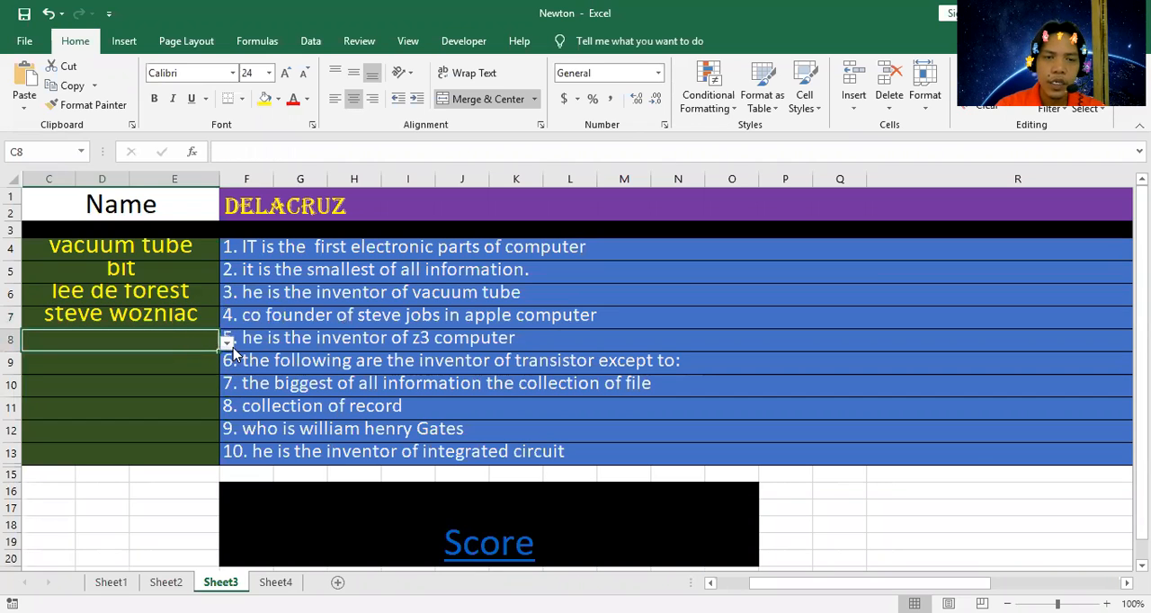
{"action": "left_click", "coordinate": [227, 344]}
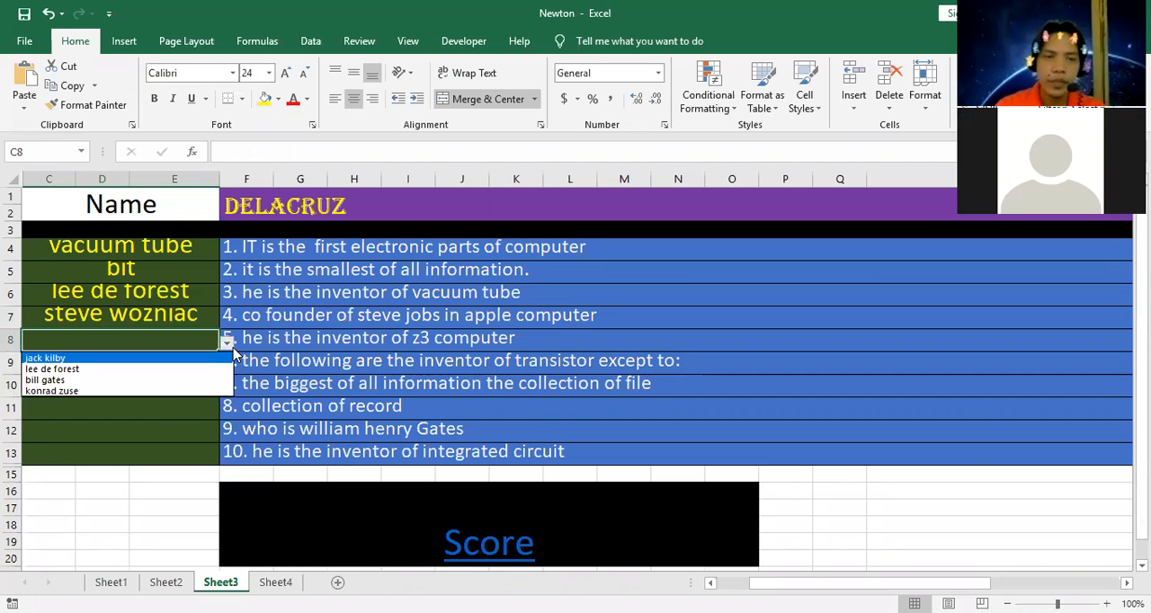
{"action": "left_click", "coordinate": [161, 391]}
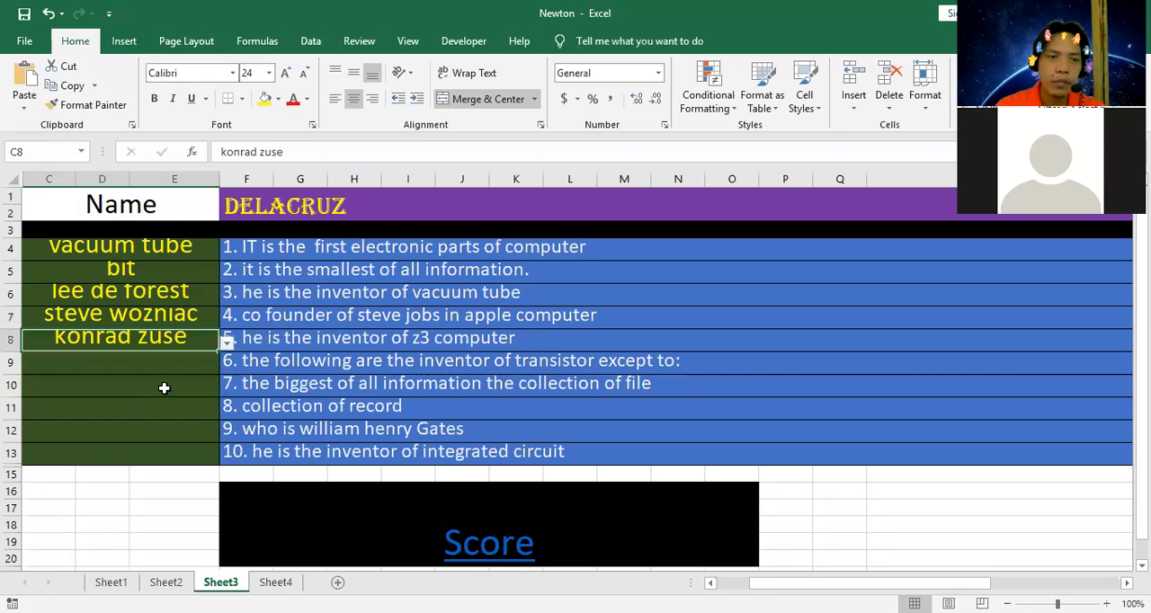
{"action": "left_click", "coordinate": [659, 63]}
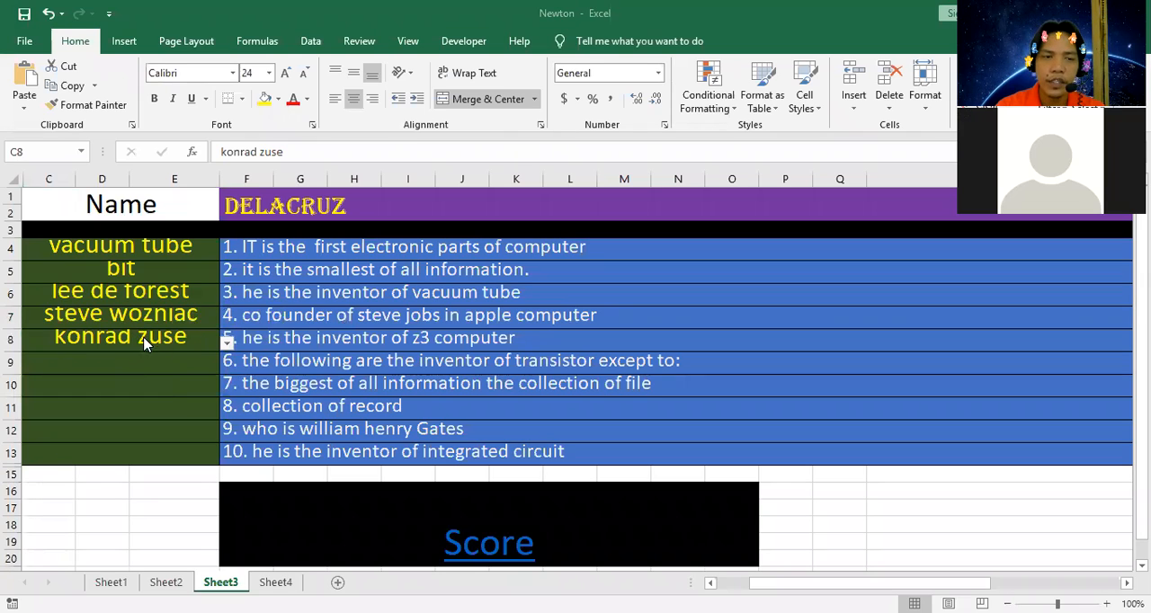
{"action": "left_click", "coordinate": [191, 354]}
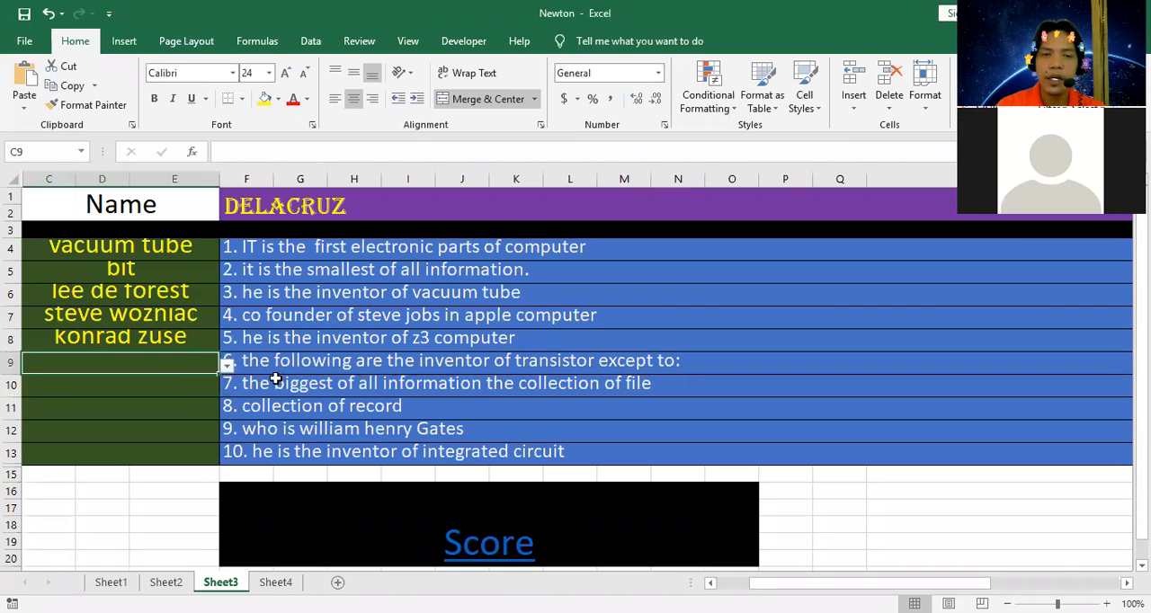
{"action": "left_click", "coordinate": [227, 365]}
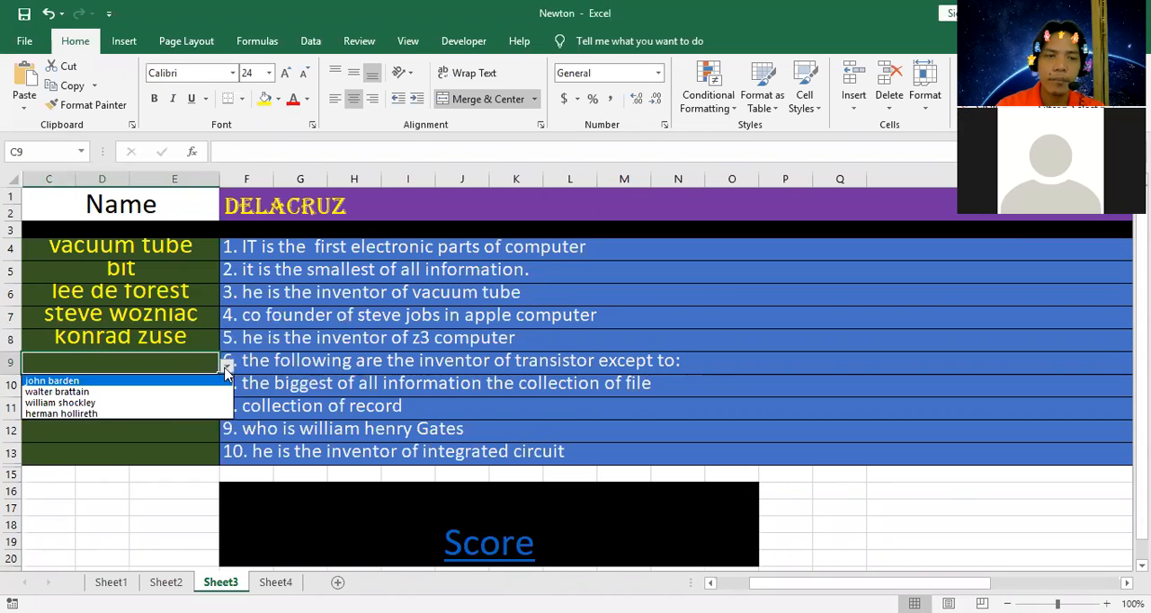
{"action": "left_click", "coordinate": [160, 413]}
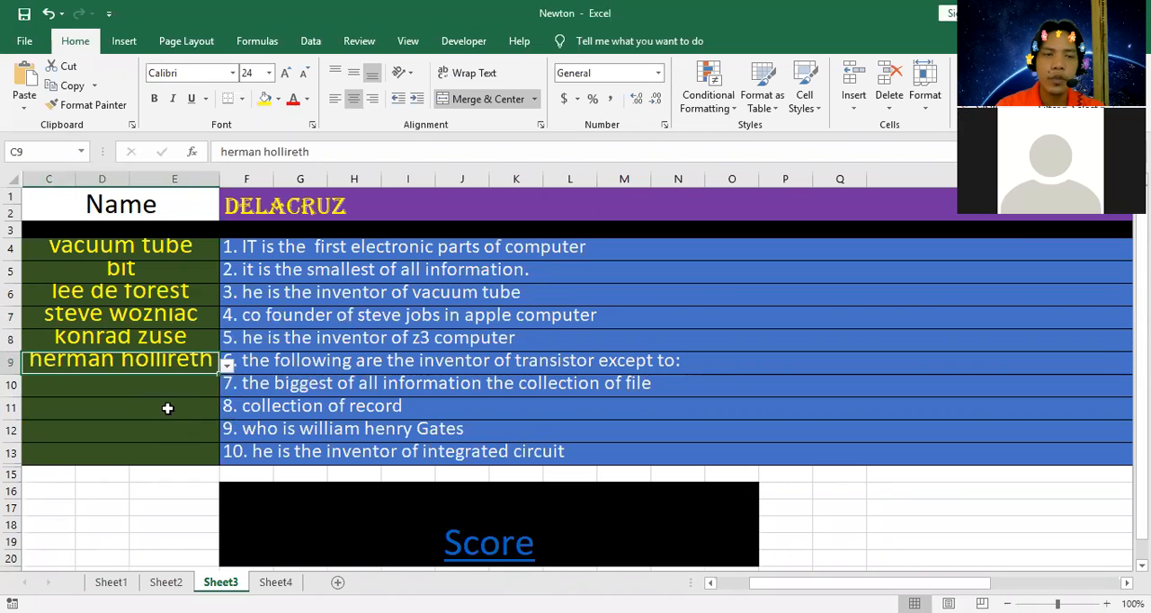
{"action": "left_click", "coordinate": [193, 387]}
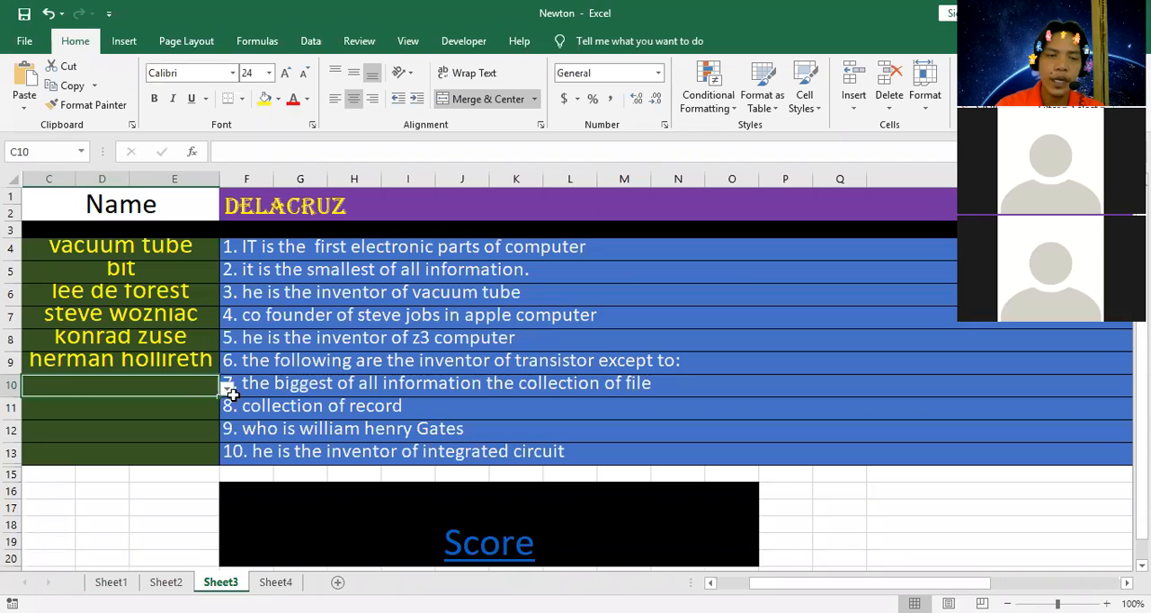
{"action": "left_click", "coordinate": [228, 387]}
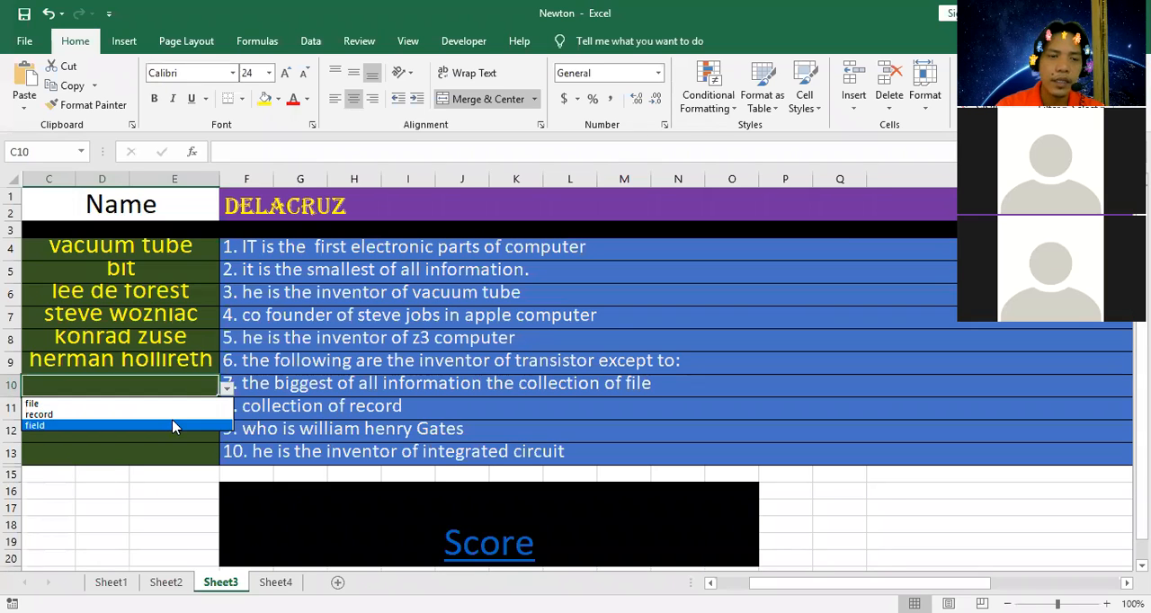
{"action": "left_click", "coordinate": [229, 388]}
{"action": "left_click", "coordinate": [229, 387]}
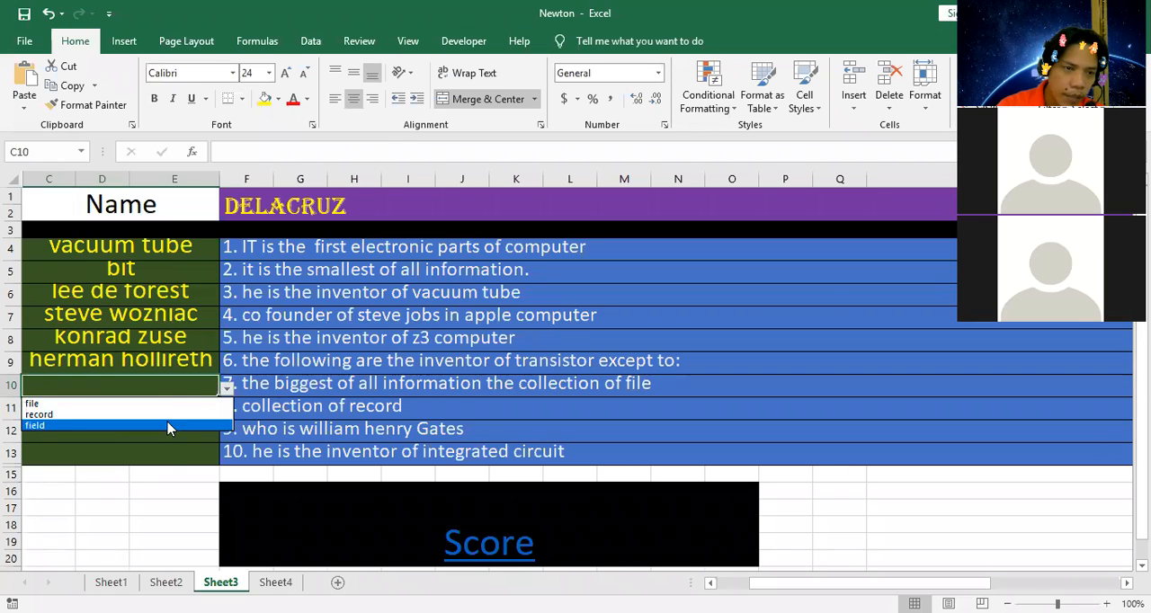
{"action": "left_click", "coordinate": [321, 405]}
Choose "file" as the answer to question 8 in C11 and "bill gates" for question 9 in C12.
{"action": "left_click", "coordinate": [192, 406]}
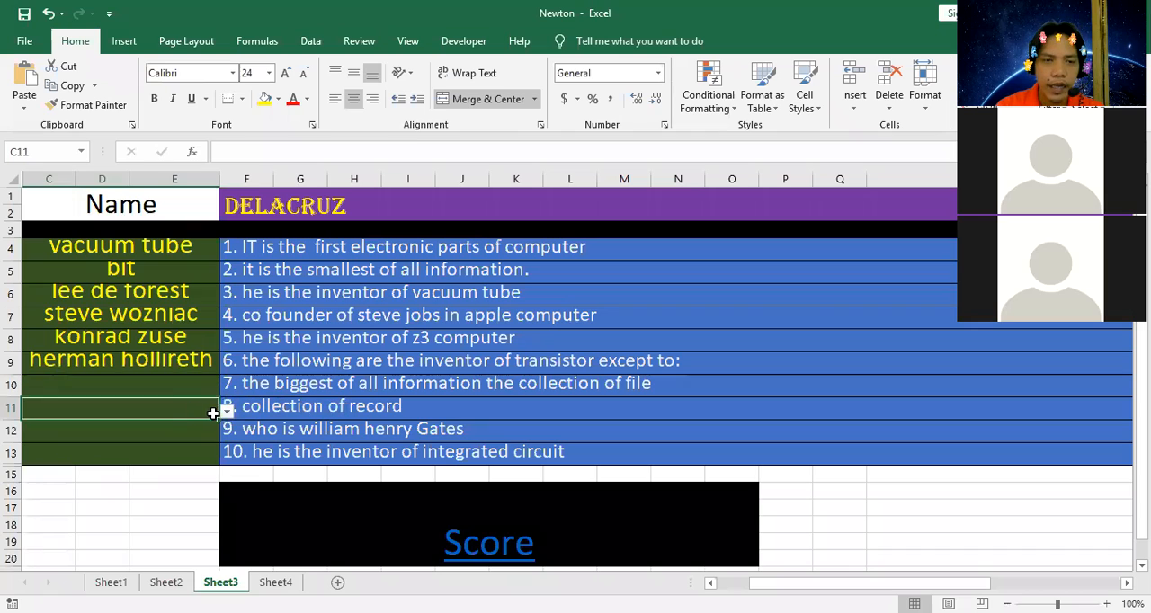
{"action": "left_click", "coordinate": [228, 411]}
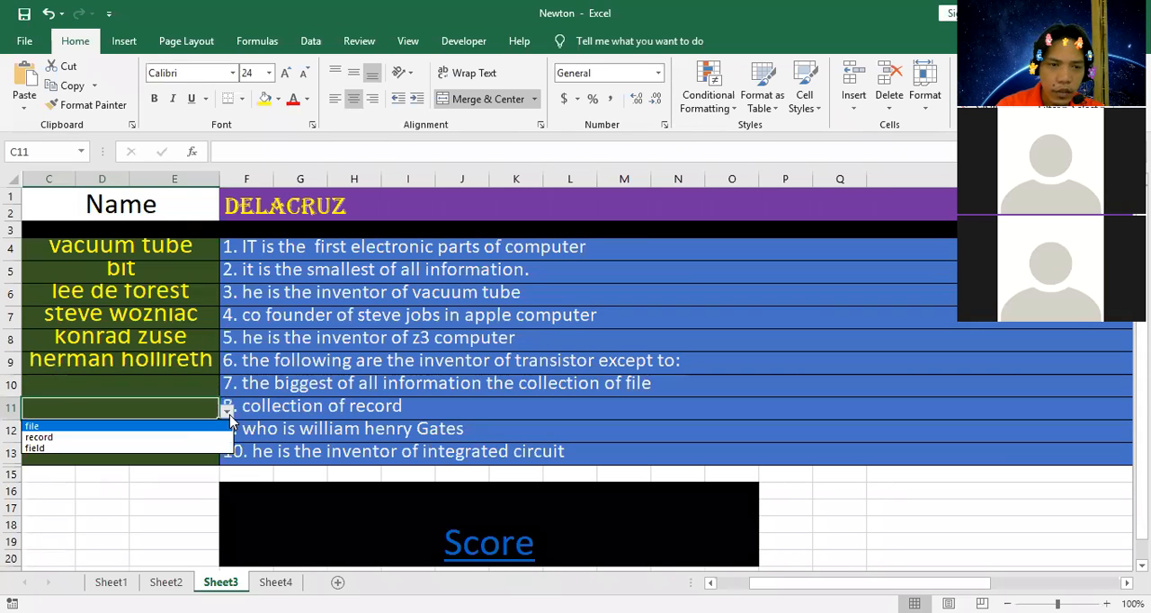
{"action": "left_click", "coordinate": [146, 428]}
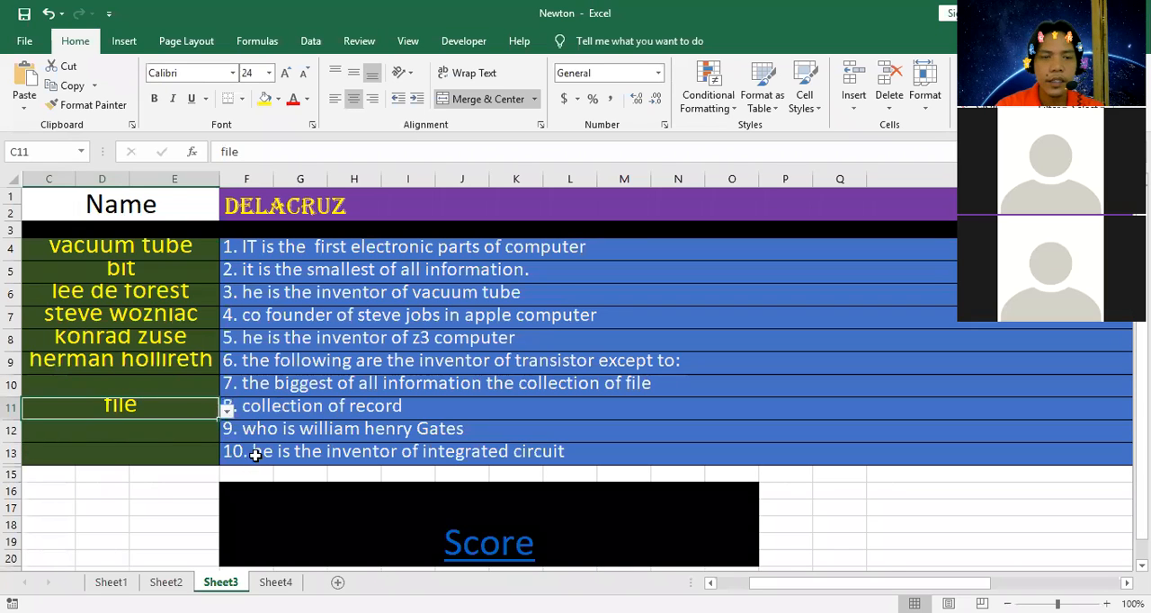
{"action": "left_click", "coordinate": [197, 430]}
{"action": "left_click", "coordinate": [228, 434]}
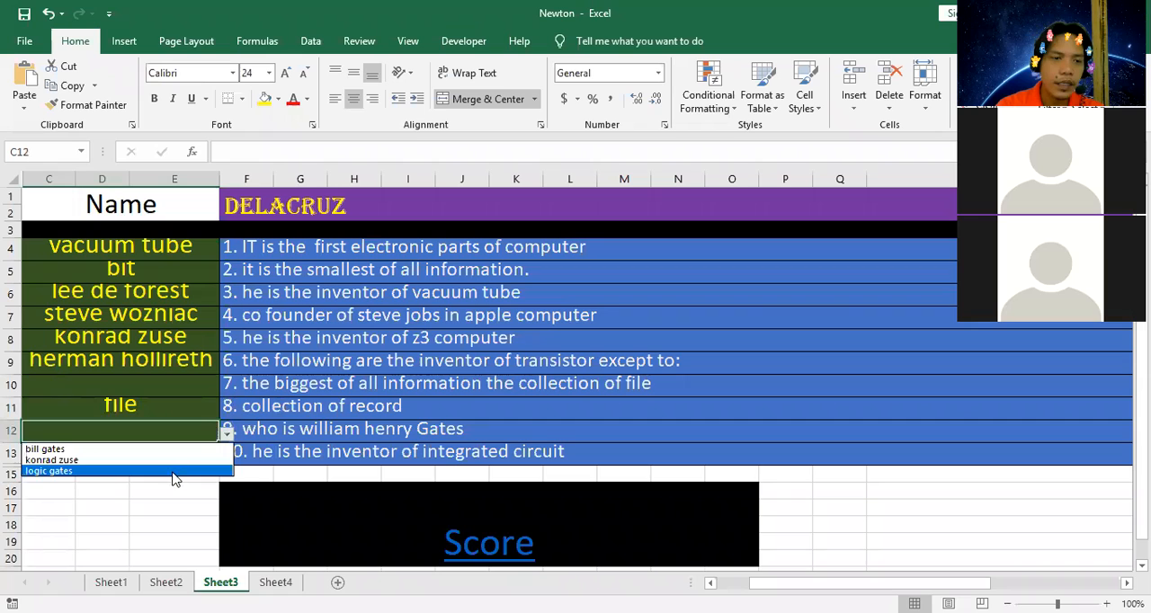
{"action": "left_click", "coordinate": [183, 451]}
Choose "jack kilby" as the answer to question 10 in C13.
{"action": "left_click", "coordinate": [214, 456]}
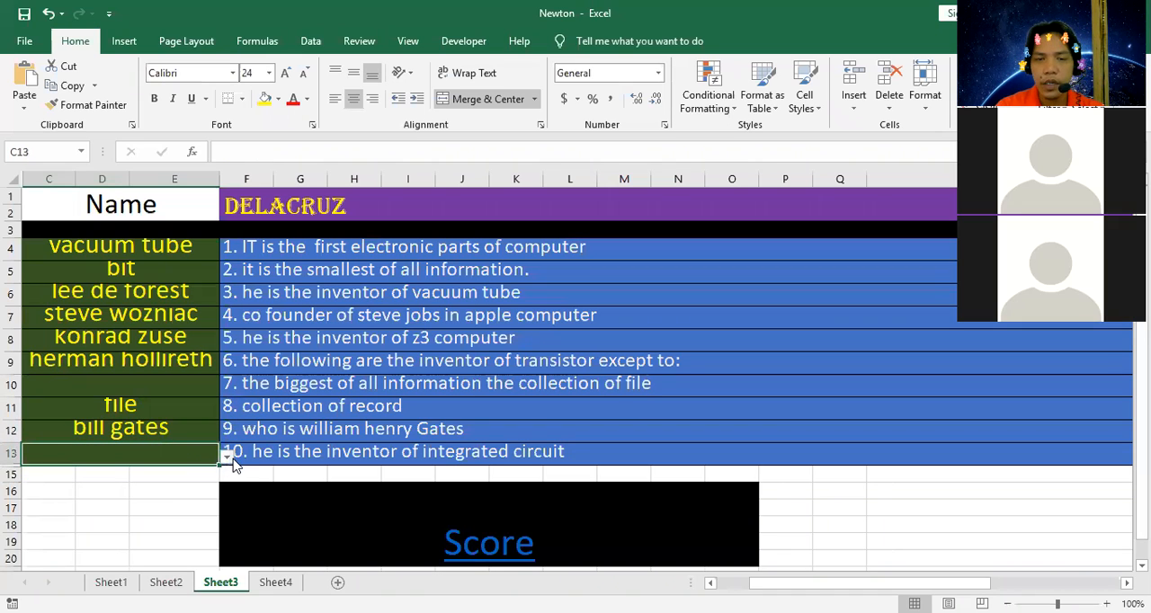
{"action": "left_click", "coordinate": [226, 458]}
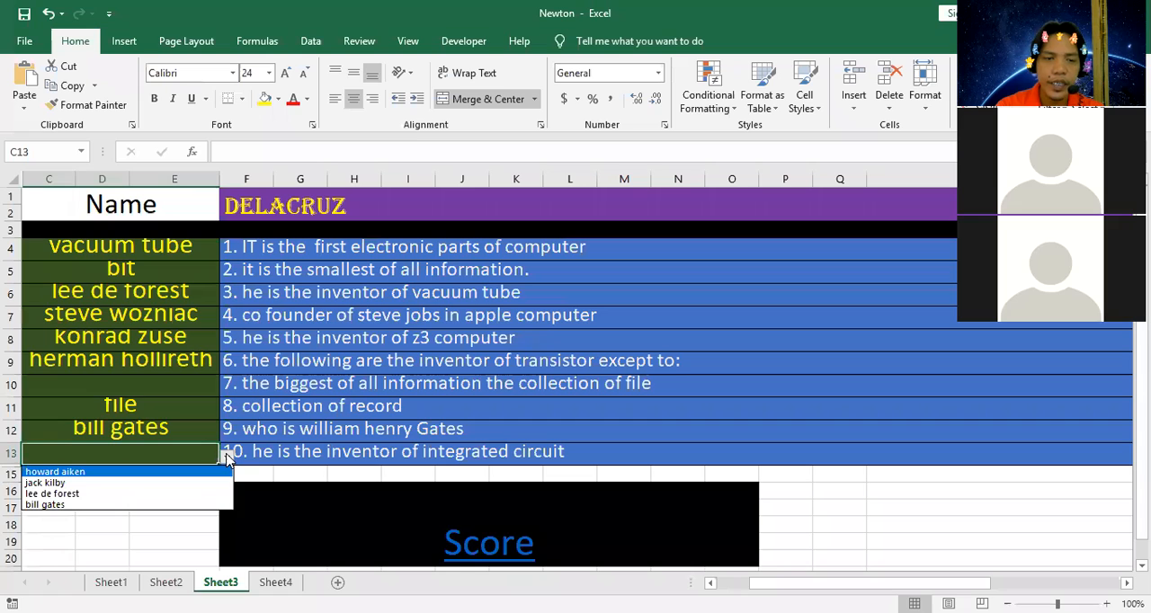
{"action": "left_click", "coordinate": [172, 483]}
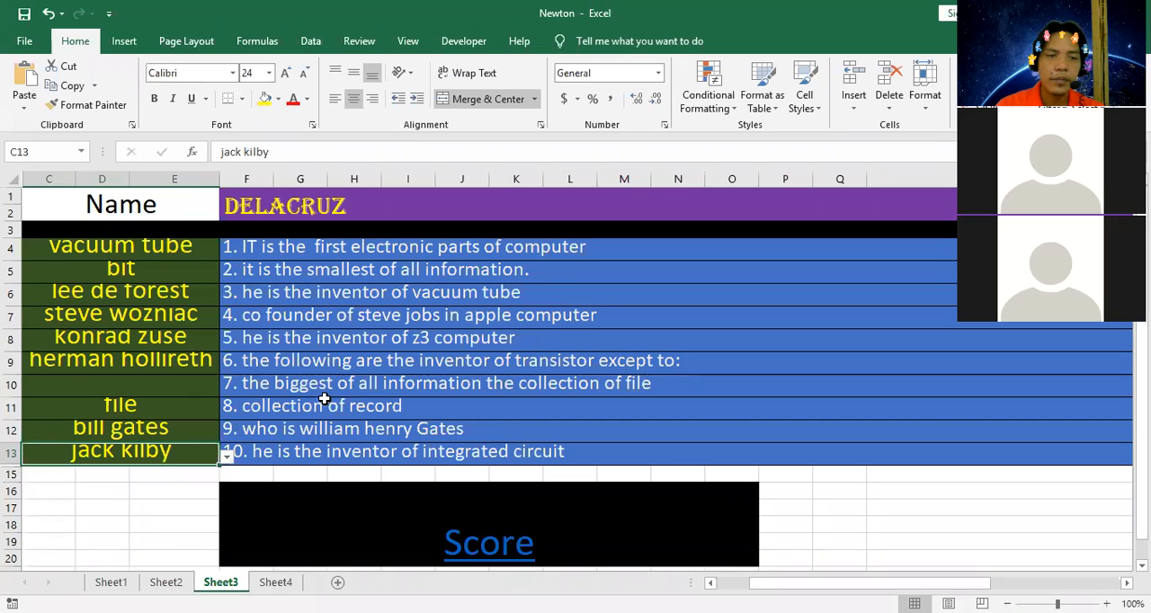
Follow the Score link below the questions to open the score page on Sheet4.
{"action": "scroll", "coordinate": [180, 360], "scroll_direction": "down", "scroll_amount": 1}
{"action": "scroll", "coordinate": [342, 378], "scroll_direction": "down", "scroll_amount": 2}
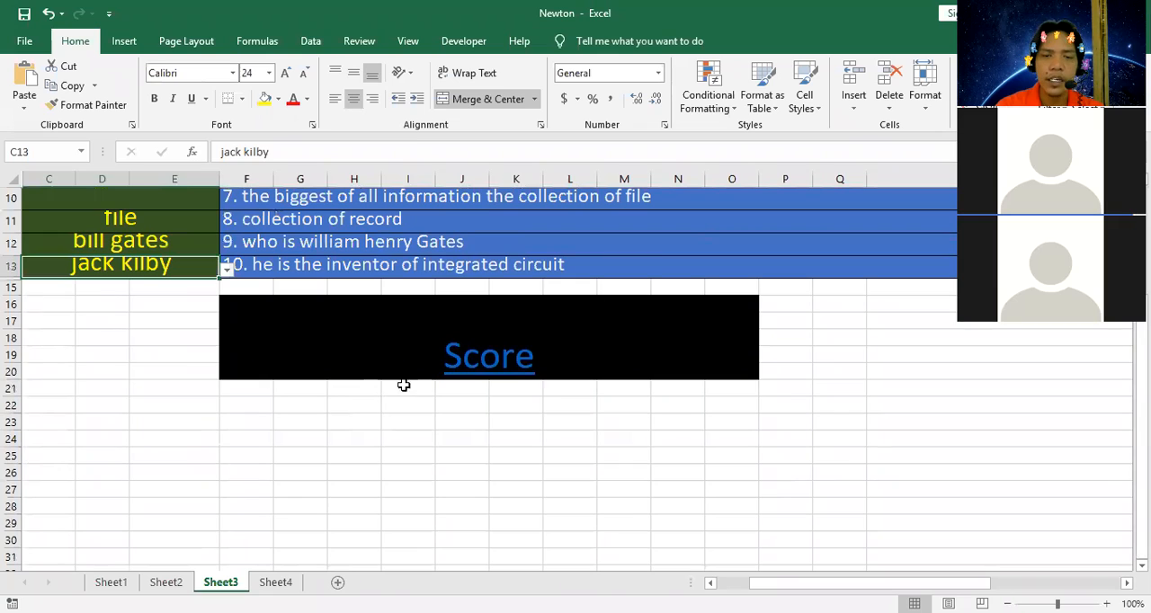
{"action": "left_click", "coordinate": [509, 364]}
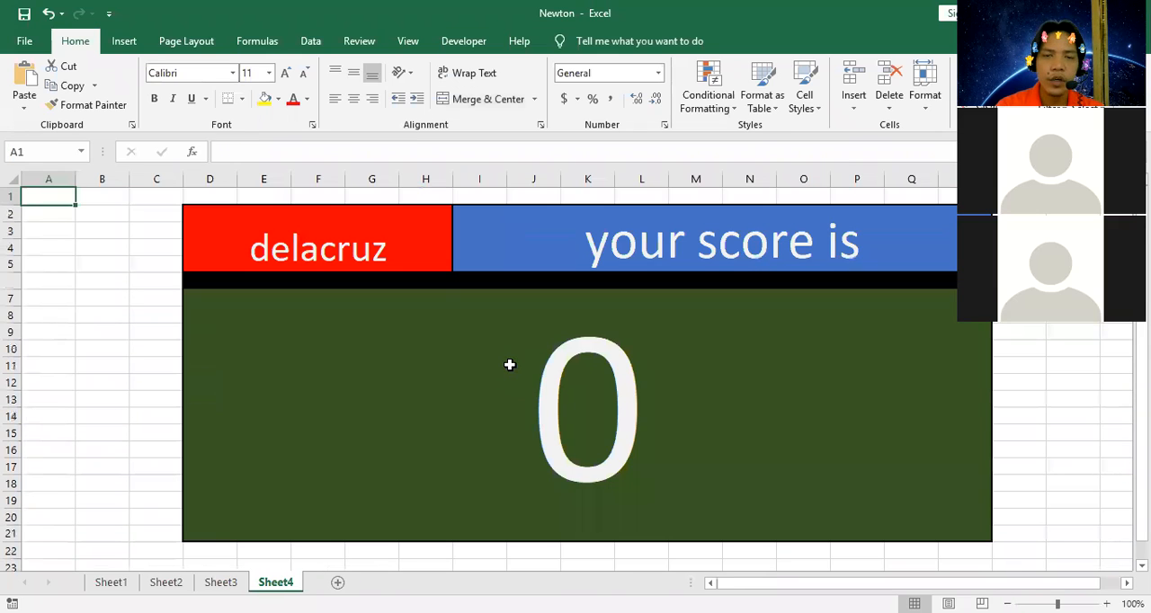
{"action": "left_click", "coordinate": [475, 457]}
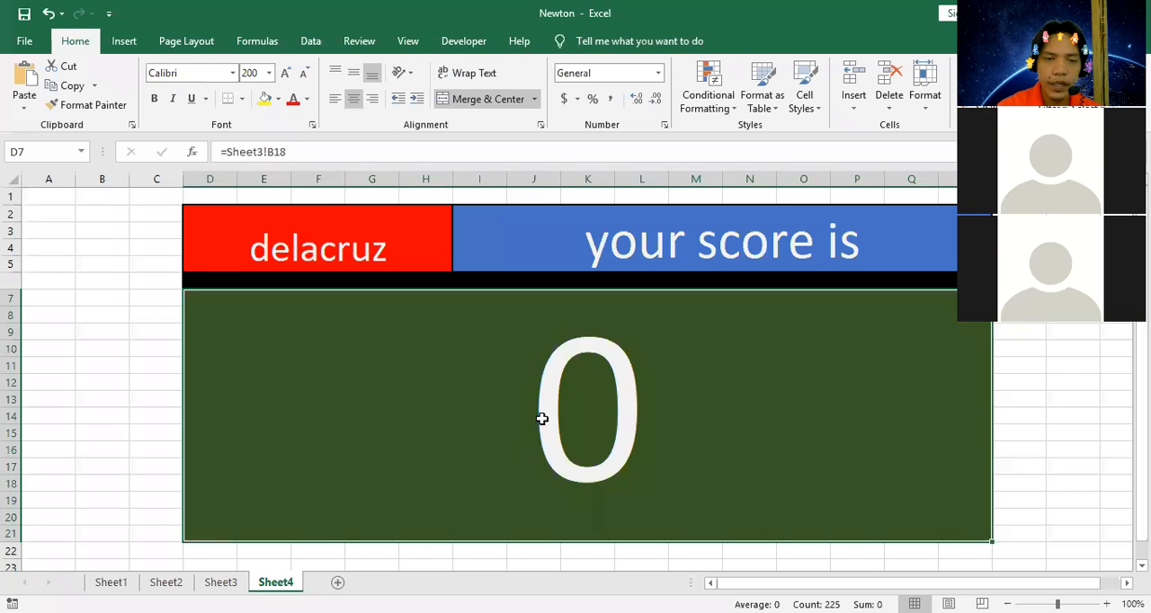
{"action": "type", "text": "="}
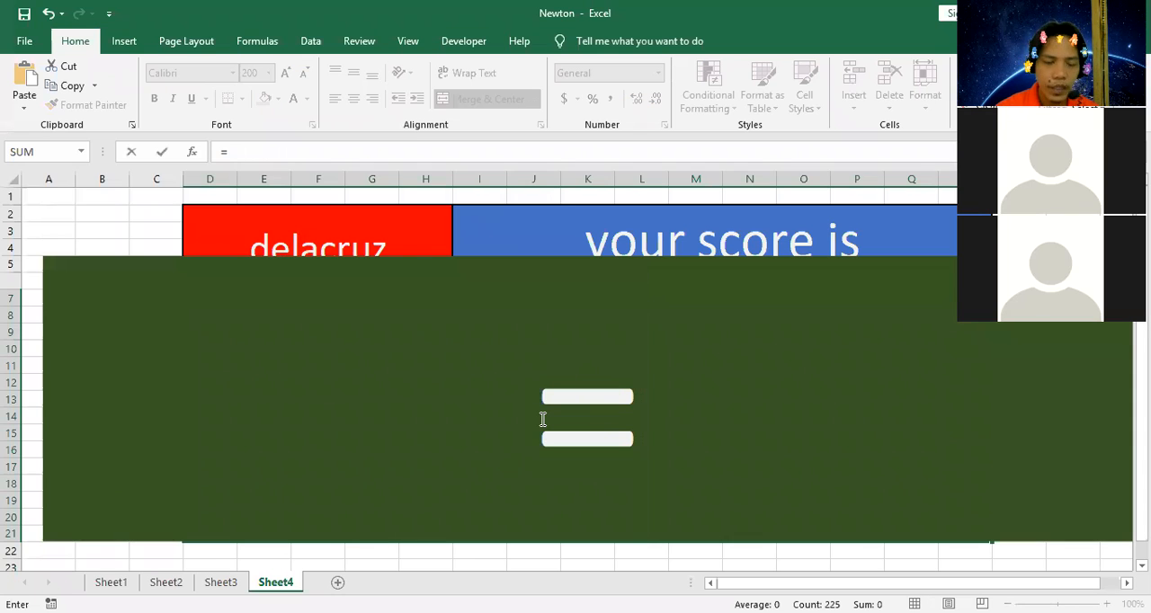
{"action": "type", "text": "s"}
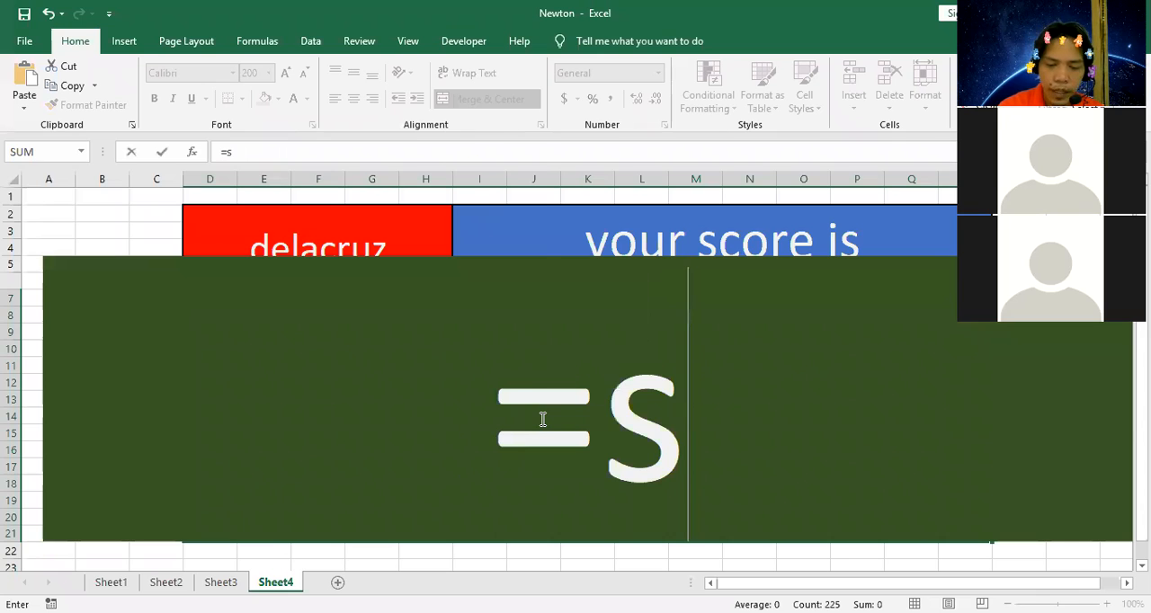
{"action": "type", "text": "um("}
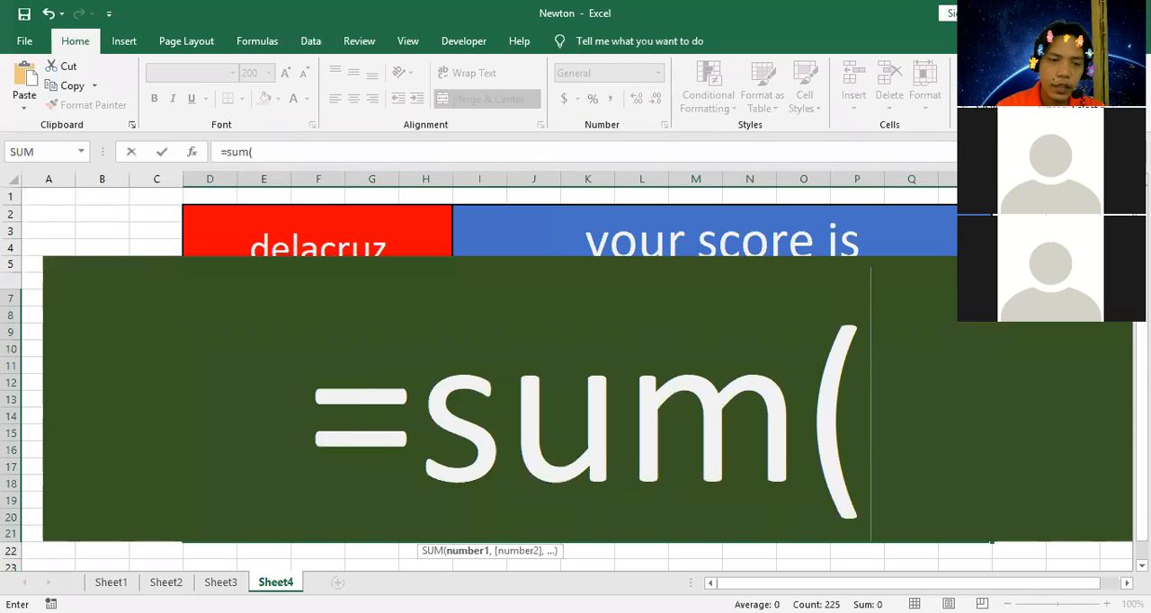
{"action": "left_click", "coordinate": [221, 582]}
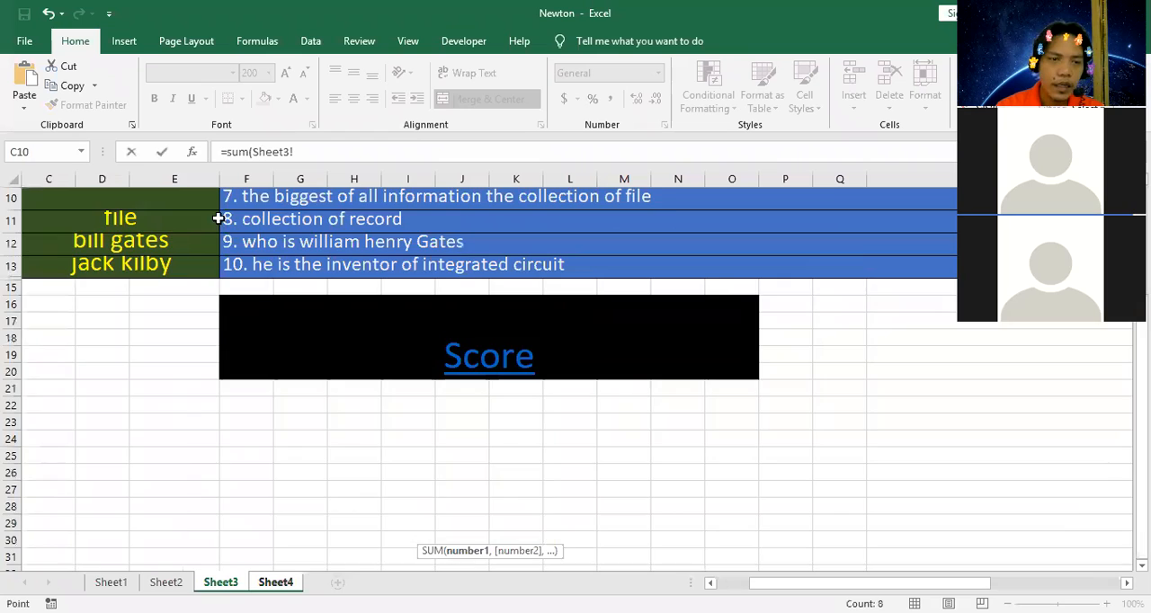
{"action": "scroll", "coordinate": [219, 219], "scroll_direction": "up", "scroll_amount": 3}
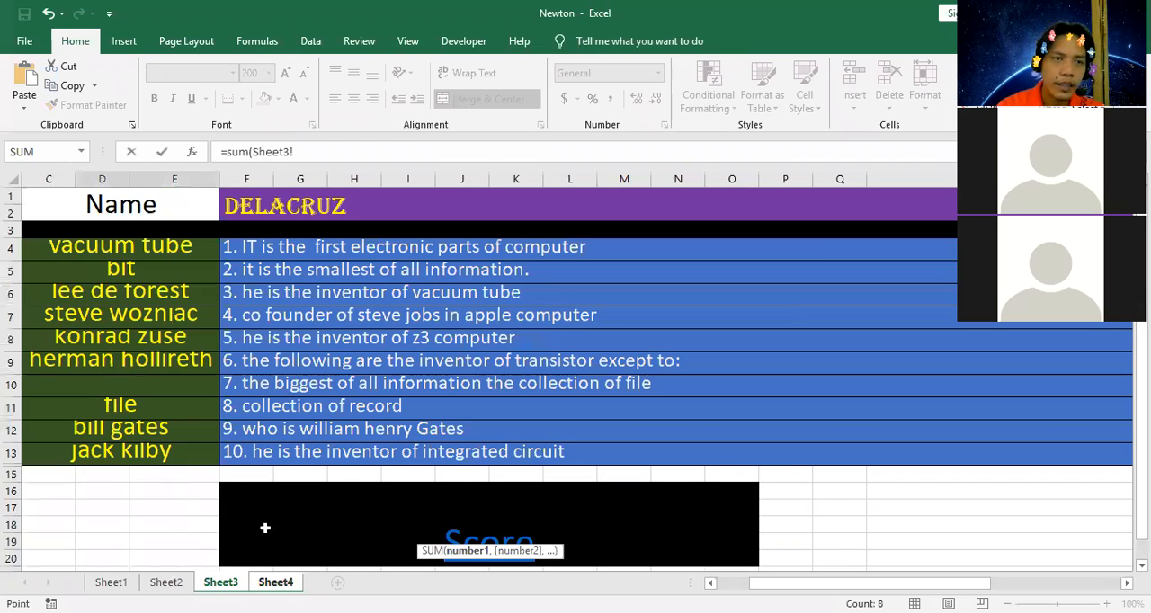
{"action": "key", "text": "Escape"}
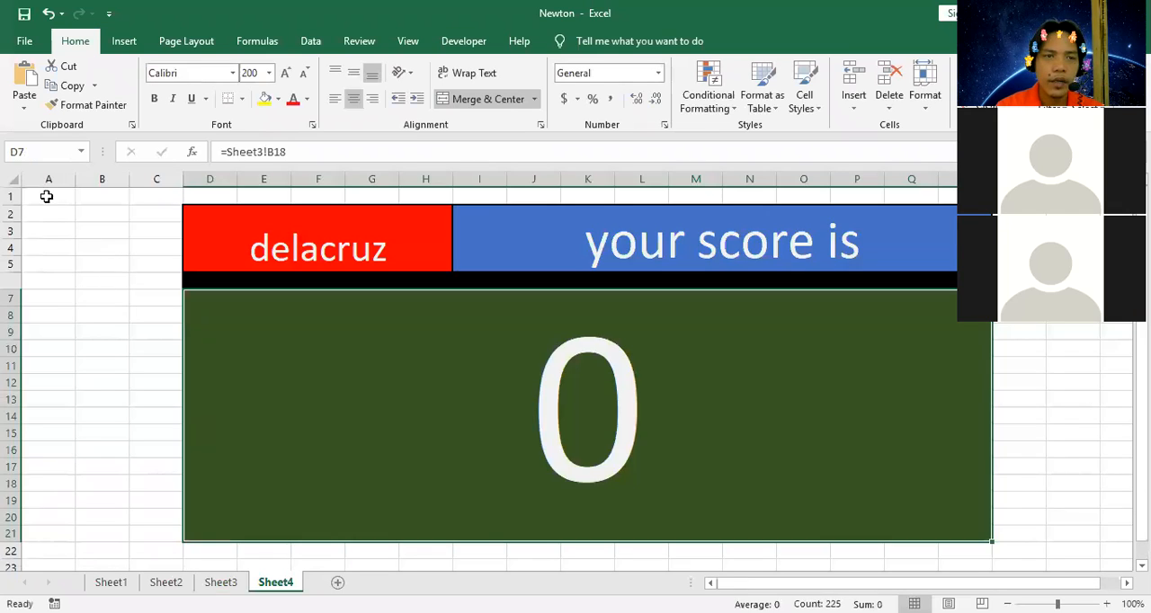
Unhide columns A and B on Sheet3, next to the quiz answers.
{"action": "left_click", "coordinate": [220, 583]}
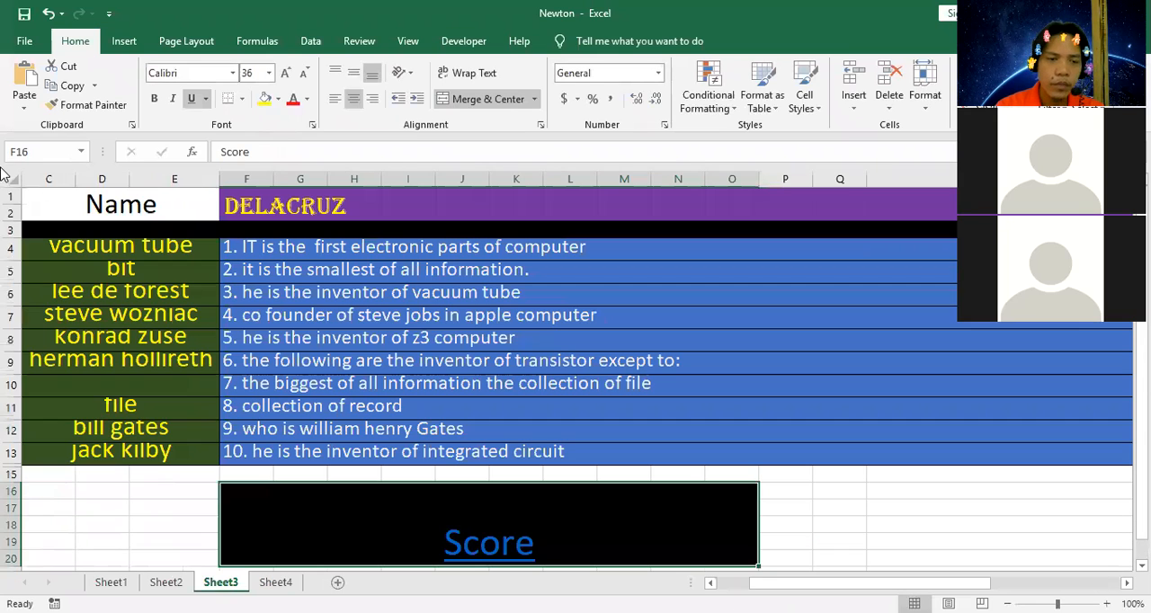
{"action": "left_click", "coordinate": [37, 174]}
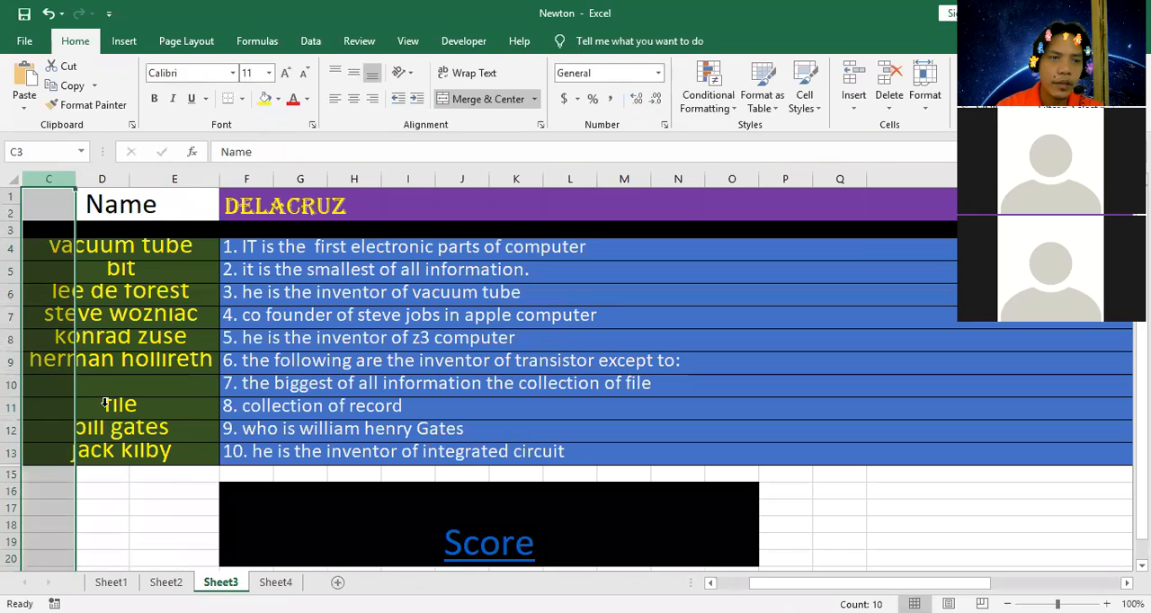
{"action": "left_click", "coordinate": [10, 174]}
{"action": "left_click", "coordinate": [12, 177]}
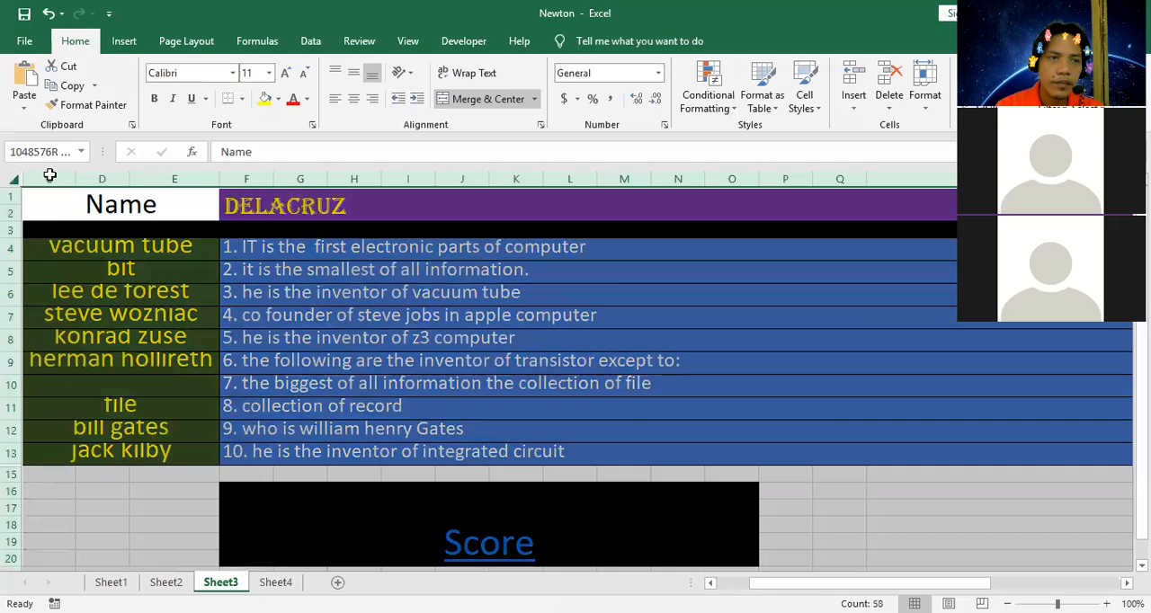
{"action": "right_click", "coordinate": [52, 171]}
{"action": "left_click", "coordinate": [107, 414]}
Clear the broken scoring formula for question 7 from cell B10.
{"action": "left_click", "coordinate": [108, 365]}
{"action": "left_click", "coordinate": [107, 387]}
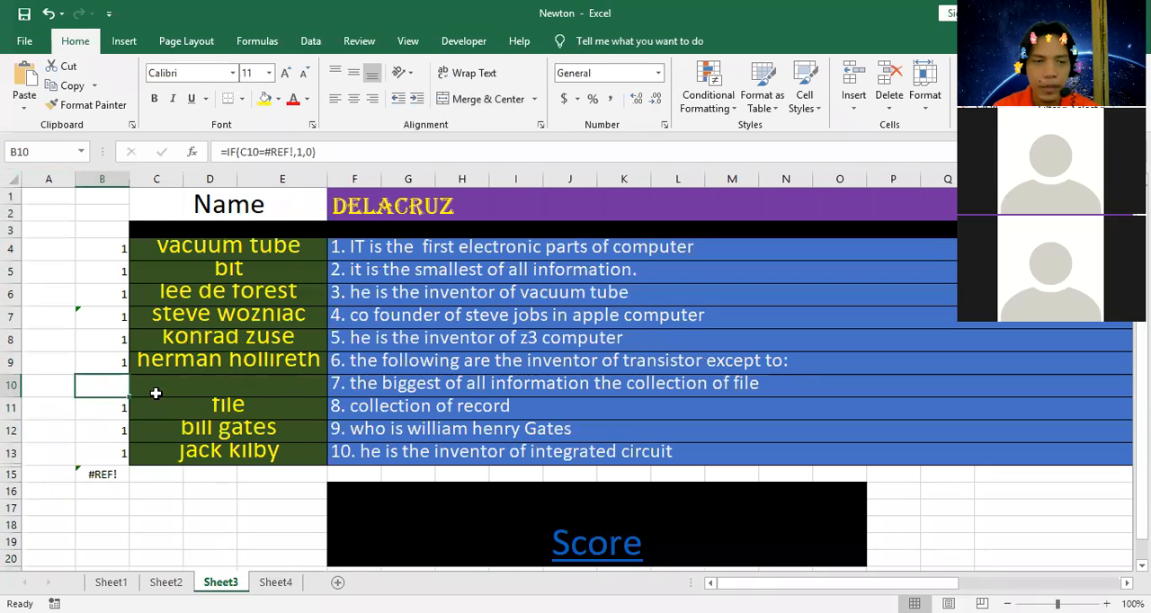
{"action": "key", "text": "Delete"}
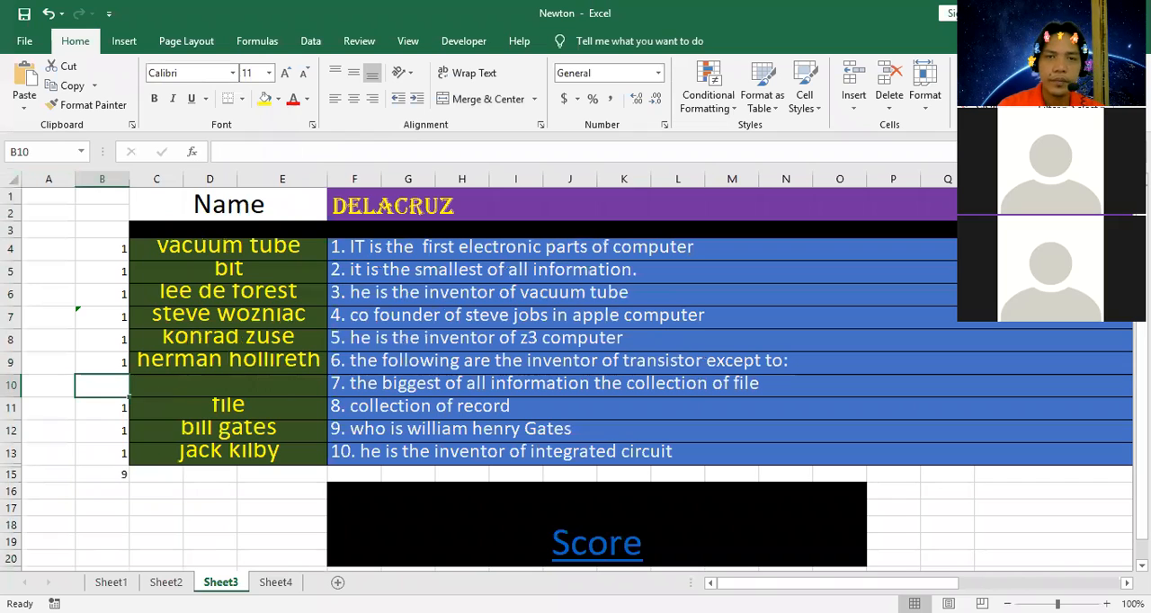
Link the large score cell D7 on Sheet4 to the total in B15 on Sheet3.
{"action": "left_click", "coordinate": [276, 581]}
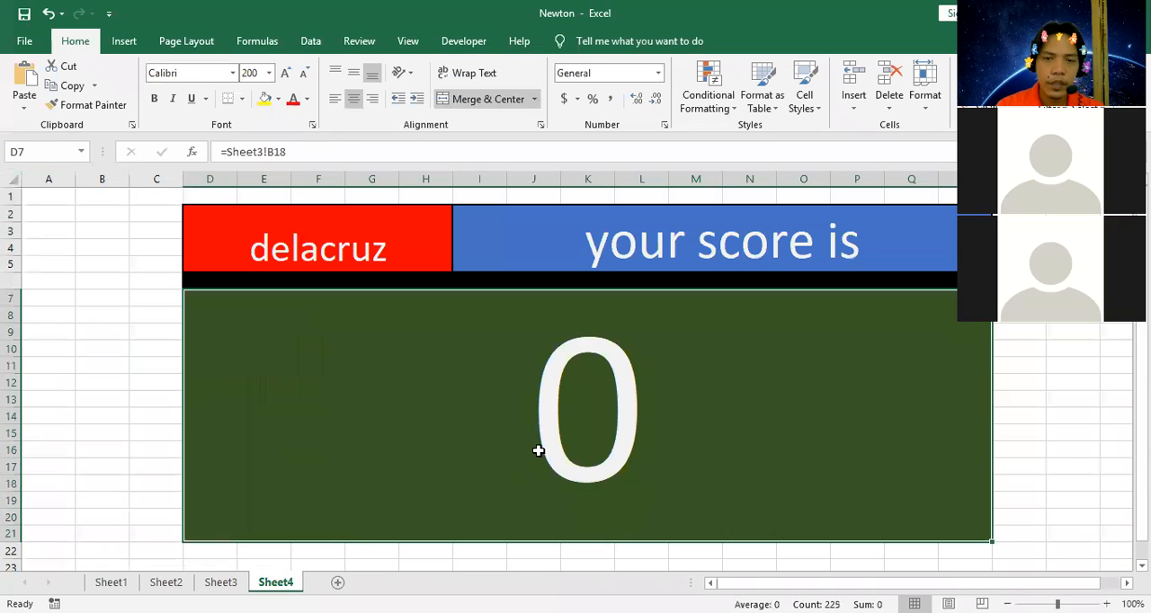
{"action": "type", "text": "="}
{"action": "left_click", "coordinate": [220, 582]}
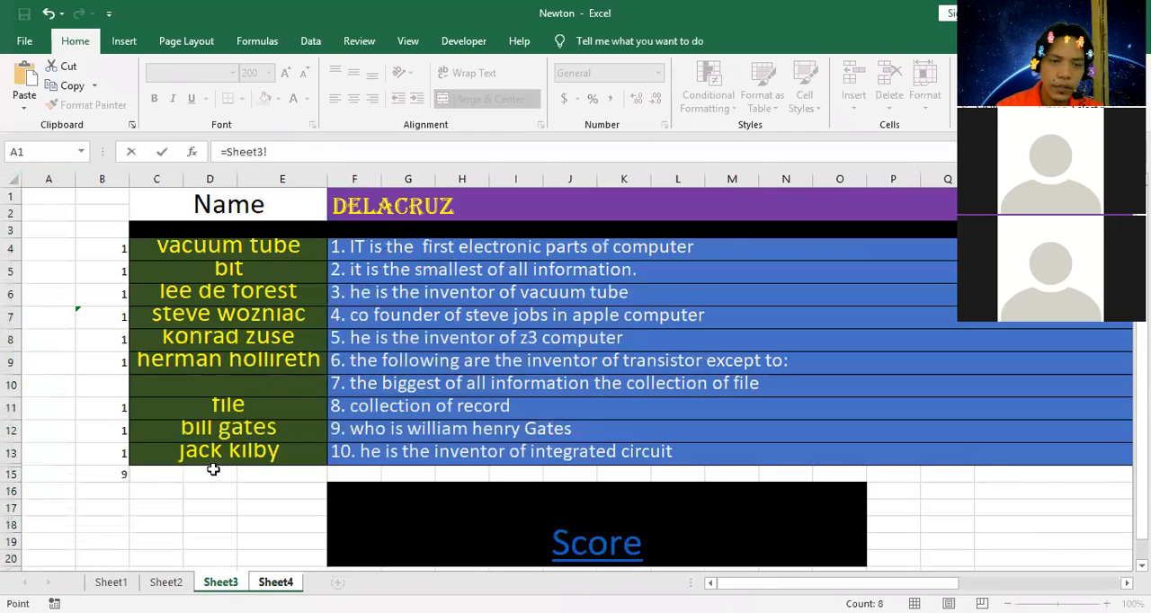
{"action": "left_click", "coordinate": [213, 470]}
{"action": "key", "text": "Return"}
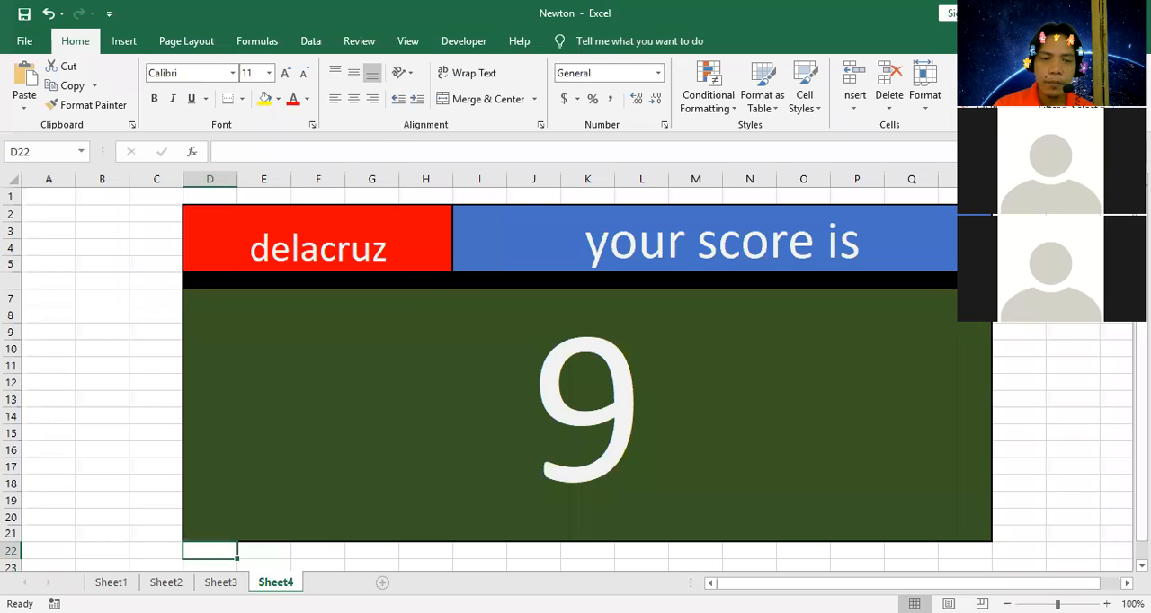
Add a new worksheet, then merge and center A1:D3 on it with a standard red fill.
{"action": "left_click", "coordinate": [383, 583]}
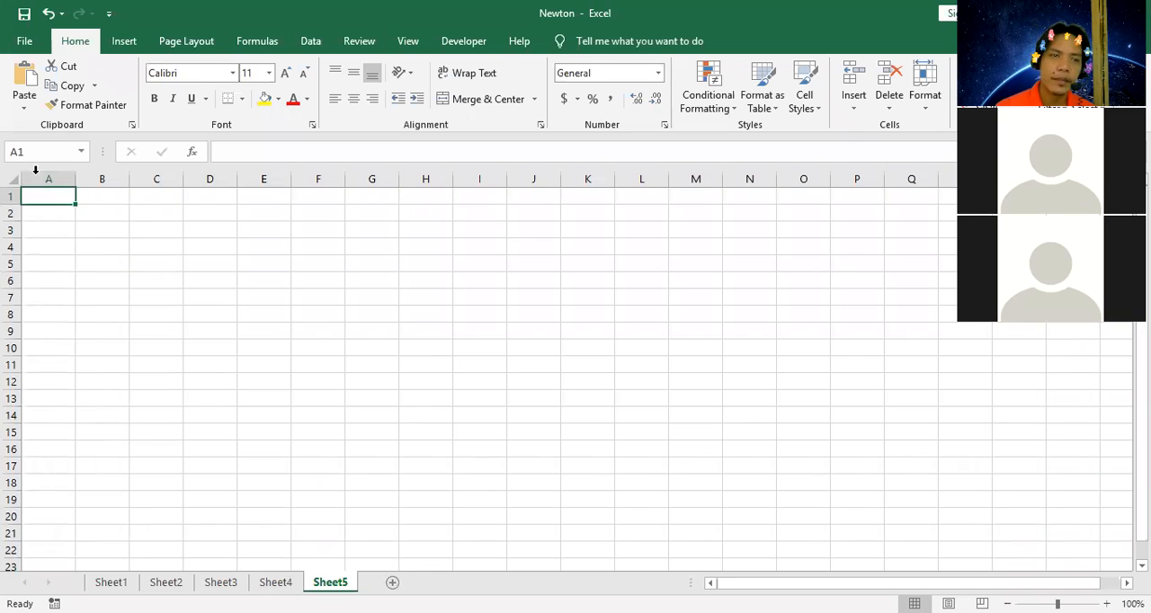
{"action": "left_click", "coordinate": [90, 252]}
{"action": "left_click_drag", "start_coordinate": [59, 197], "coordinate": [226, 229]}
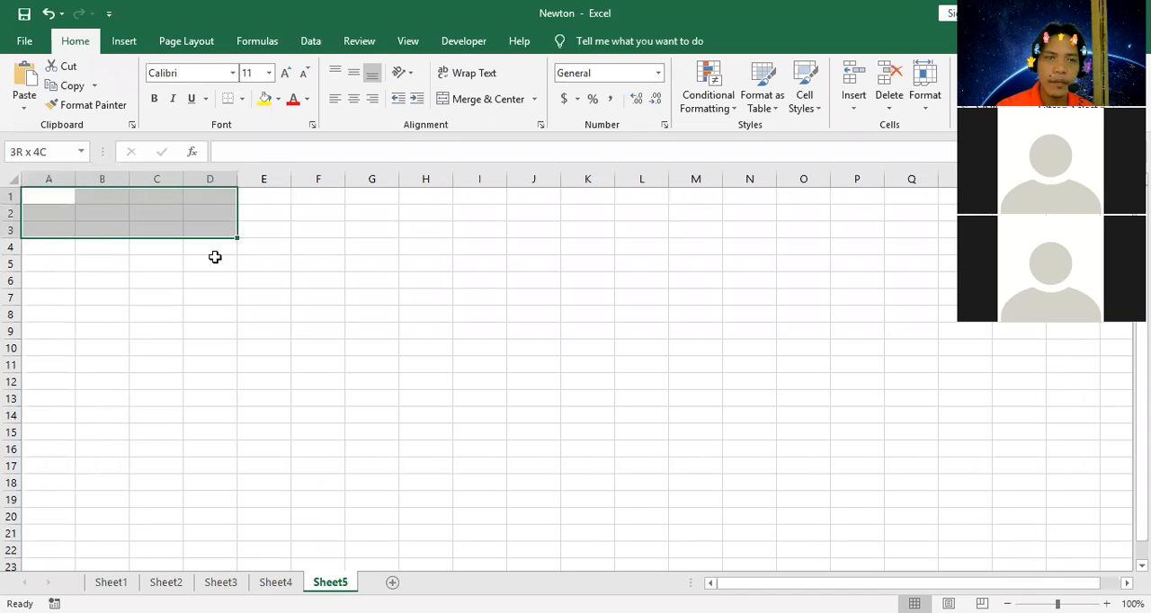
{"action": "left_click", "coordinate": [477, 99]}
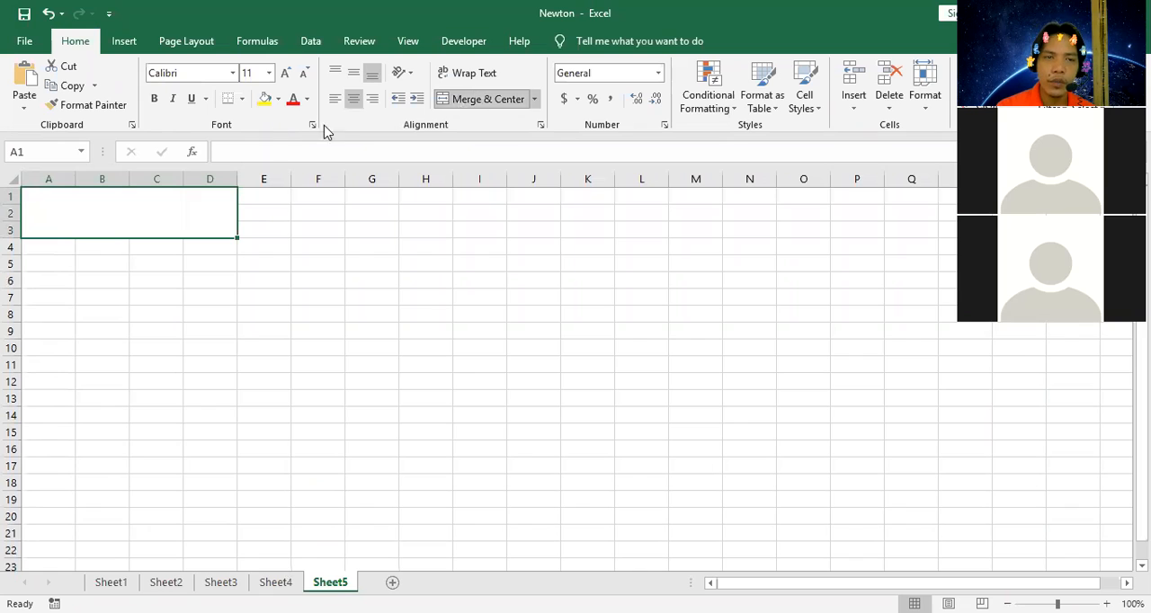
{"action": "left_click", "coordinate": [278, 101]}
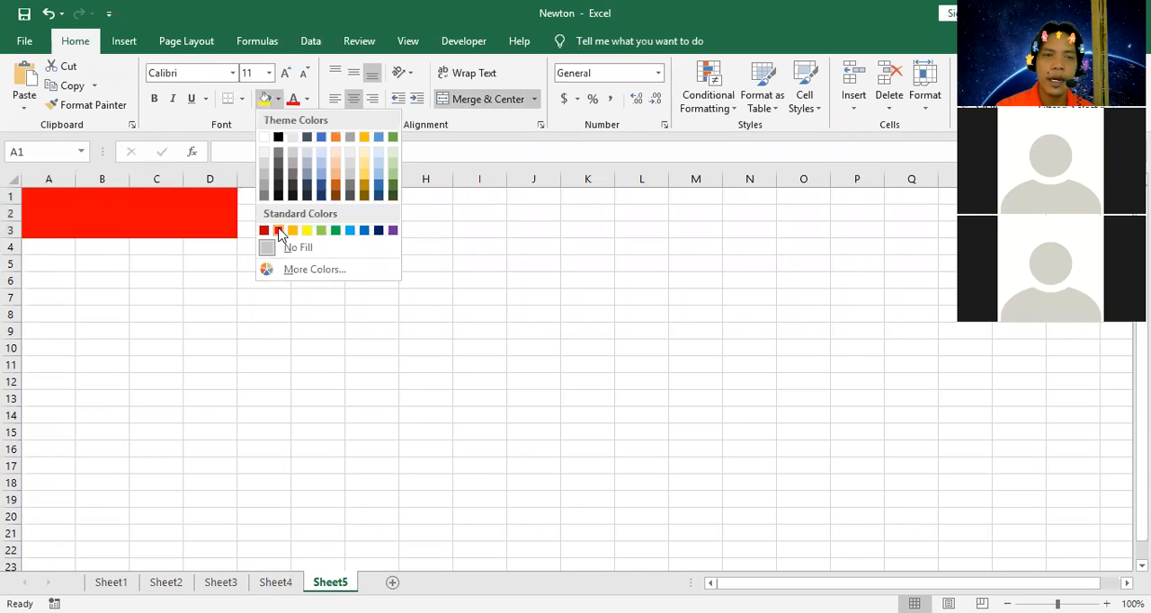
{"action": "left_click", "coordinate": [279, 232]}
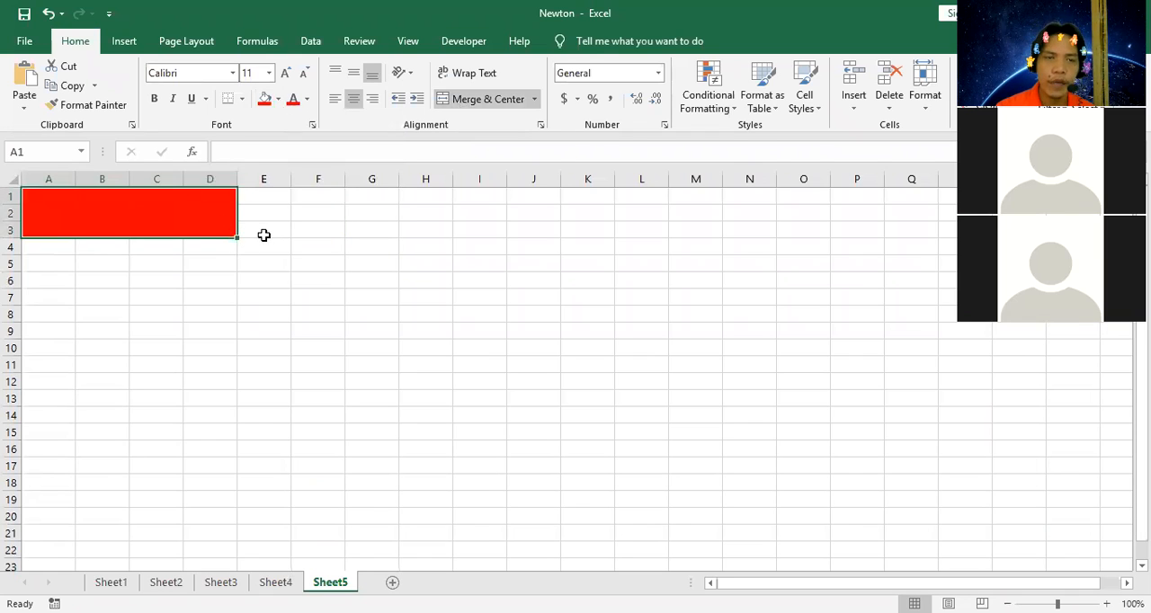
Fill E1:O3 with standard blue and merge and center the range.
{"action": "left_click_drag", "start_coordinate": [260, 199], "coordinate": [792, 223]}
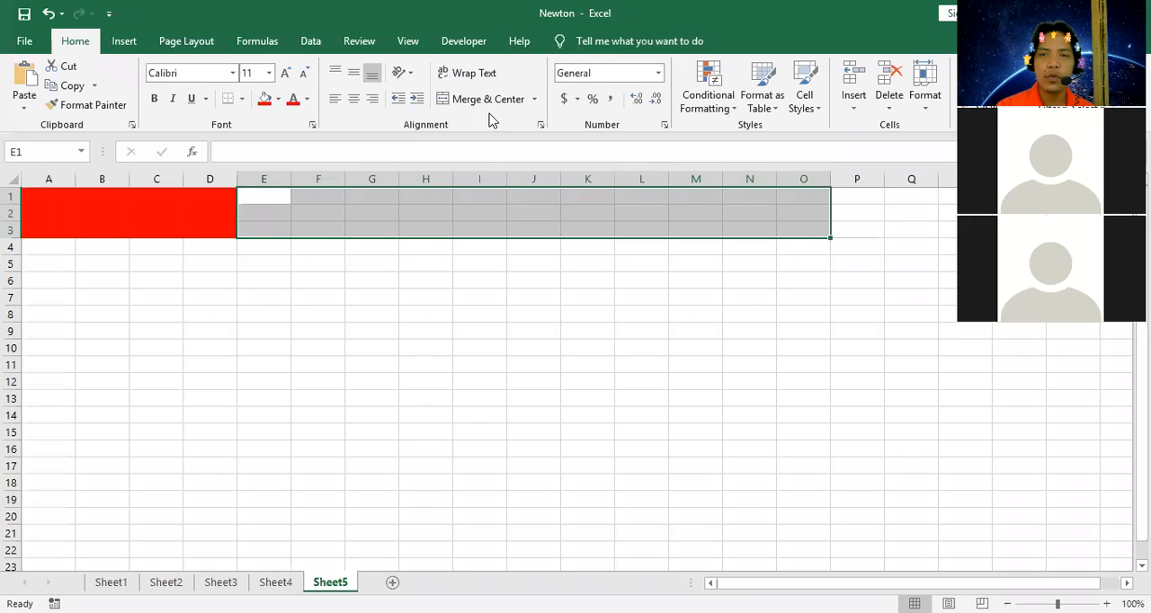
{"action": "left_click", "coordinate": [279, 100]}
{"action": "left_click", "coordinate": [364, 233]}
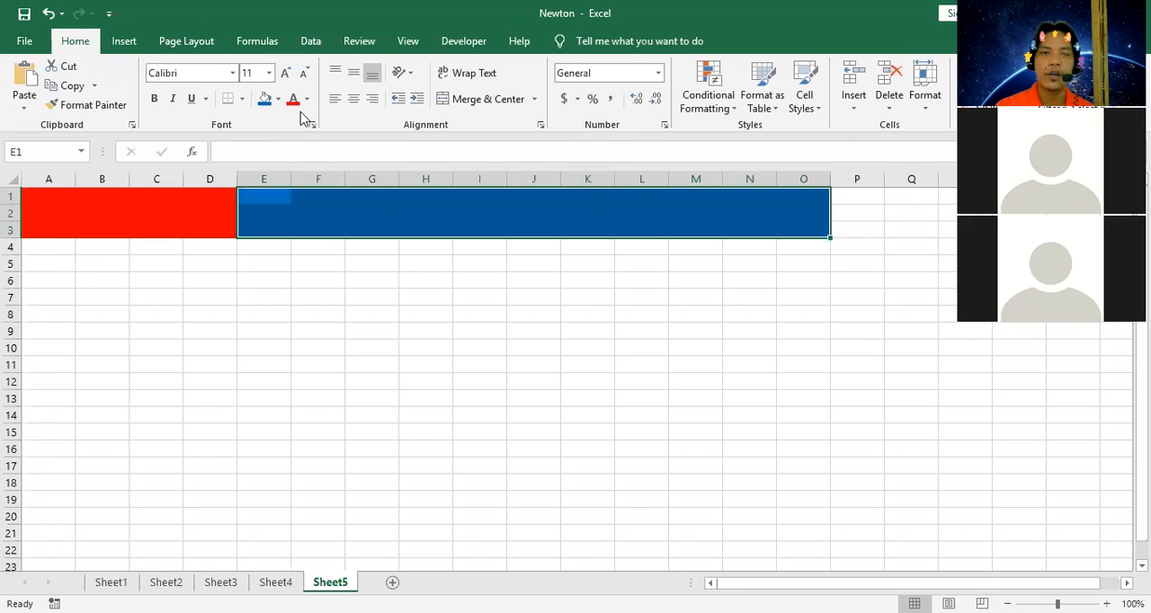
{"action": "left_click", "coordinate": [475, 101]}
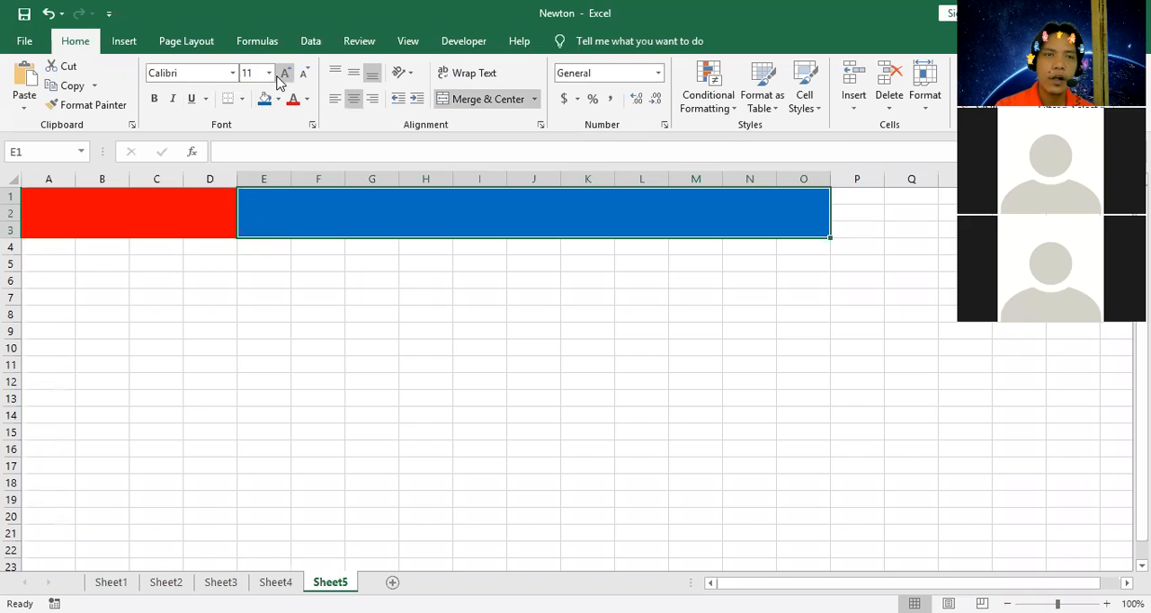
Set the font size of the merged blue cell to 22.
{"action": "left_click", "coordinate": [254, 237]}
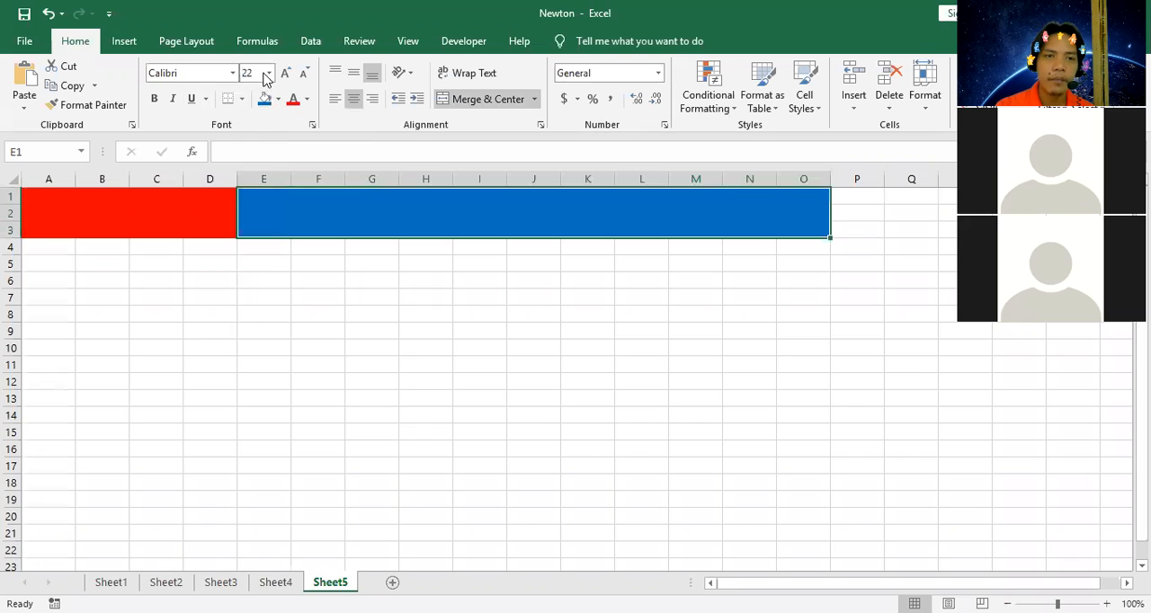
{"action": "left_click", "coordinate": [232, 75]}
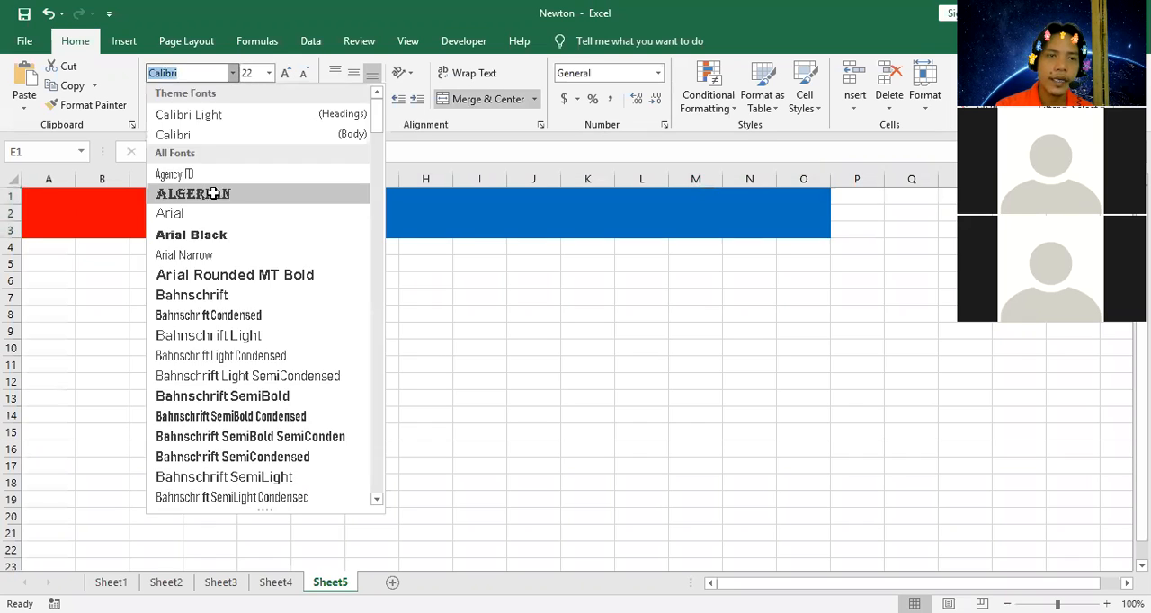
{"action": "left_click", "coordinate": [192, 209]}
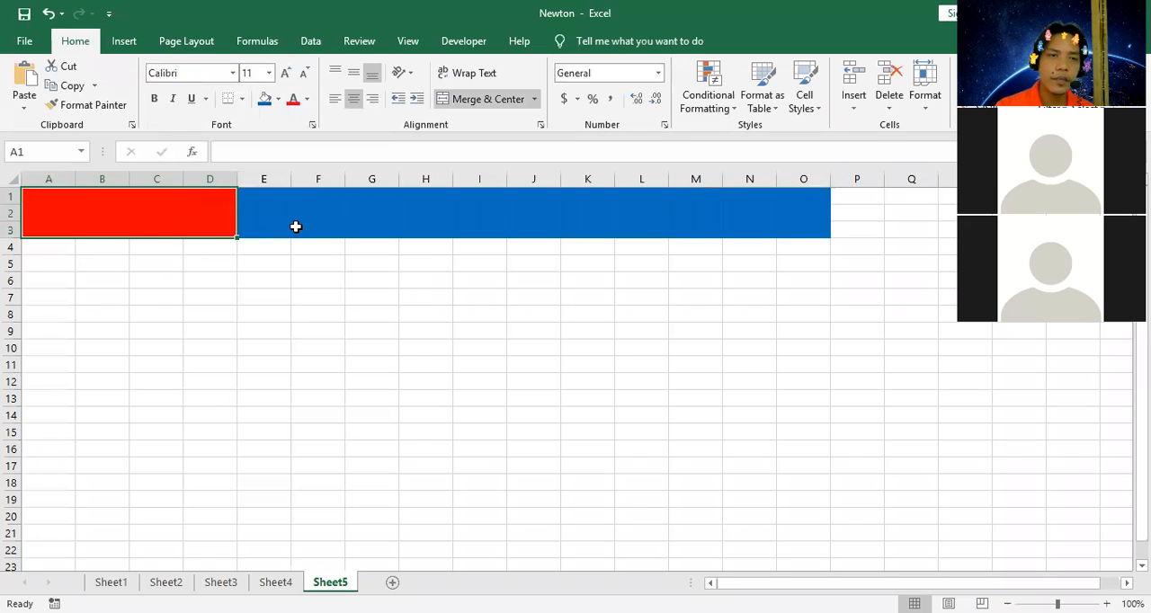
Enter "Surname" in the merged red cell A1 and set its font size to 28.
{"action": "type", "text": "Su"}
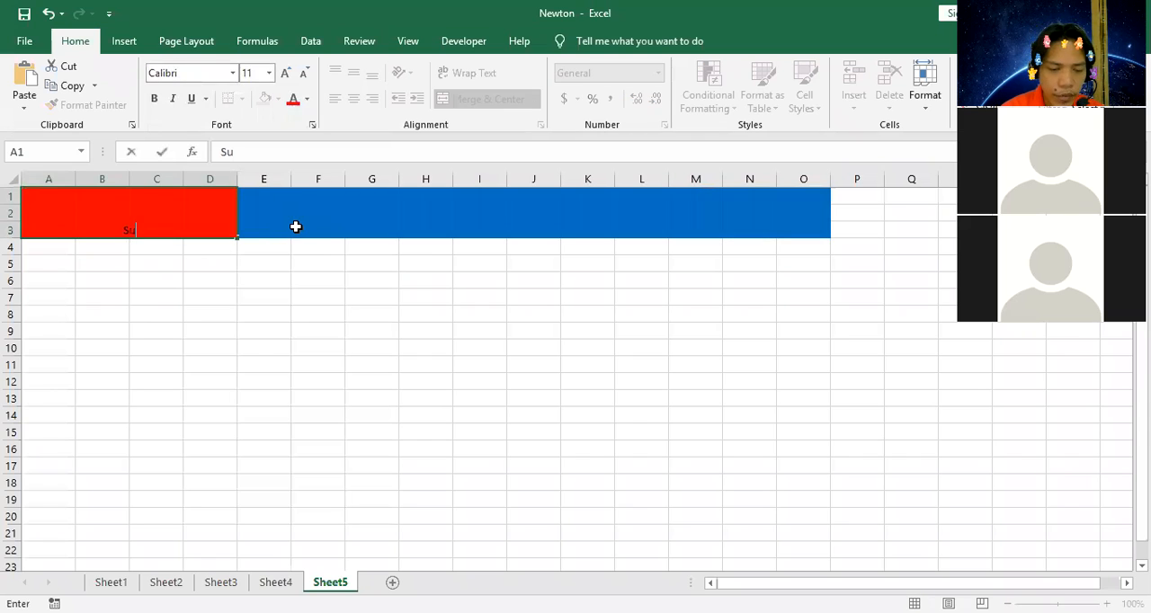
{"action": "type", "text": "rname"}
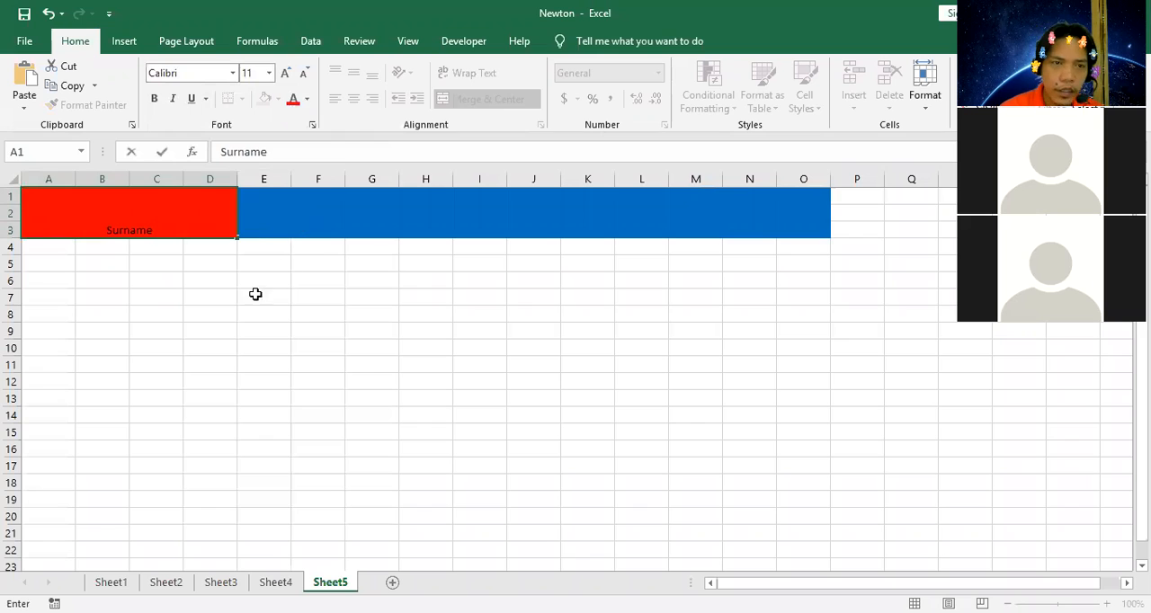
{"action": "left_click", "coordinate": [256, 315]}
{"action": "left_click", "coordinate": [162, 230]}
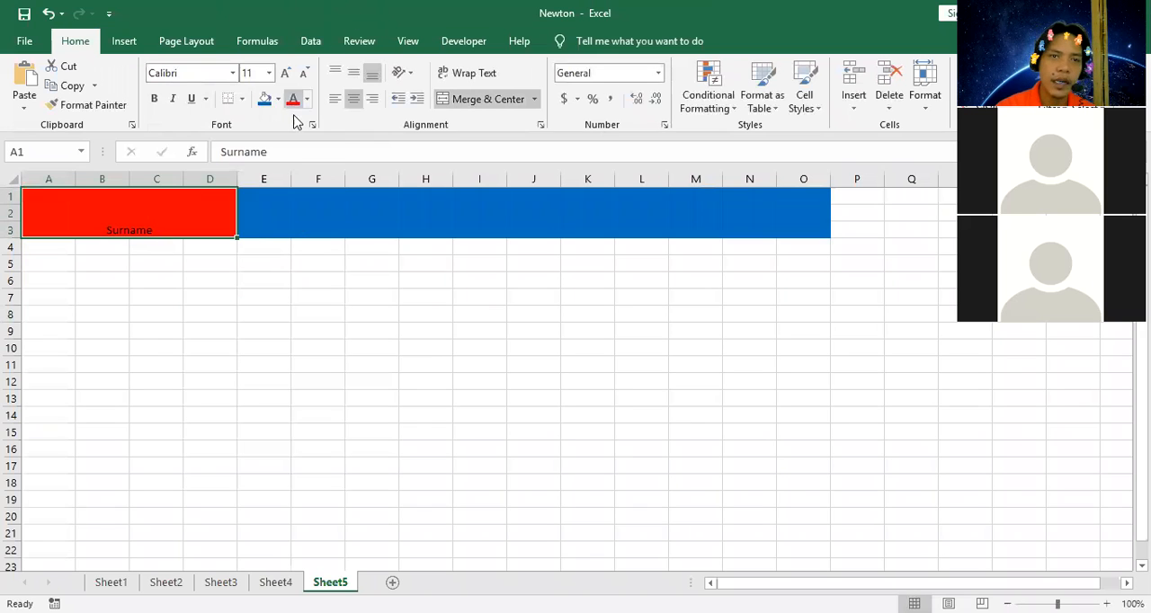
{"action": "left_click", "coordinate": [270, 74]}
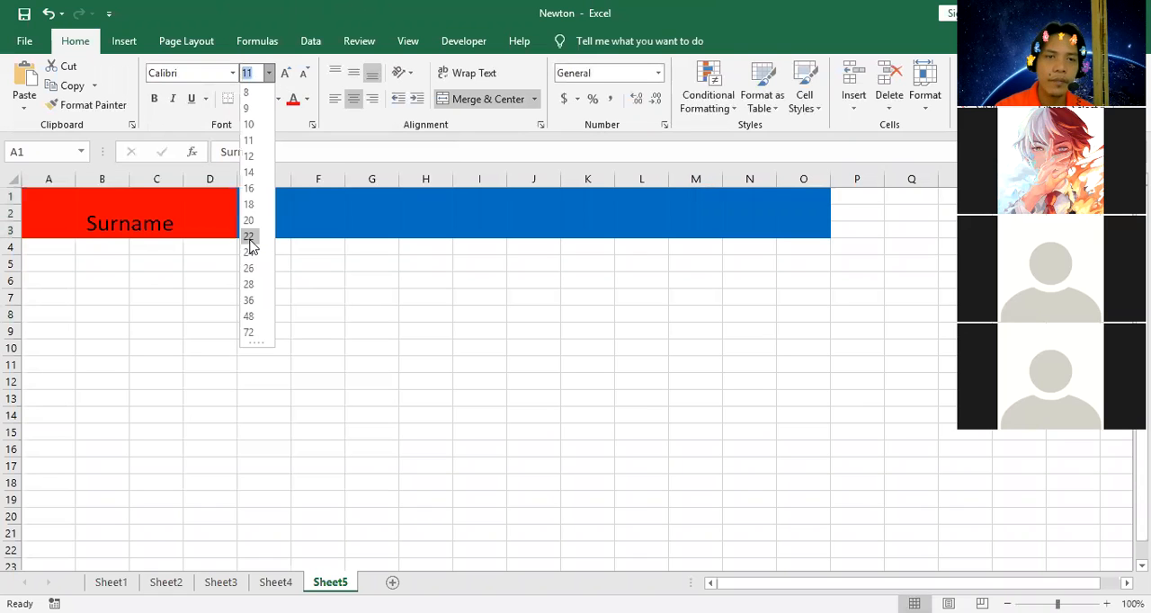
{"action": "left_click", "coordinate": [250, 285]}
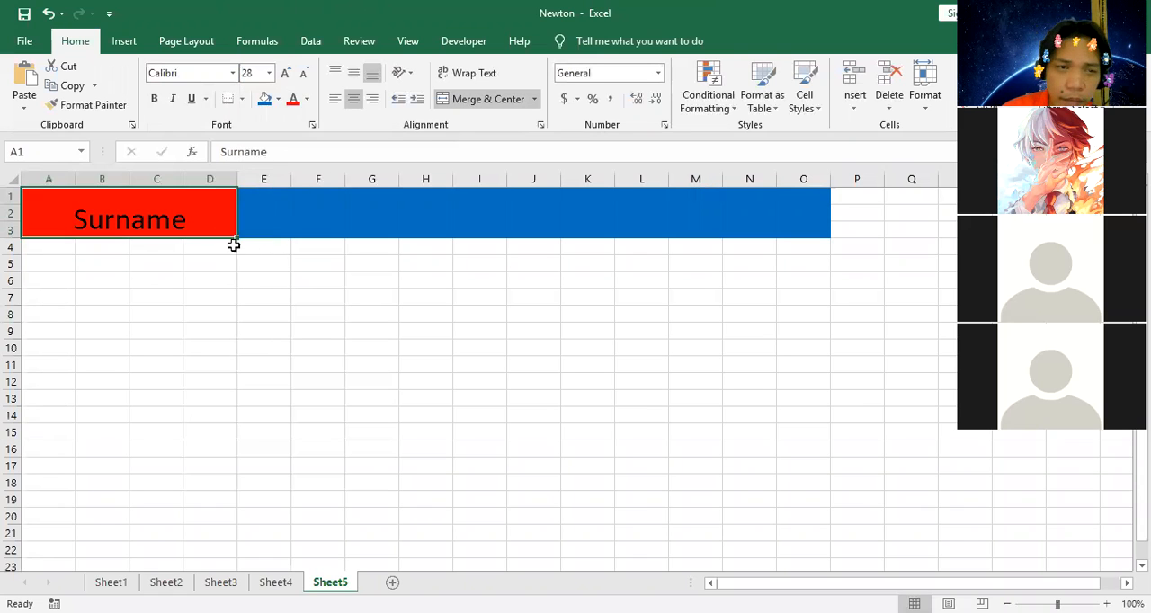
Fill A4:O4 with black as a divider below the header.
{"action": "left_click_drag", "start_coordinate": [177, 285], "coordinate": [177, 299]}
{"action": "left_click_drag", "start_coordinate": [36, 245], "coordinate": [801, 249]}
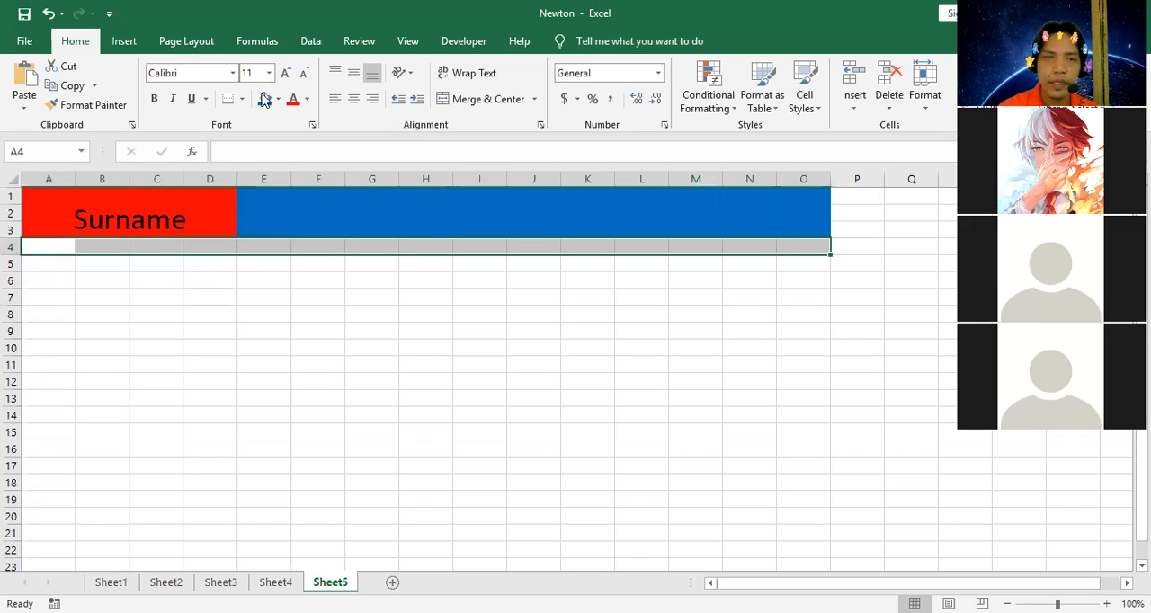
{"action": "left_click", "coordinate": [278, 134]}
Widen column B to roughly two and a half times its default width.
{"action": "left_click", "coordinate": [60, 264]}
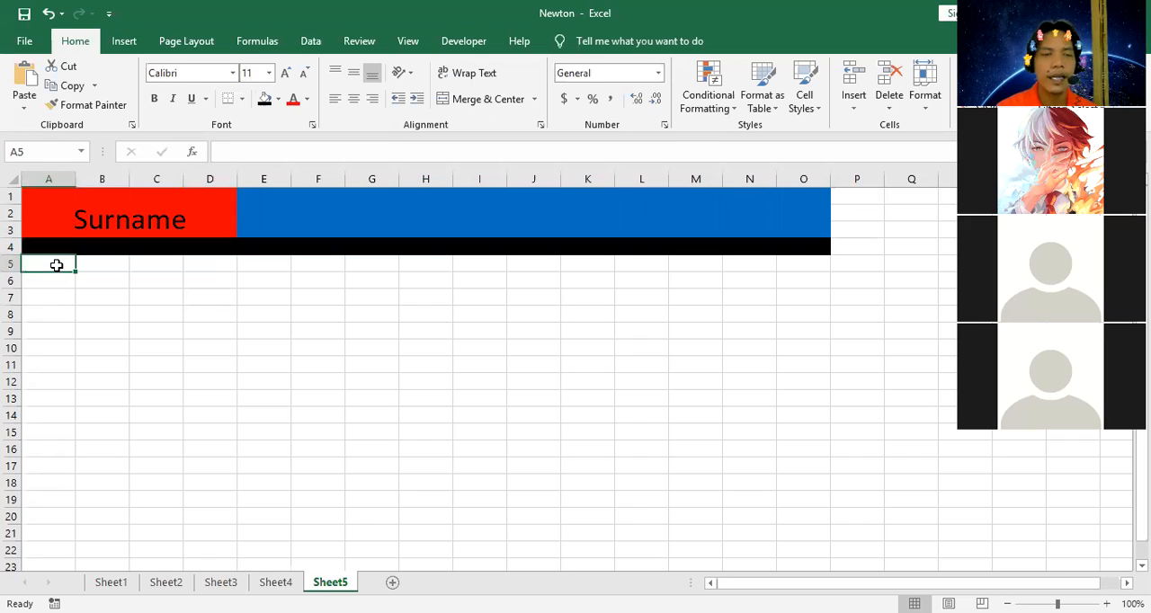
{"action": "left_click", "coordinate": [94, 267]}
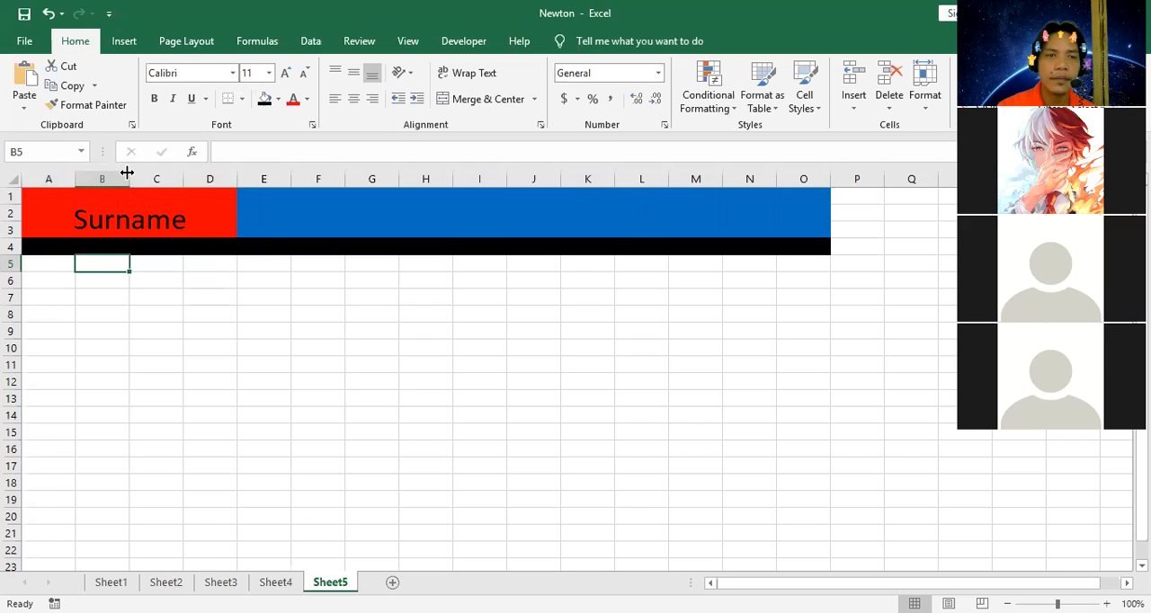
{"action": "left_click_drag", "start_coordinate": [127, 171], "coordinate": [214, 261]}
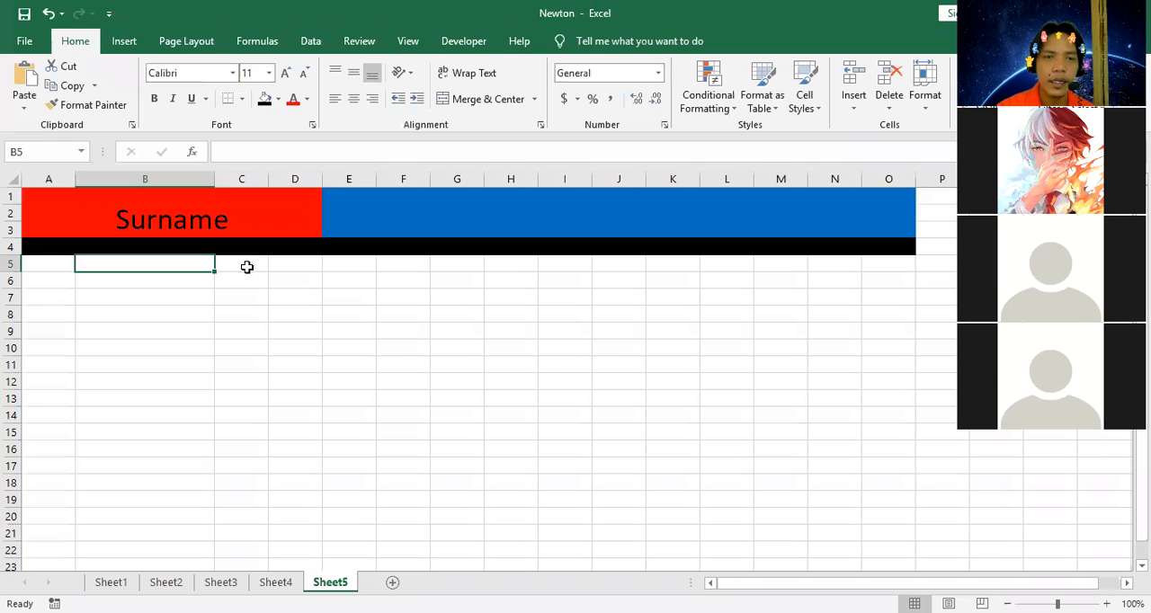
Merge C5:O5 into one cell, repeat the merge for each row down to row 16, and left-align the rows.
{"action": "left_click_drag", "start_coordinate": [240, 265], "coordinate": [801, 260]}
{"action": "left_click", "coordinate": [306, 346]}
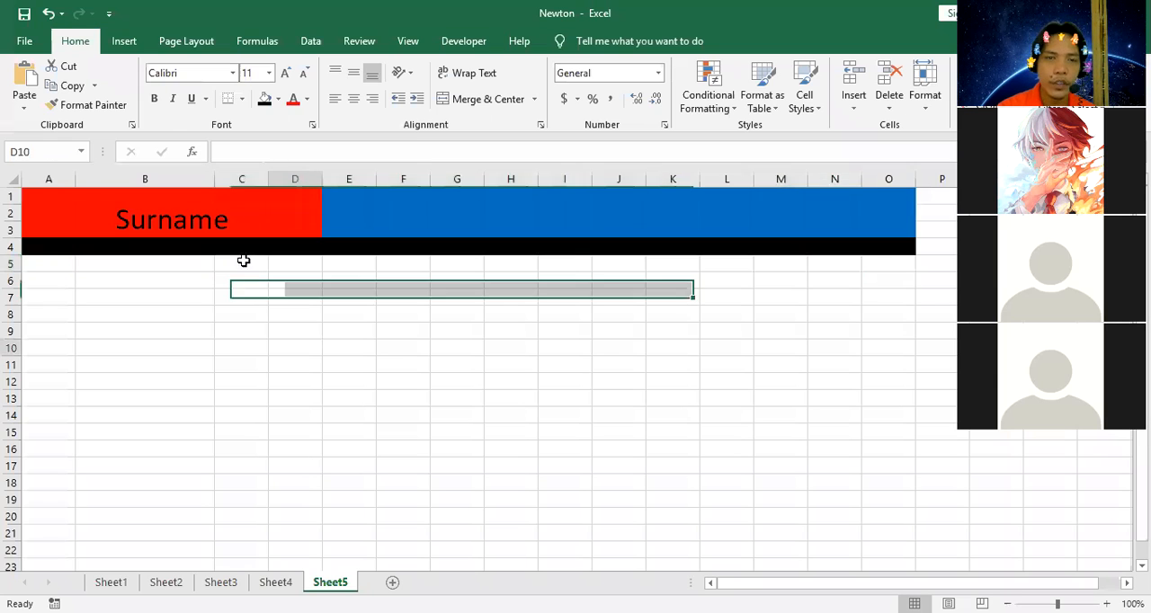
{"action": "left_click_drag", "start_coordinate": [242, 259], "coordinate": [904, 260]}
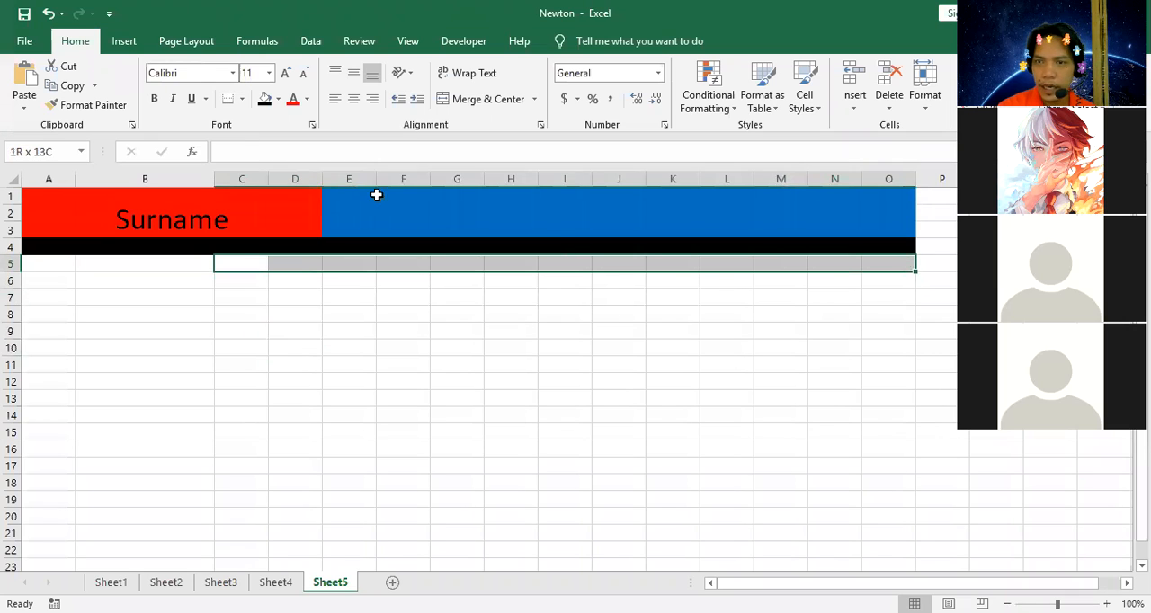
{"action": "left_click", "coordinate": [496, 101]}
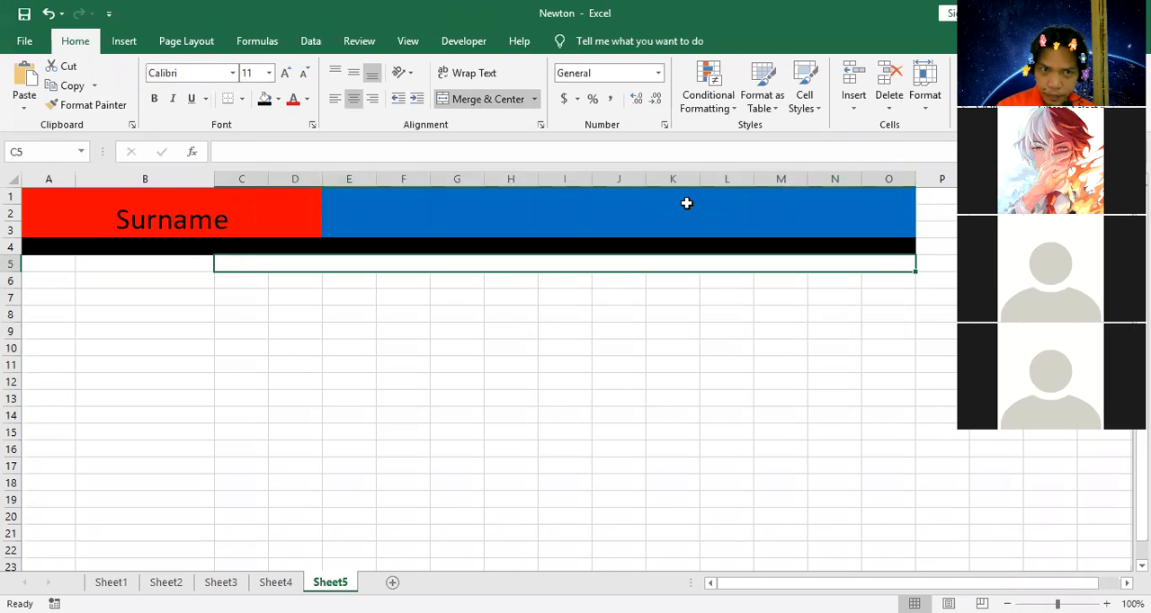
{"action": "left_click_drag", "start_coordinate": [916, 270], "coordinate": [891, 448]}
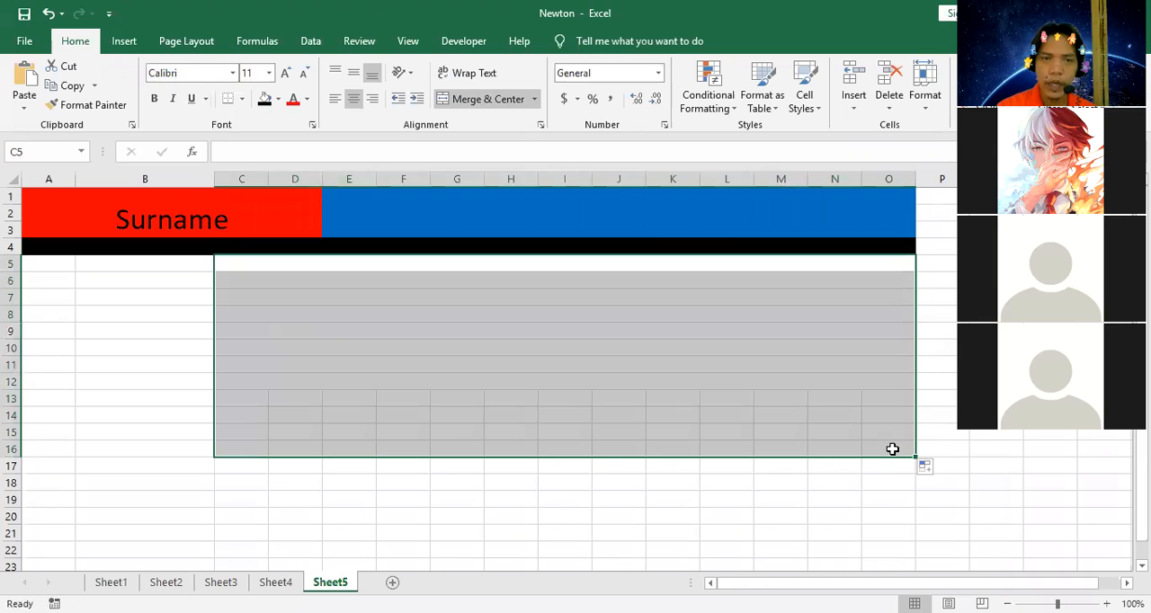
{"action": "left_click", "coordinate": [339, 96]}
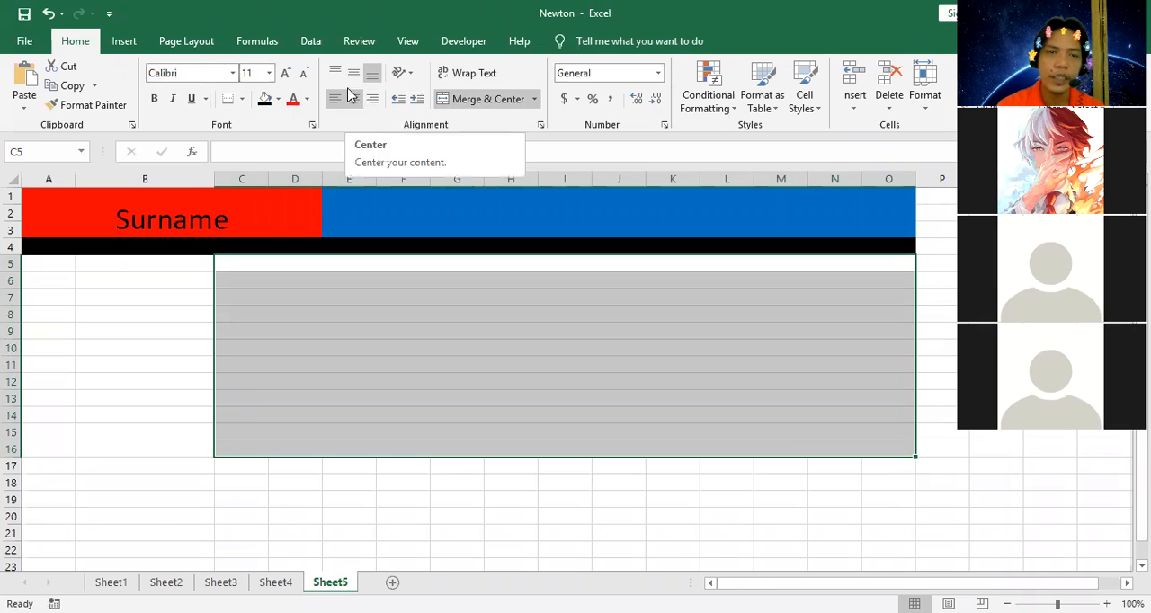
Fill the merged rows C5:O16 with standard green and apply all borders to them.
{"action": "left_click", "coordinate": [277, 99]}
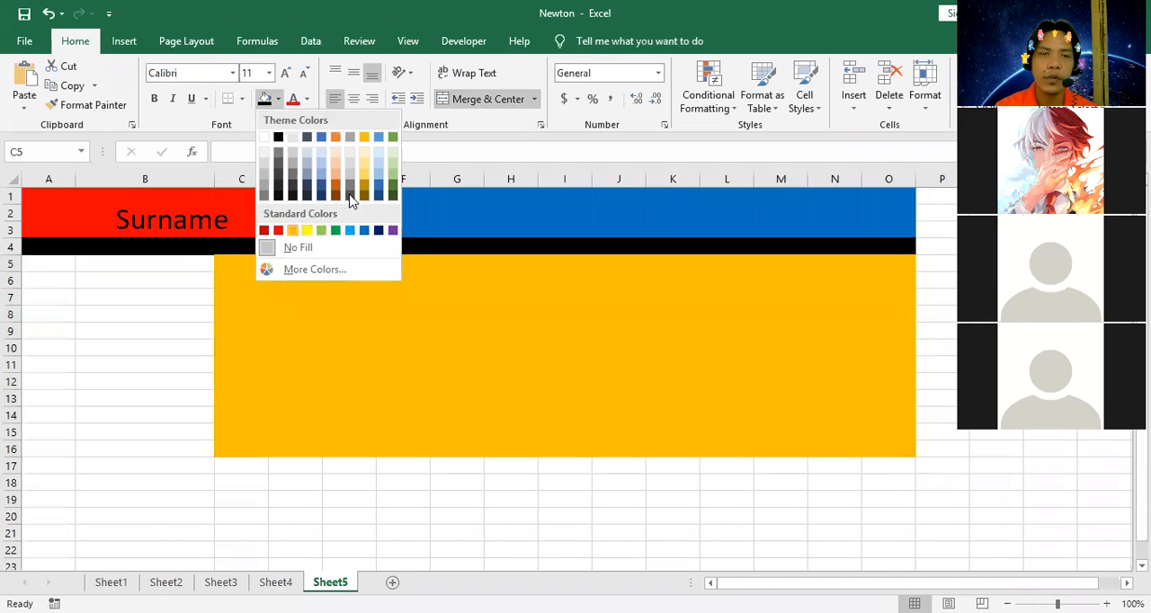
{"action": "left_click", "coordinate": [395, 178]}
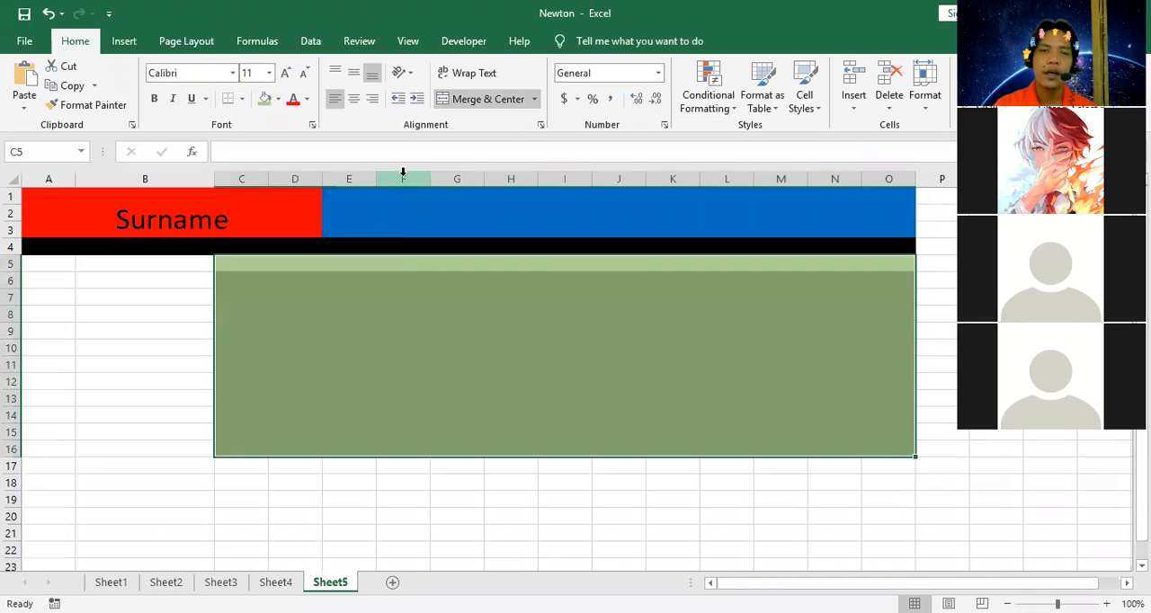
{"action": "left_click", "coordinate": [279, 98]}
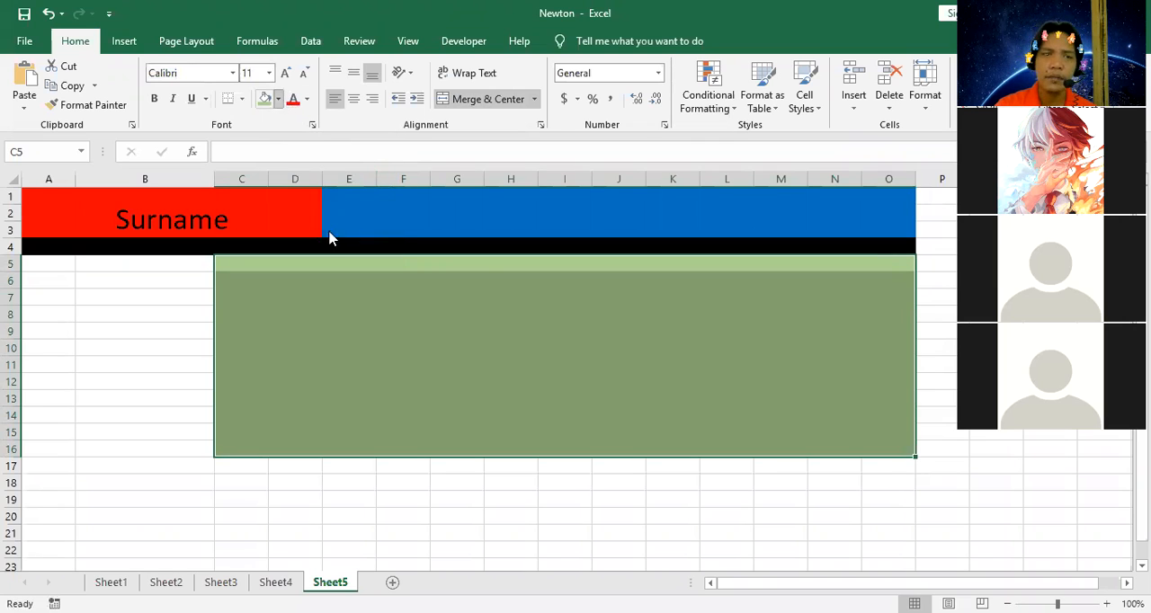
{"action": "left_click", "coordinate": [336, 231]}
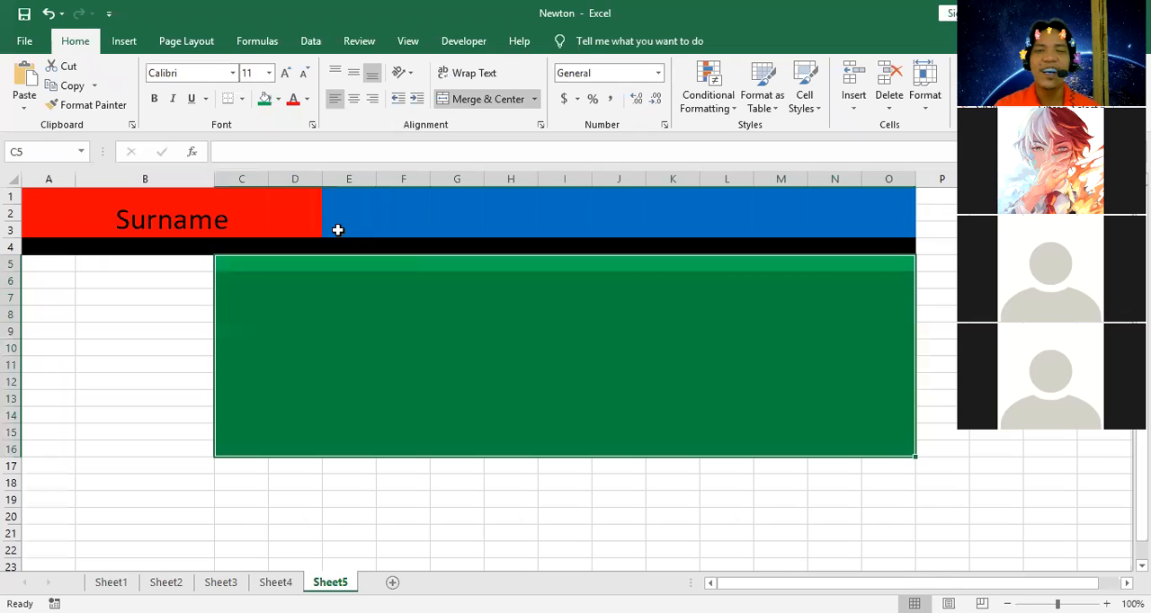
{"action": "left_click", "coordinate": [243, 99]}
{"action": "left_click", "coordinate": [241, 244]}
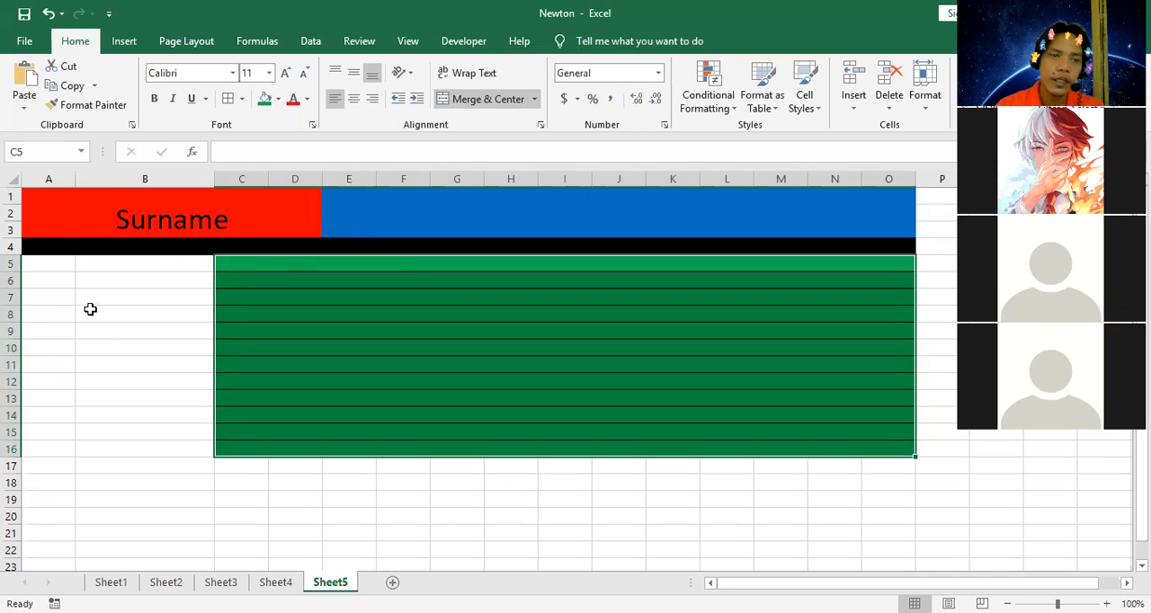
Fill the answer cells B5:B16 with yellow and apply all borders to them.
{"action": "left_click_drag", "start_coordinate": [159, 264], "coordinate": [153, 450]}
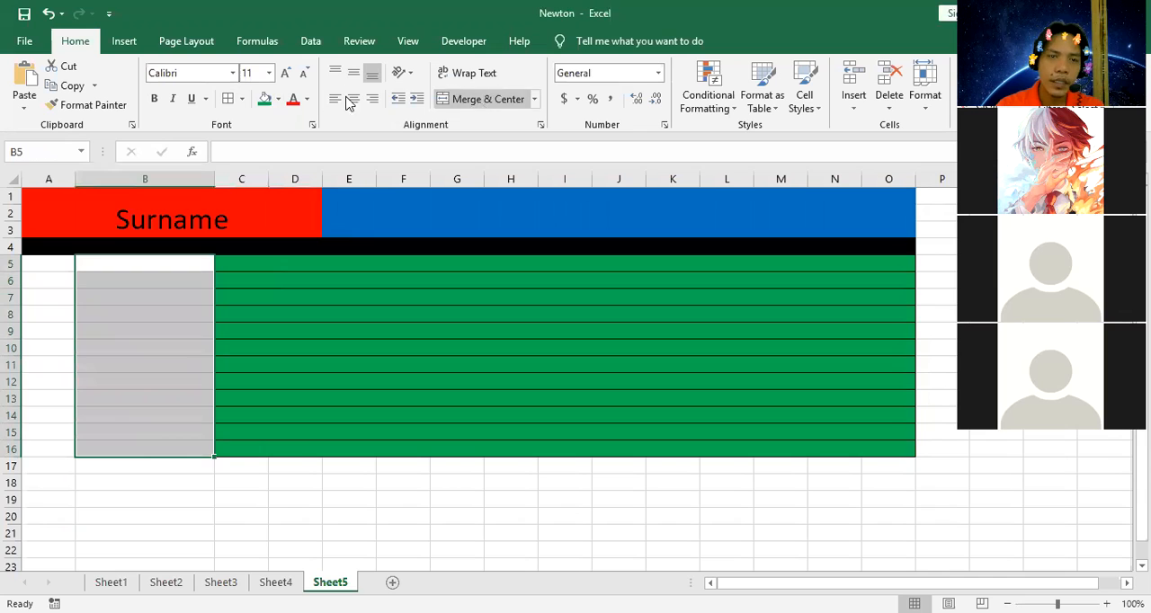
{"action": "left_click", "coordinate": [278, 99]}
{"action": "left_click", "coordinate": [308, 230]}
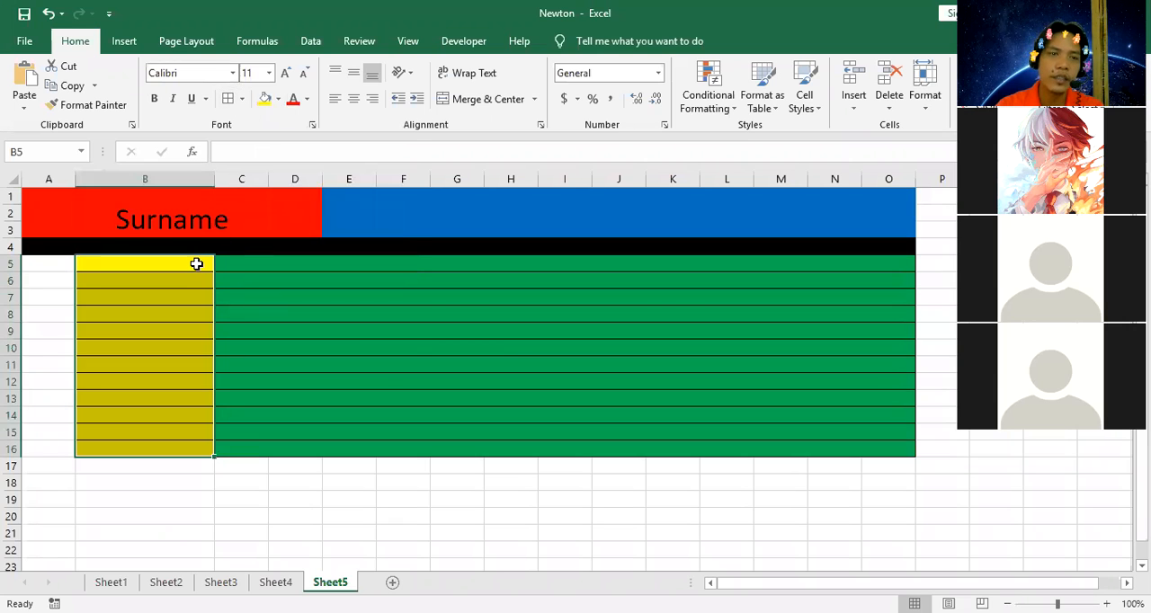
Shrink the layout's width by collapsing column O completely and narrowing column N to about a third of its width.
{"action": "left_click", "coordinate": [195, 264]}
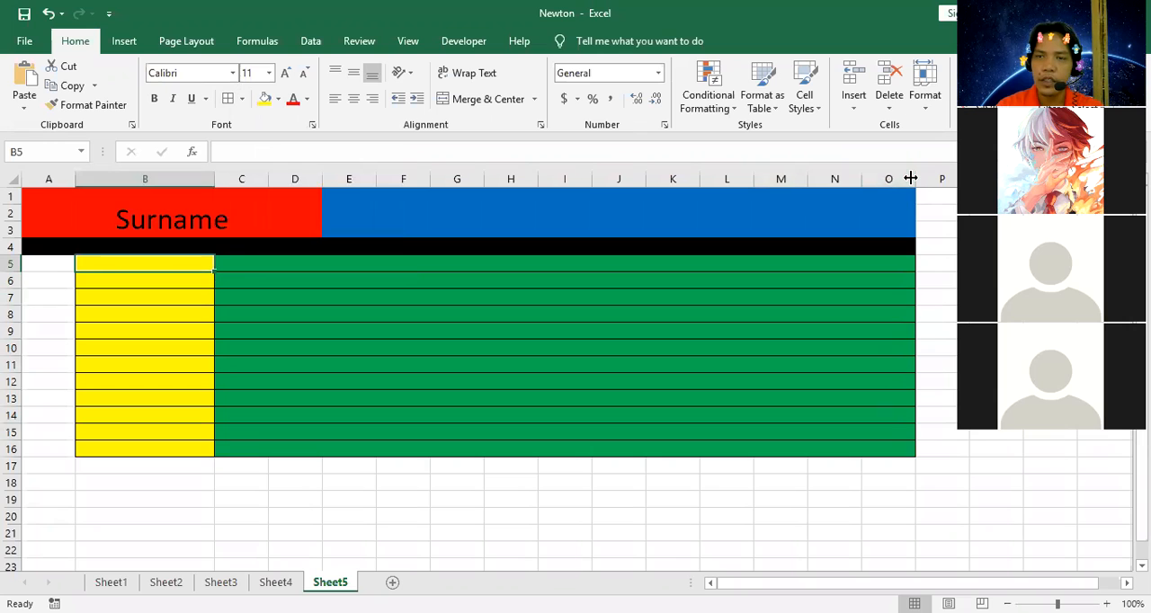
{"action": "left_click_drag", "start_coordinate": [910, 179], "coordinate": [825, 191]}
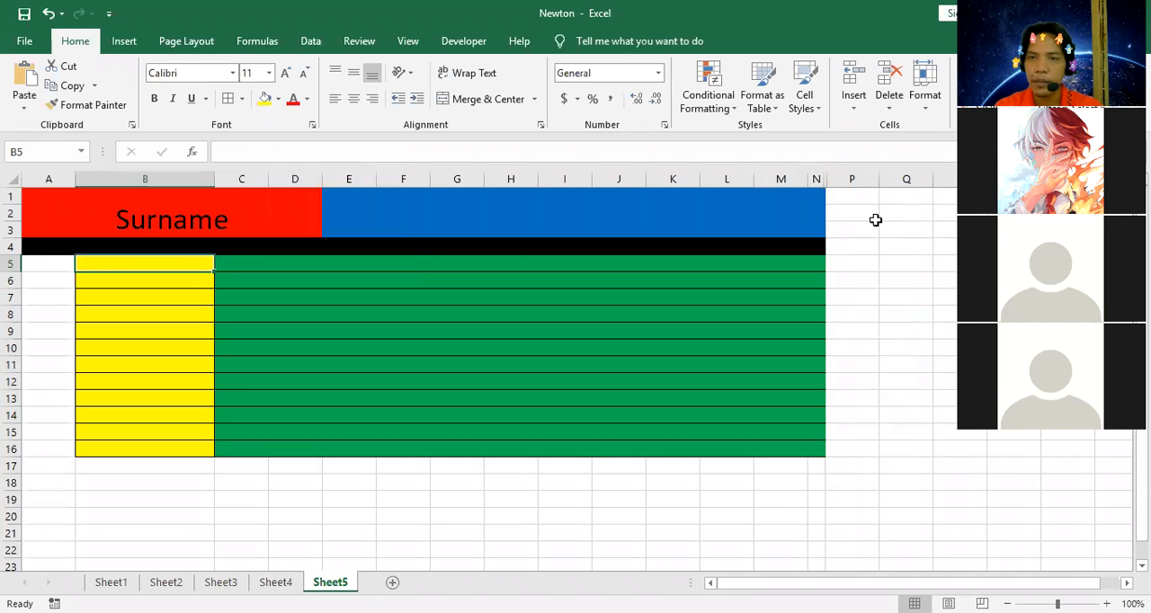
Enter the first question "1. Science that deals with sounds" in the merged green cell C5.
{"action": "left_click", "coordinate": [437, 263]}
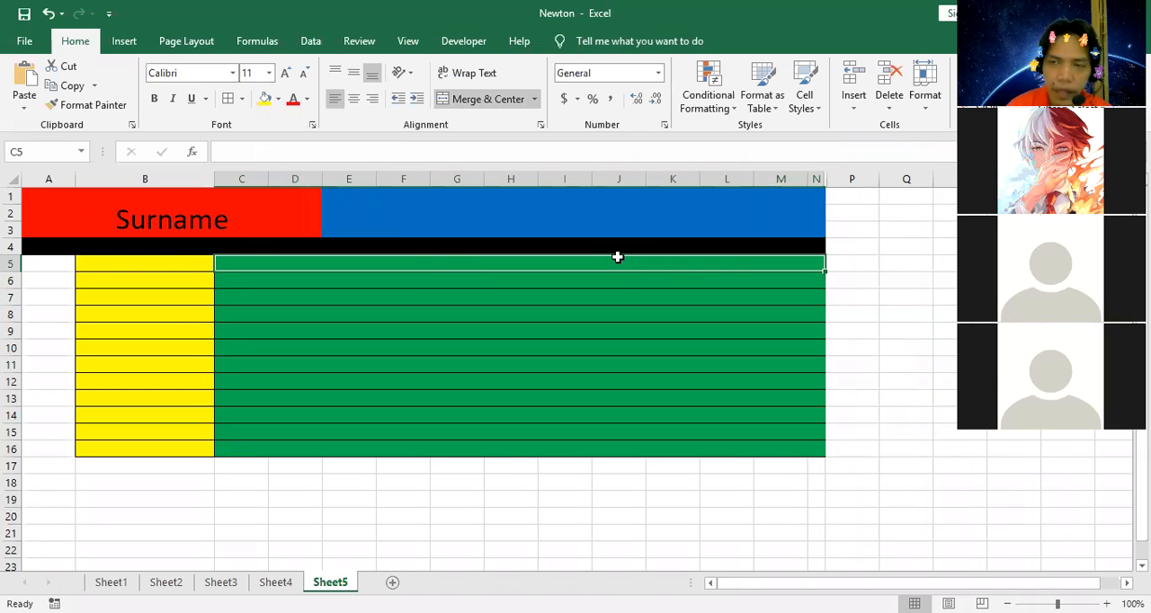
{"action": "type", "text": "1"}
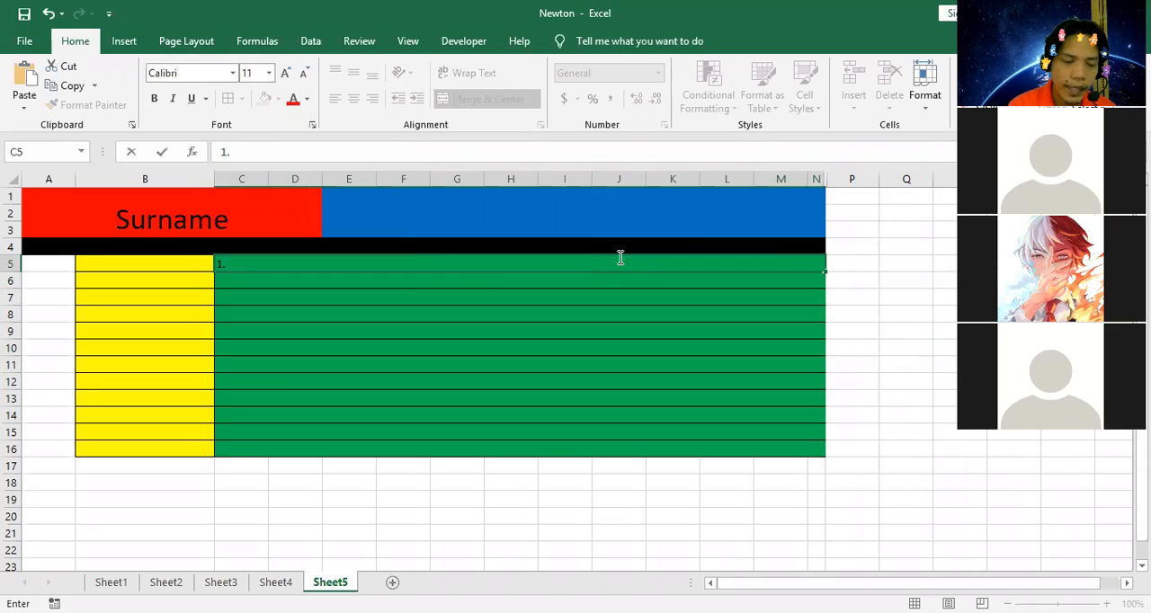
{"action": "type", "text": ". Science th"}
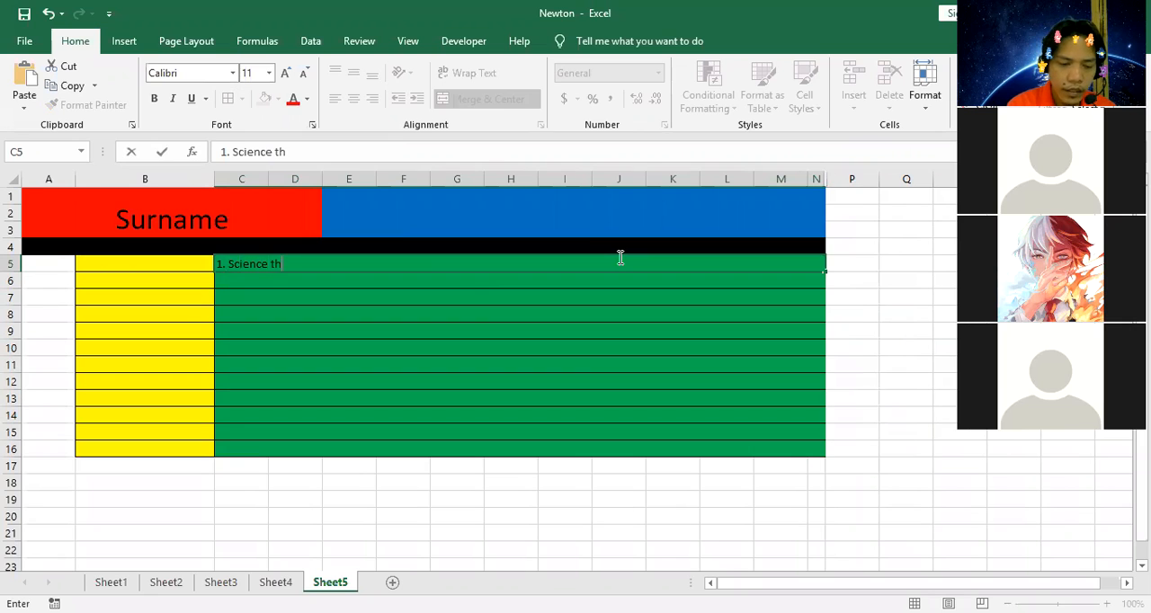
{"action": "type", "text": "at deals wi"}
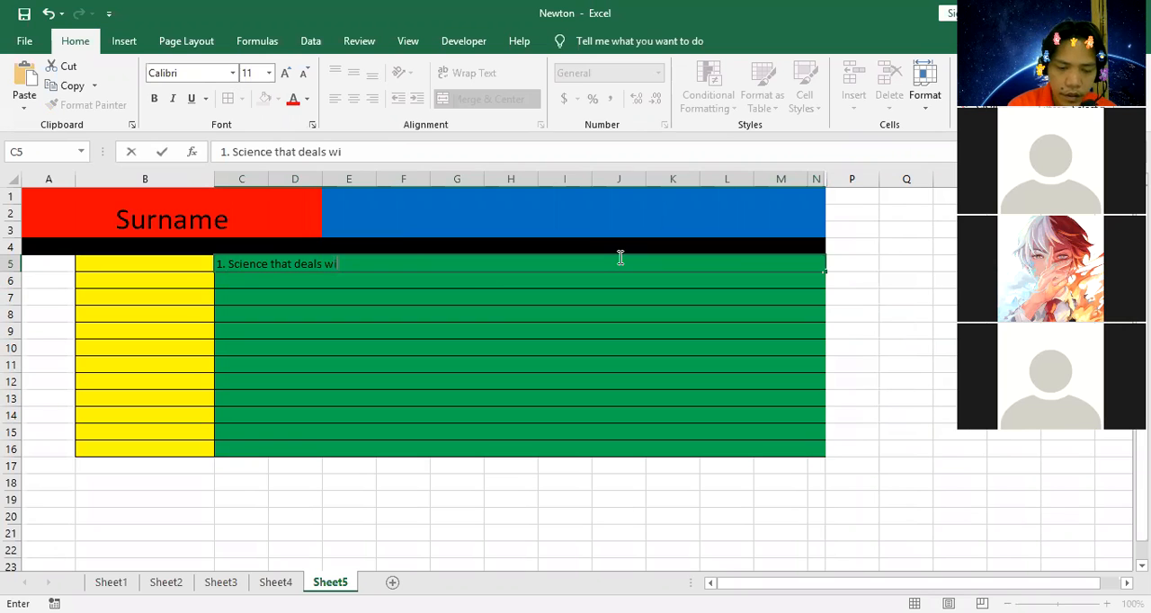
{"action": "type", "text": "th sounds"}
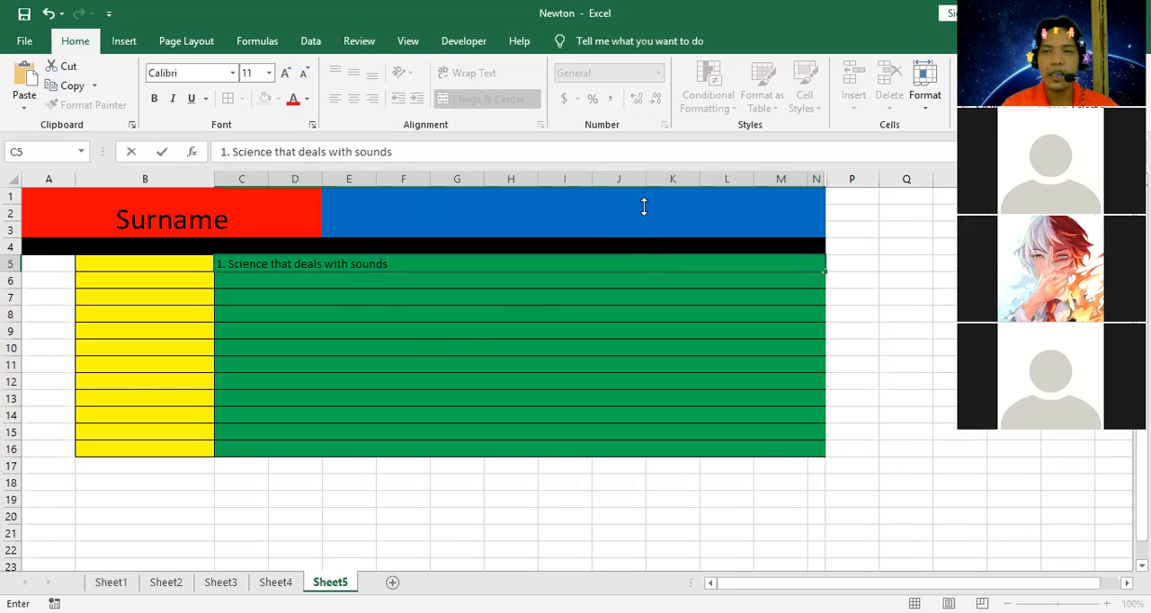
{"action": "left_click", "coordinate": [342, 318]}
{"action": "left_click", "coordinate": [179, 275]}
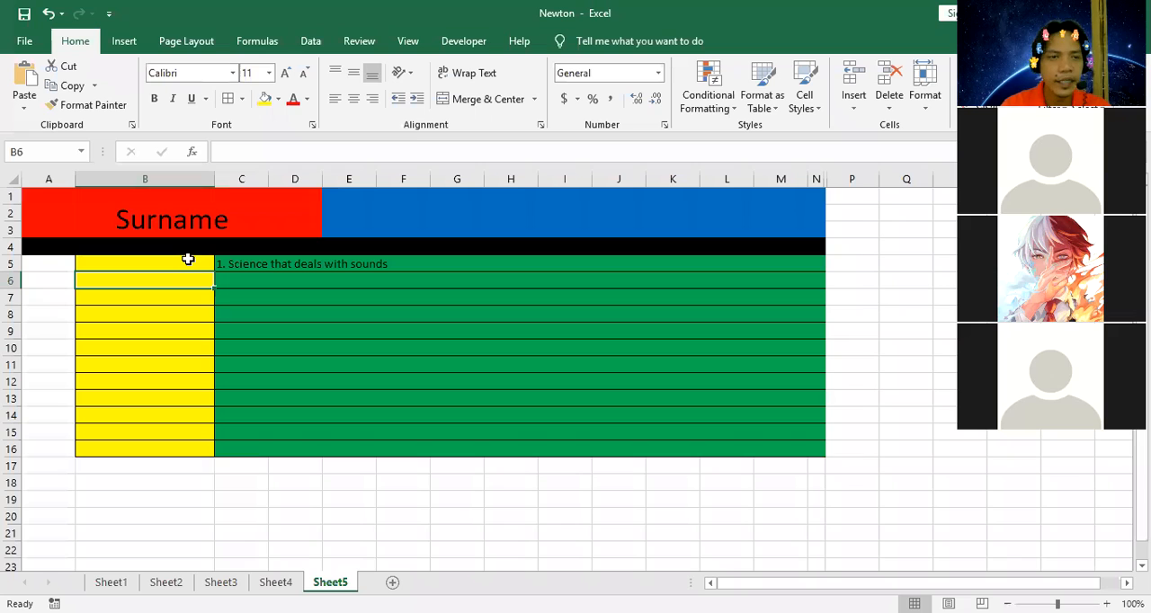
{"action": "left_click", "coordinate": [188, 259]}
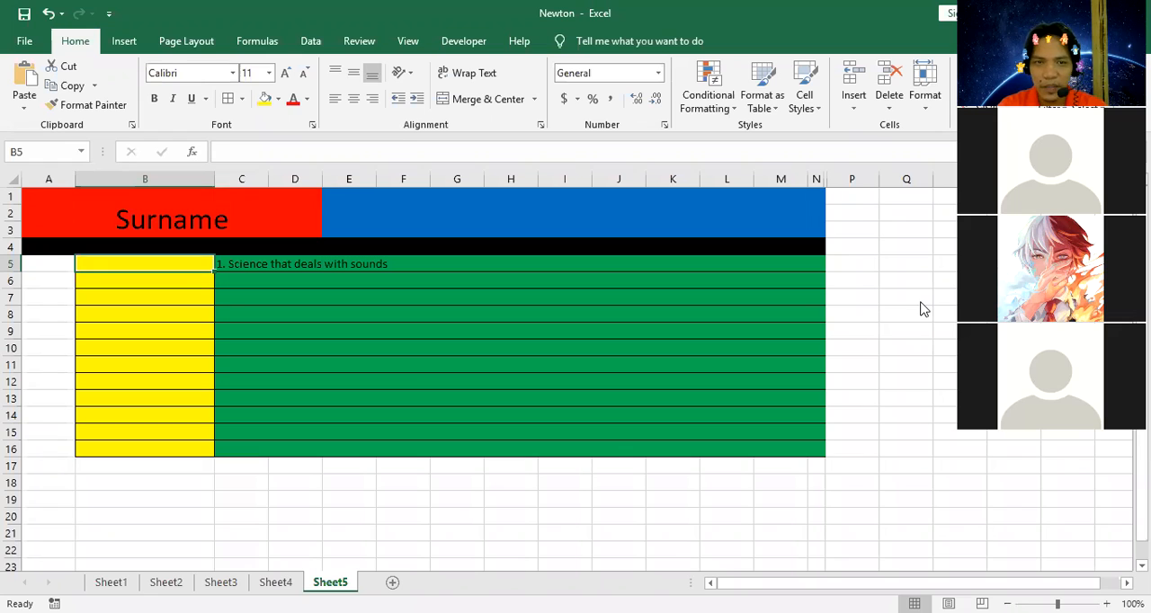
{"action": "key", "text": "alt+Tab"}
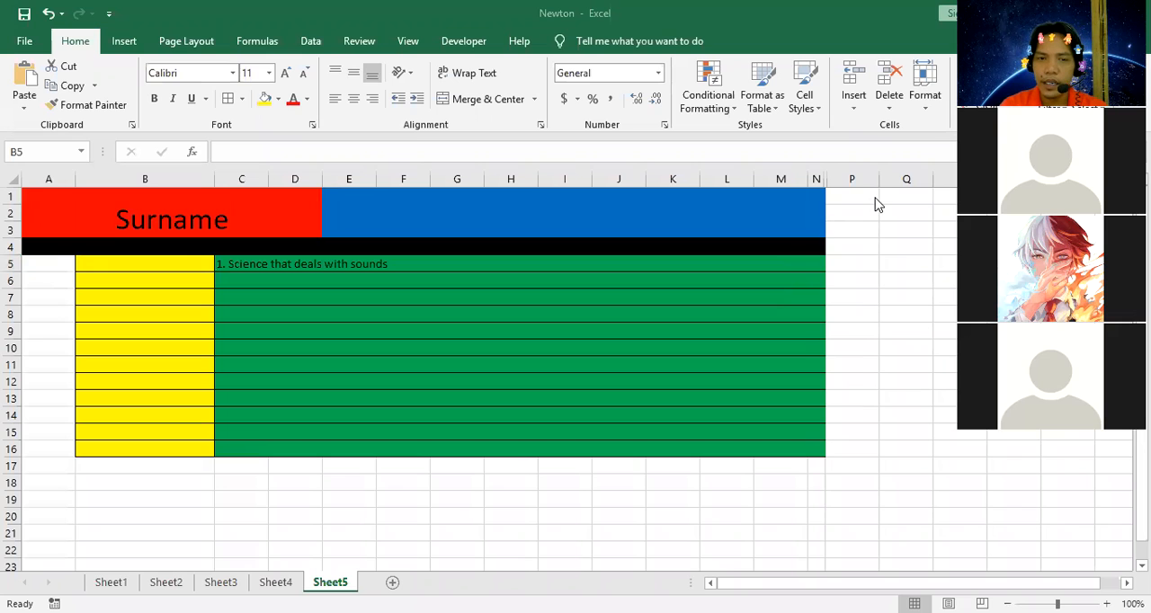
Enter "accoustic" in P1 as the first answer choice beside the quiz layout.
{"action": "left_click", "coordinate": [854, 226]}
{"action": "left_click", "coordinate": [853, 199]}
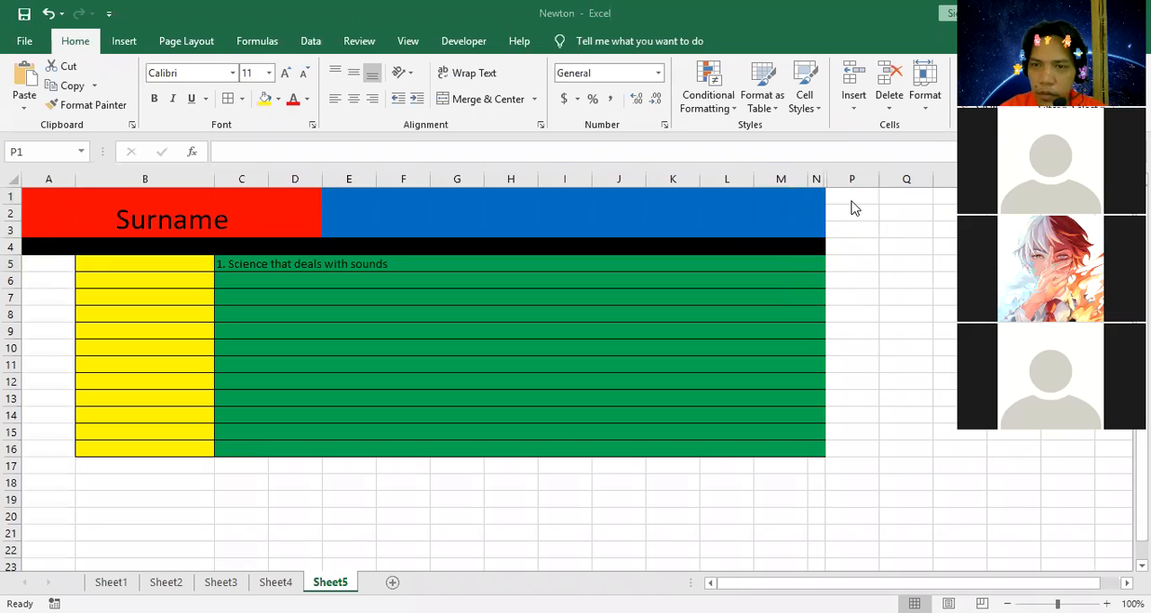
{"action": "left_click", "coordinate": [851, 196]}
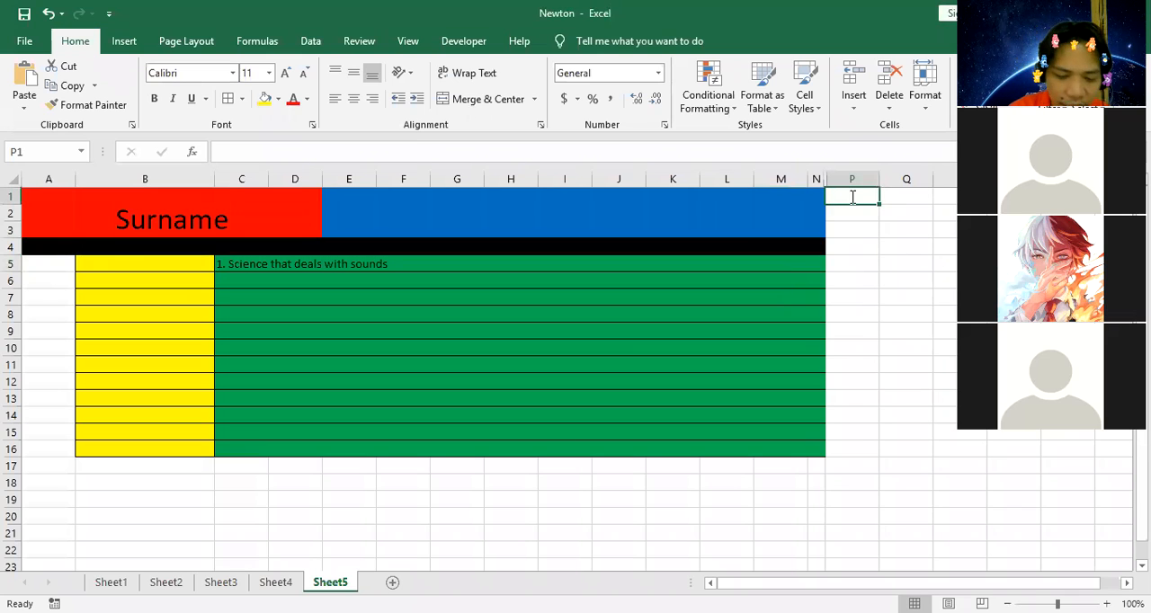
{"action": "type", "text": "m"}
{"action": "key", "text": "BackSpace"}
{"action": "type", "text": "accoust"}
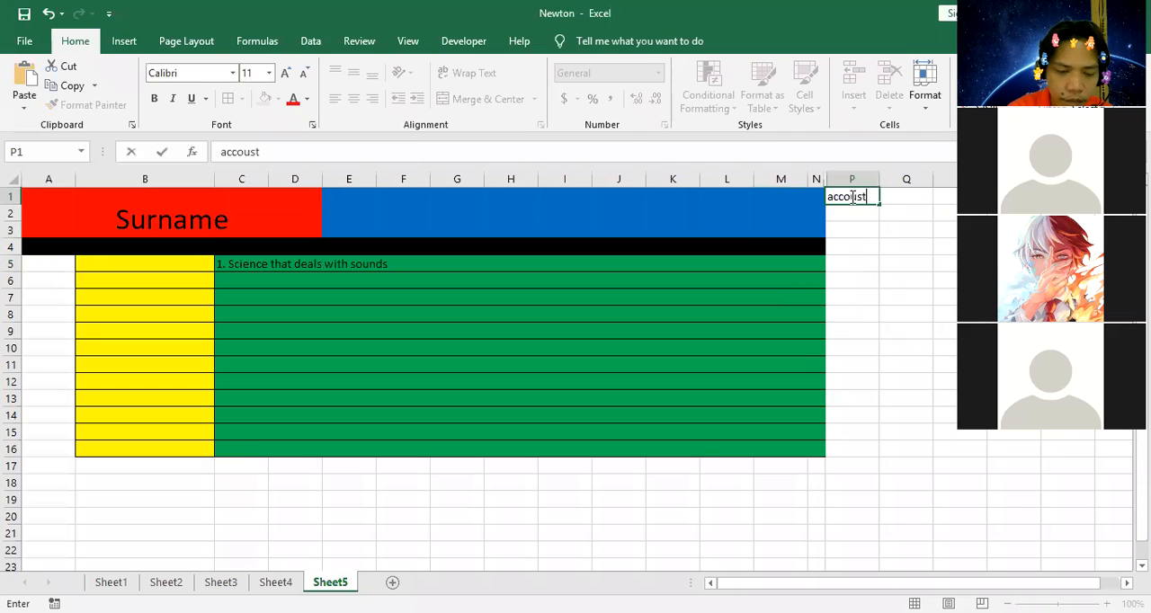
{"action": "type", "text": "ic"}
{"action": "left_click", "coordinate": [837, 241]}
Enter "optics" in P2 and "mechanics" in P3 as further answer choices.
{"action": "left_click", "coordinate": [853, 215]}
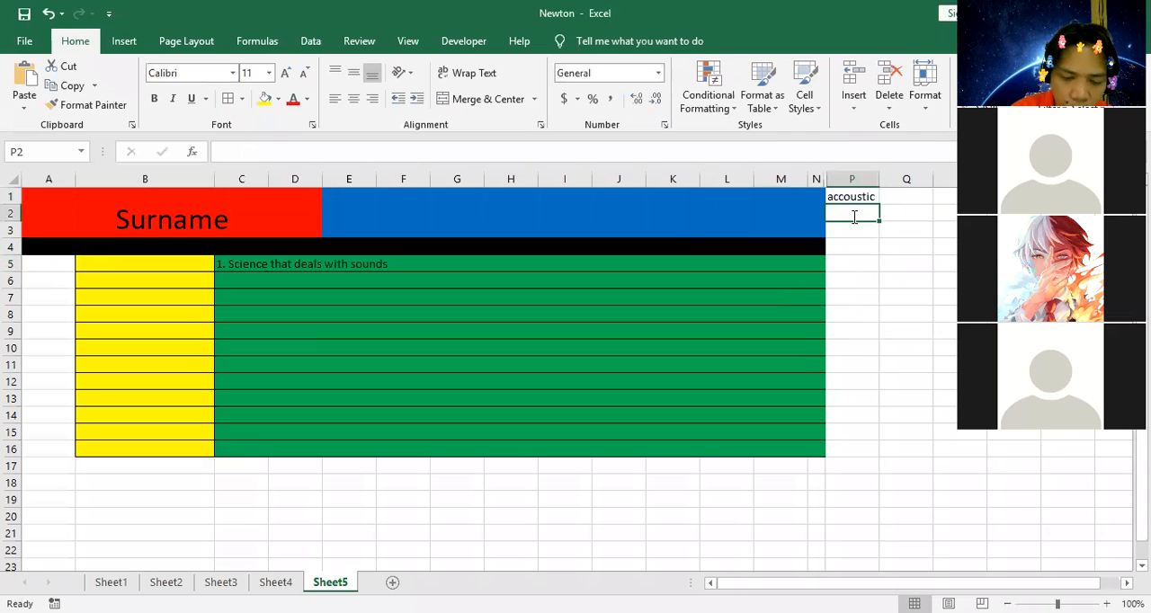
{"action": "type", "text": "optics"}
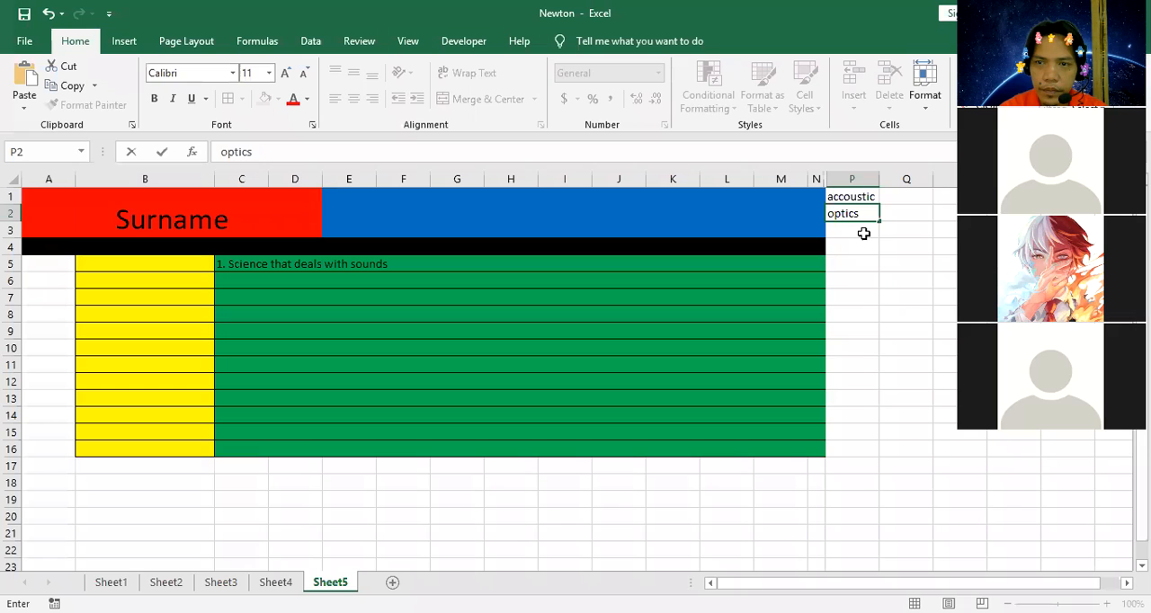
{"action": "key", "text": "Return"}
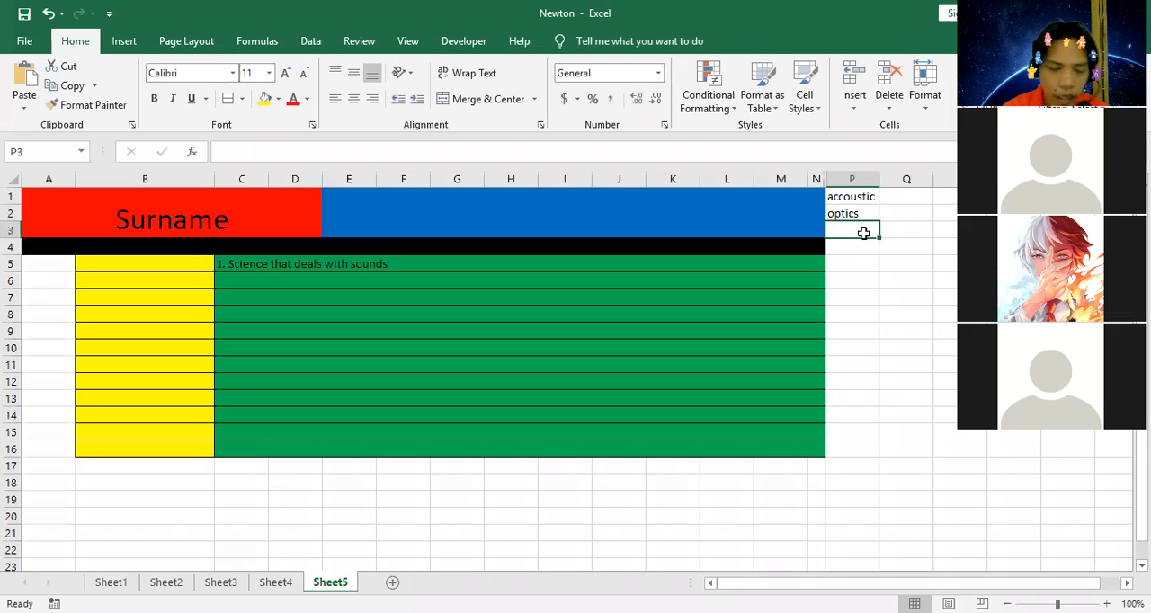
{"action": "type", "text": "me"}
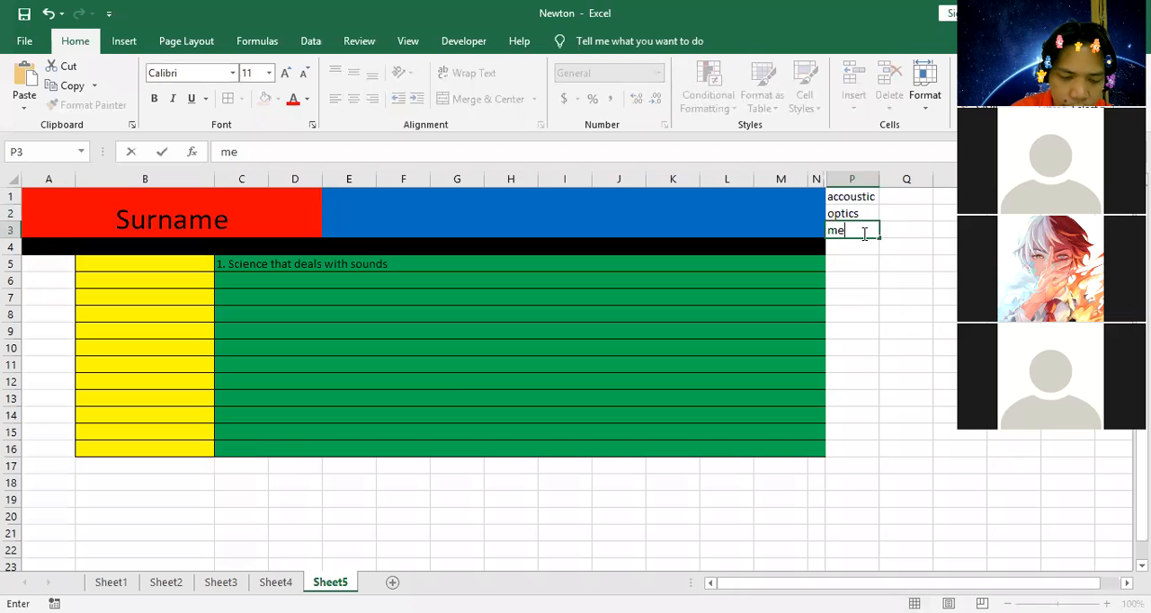
{"action": "type", "text": "chanics"}
{"action": "key", "text": "Return"}
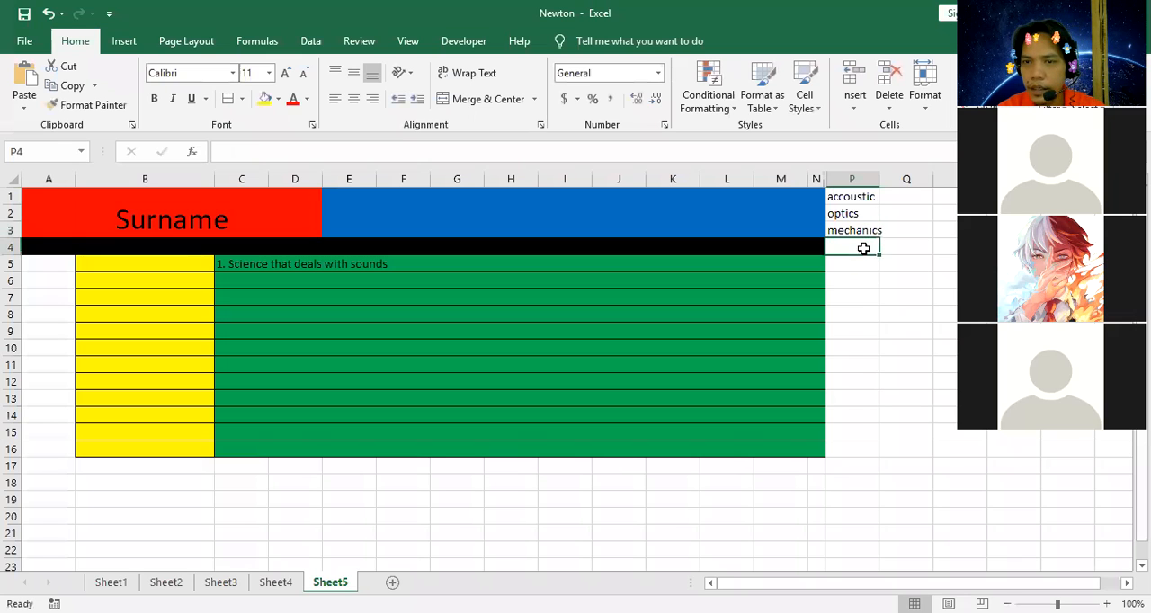
AutoFit column P to its contents and enter "thermodynamics" in P4 as the fourth answer choice.
{"action": "double_click", "coordinate": [884, 178]}
{"action": "left_click", "coordinate": [859, 331]}
{"action": "left_click", "coordinate": [852, 249]}
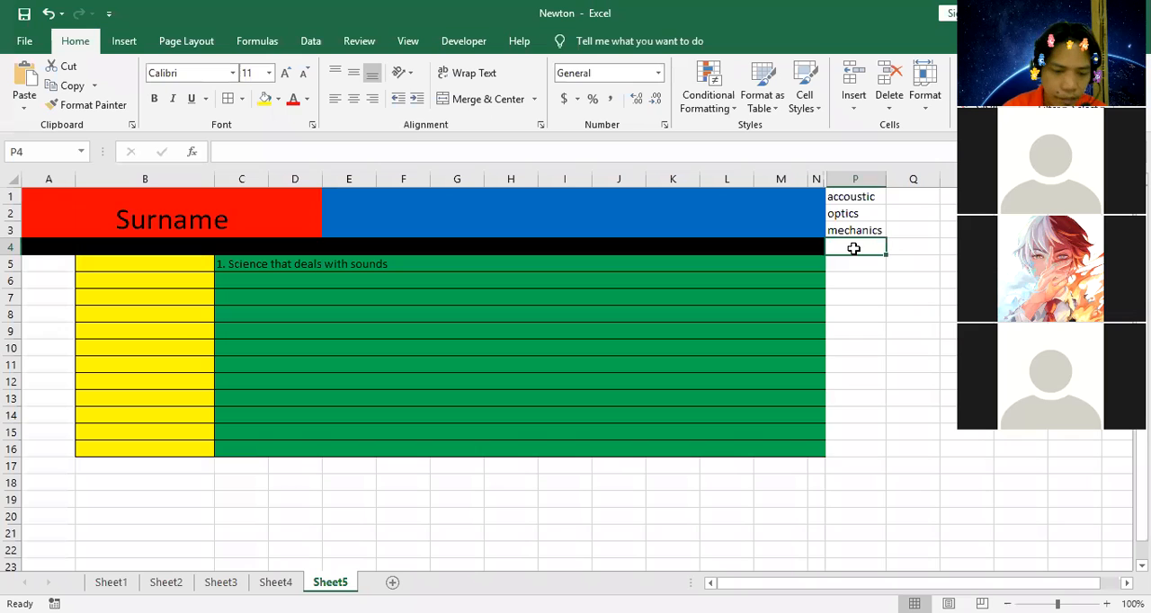
{"action": "type", "text": "thermo"}
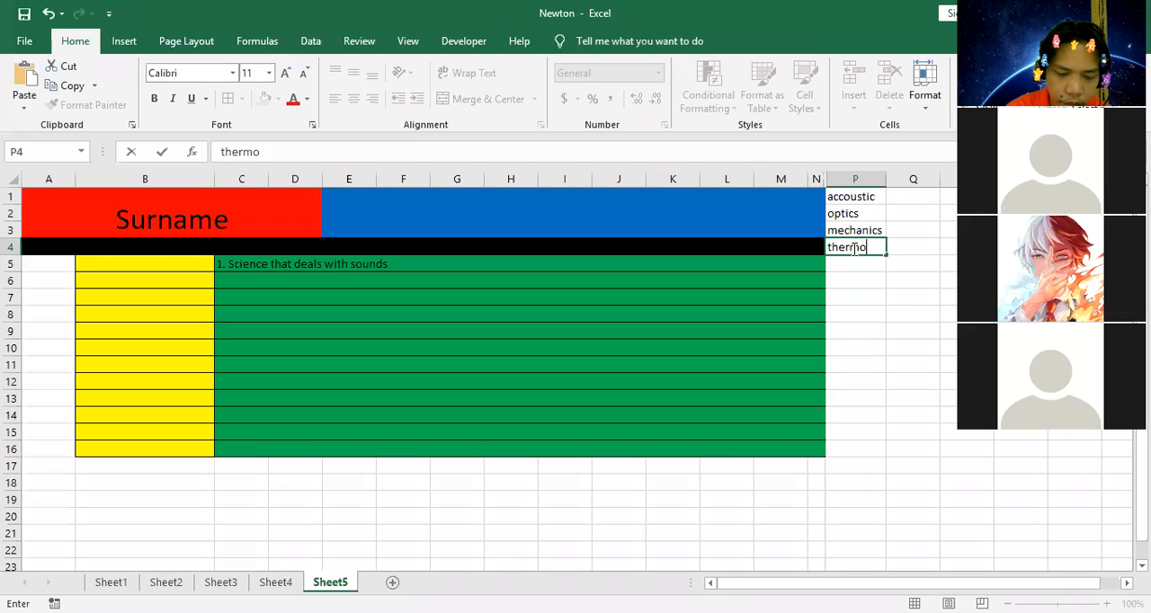
{"action": "type", "text": "dynami"}
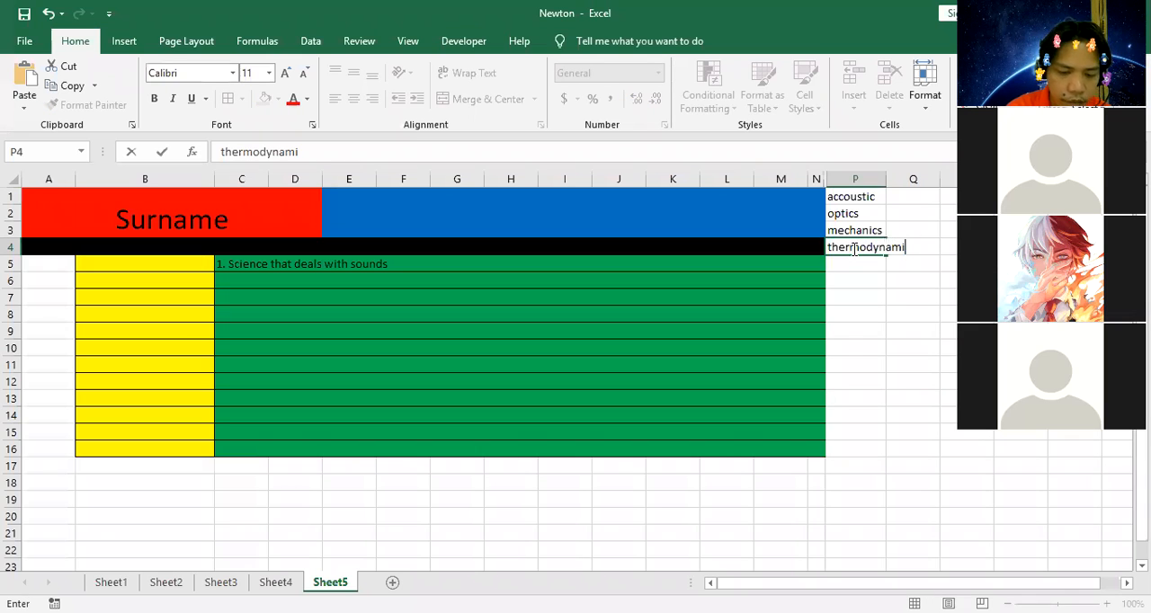
{"action": "type", "text": "cs"}
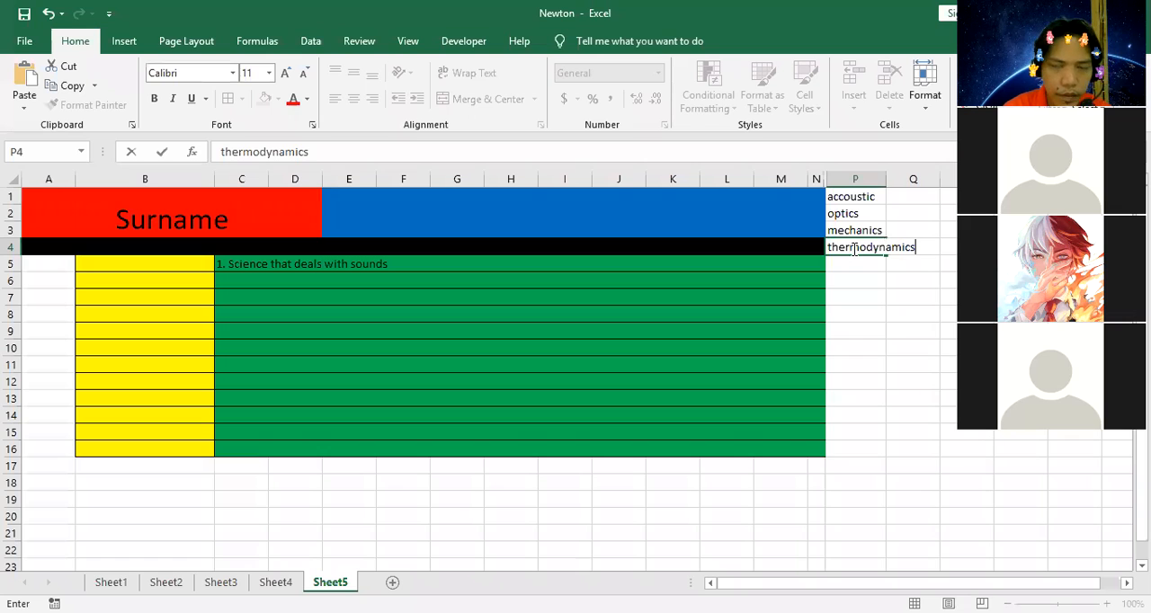
{"action": "left_click", "coordinate": [895, 351]}
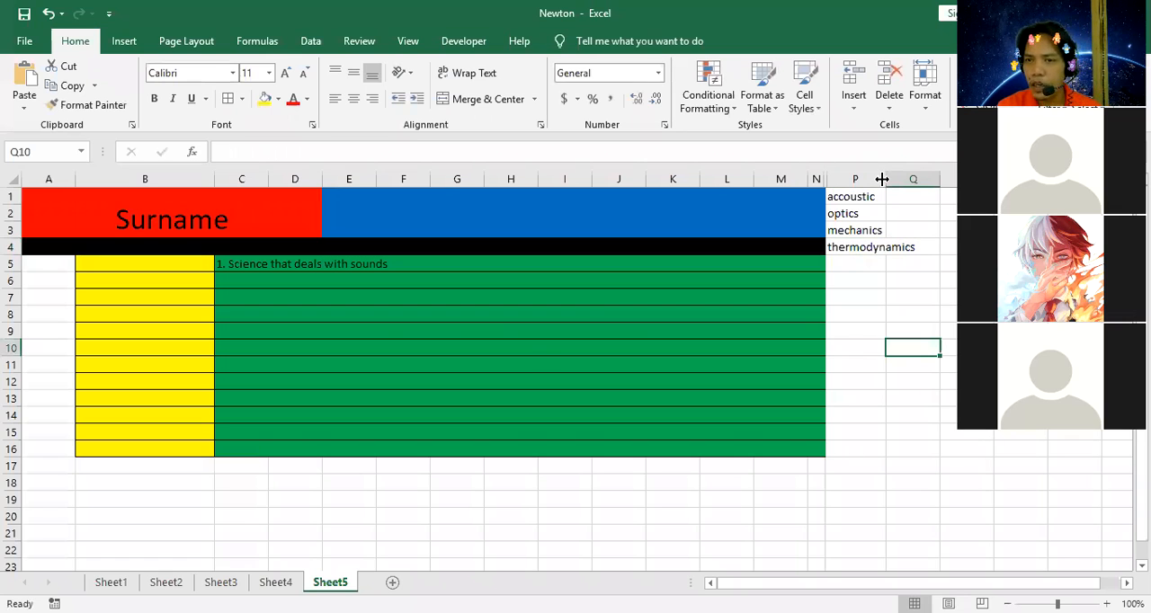
AutoFit column P to its contents and give B5 a list-type data validation dropdown sourced from P1:P4.
{"action": "double_click", "coordinate": [882, 179]}
{"action": "left_click", "coordinate": [147, 263]}
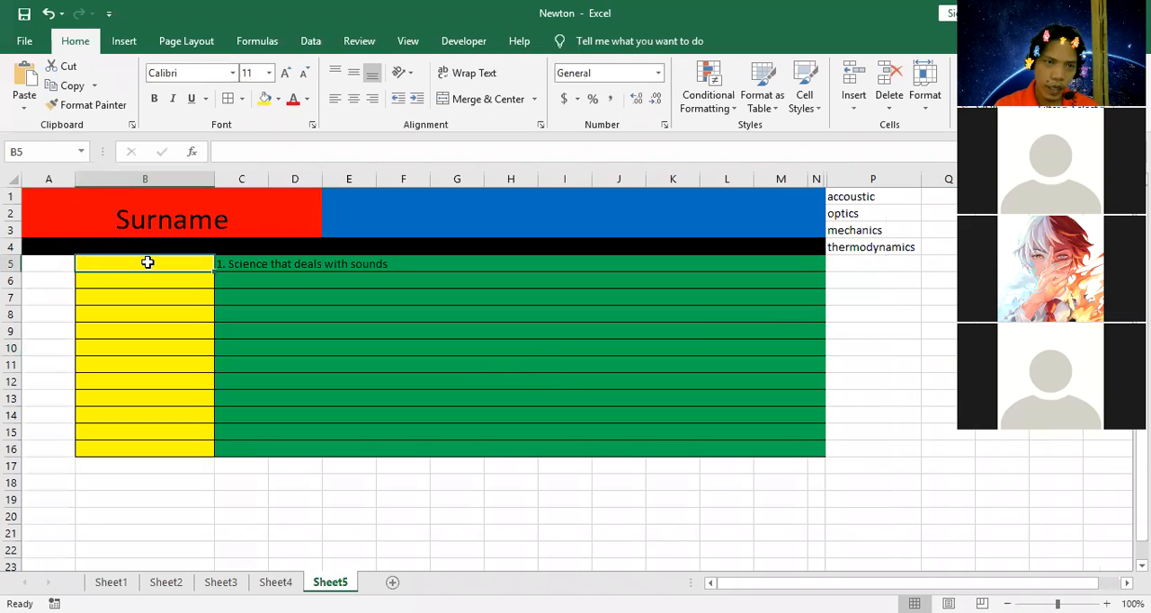
{"action": "left_click", "coordinate": [309, 41]}
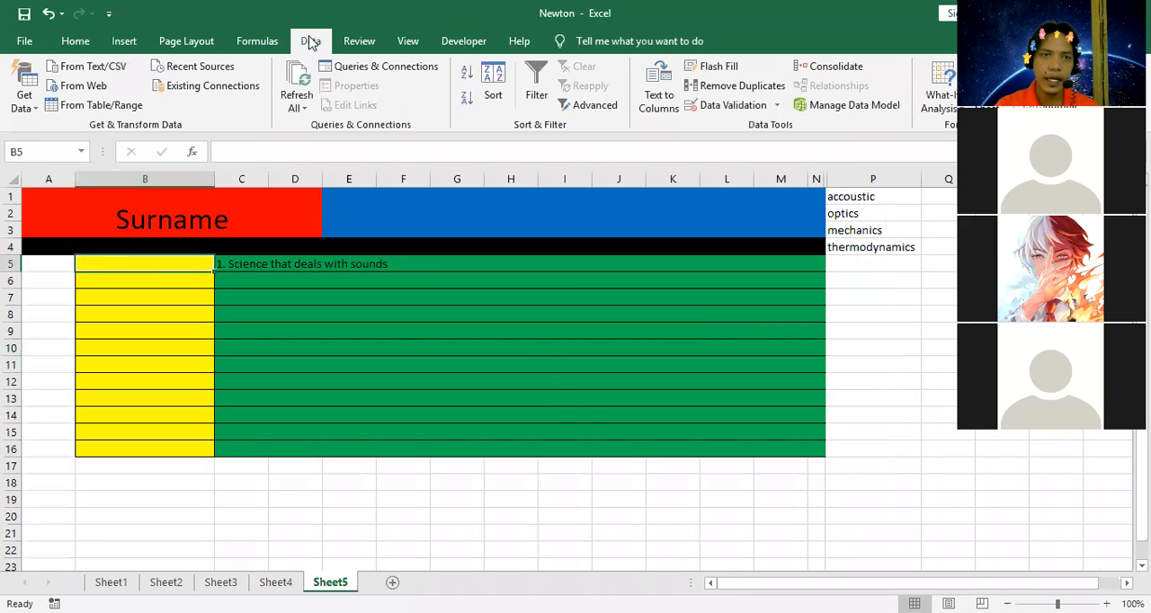
{"action": "left_click", "coordinate": [724, 107]}
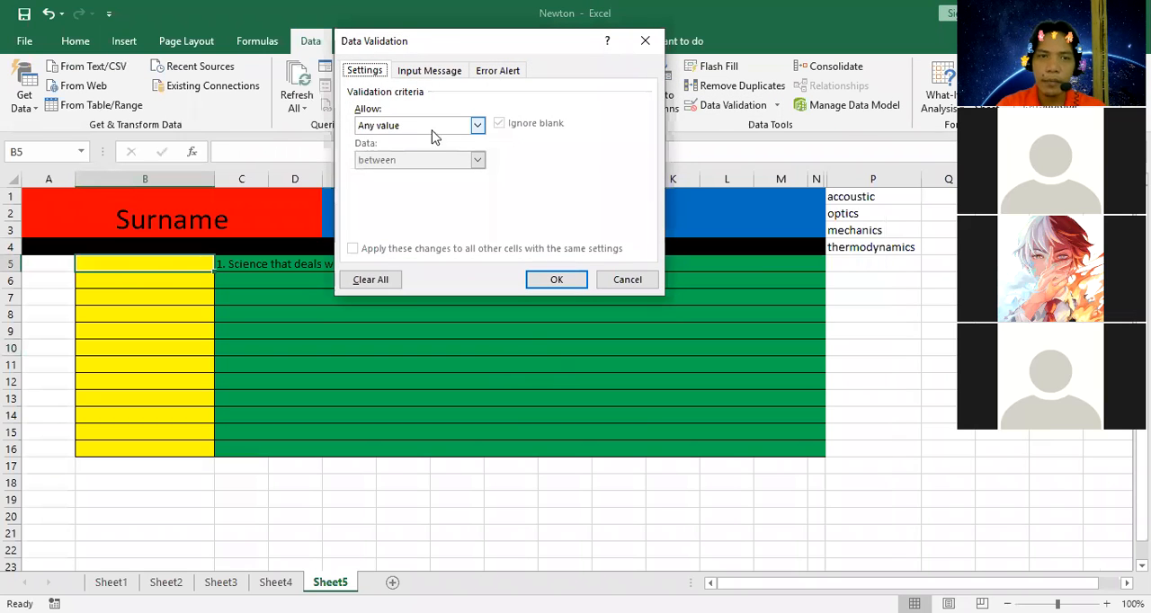
{"action": "left_click", "coordinate": [477, 125]}
{"action": "left_click", "coordinate": [404, 174]}
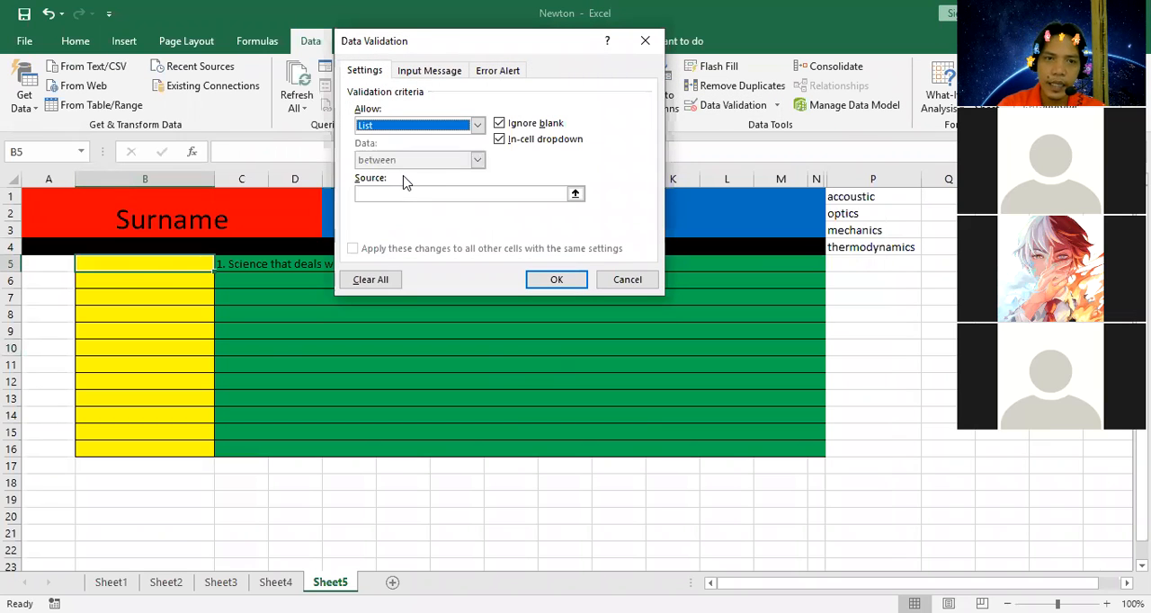
{"action": "left_click", "coordinate": [399, 193]}
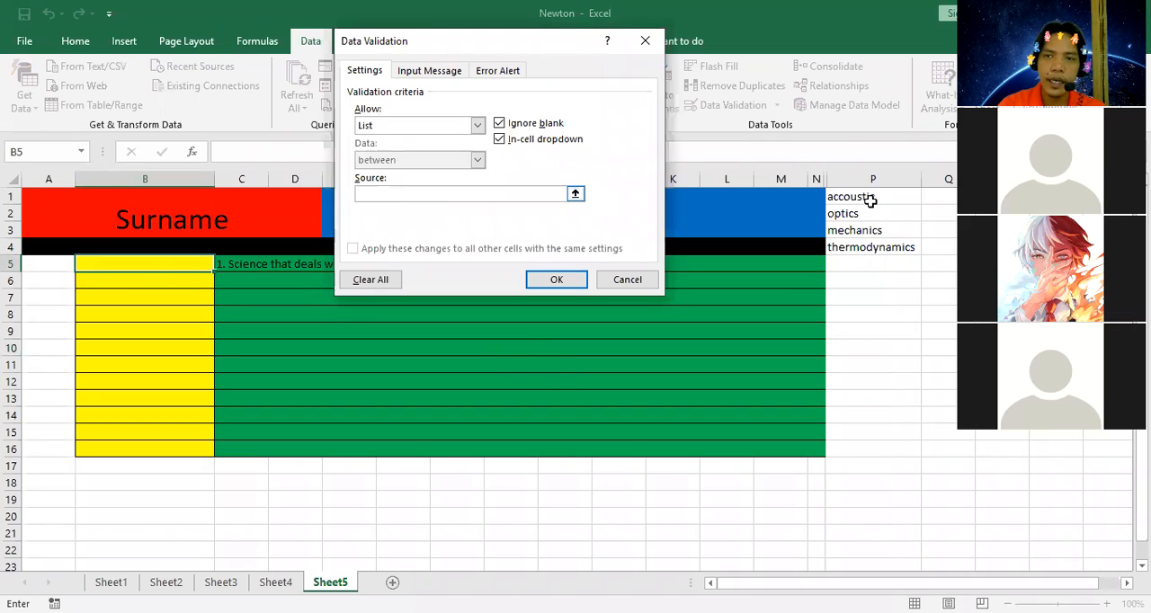
{"action": "left_click_drag", "start_coordinate": [866, 195], "coordinate": [859, 247]}
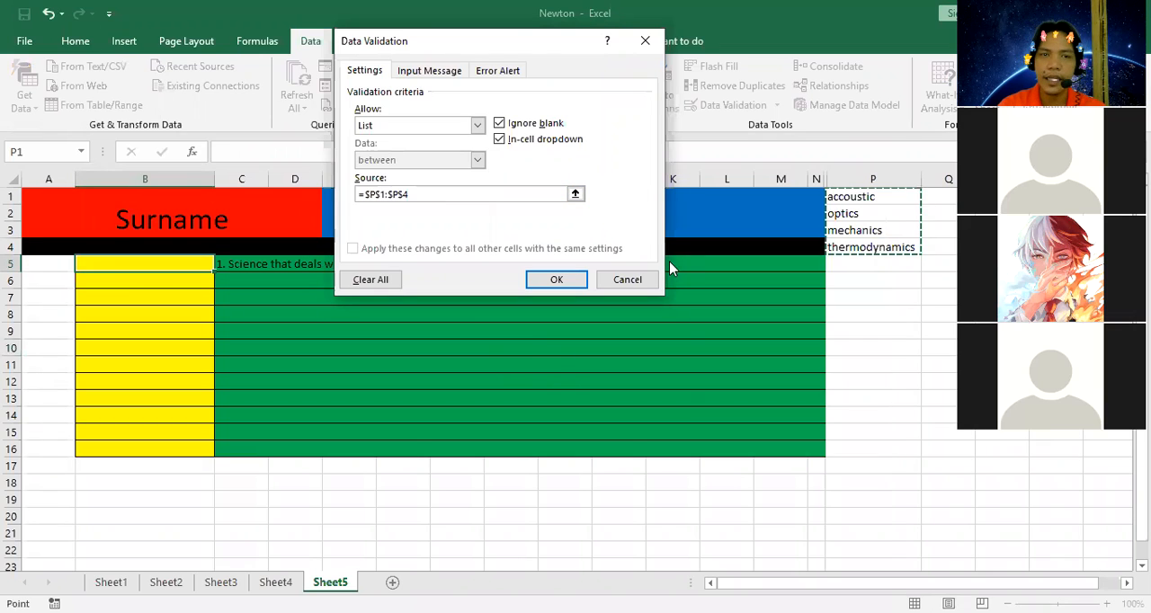
{"action": "left_click", "coordinate": [555, 279]}
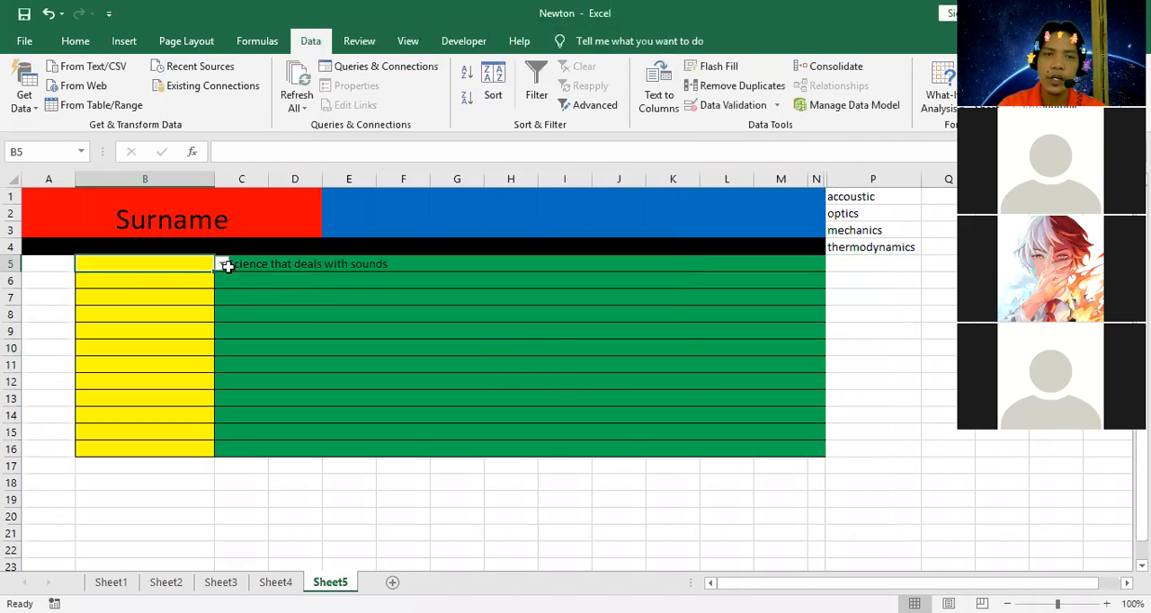
{"action": "left_click", "coordinate": [221, 263]}
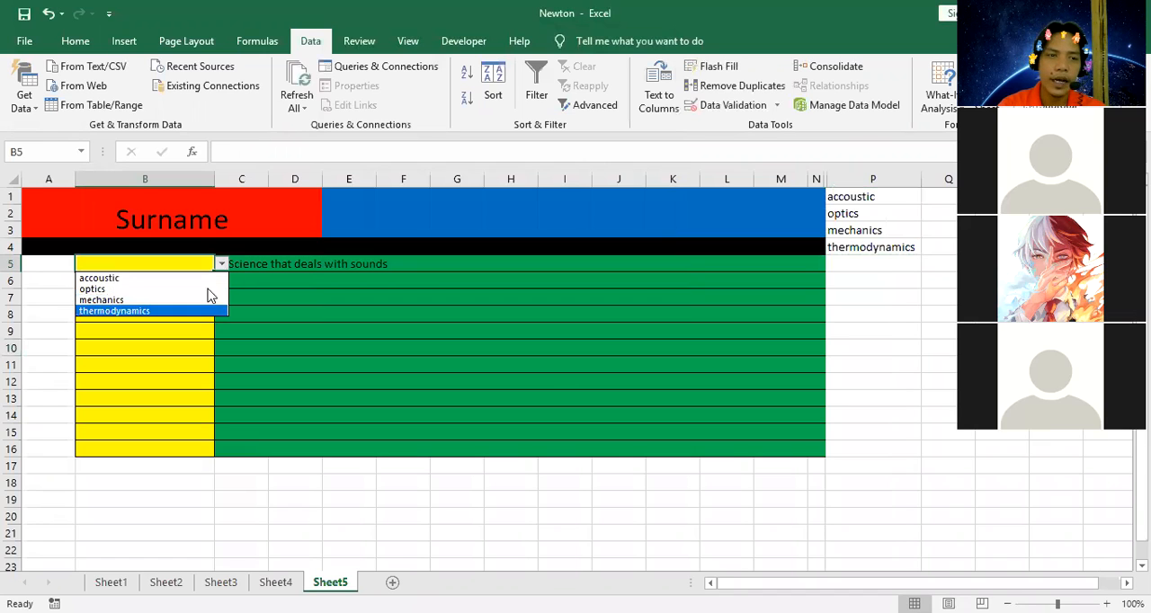
{"action": "left_click", "coordinate": [259, 280]}
Enter the second question "2. the science that deals with motion" in the merged green cell C6.
{"action": "left_click", "coordinate": [294, 285]}
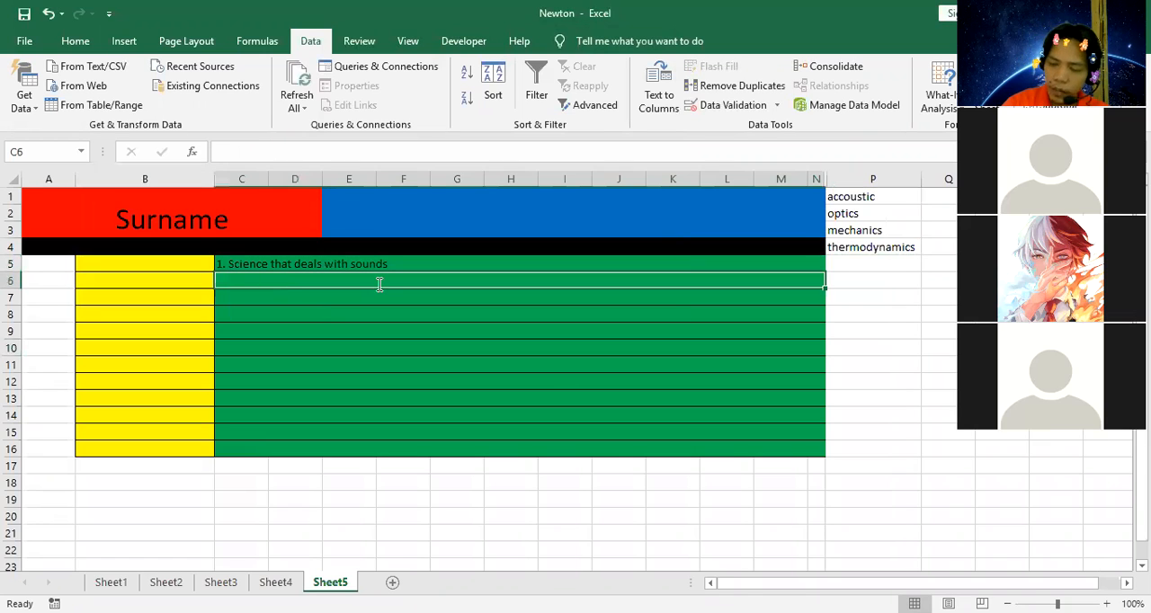
{"action": "type", "text": "2."}
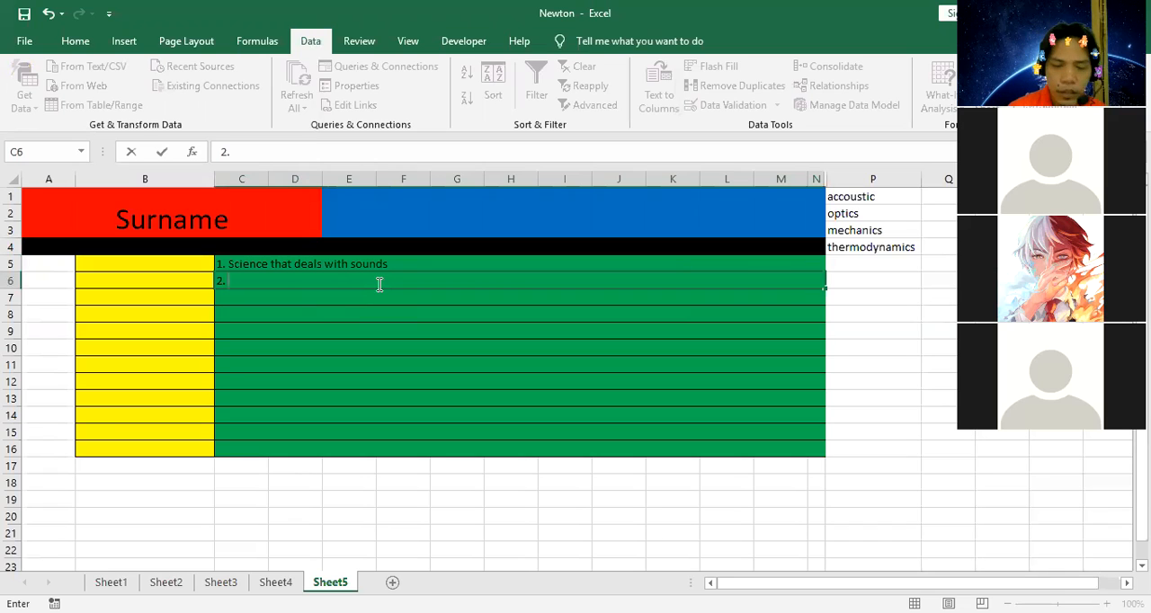
{"action": "type", "text": "the science that de"}
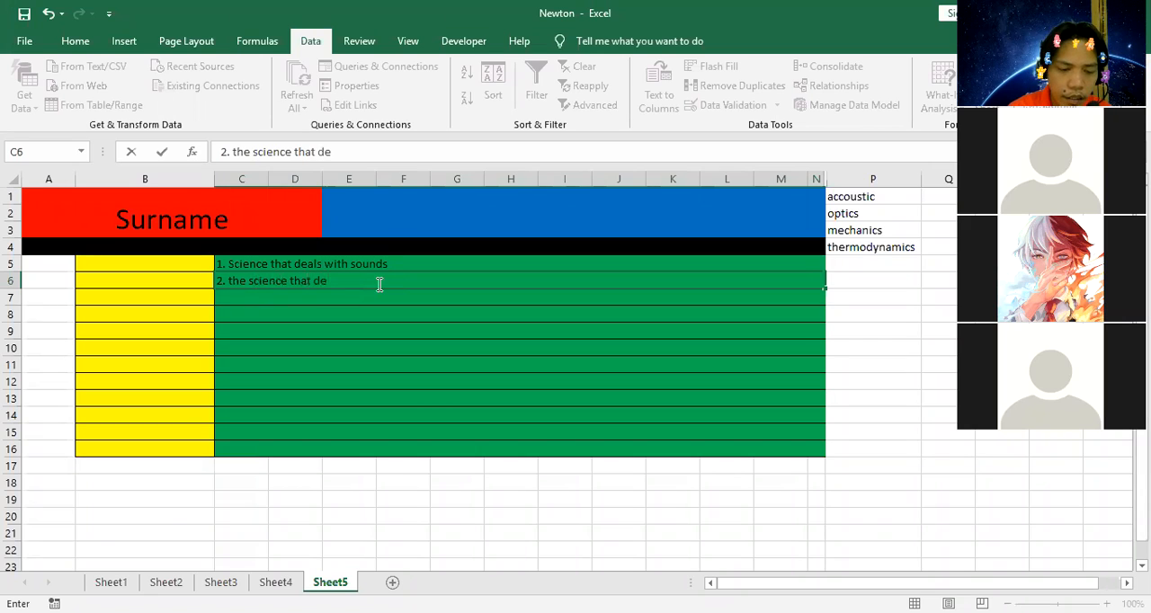
{"action": "type", "text": "als e"}
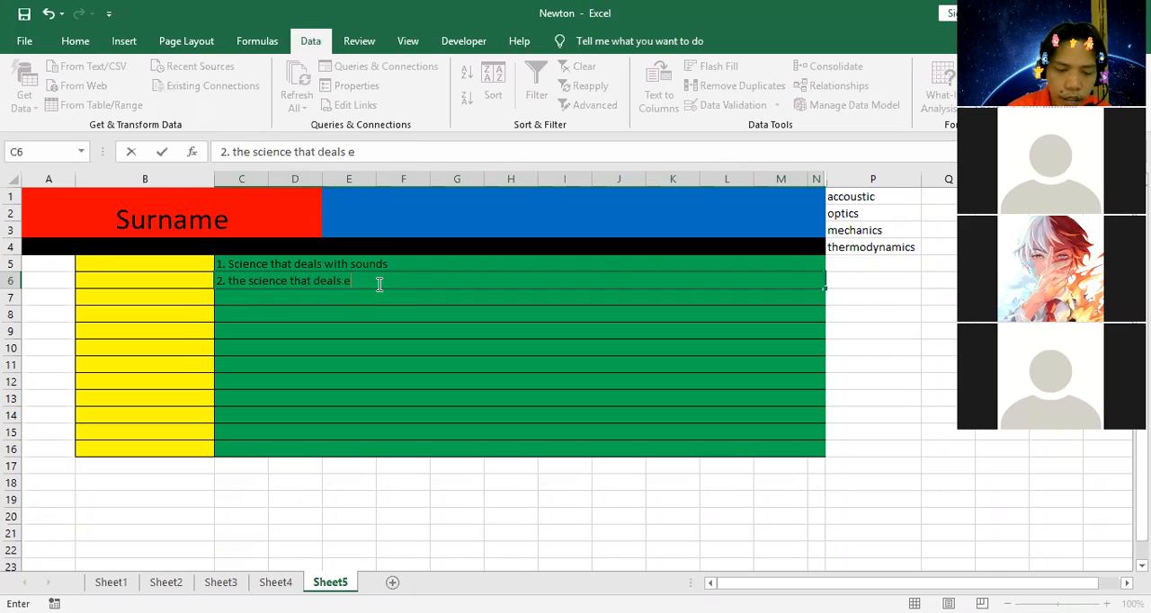
{"action": "key", "text": "BackSpace"}
{"action": "type", "text": "wit"}
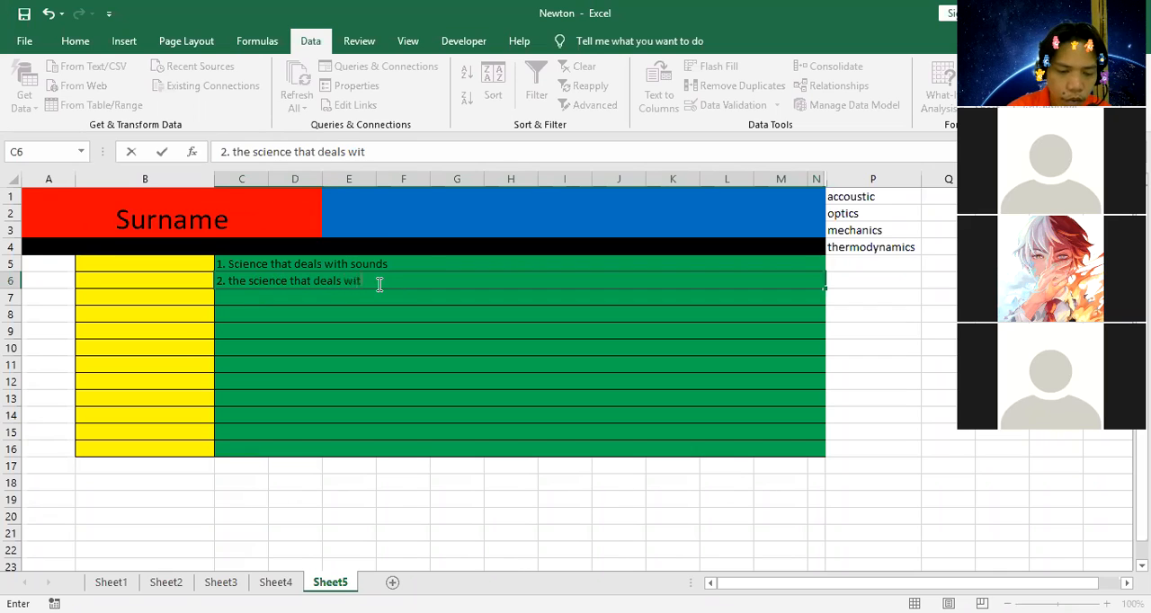
{"action": "type", "text": "h moti"}
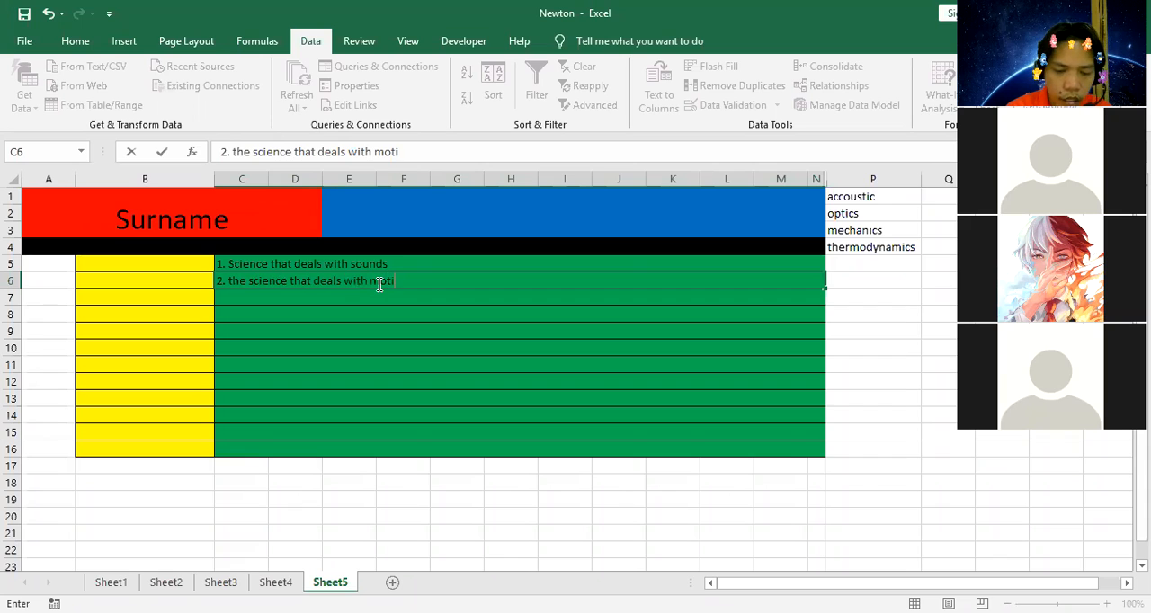
{"action": "type", "text": "on"}
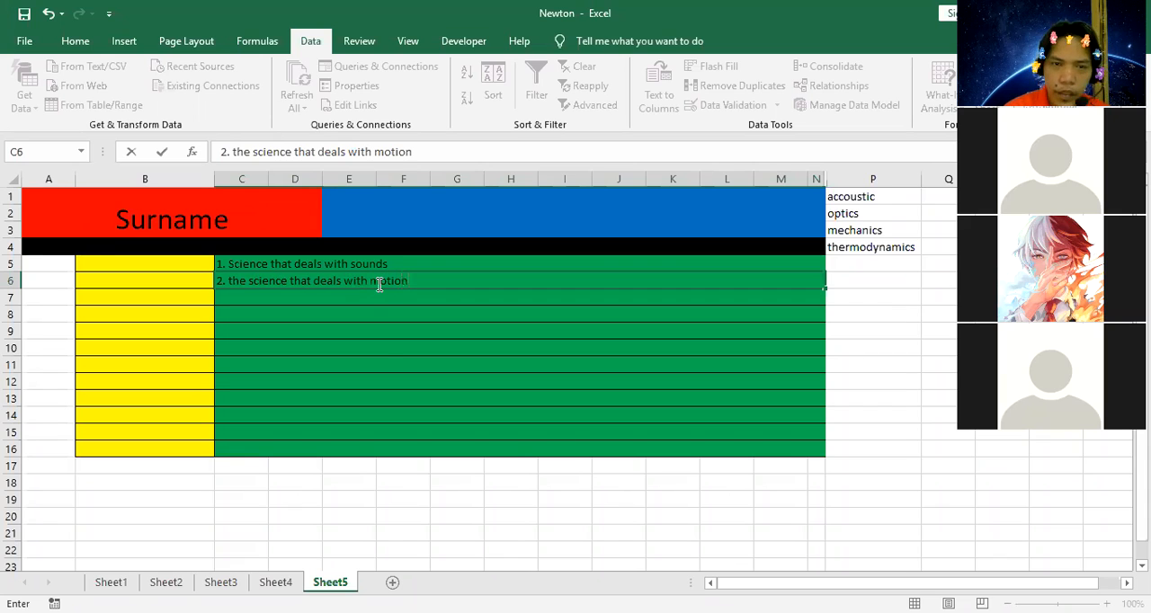
{"action": "left_click", "coordinate": [384, 347]}
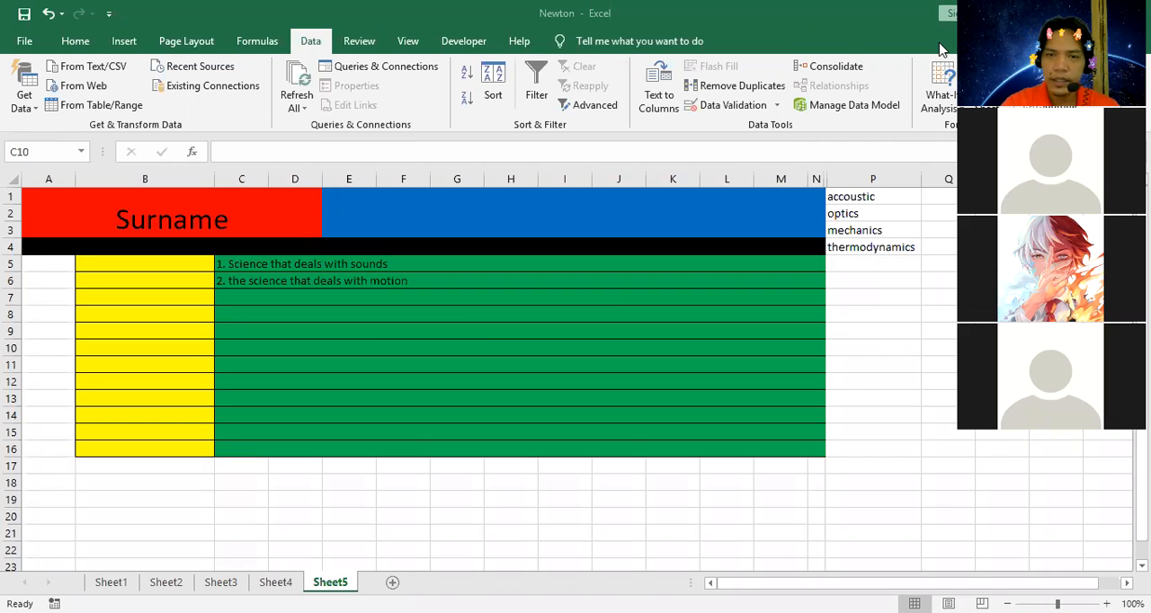
Add a list data validation to answer cell B6 using P1:P4 as its source.
{"action": "left_click", "coordinate": [794, 261]}
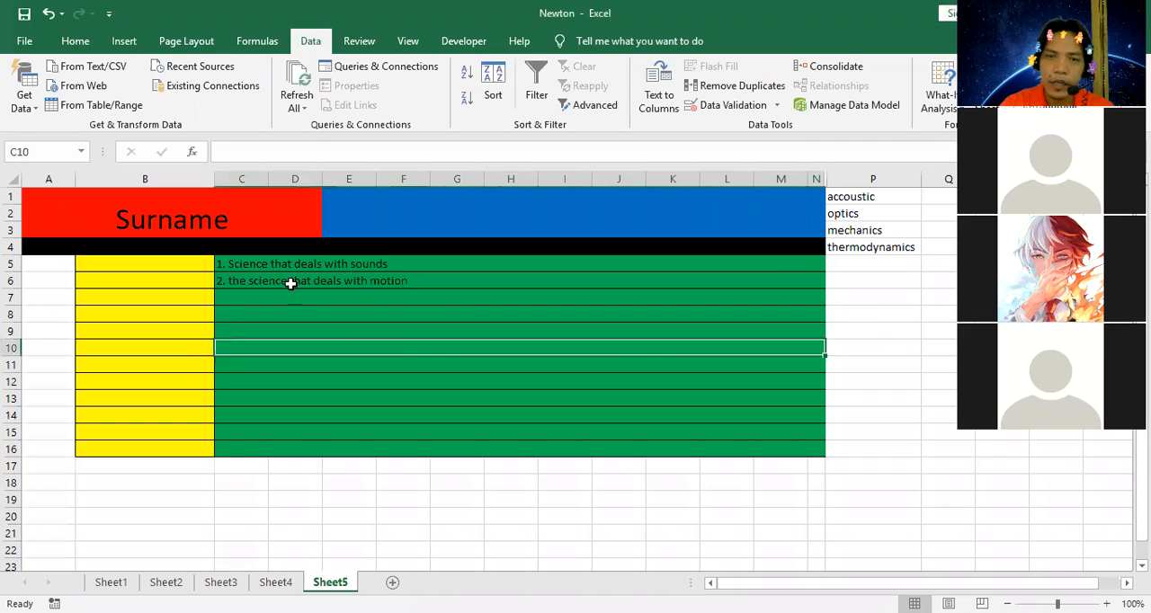
{"action": "left_click", "coordinate": [189, 277]}
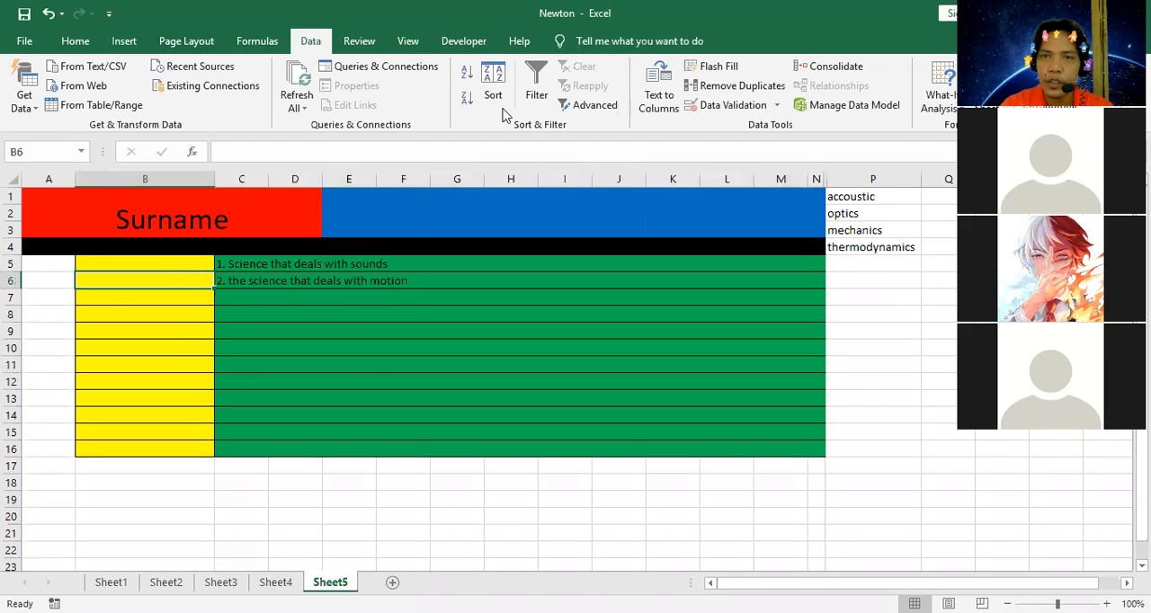
{"action": "left_click", "coordinate": [737, 106]}
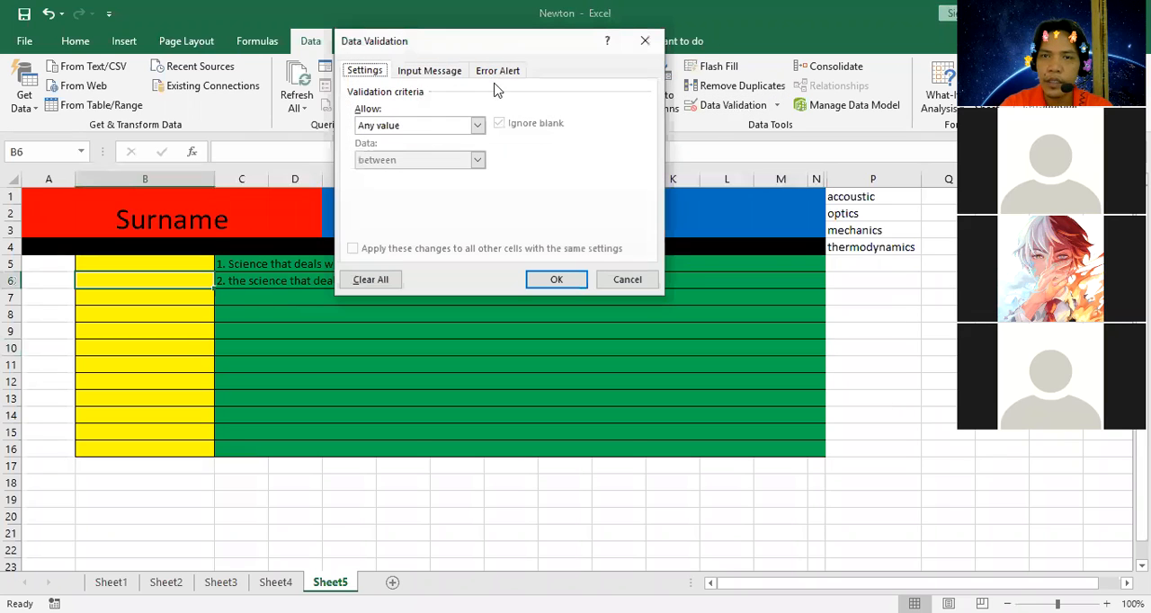
{"action": "left_click", "coordinate": [477, 125]}
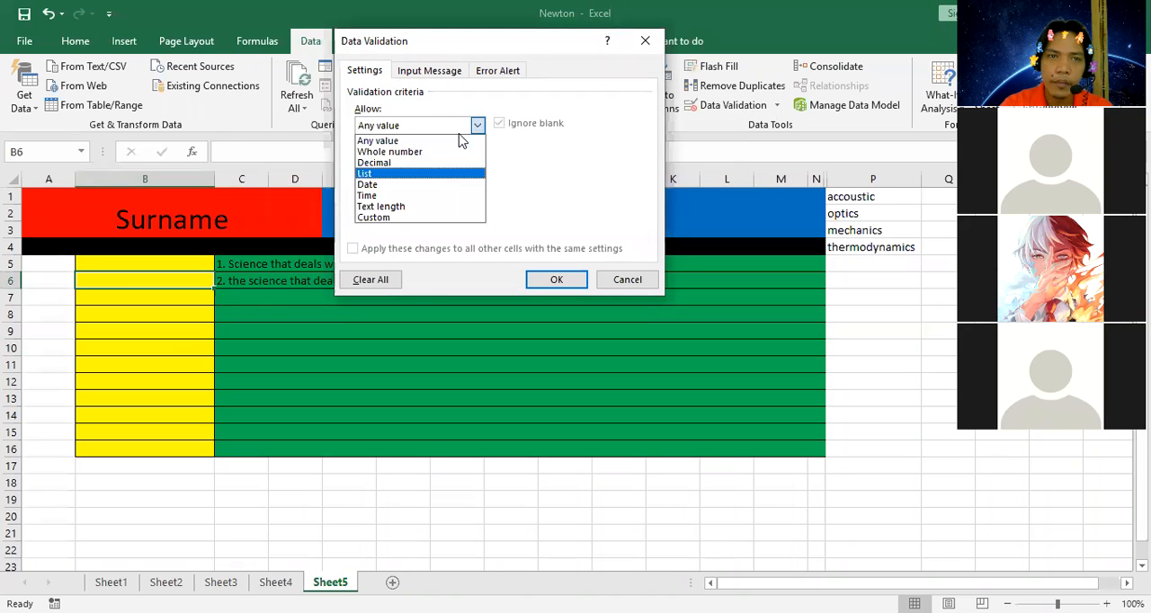
{"action": "left_click", "coordinate": [411, 173]}
{"action": "left_click", "coordinate": [553, 195]}
{"action": "left_click", "coordinate": [854, 197]}
{"action": "key", "text": "shift+Down"}
{"action": "key", "text": "shift+Down"}
{"action": "key", "text": "shift+Down"}
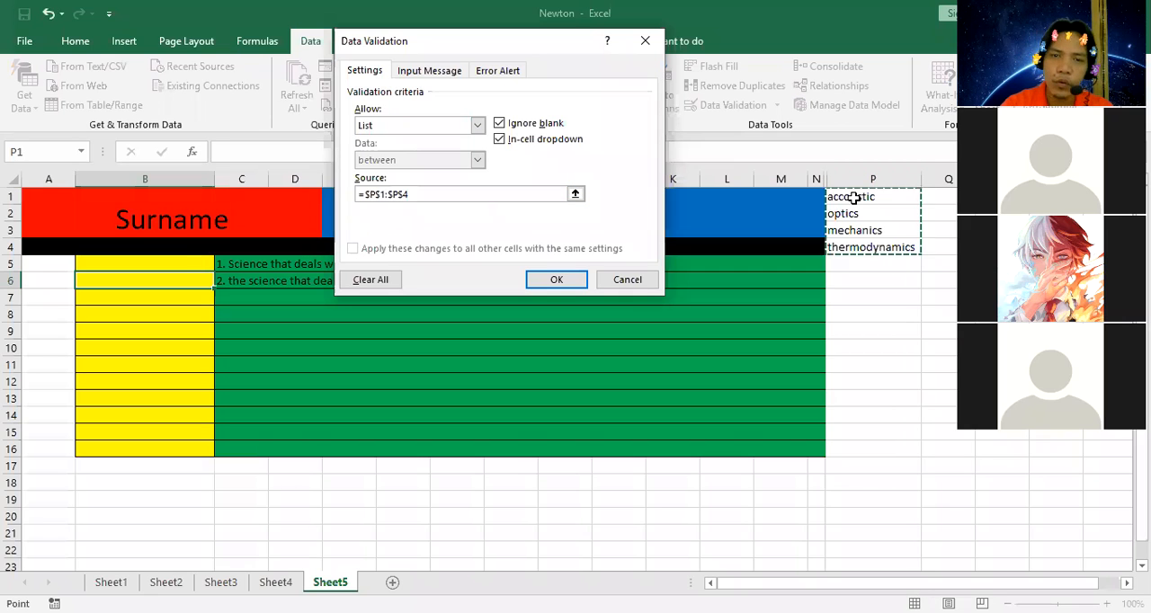
{"action": "key", "text": "Return"}
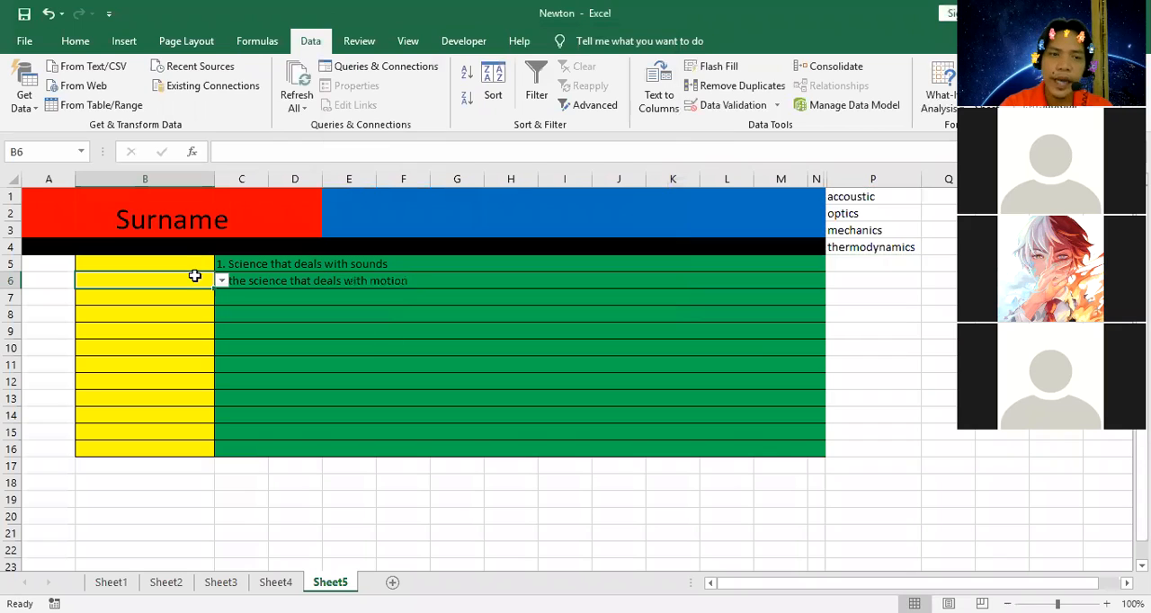
Try choosing "thermodynamics" from the dropdown in B6, and undo that choice.
{"action": "left_click", "coordinate": [221, 281]}
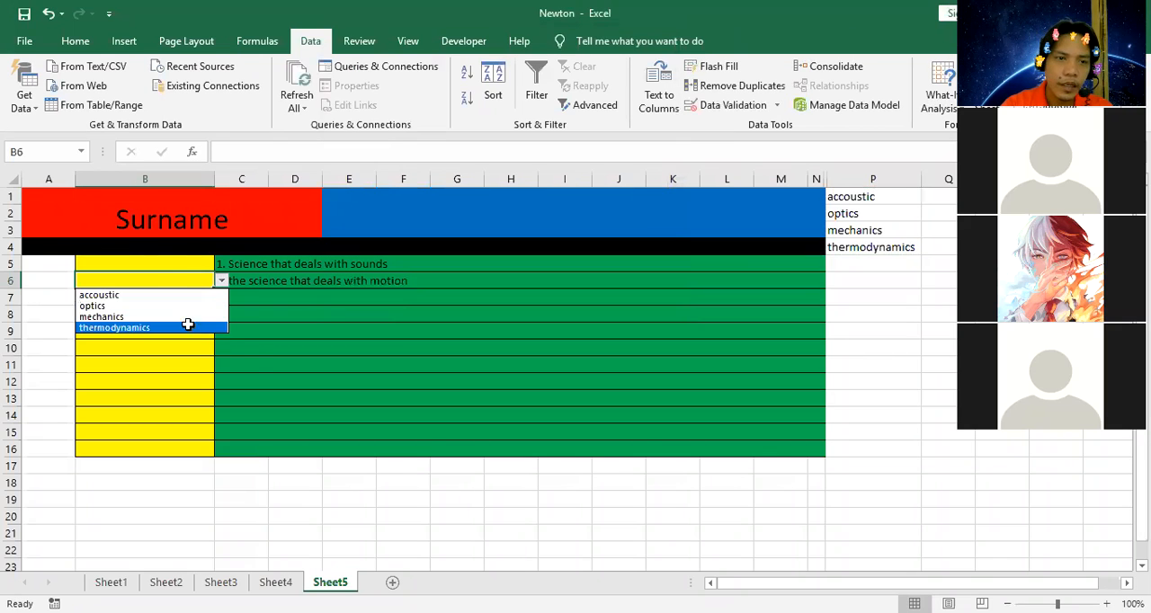
{"action": "left_click", "coordinate": [188, 327]}
{"action": "left_click", "coordinate": [252, 349]}
{"action": "key", "text": "ctrl+z"}
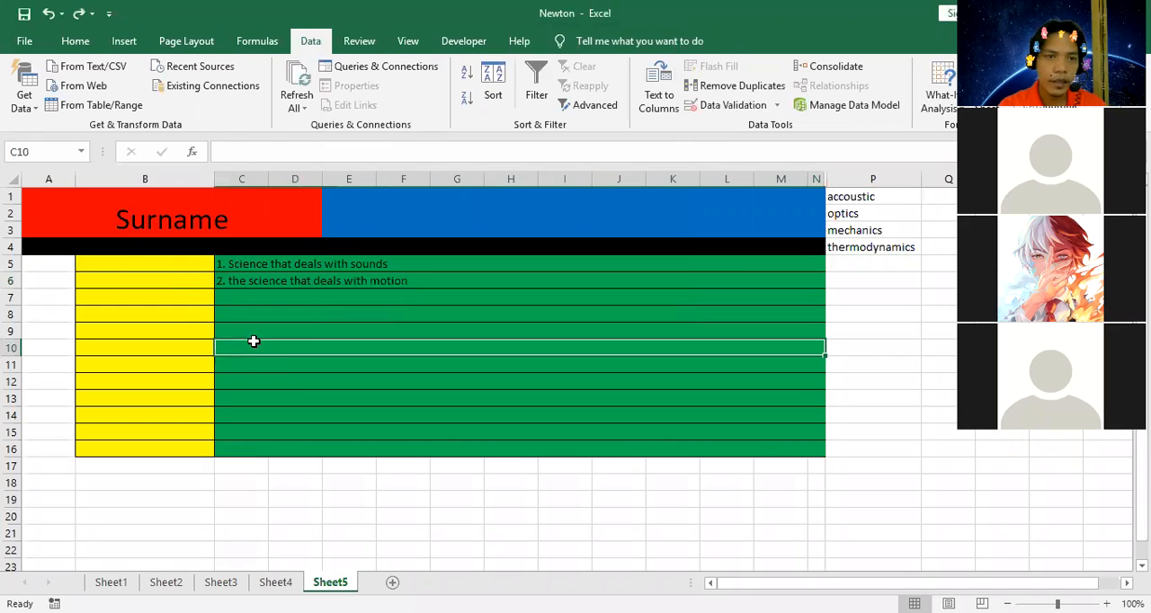
{"action": "left_click", "coordinate": [200, 275]}
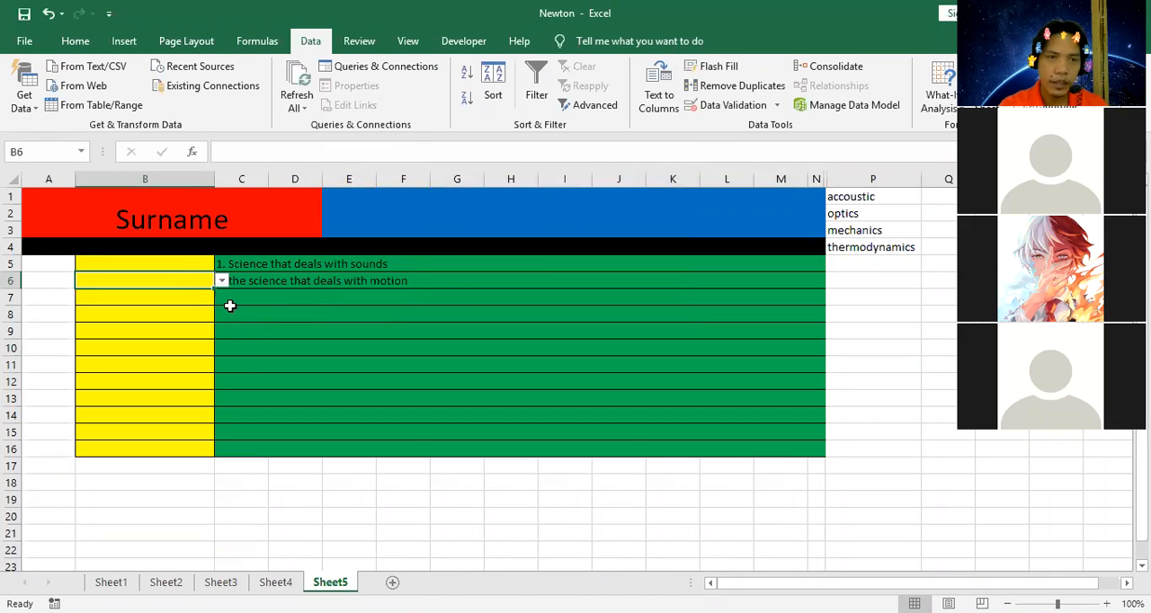
{"action": "key", "text": "Right"}
{"action": "key", "text": "Delete"}
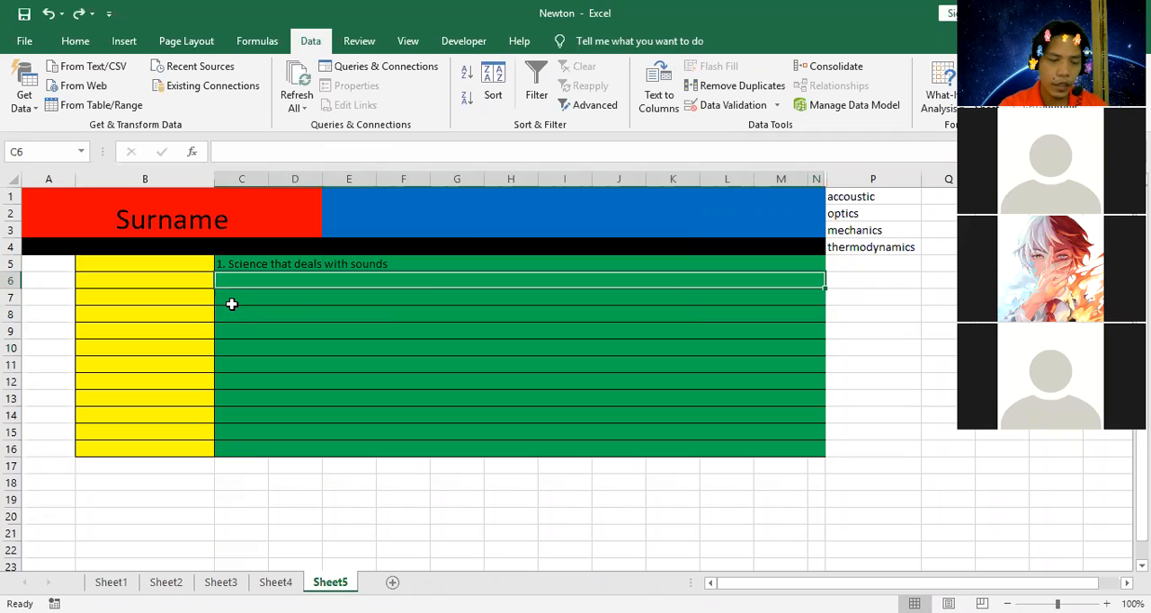
{"action": "key", "text": "ctrl+y"}
{"action": "left_click", "coordinate": [231, 303]}
{"action": "left_click", "coordinate": [178, 276]}
Fill the empty dropdown cell B5 down to B6 and check the choices offered in B6.
{"action": "left_click", "coordinate": [199, 263]}
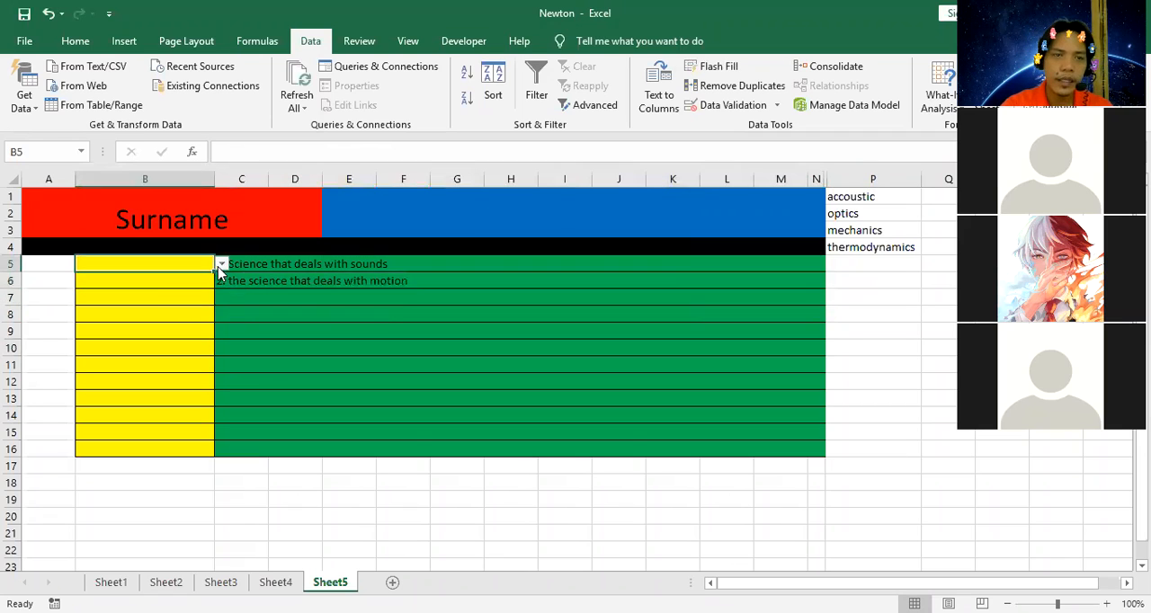
{"action": "left_click_drag", "start_coordinate": [214, 268], "coordinate": [213, 288]}
{"action": "left_click", "coordinate": [193, 332]}
{"action": "left_click", "coordinate": [205, 278]}
{"action": "left_click", "coordinate": [221, 281]}
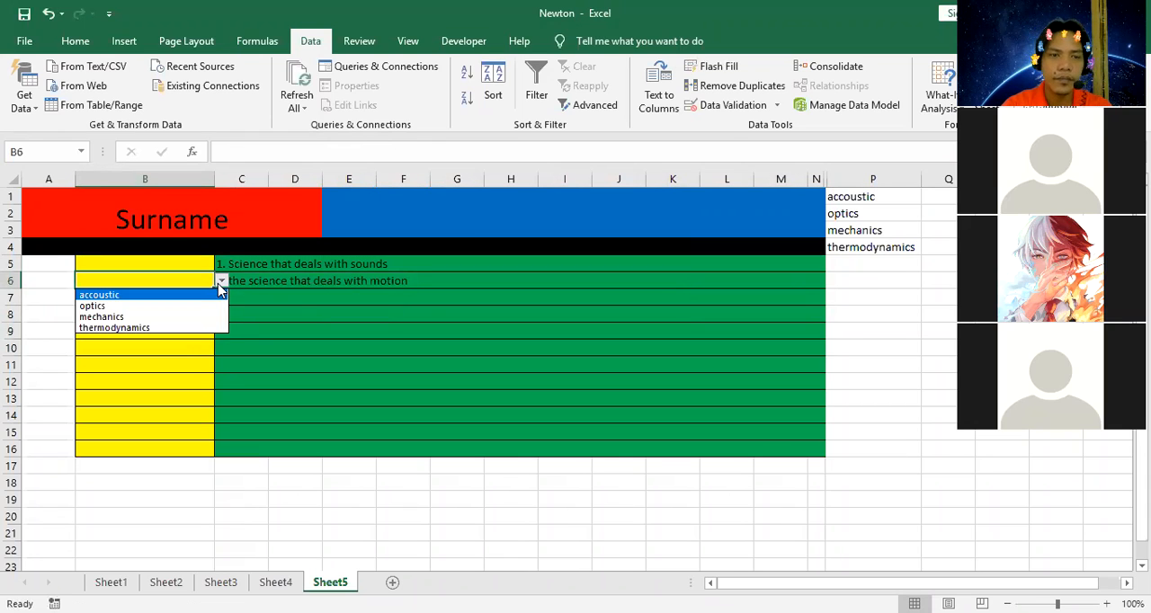
{"action": "left_click", "coordinate": [278, 318]}
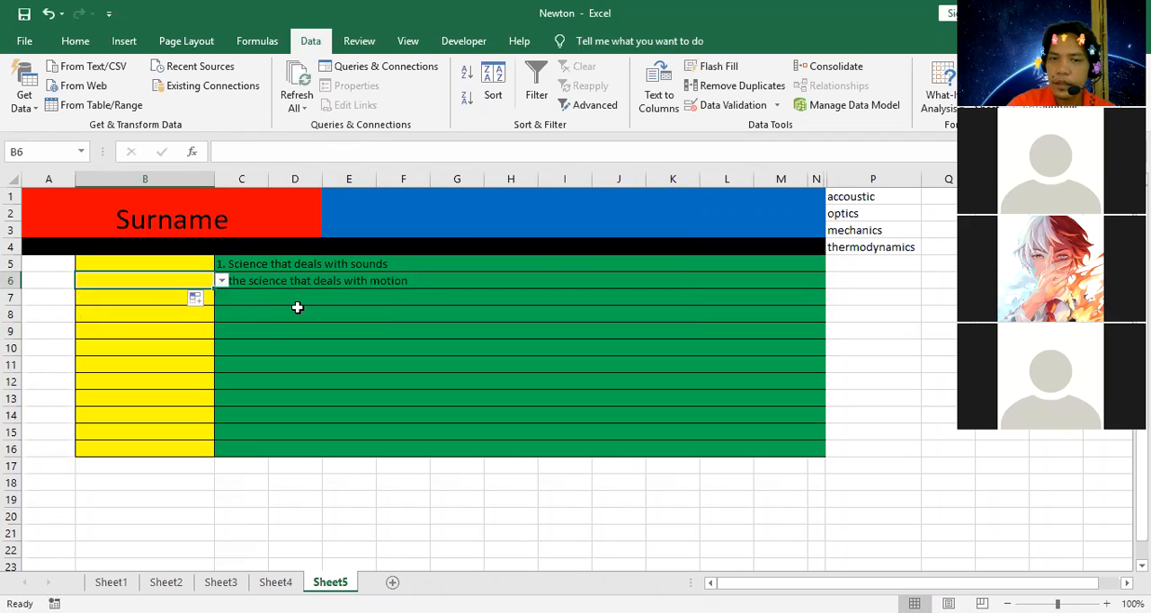
Choose "mechanics" as the answer in B6 and "accoustic" as the answer in B5 from their dropdowns.
{"action": "left_click", "coordinate": [222, 281]}
{"action": "left_click", "coordinate": [200, 319]}
{"action": "left_click", "coordinate": [192, 262]}
{"action": "key", "text": "alt+Down"}
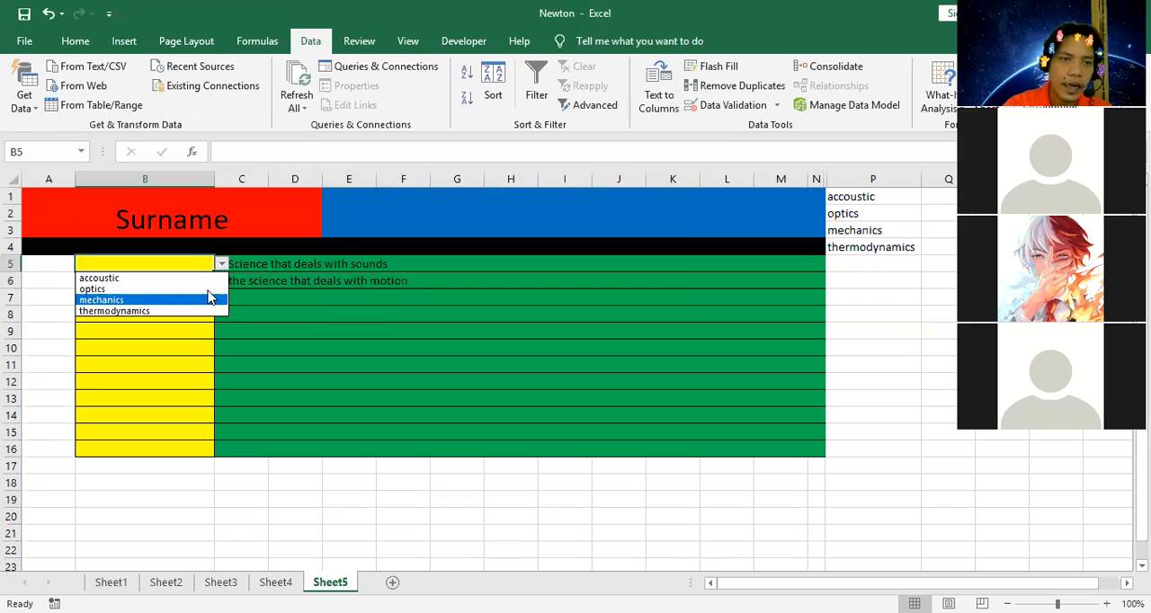
{"action": "left_click", "coordinate": [208, 278]}
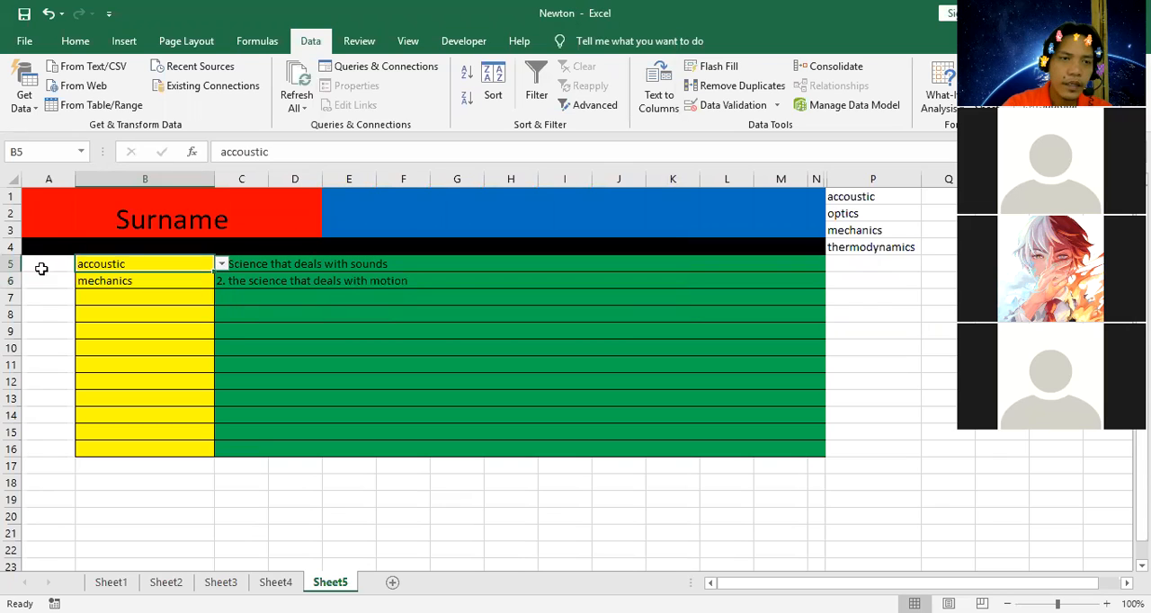
{"action": "left_click", "coordinate": [48, 258]}
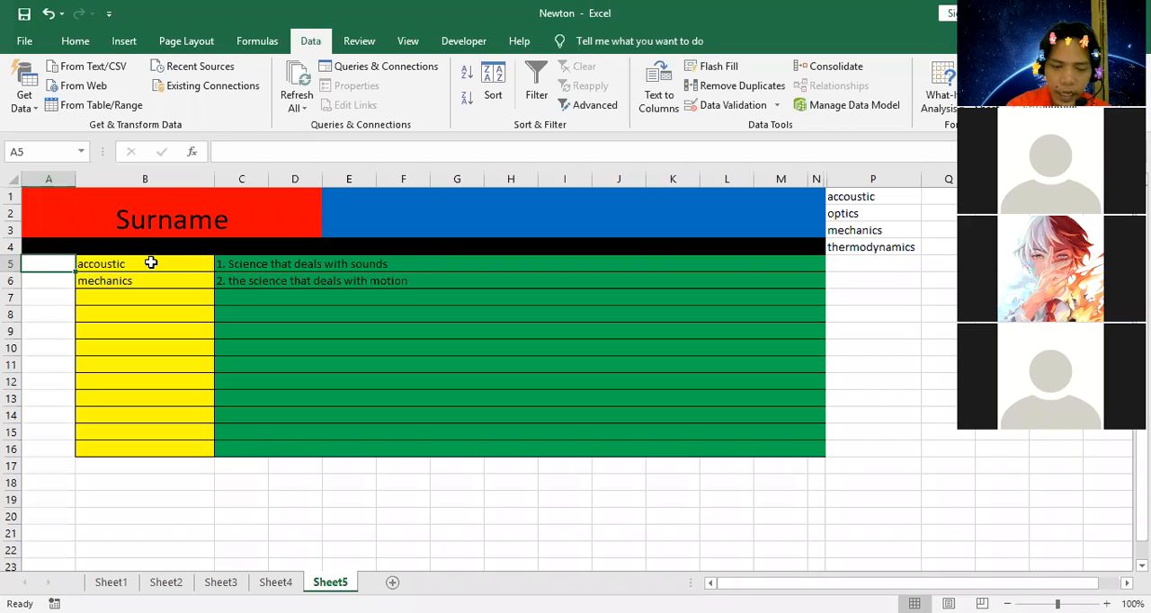
{"action": "type", "text": "-"}
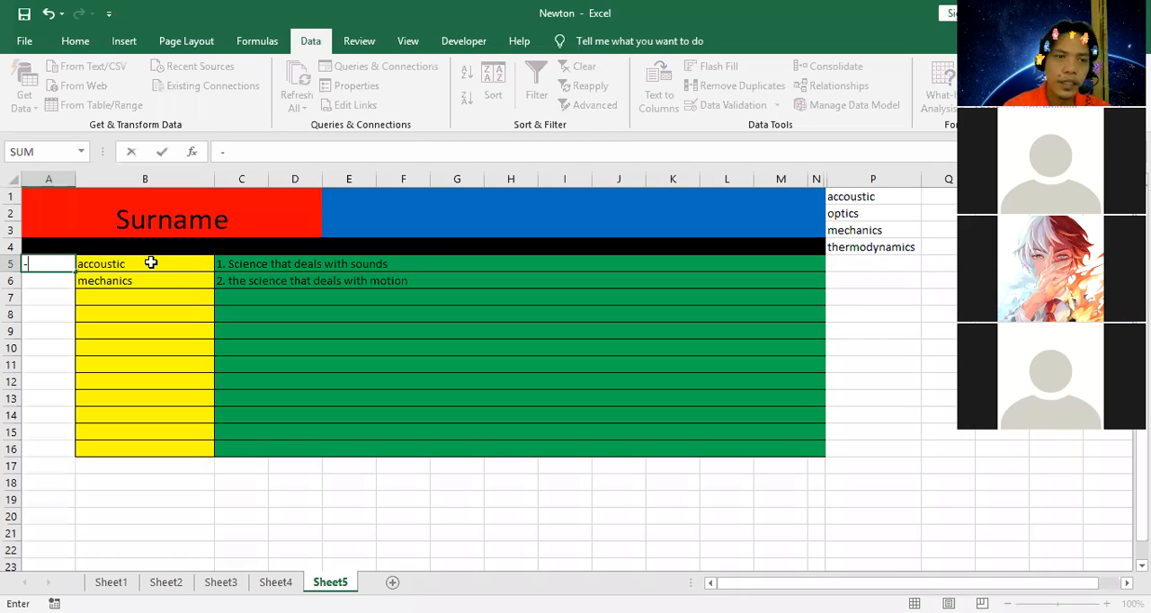
{"action": "type", "text": "if("}
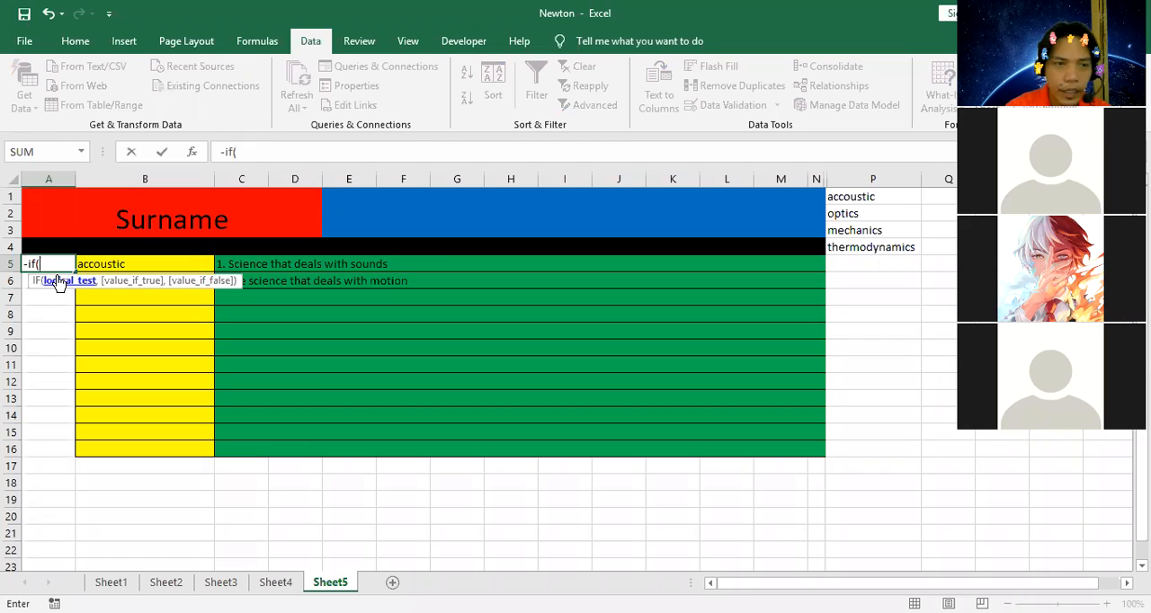
{"action": "key", "text": "BackSpace"}
{"action": "key", "text": "BackSpace"}
{"action": "key", "text": "BackSpace"}
{"action": "key", "text": "BackSpace"}
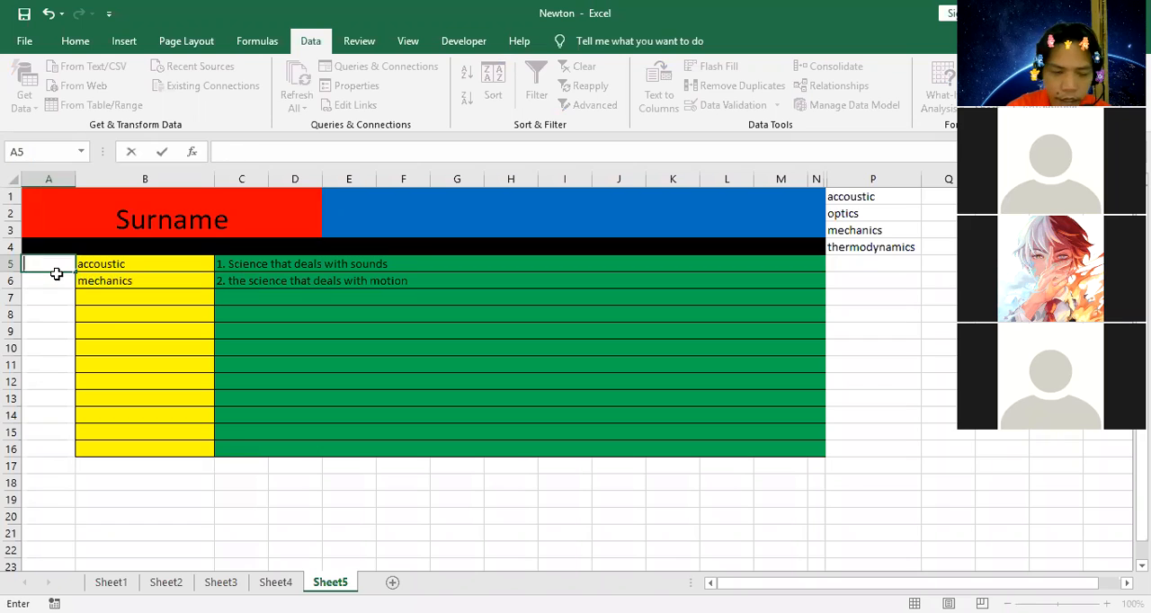
Try to enter an IF formula in A5 with the arguments B5, P1, 1 and 0.
{"action": "type", "text": "=if("}
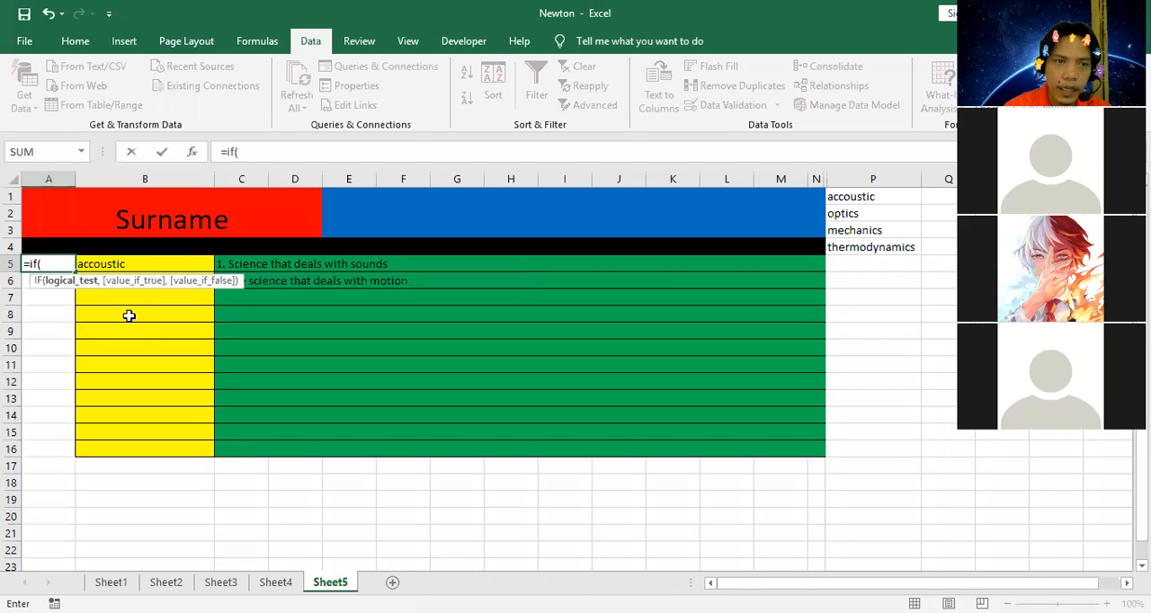
{"action": "left_click", "coordinate": [142, 263]}
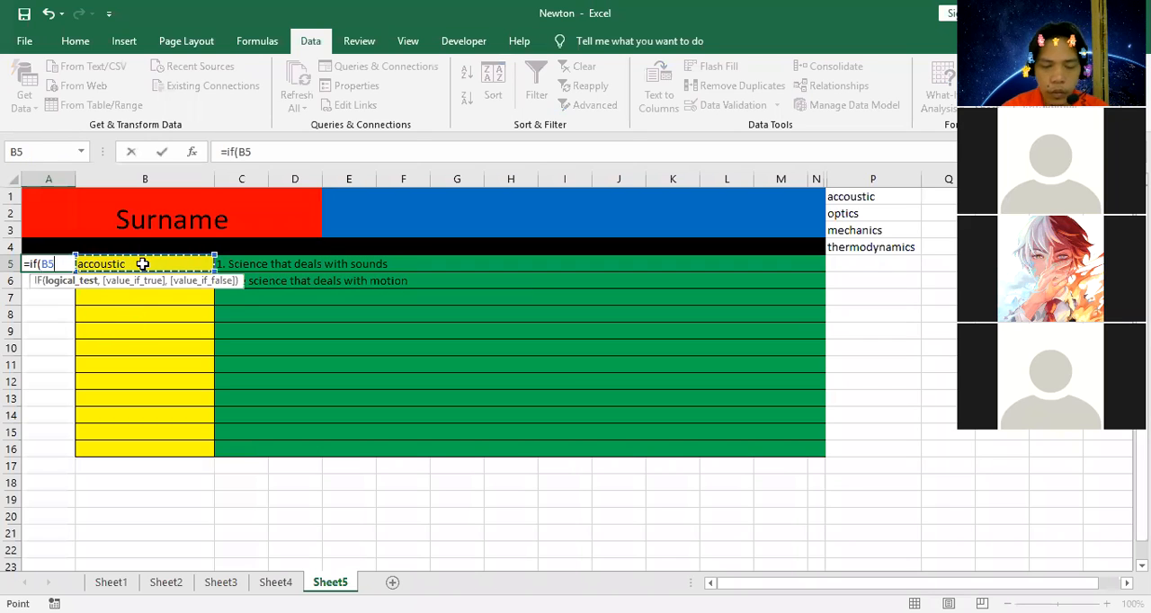
{"action": "type", "text": ","}
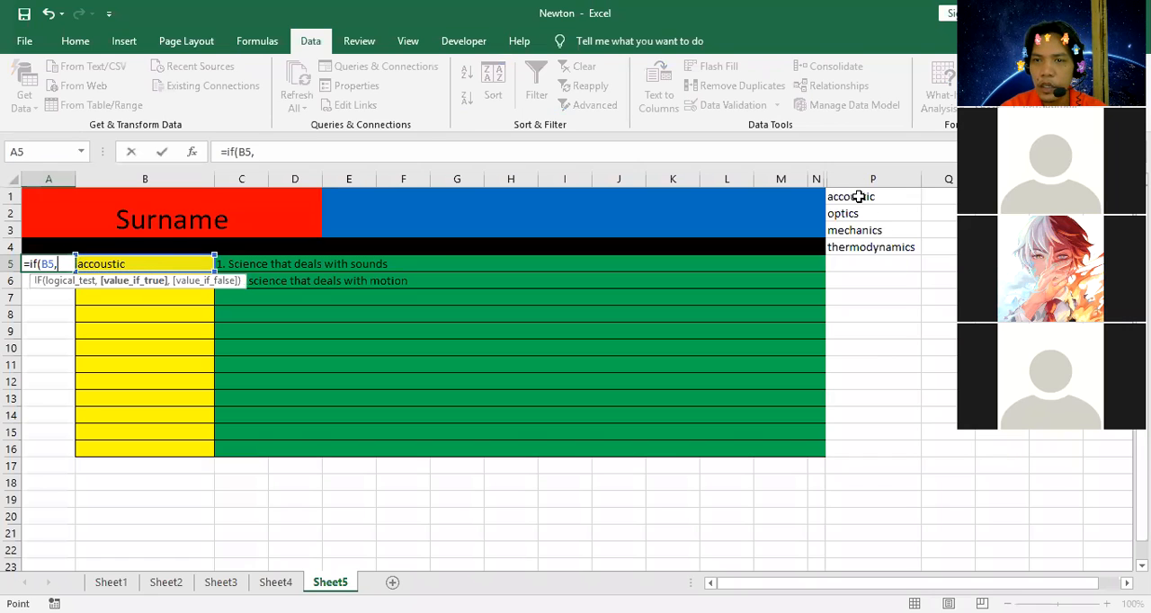
{"action": "left_click", "coordinate": [858, 196]}
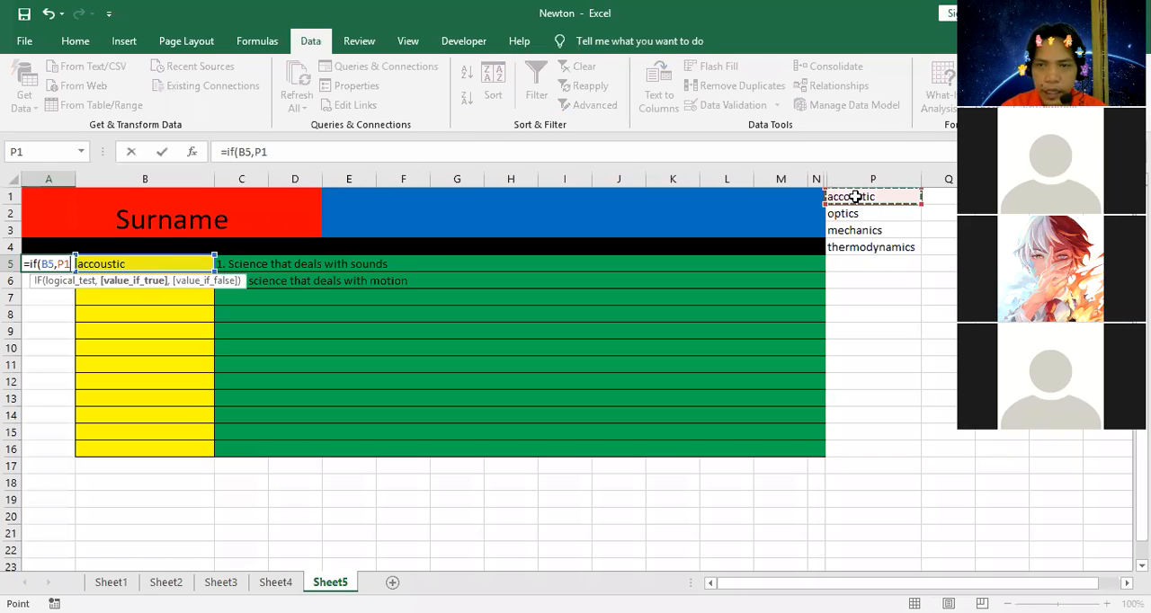
{"action": "type", "text": ",1"}
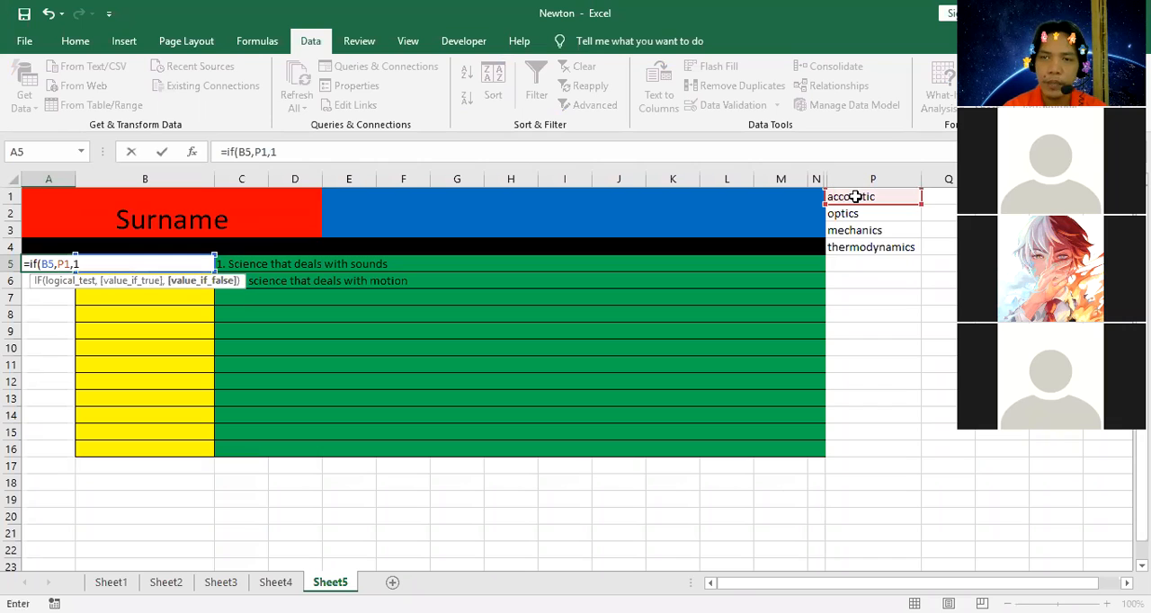
{"action": "type", "text": ",0"}
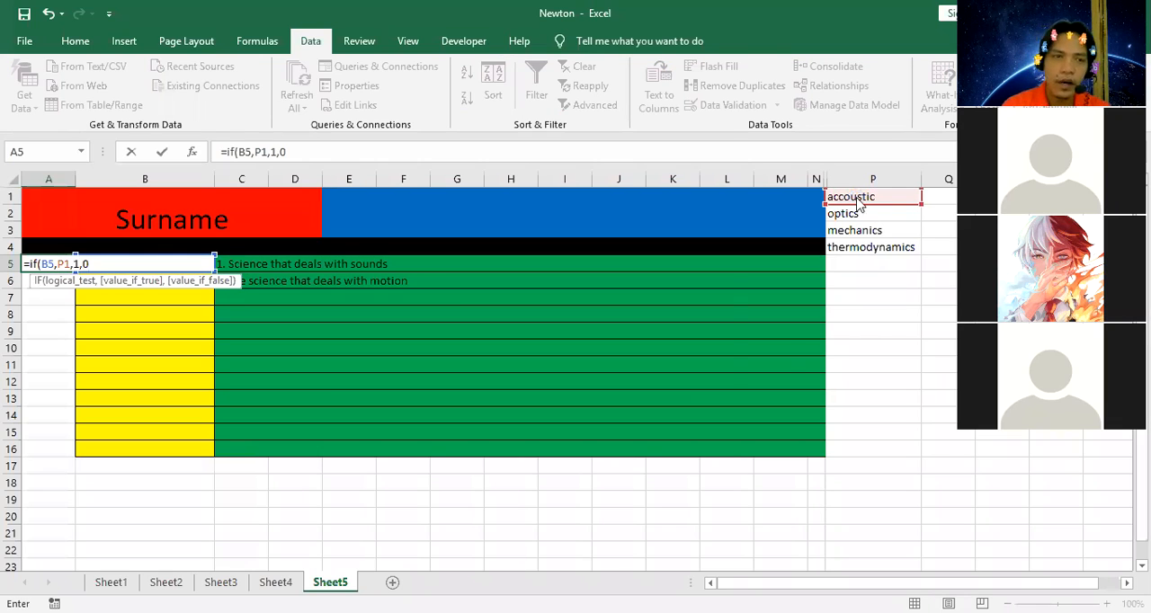
{"action": "key", "text": "Return"}
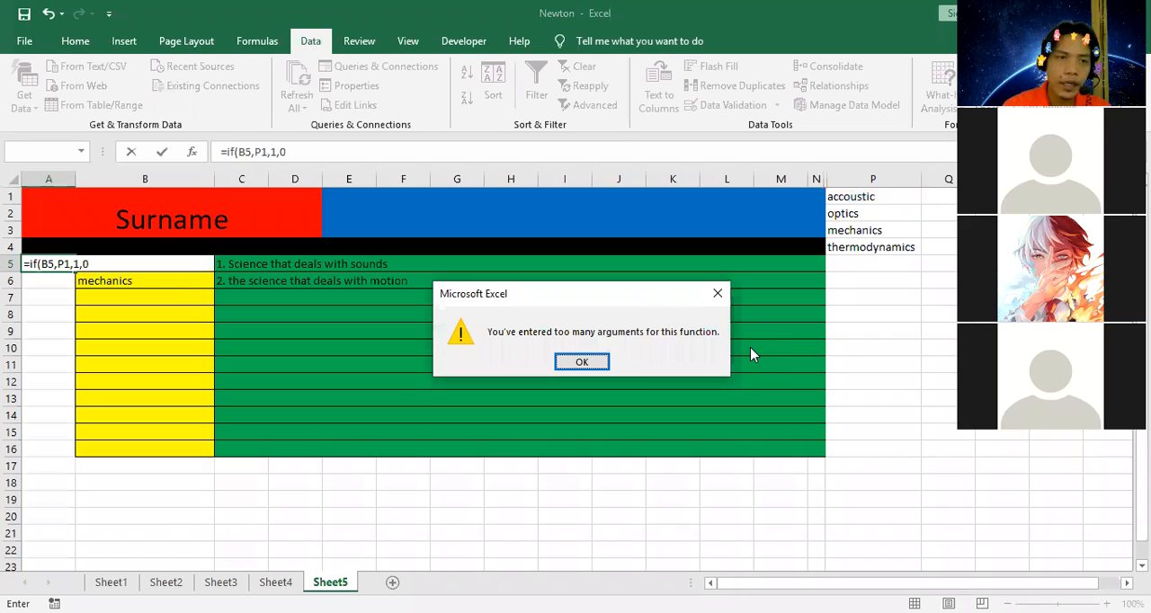
{"action": "key", "text": "Return"}
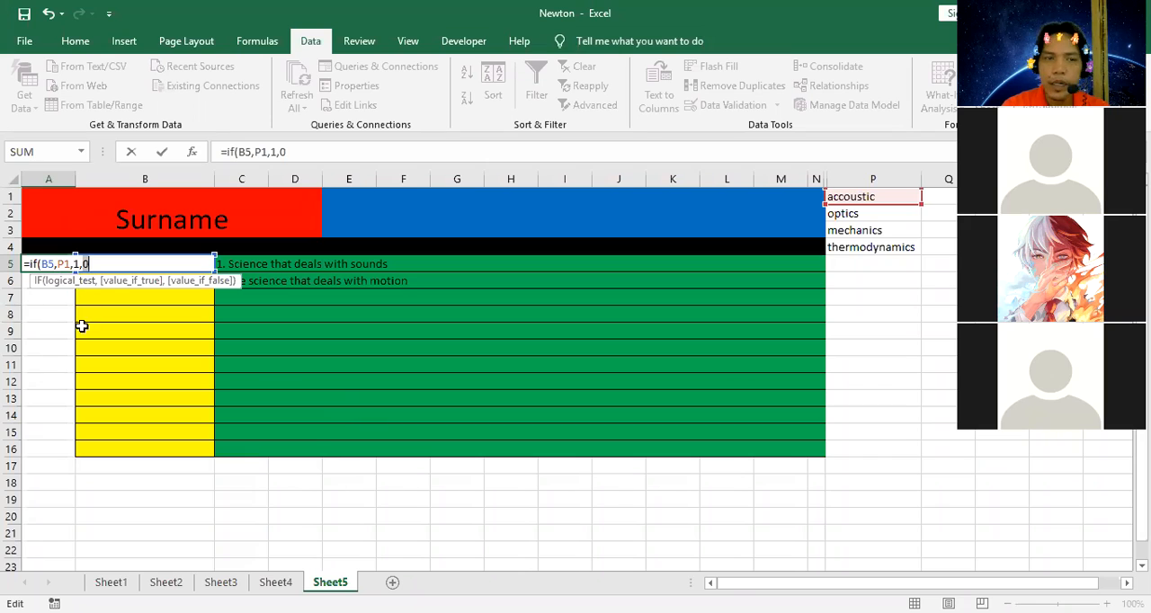
Correct the A5 formula to =if(B5=P1,1,0) by comparing B5 with P1 through an equals sign.
{"action": "left_click", "coordinate": [56, 281]}
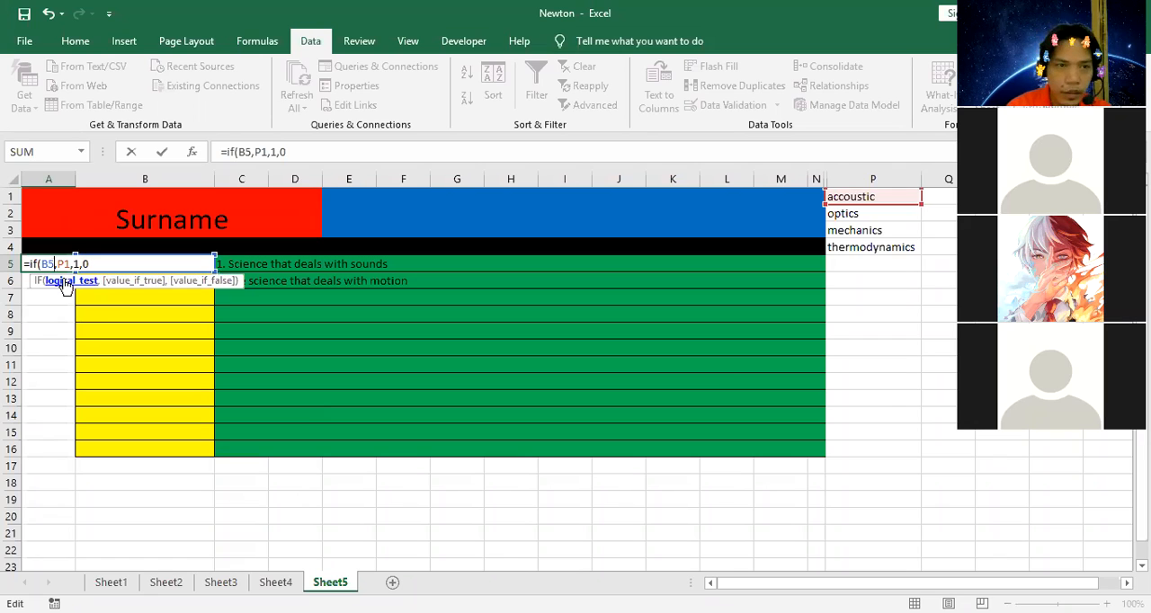
{"action": "key", "text": "Delete"}
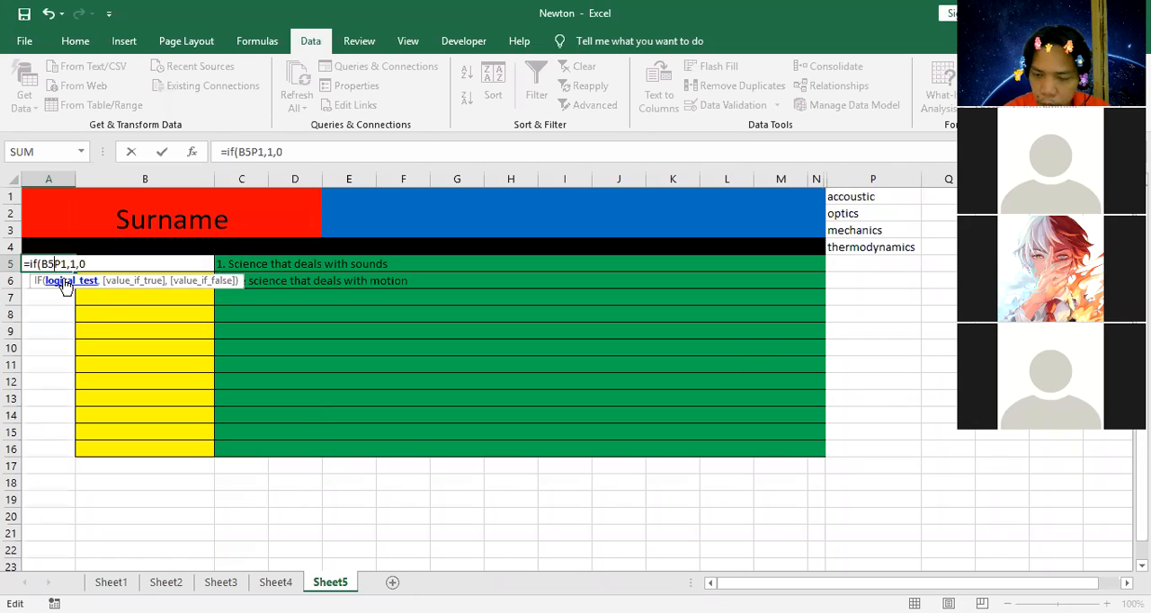
{"action": "type", "text": "="}
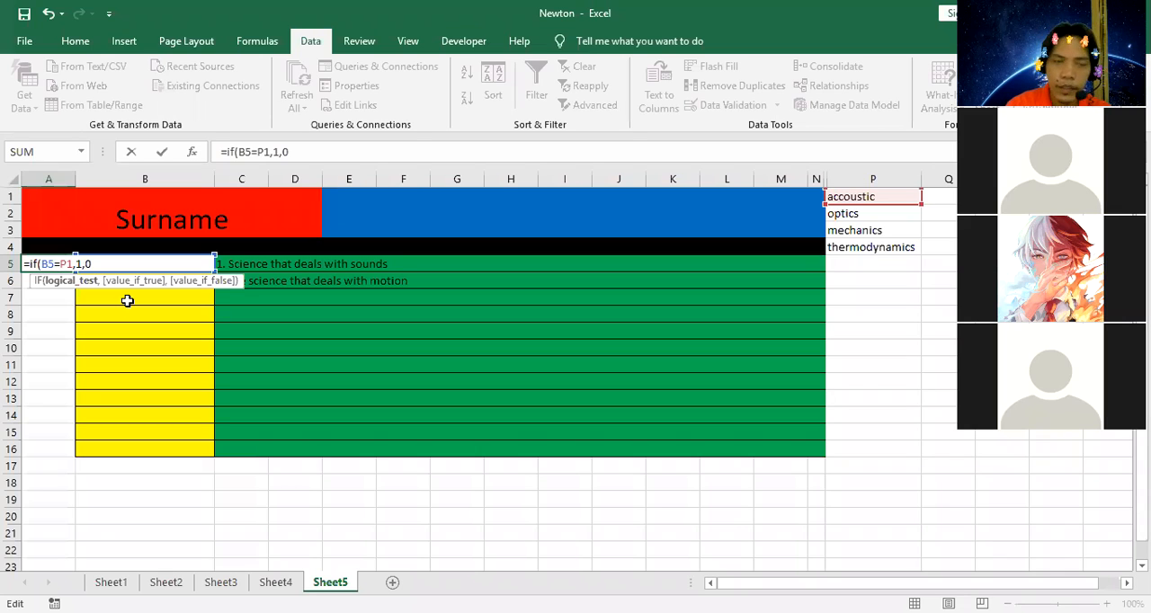
{"action": "key", "text": "Return"}
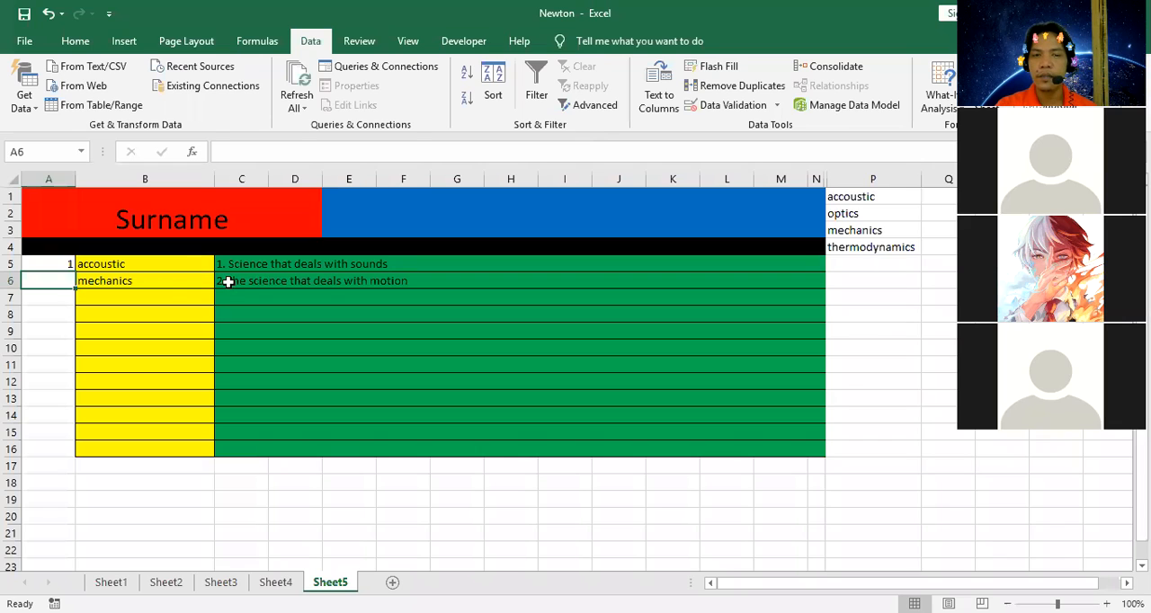
Enter an IF formula in A6 that returns 1 when B6 equals P3 and 0 otherwise.
{"action": "left_click_drag", "start_coordinate": [142, 376], "coordinate": [142, 364]}
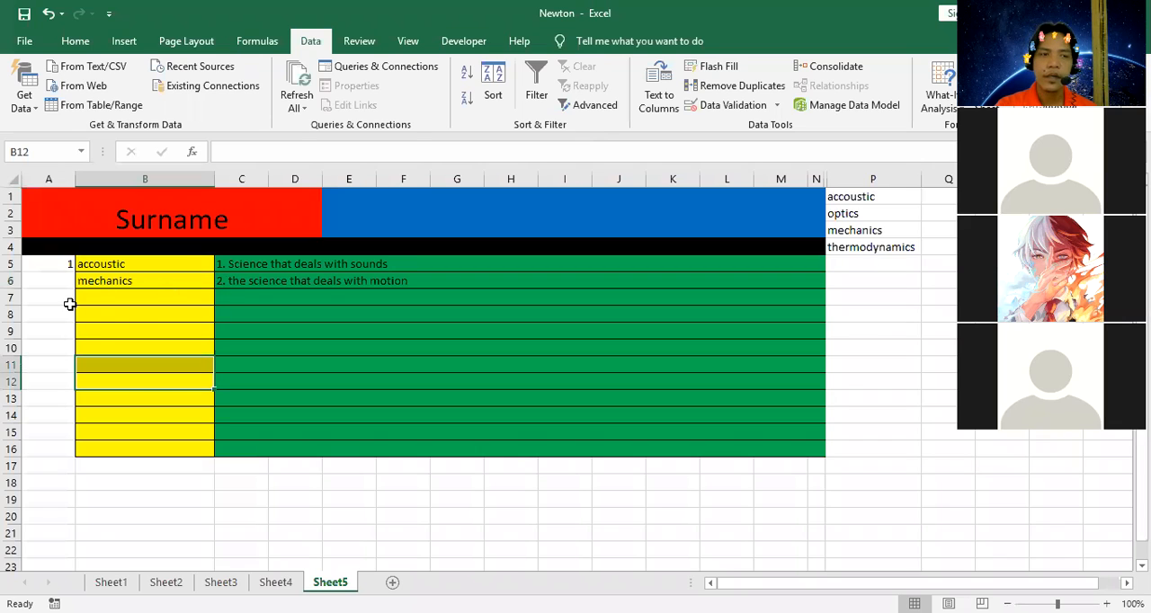
{"action": "left_click", "coordinate": [152, 332]}
{"action": "left_click", "coordinate": [55, 279]}
{"action": "type", "text": "=i"}
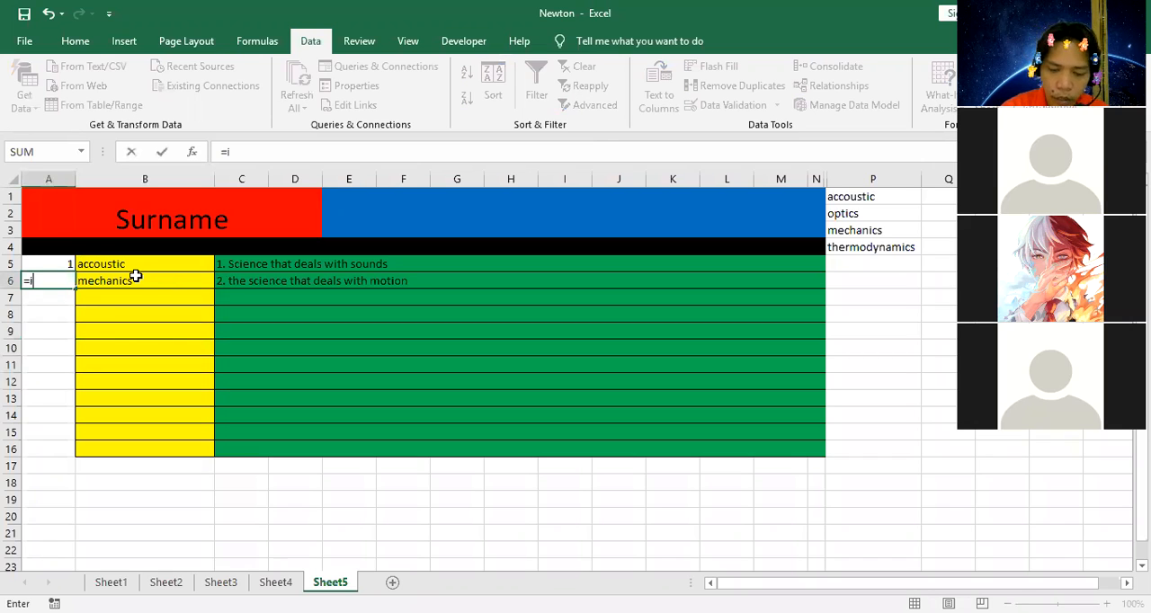
{"action": "type", "text": "f("}
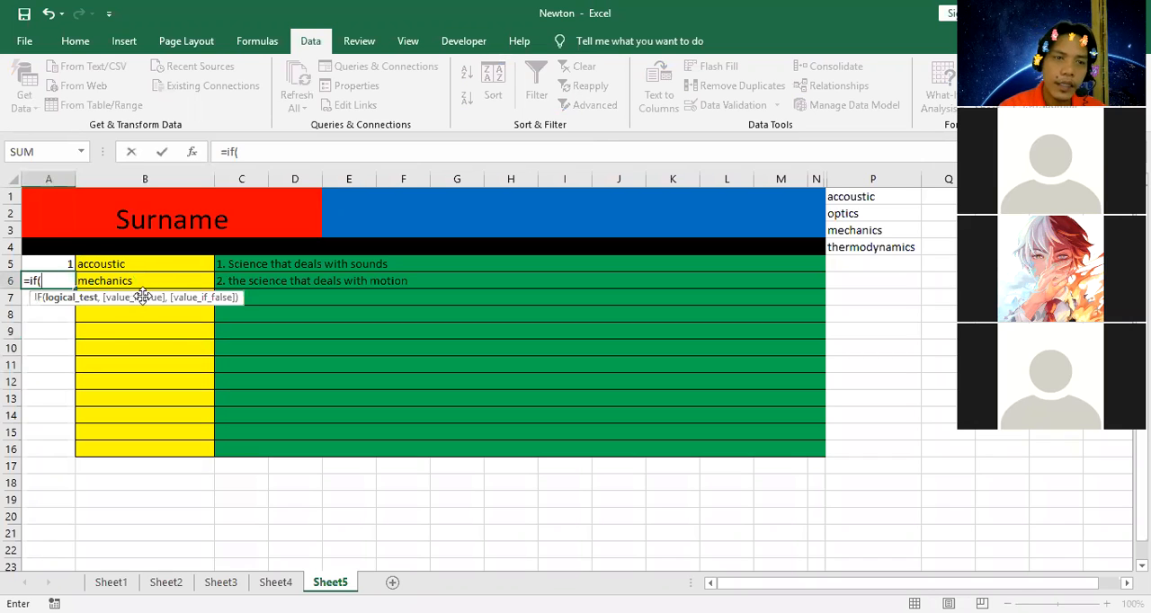
{"action": "left_click", "coordinate": [156, 284]}
{"action": "type", "text": "="}
{"action": "left_click", "coordinate": [873, 231]}
{"action": "type", "text": ",1"}
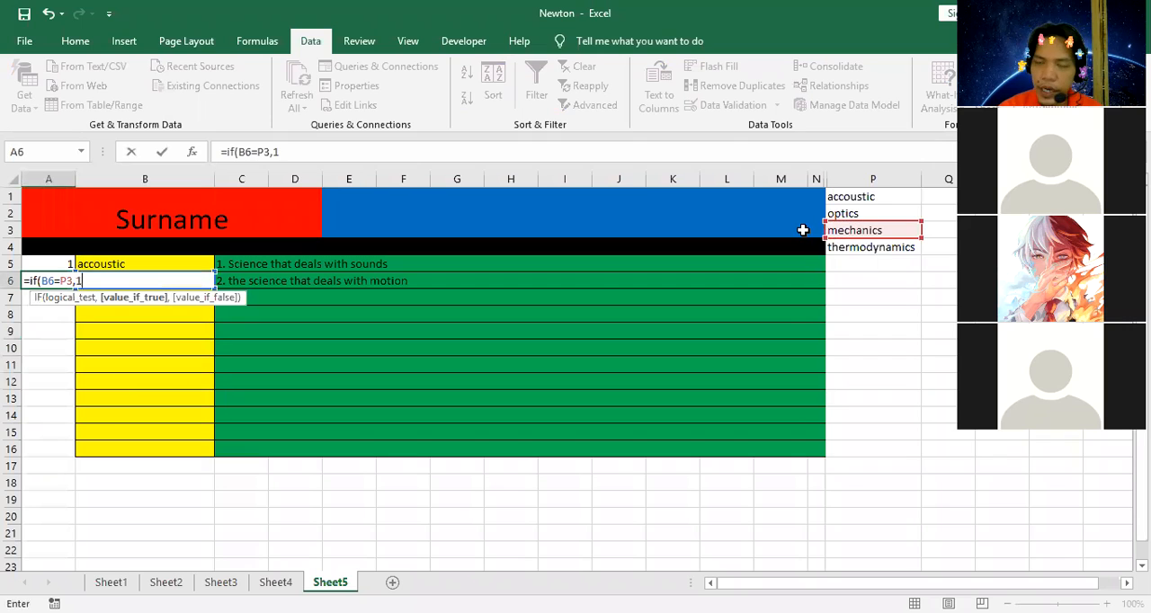
{"action": "type", "text": ",0"}
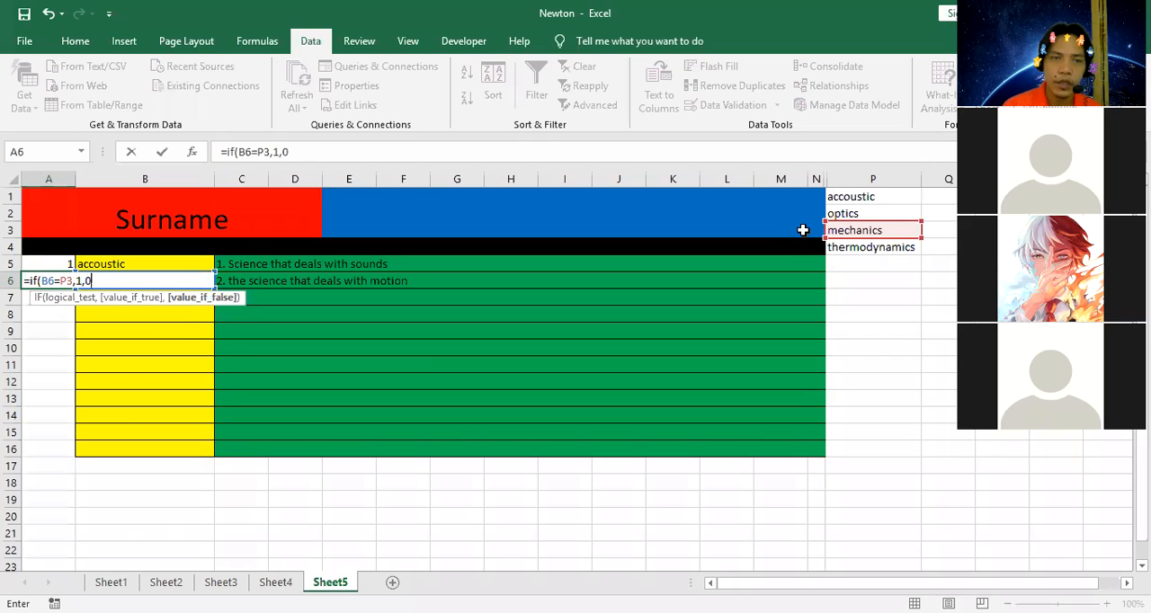
{"action": "key", "text": "Return"}
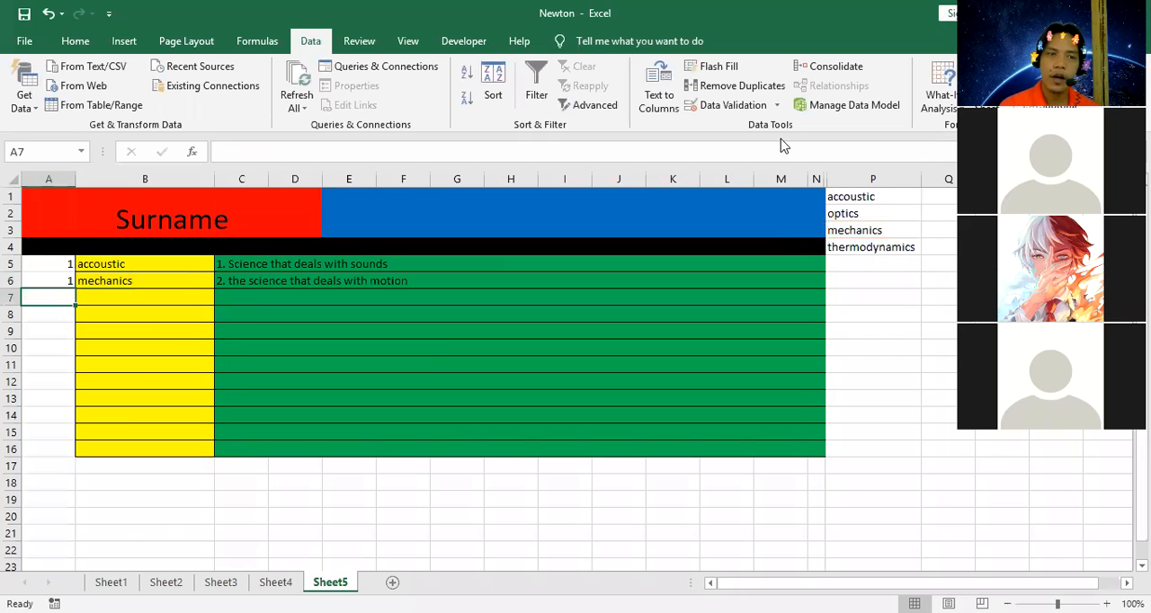
Test the A6 formula by choosing "optics" in the B6 dropdown and switching the answer back to "mechanics".
{"action": "left_click", "coordinate": [156, 263]}
{"action": "left_click", "coordinate": [198, 279]}
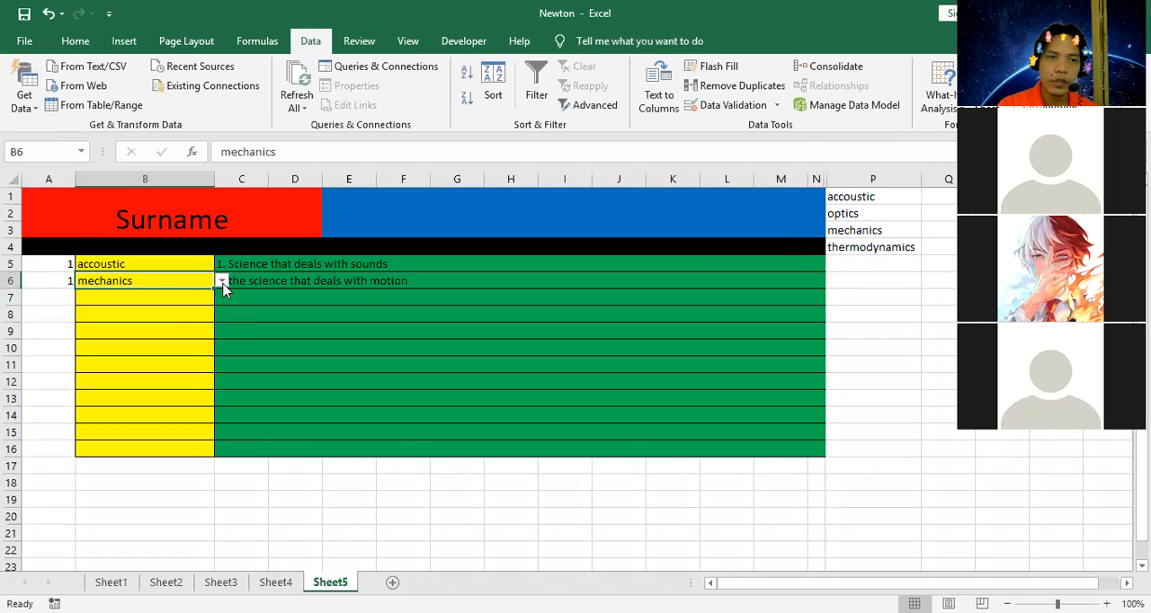
{"action": "left_click", "coordinate": [221, 281]}
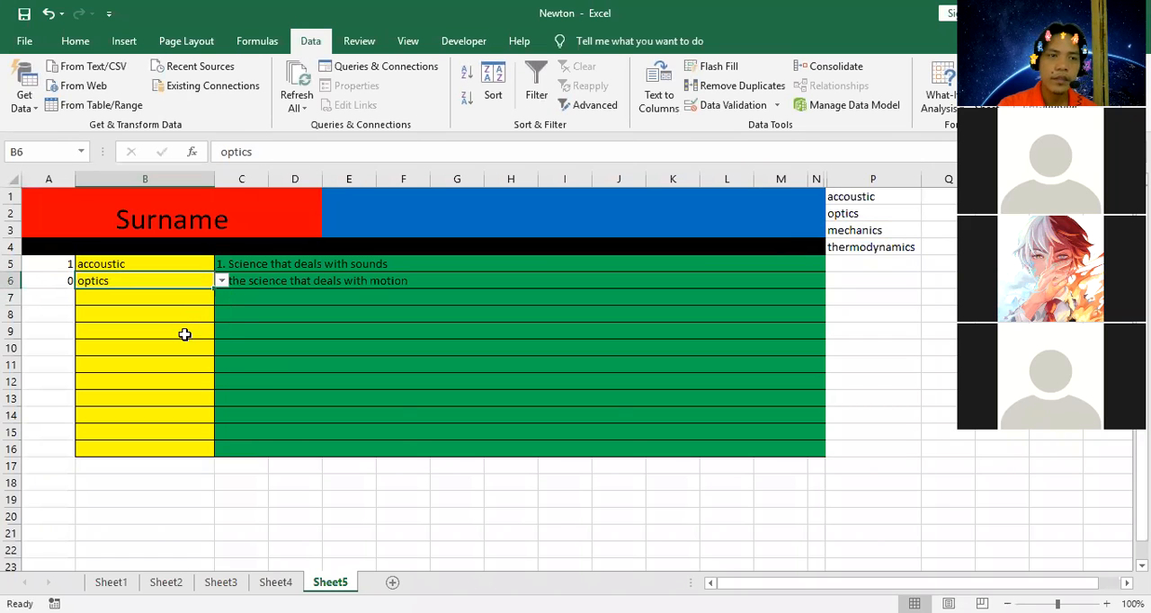
{"action": "left_click", "coordinate": [221, 280]}
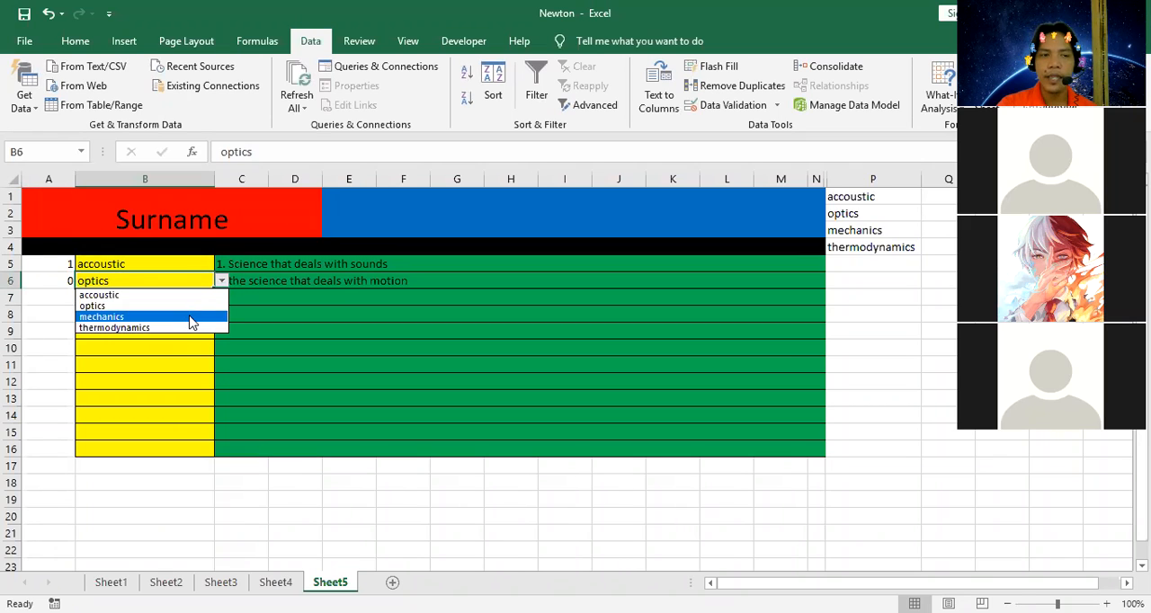
{"action": "left_click", "coordinate": [188, 317]}
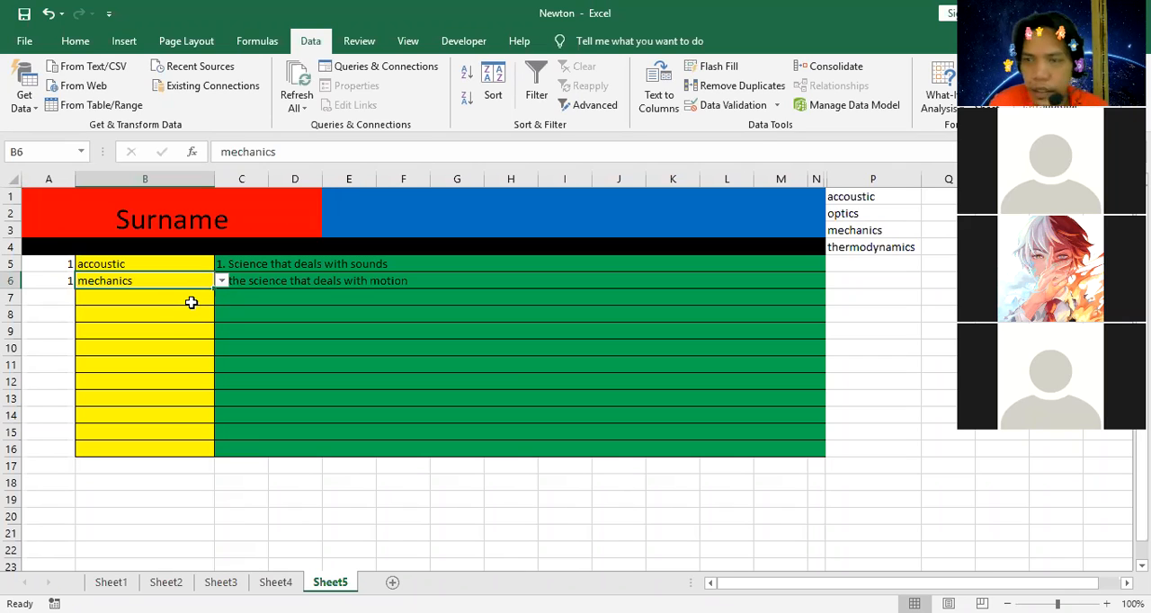
Enter the third question, "3. the amount of energy in an object", in C7.
{"action": "left_click", "coordinate": [292, 295]}
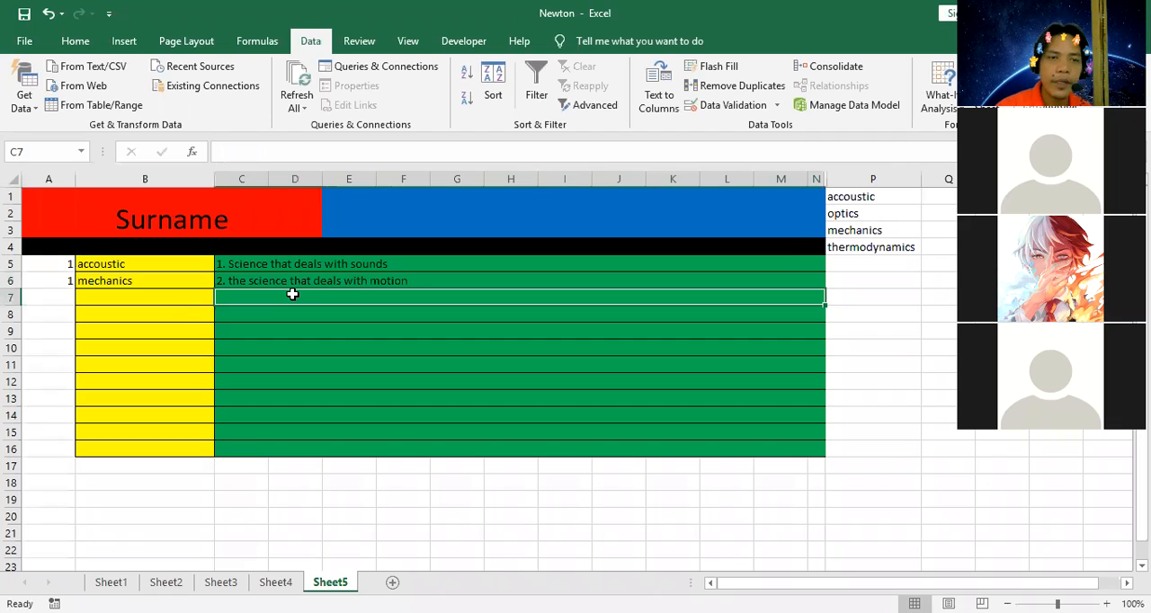
{"action": "type", "text": "3. the amount of ener"}
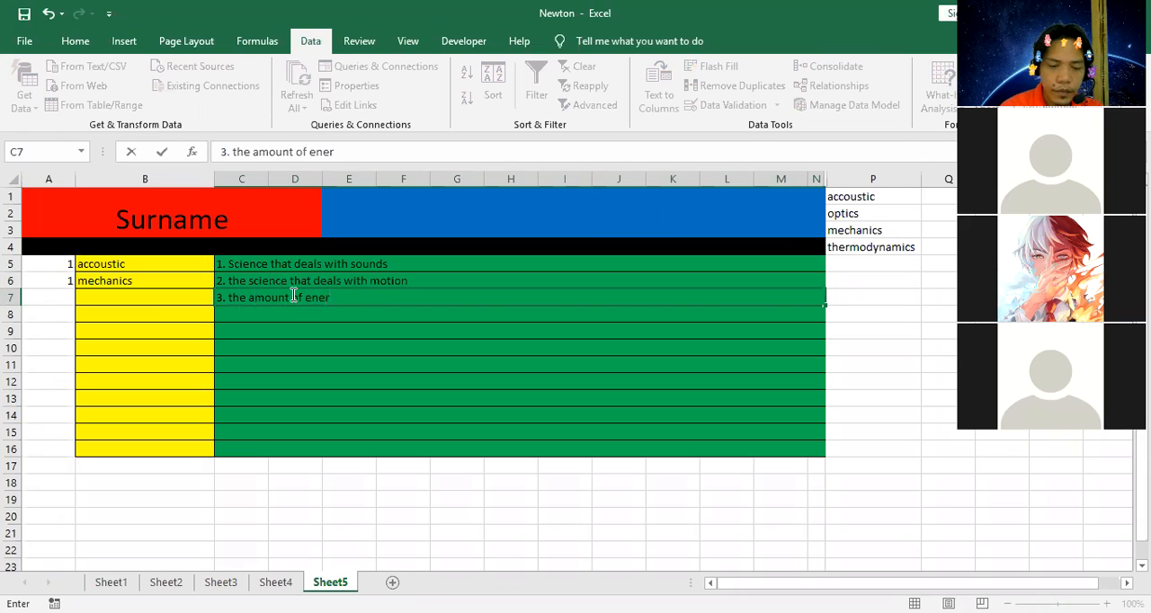
{"action": "type", "text": "g"}
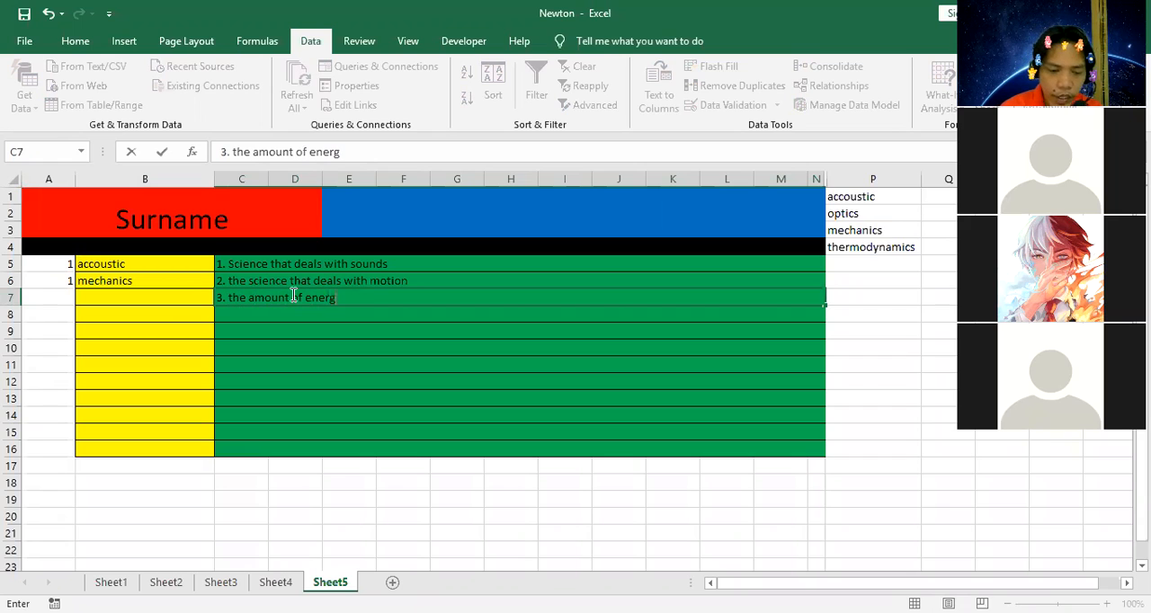
{"action": "type", "text": "y in an"}
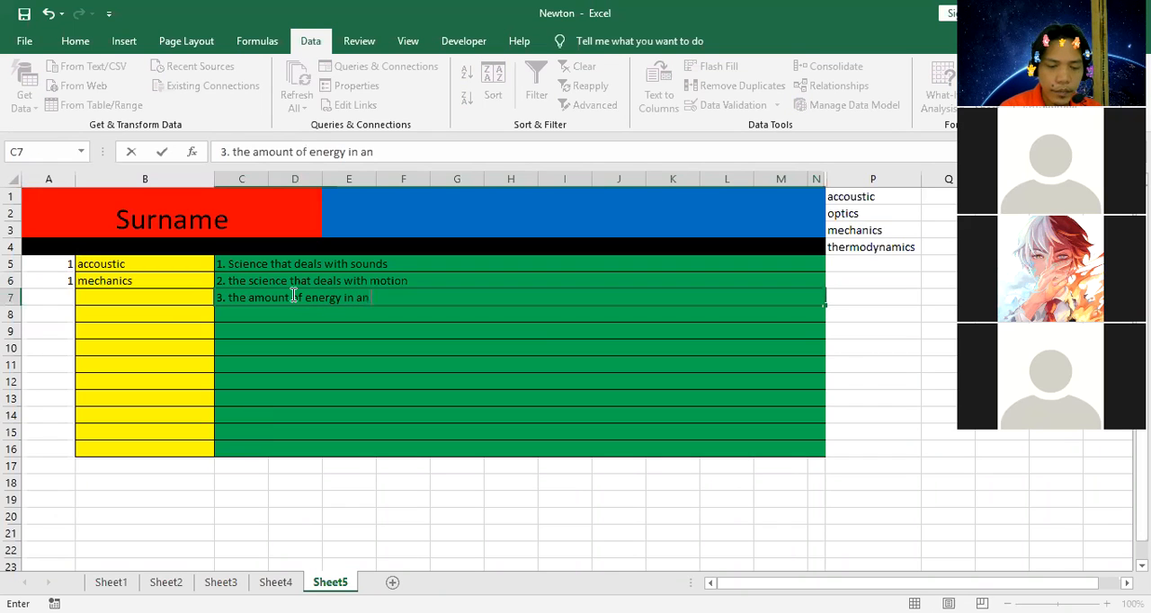
{"action": "type", "text": " object"}
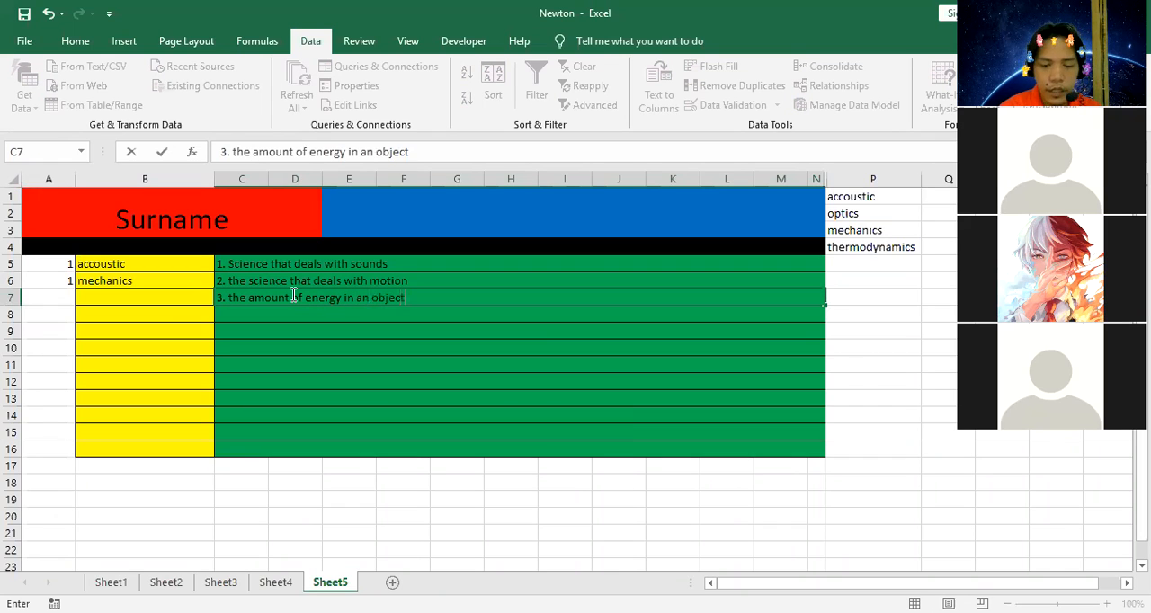
{"action": "key", "text": "Return"}
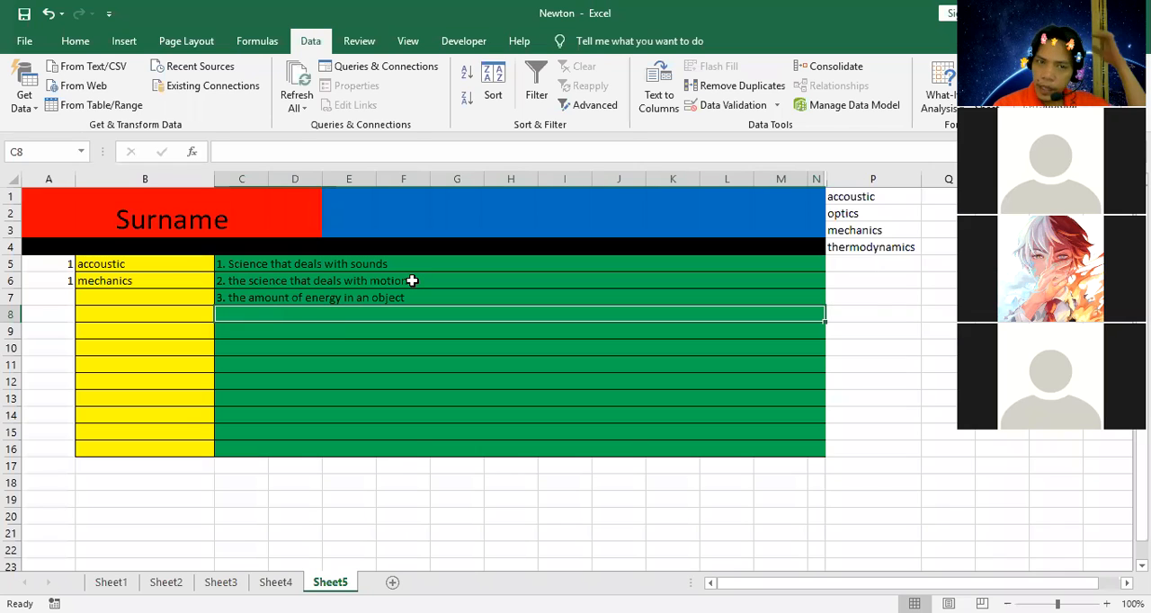
Enter the first two answer choices for question 3, "force" in P6 and "physics" in P7.
{"action": "left_click", "coordinate": [869, 298]}
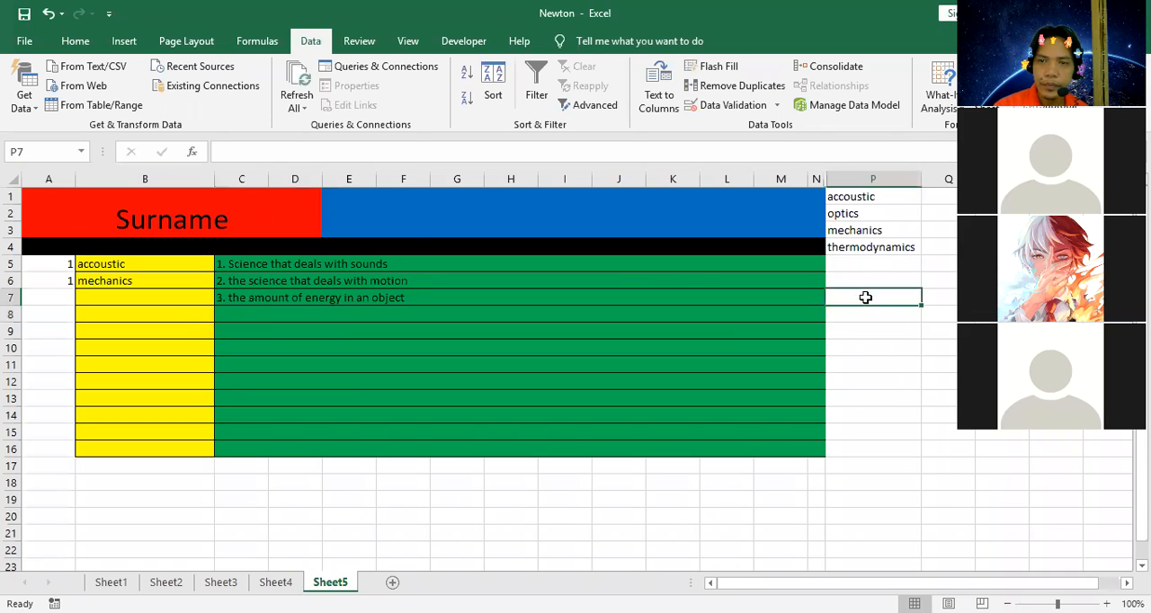
{"action": "left_click", "coordinate": [864, 281]}
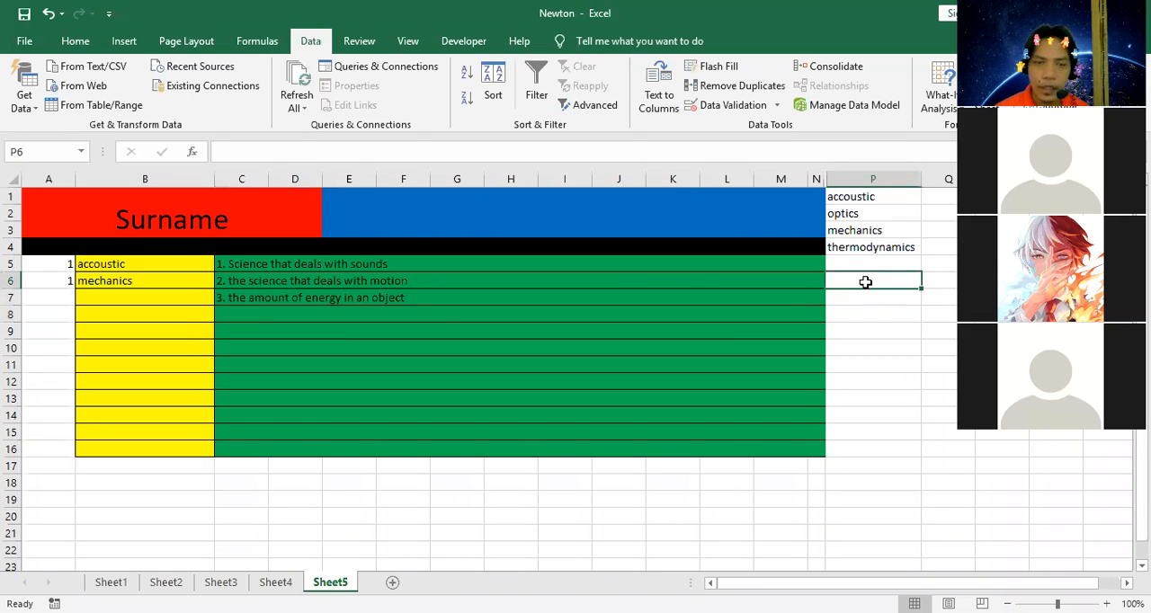
{"action": "type", "text": "force"}
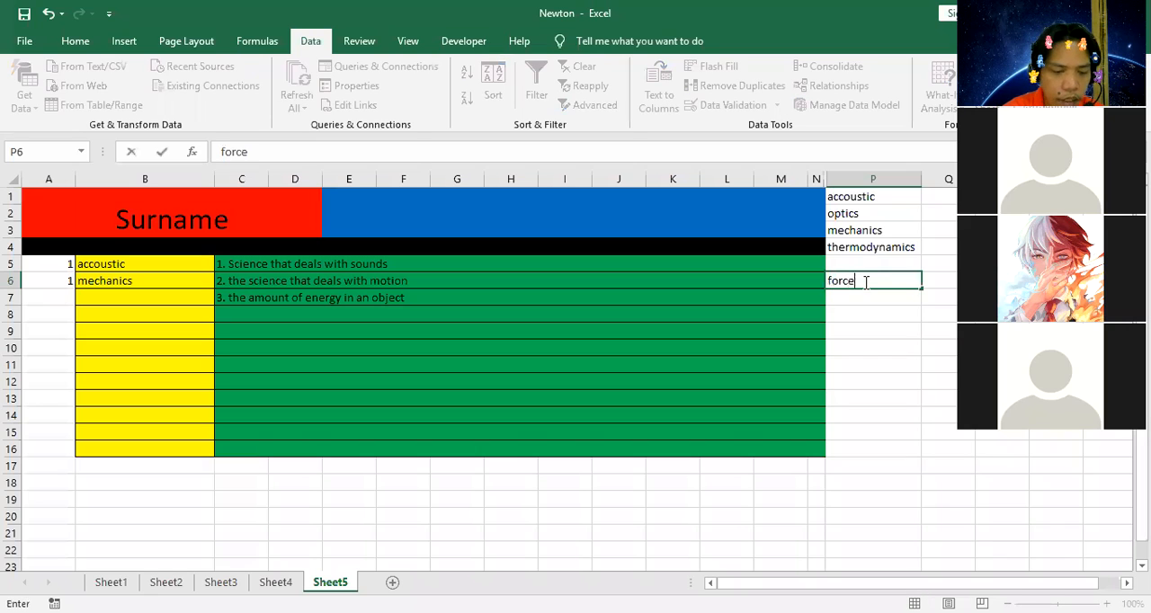
{"action": "key", "text": "Return"}
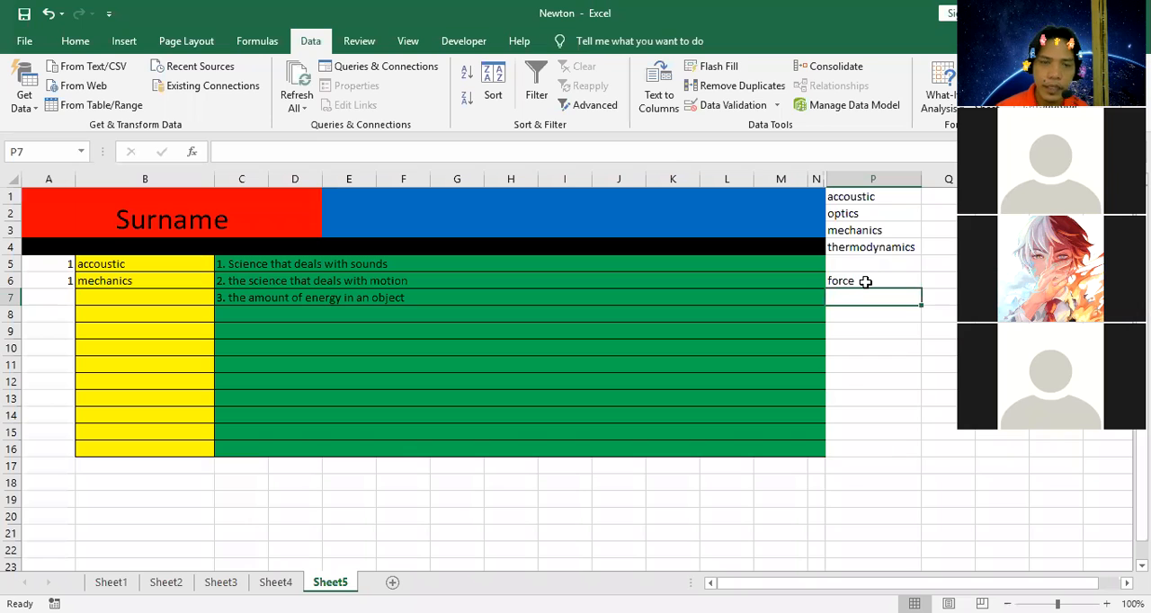
{"action": "type", "text": "physic"}
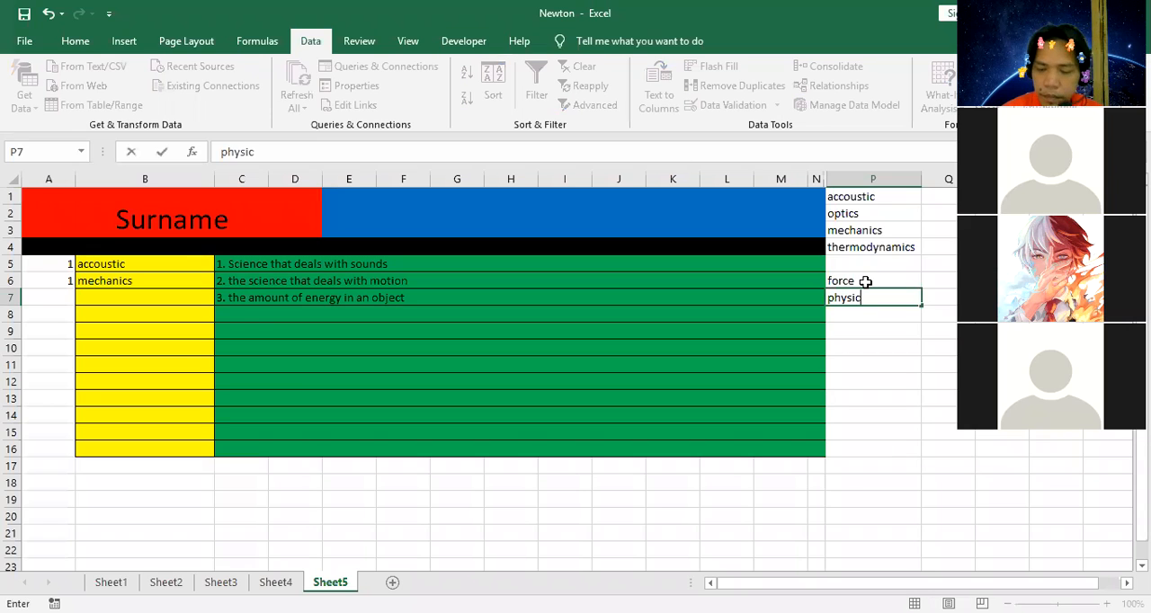
{"action": "key", "text": "Return"}
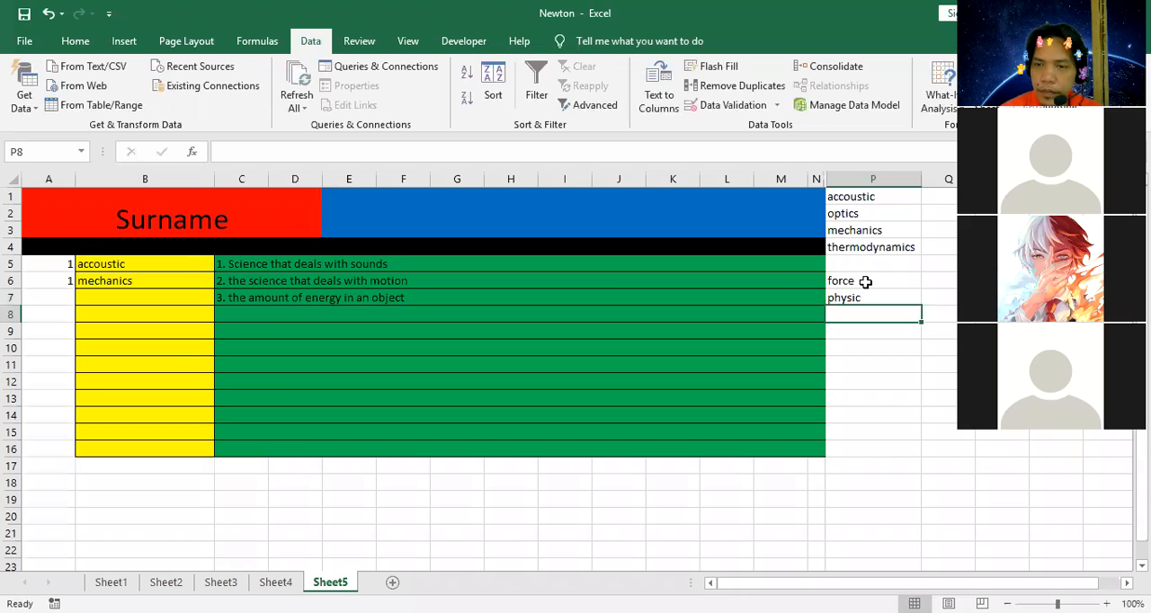
{"action": "key", "text": "Up"}
{"action": "double_click", "coordinate": [869, 298]}
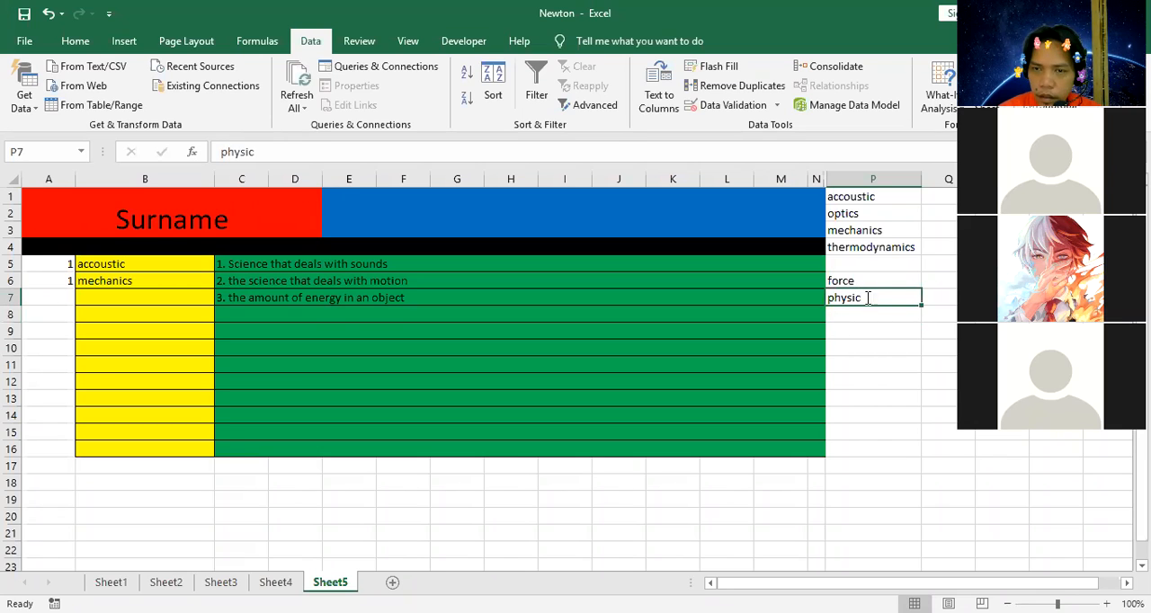
{"action": "type", "text": "s"}
{"action": "left_click", "coordinate": [872, 314]}
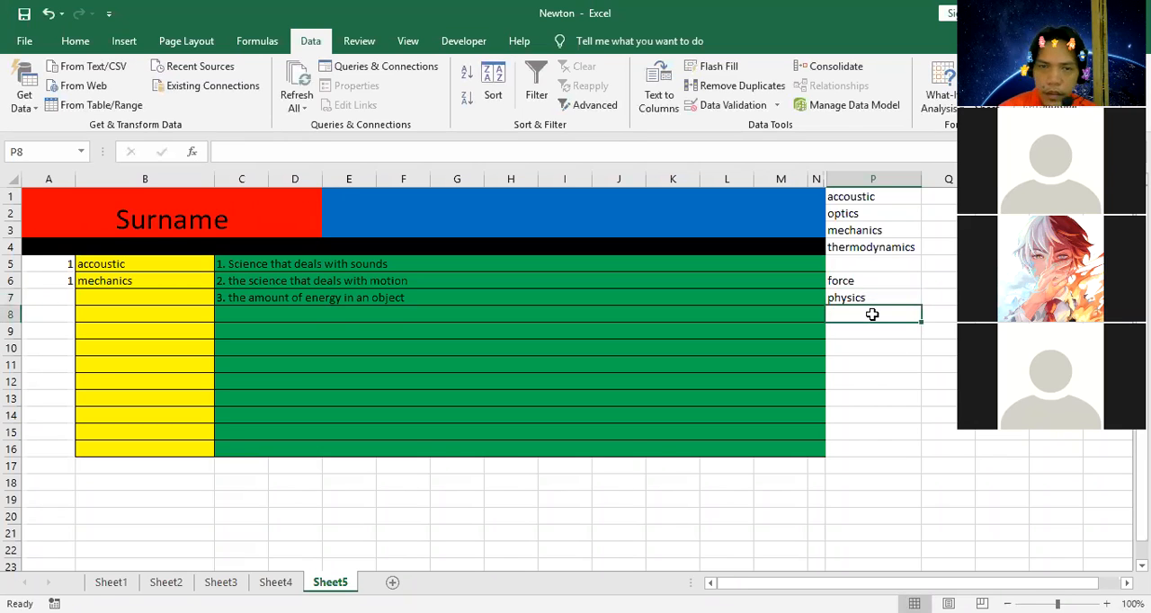
Add the remaining answer choices for question 3: "mass" in P8, "Newton" in P9 and "joules" in P10.
{"action": "type", "text": "mass"}
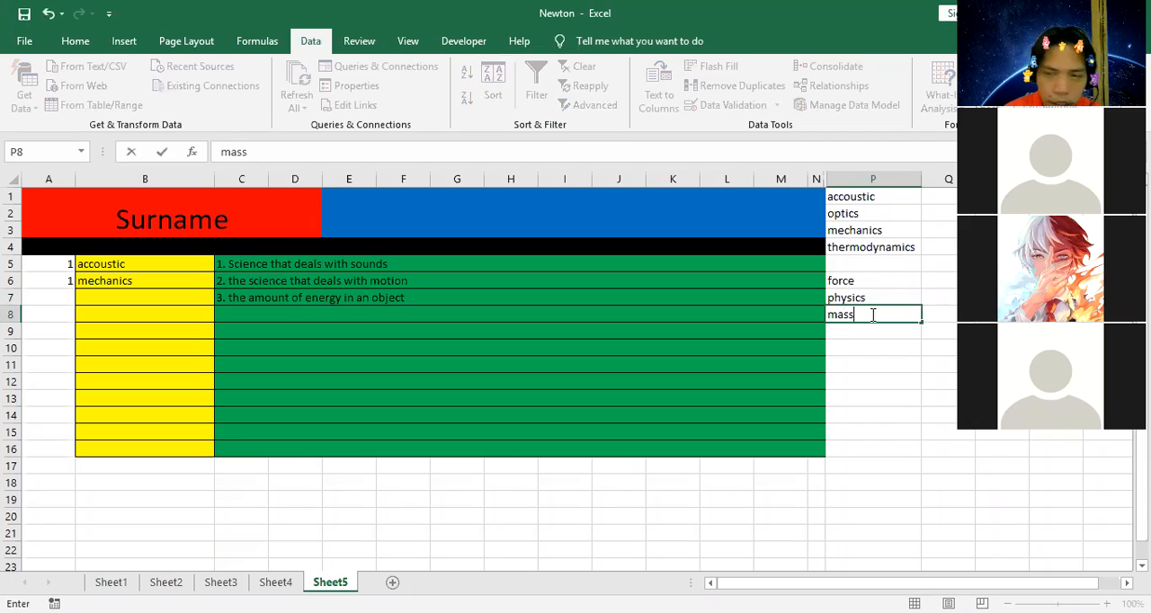
{"action": "left_click", "coordinate": [847, 334]}
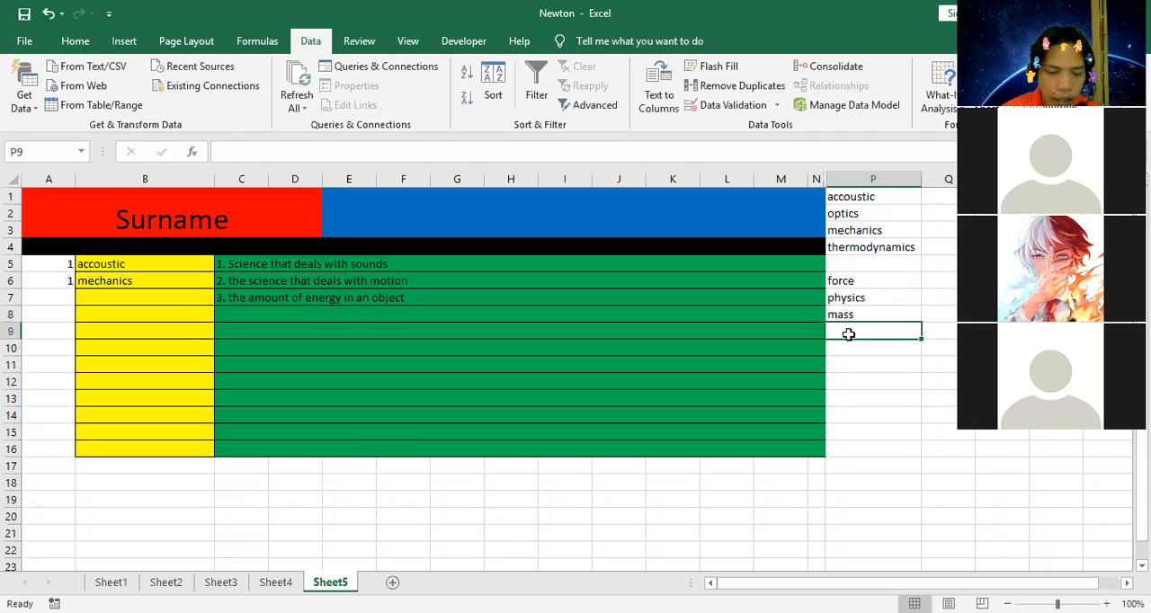
{"action": "type", "text": "Newton"}
{"action": "left_click", "coordinate": [855, 347]}
{"action": "type", "text": "joules"}
{"action": "left_click", "coordinate": [837, 393]}
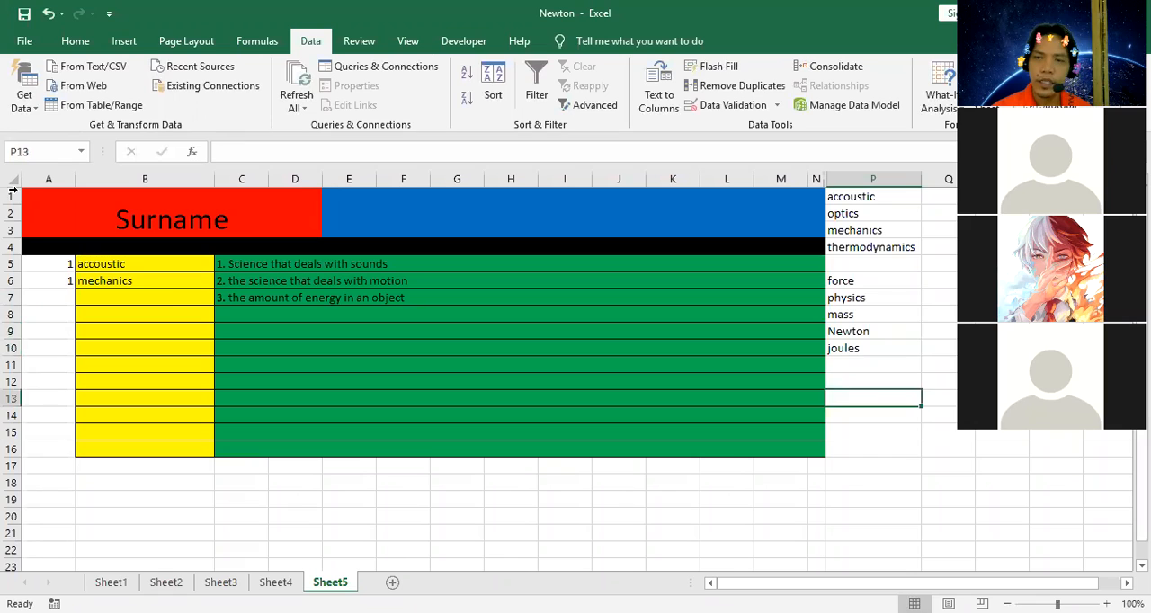
Give B7 a List data validation sourced from =$P$6:$P$10 and choose "mass" as its answer.
{"action": "left_click", "coordinate": [167, 302]}
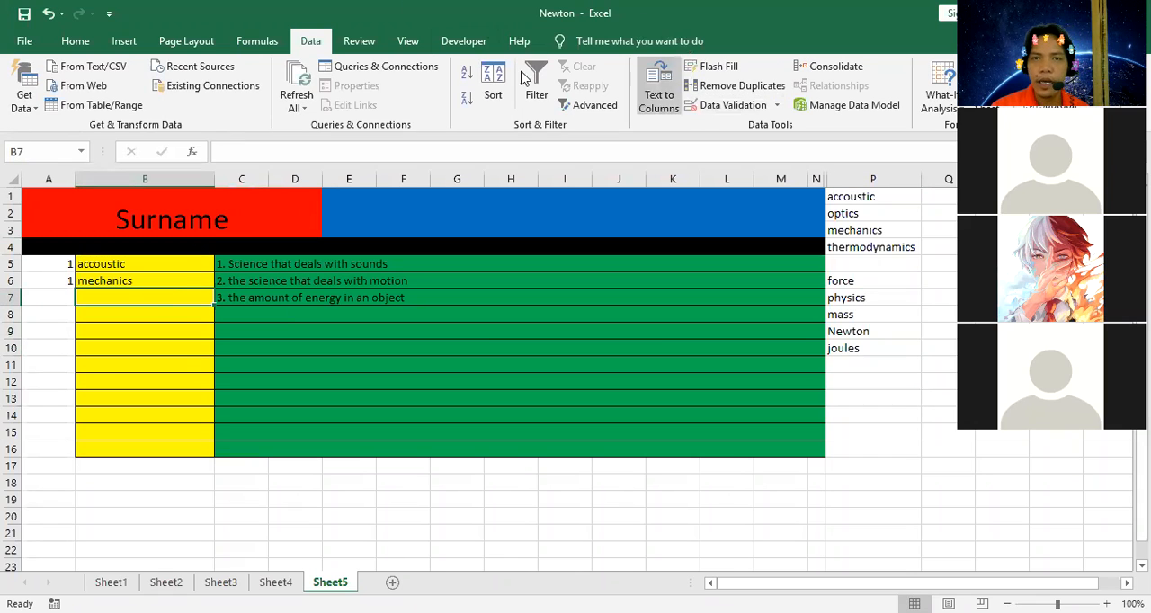
{"action": "left_click", "coordinate": [748, 106]}
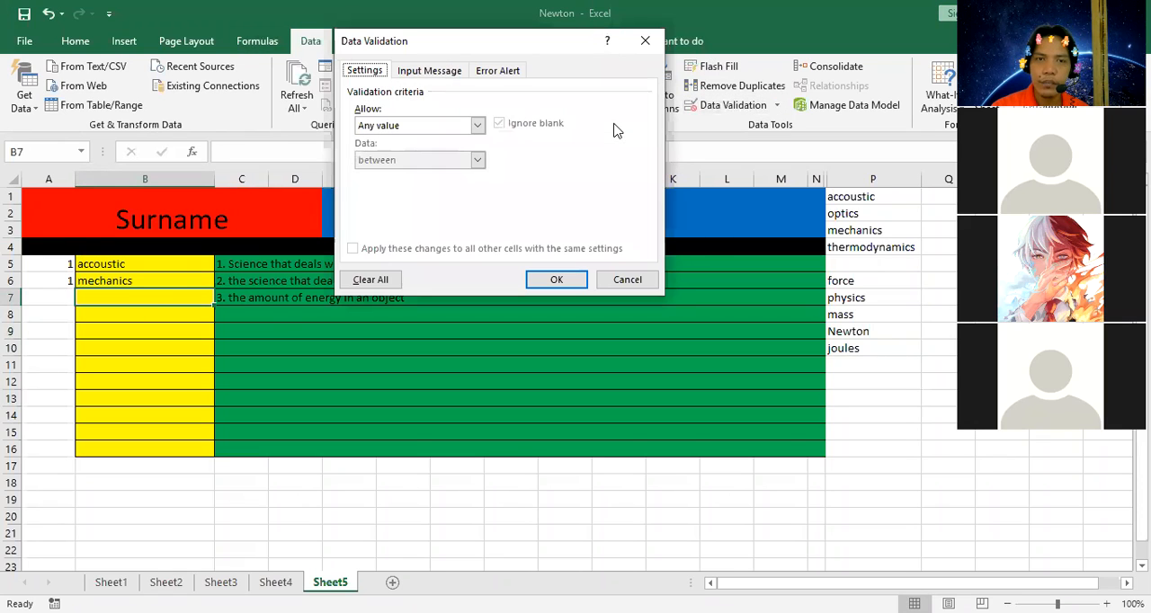
{"action": "left_click", "coordinate": [476, 125]}
{"action": "left_click", "coordinate": [413, 172]}
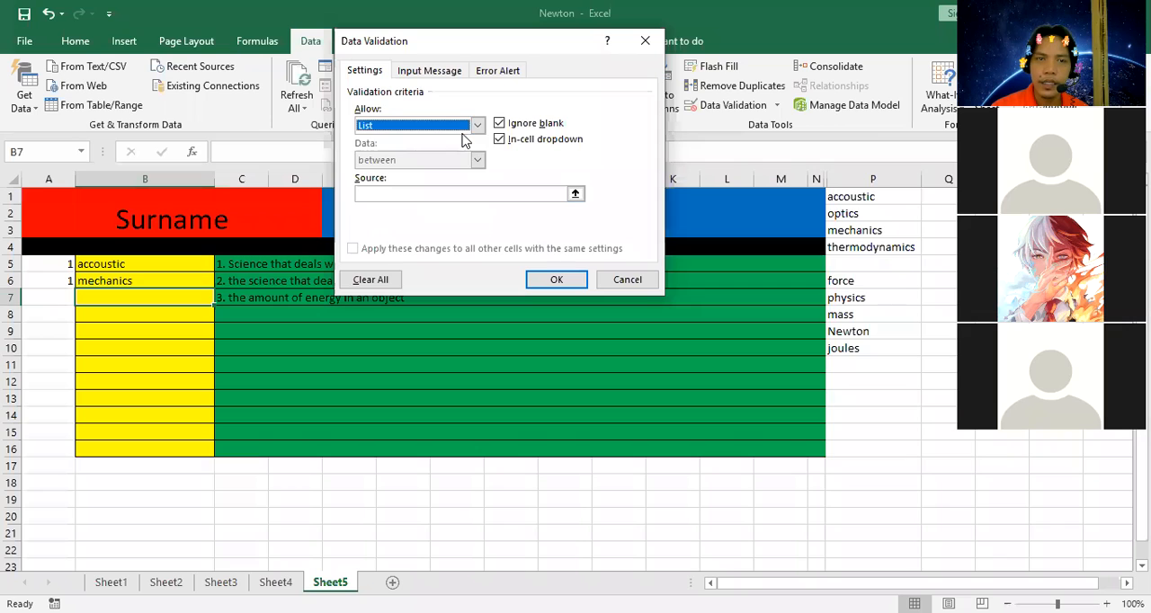
{"action": "left_click", "coordinate": [856, 284]}
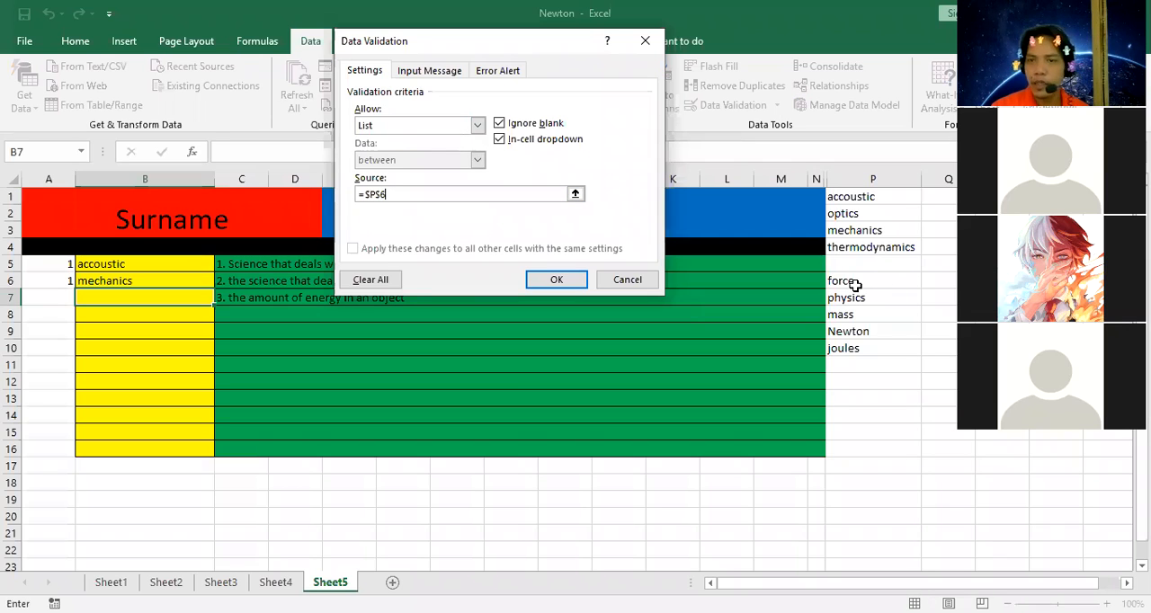
{"action": "key", "text": "shift+Down"}
{"action": "key", "text": "shift+Down"}
{"action": "key", "text": "shift+Down"}
{"action": "key", "text": "shift+Down"}
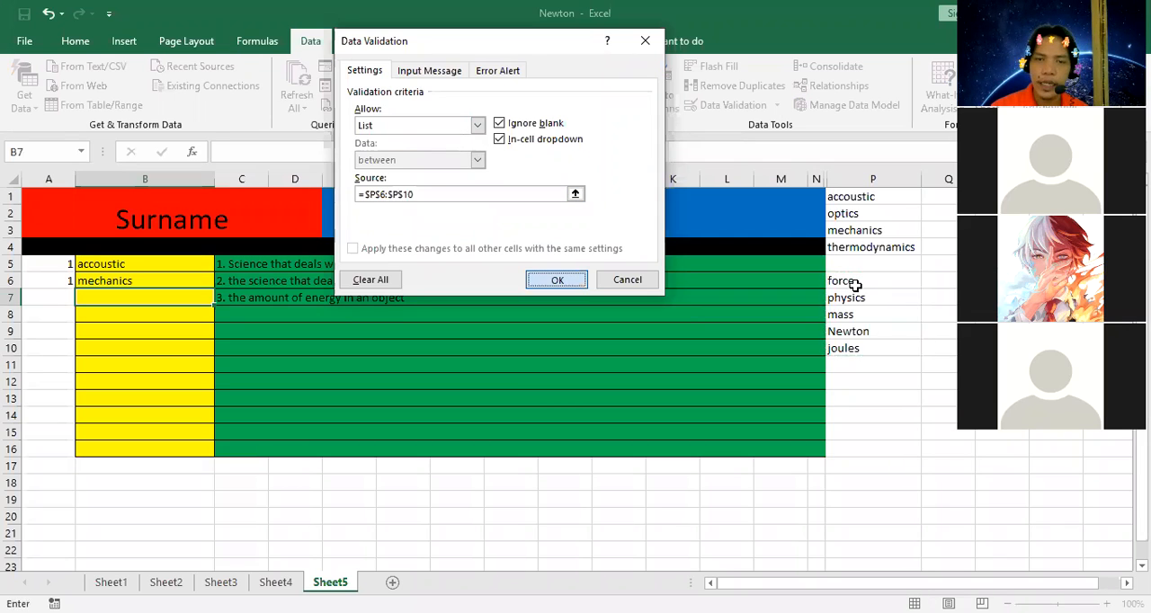
{"action": "key", "text": "Return"}
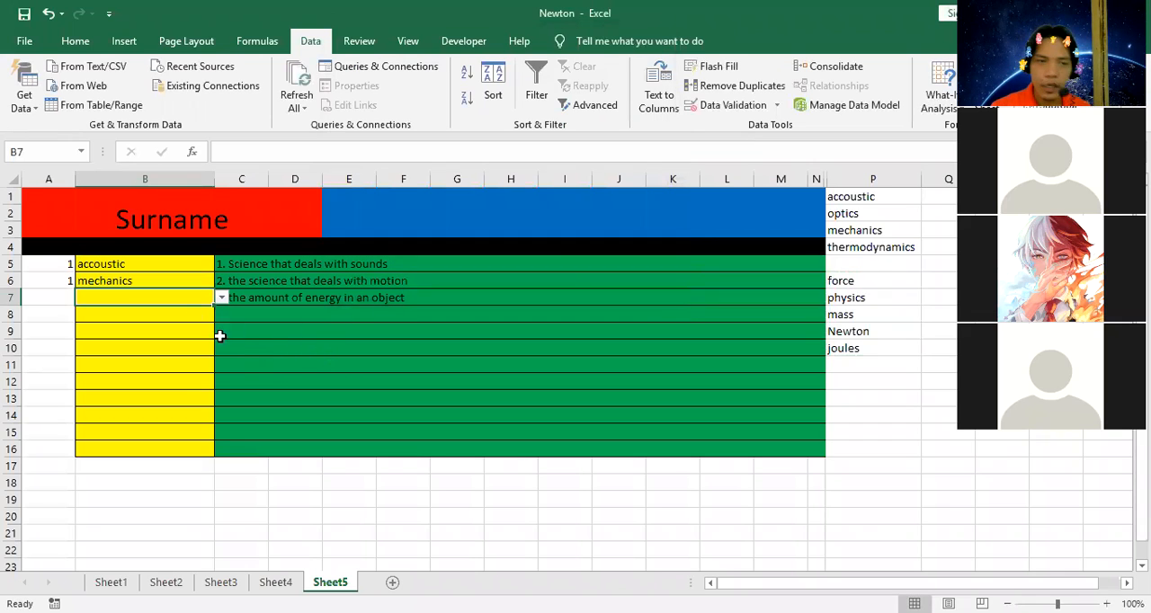
{"action": "left_click", "coordinate": [222, 298]}
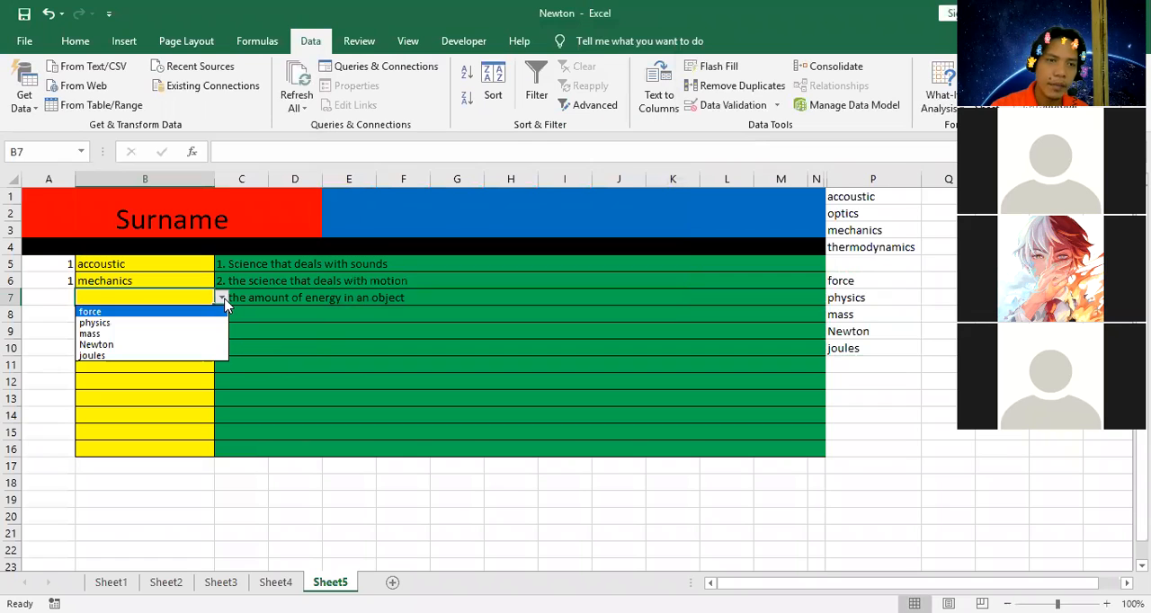
{"action": "left_click", "coordinate": [208, 332]}
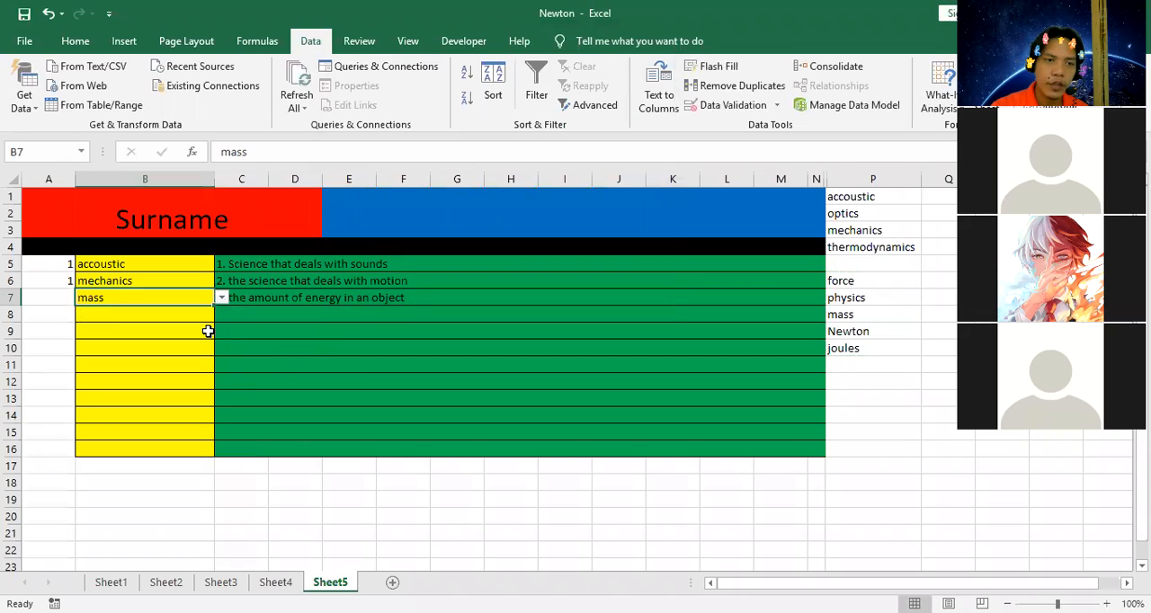
Enter an IF formula in A7 that returns 1 when B7 equals P8 and 0 otherwise.
{"action": "left_click", "coordinate": [61, 298]}
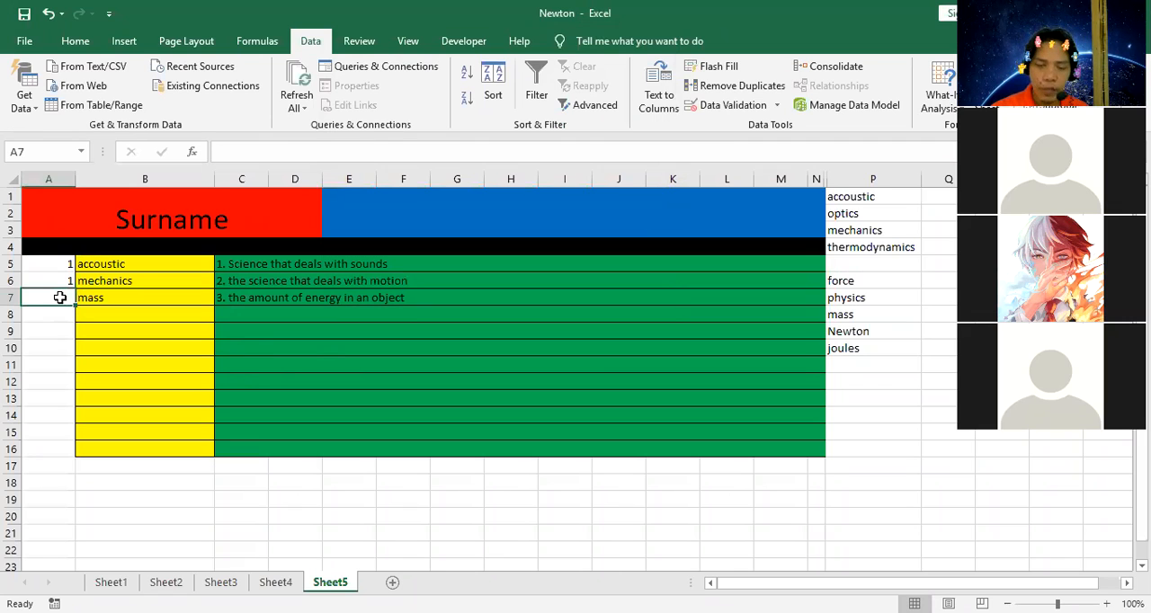
{"action": "type", "text": "=i"}
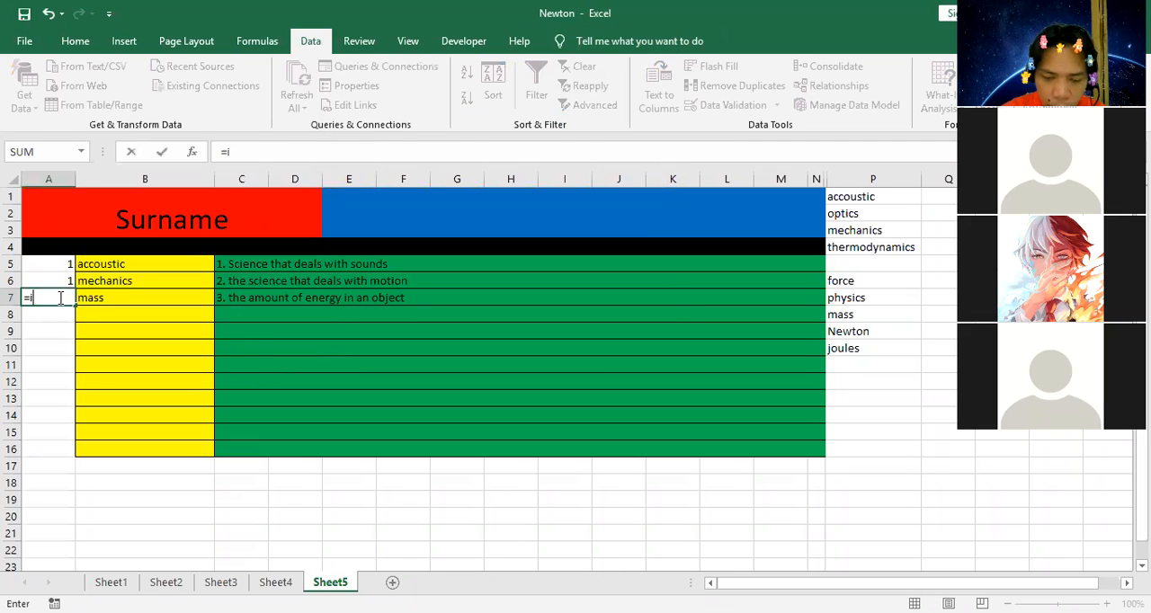
{"action": "type", "text": "f("}
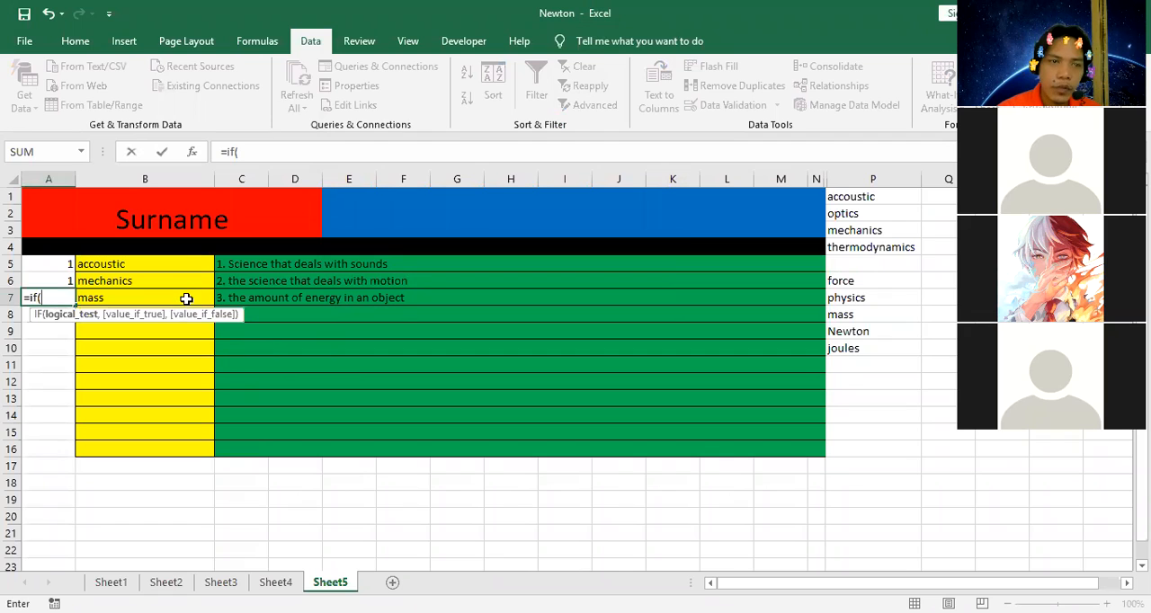
{"action": "left_click", "coordinate": [186, 298]}
{"action": "type", "text": "="}
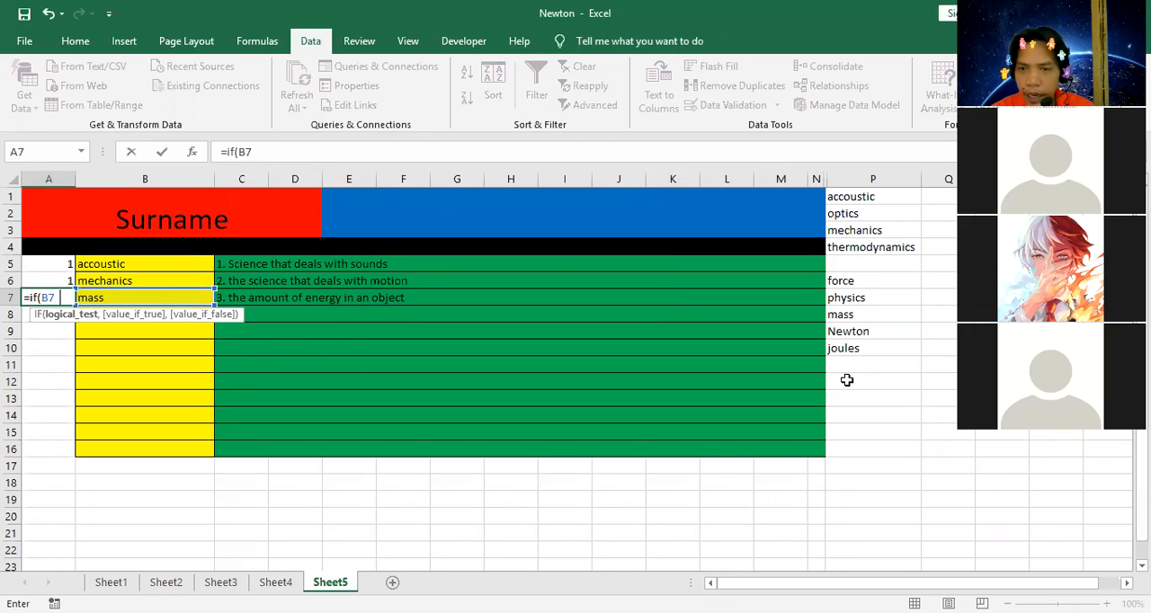
{"action": "left_click", "coordinate": [841, 315]}
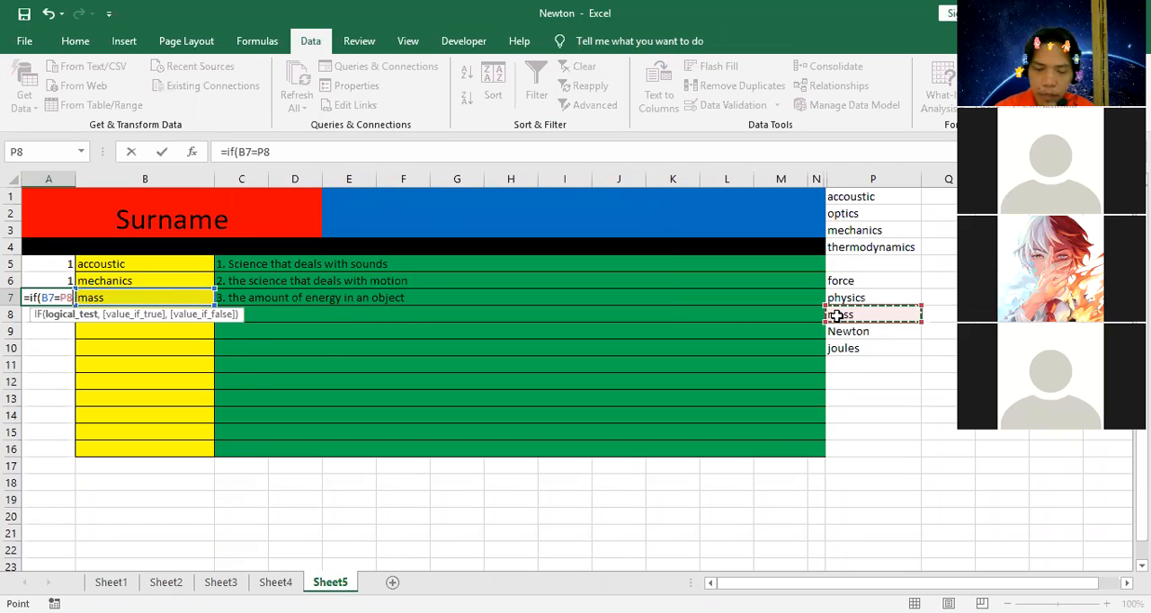
{"action": "type", "text": ",1"}
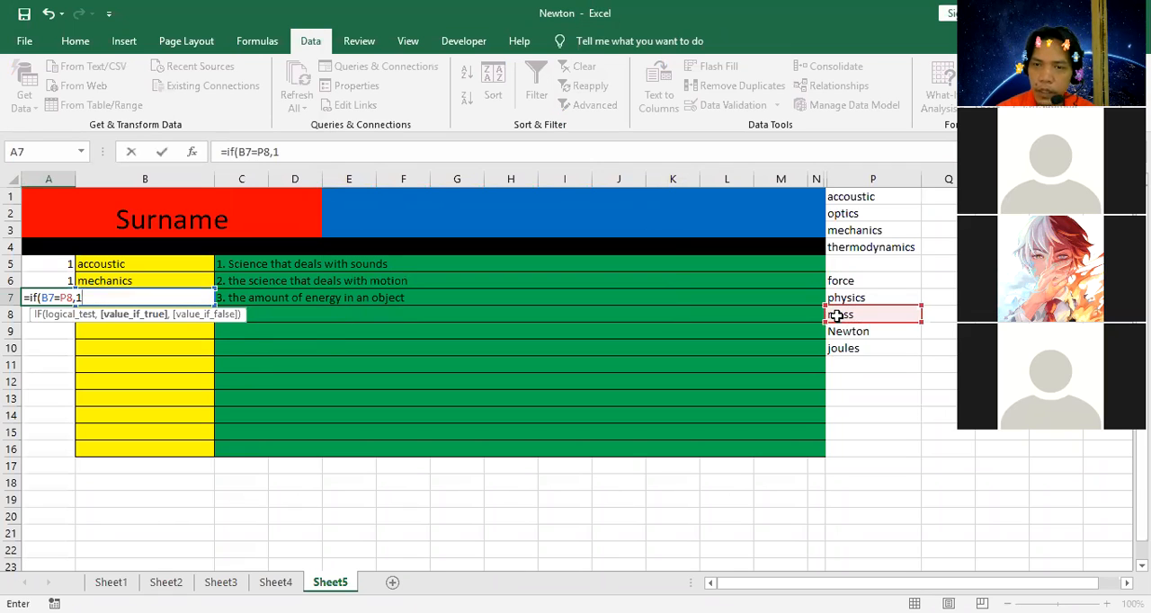
{"action": "type", "text": ",0"}
{"action": "key", "text": "Return"}
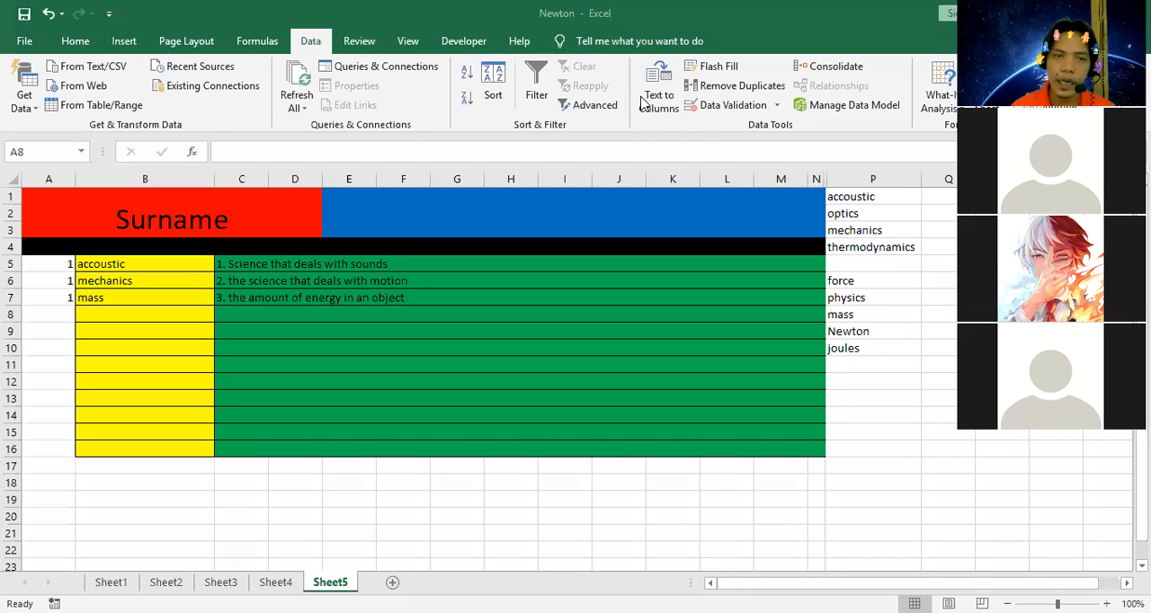
Enter in C8 the question "4. what do you call for the process were in organism comfeat for the neccesity of life".
{"action": "left_click", "coordinate": [267, 311]}
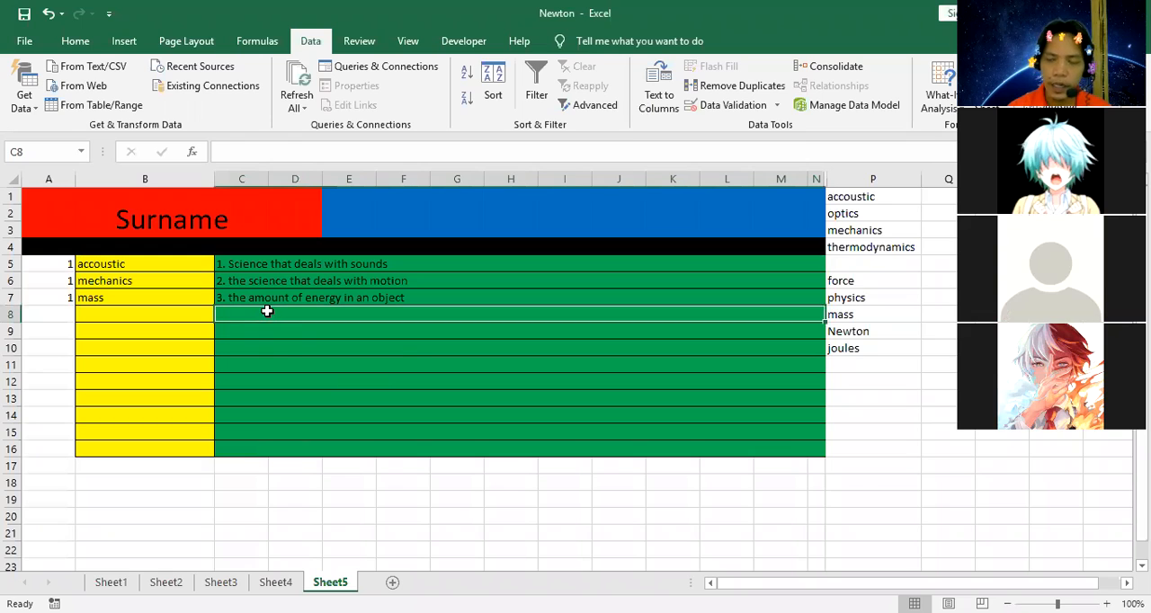
{"action": "type", "text": "4."}
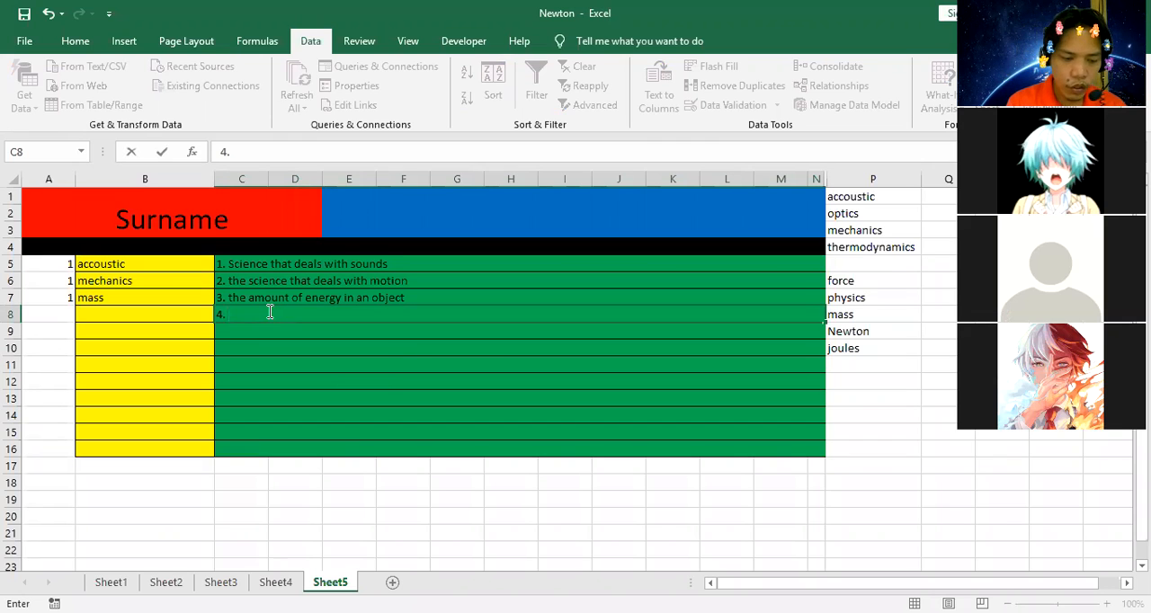
{"action": "type", "text": "what do you call"}
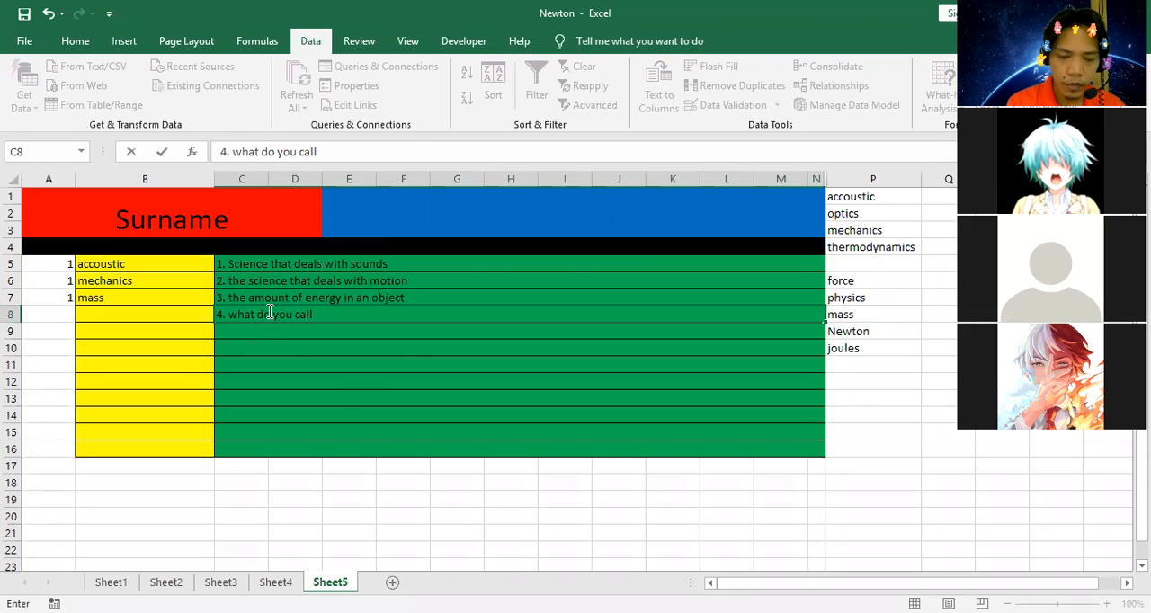
{"action": "type", "text": " for the process"}
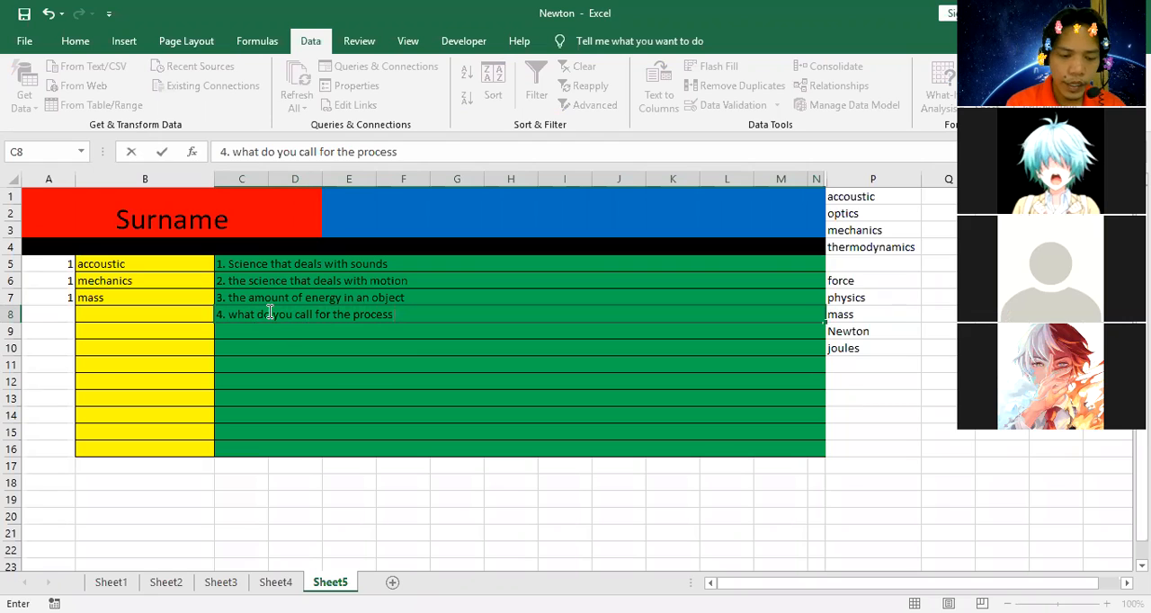
{"action": "type", "text": " were"}
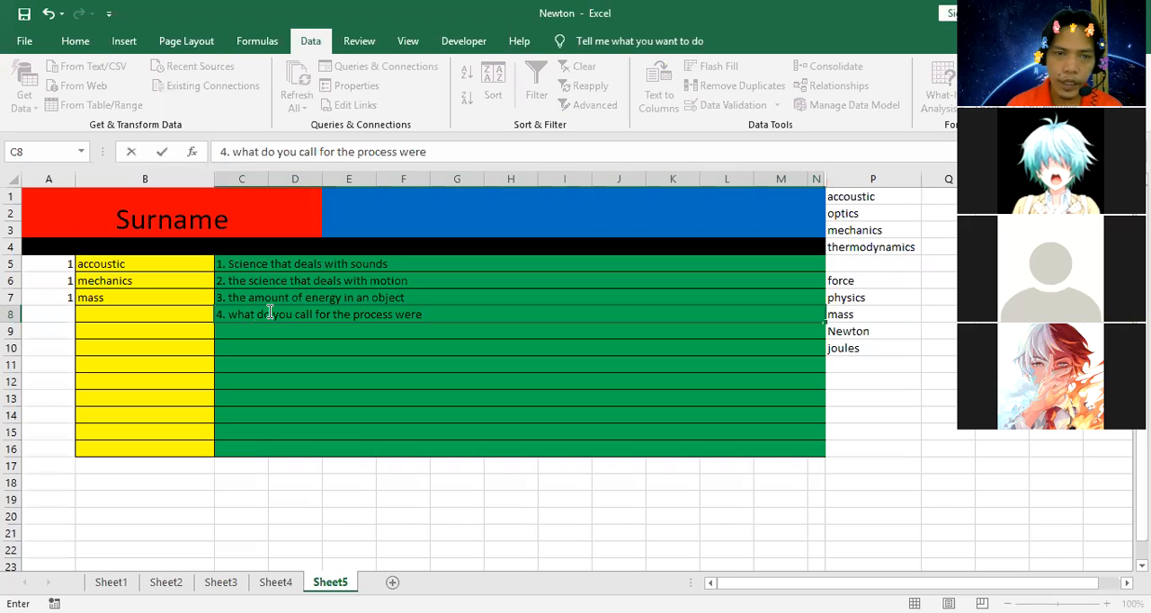
{"action": "type", "text": "in"}
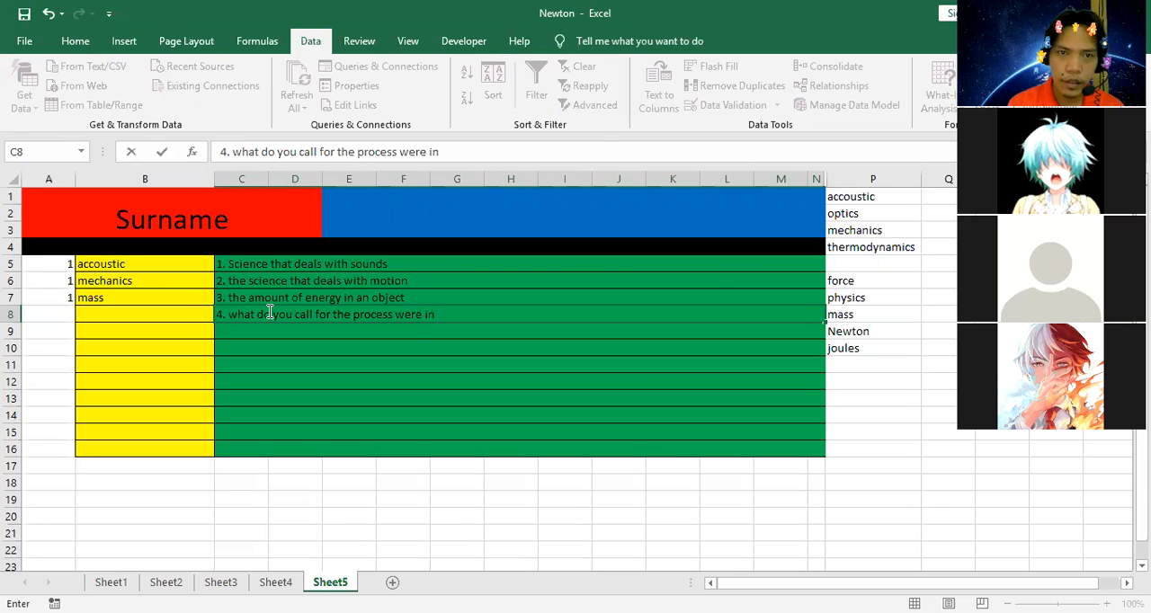
{"action": "left_click", "coordinate": [503, 154]}
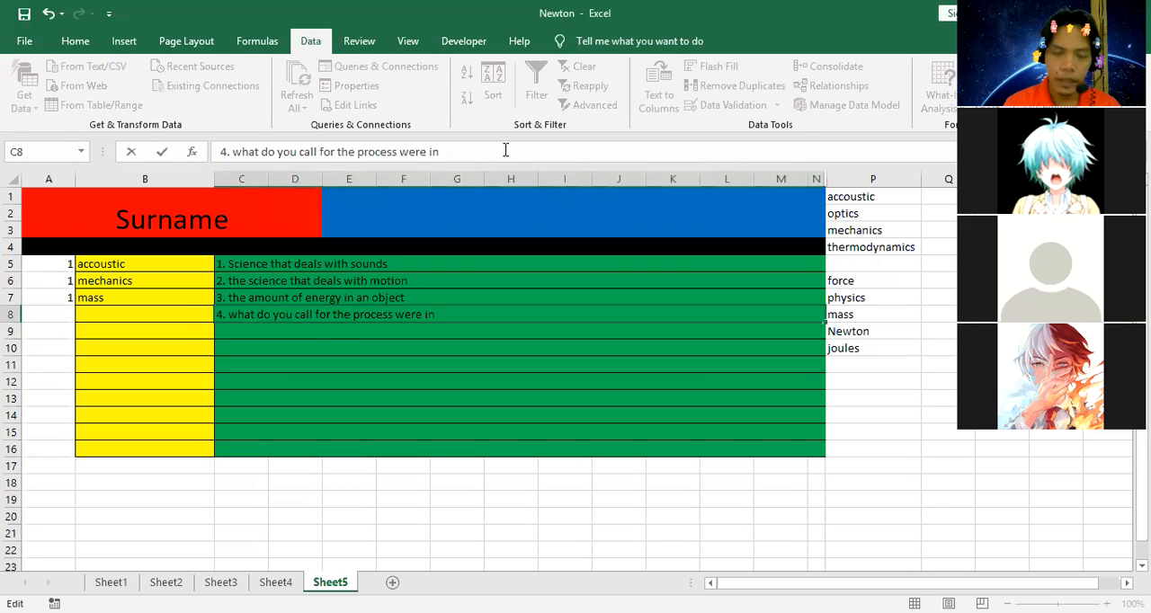
{"action": "type", "text": "o"}
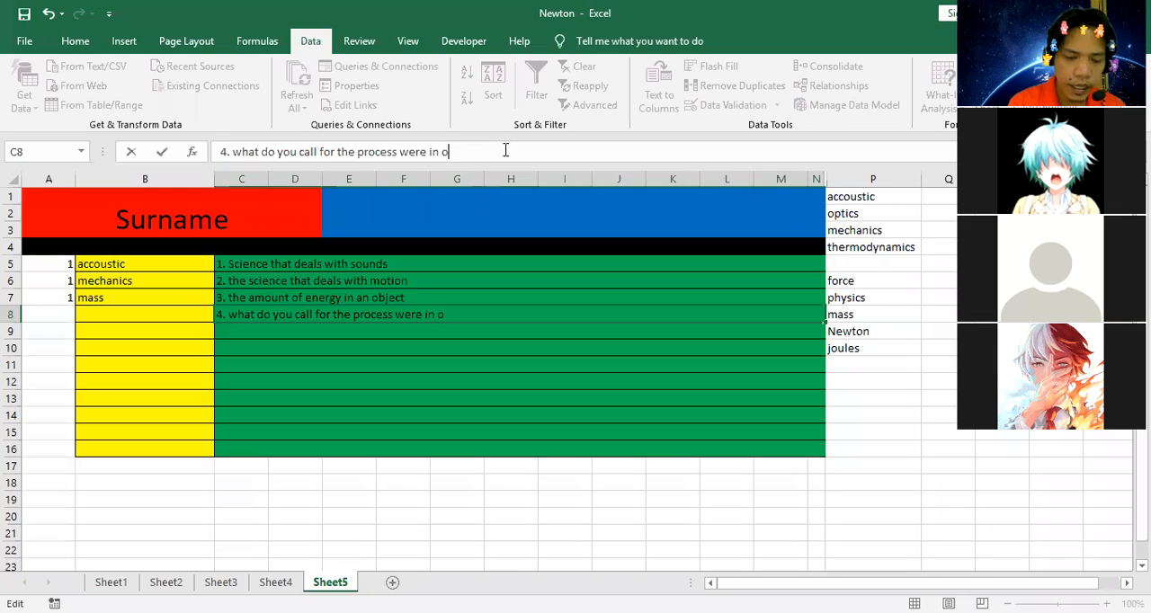
{"action": "type", "text": "rganism com"}
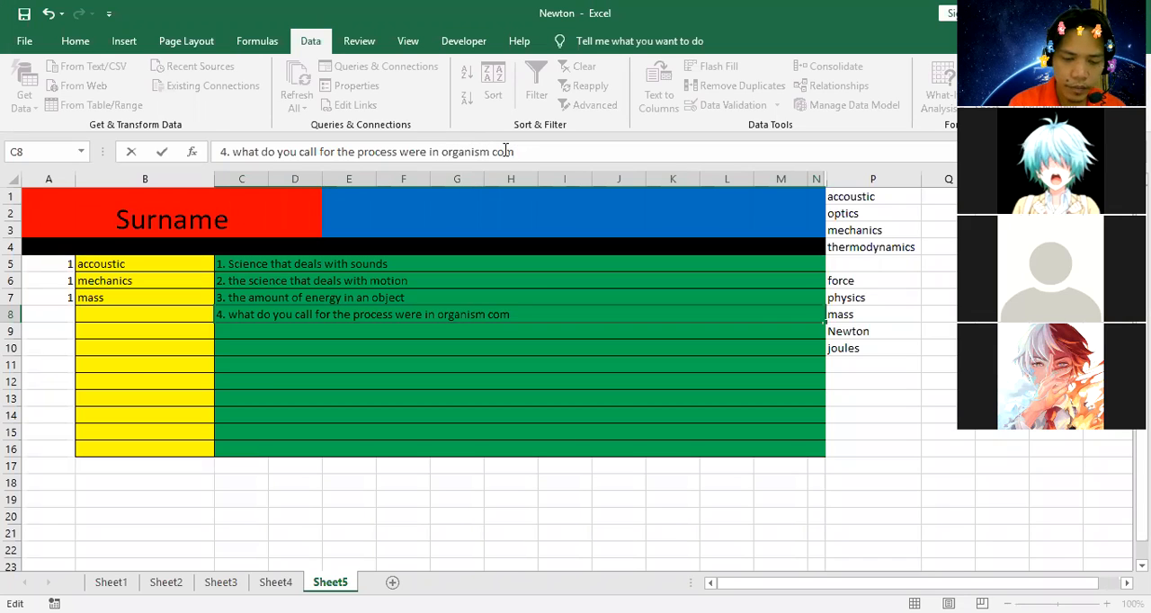
{"action": "type", "text": "feat"}
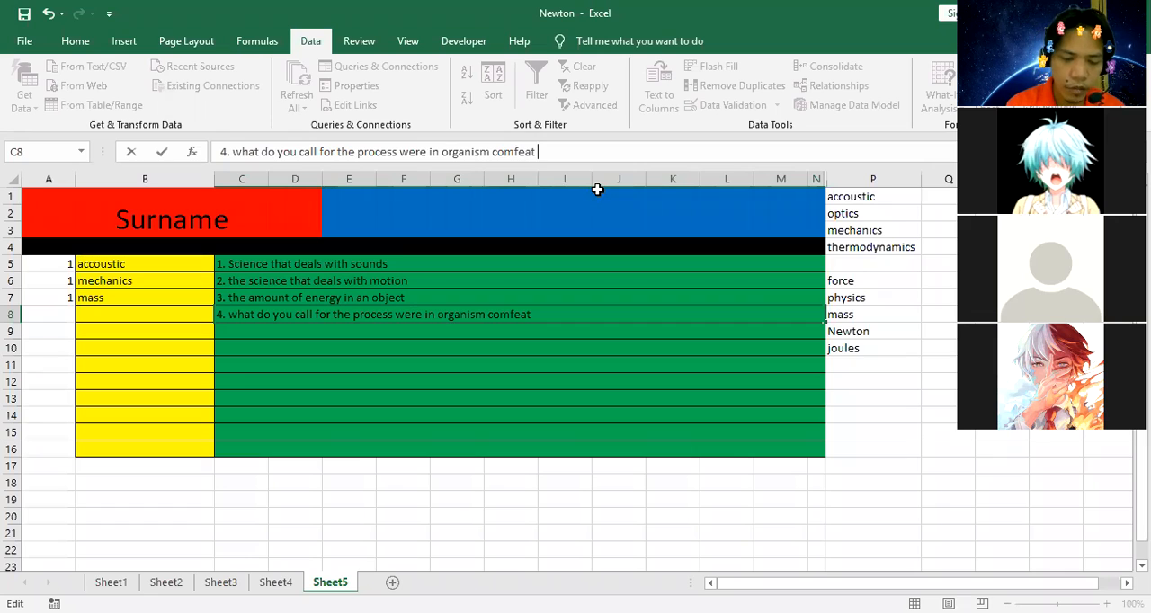
{"action": "type", "text": " for the nec"}
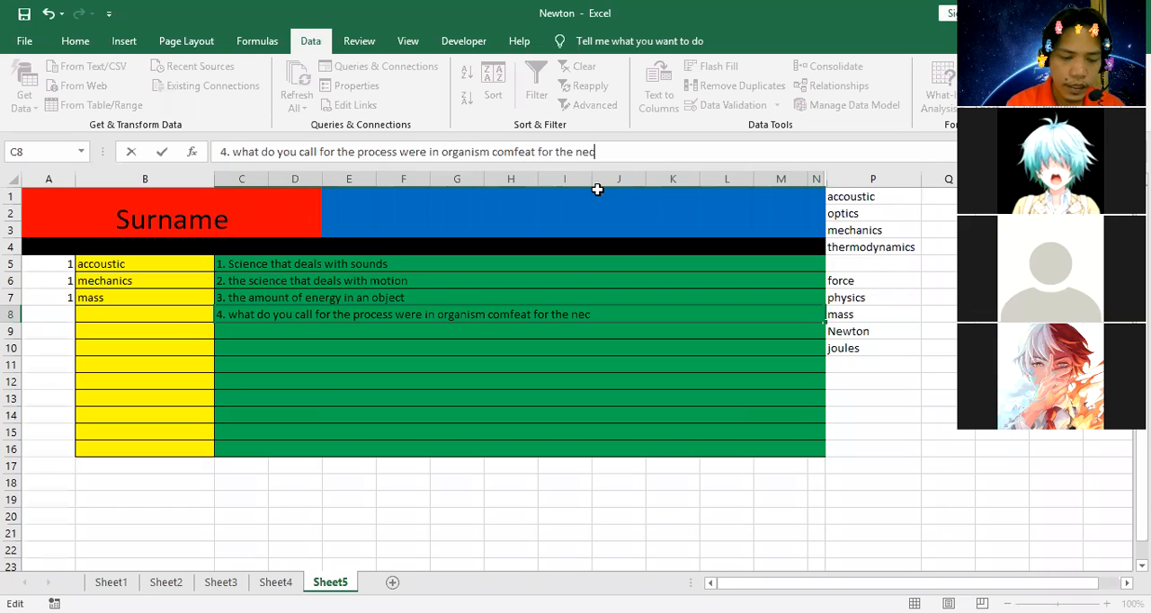
{"action": "type", "text": "cesi"}
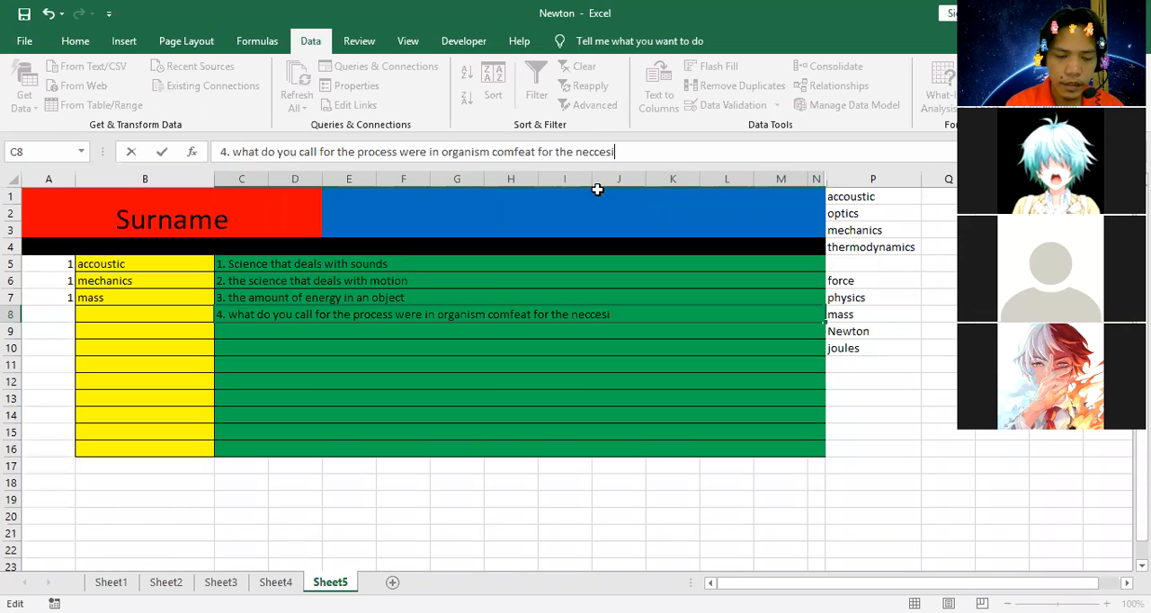
{"action": "type", "text": "ty of "}
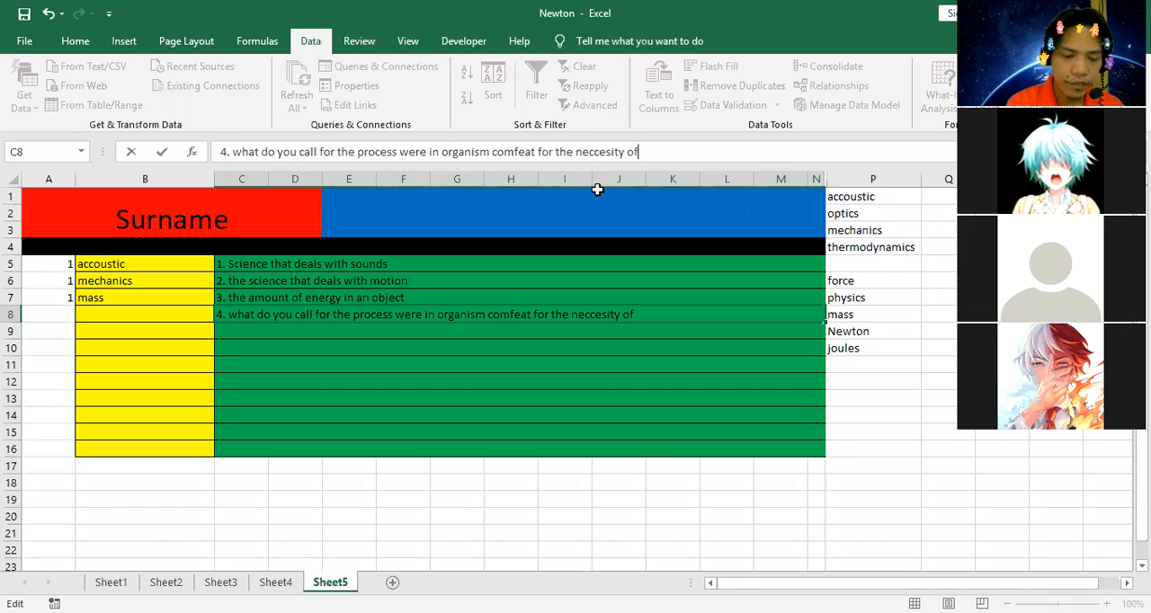
{"action": "type", "text": "life"}
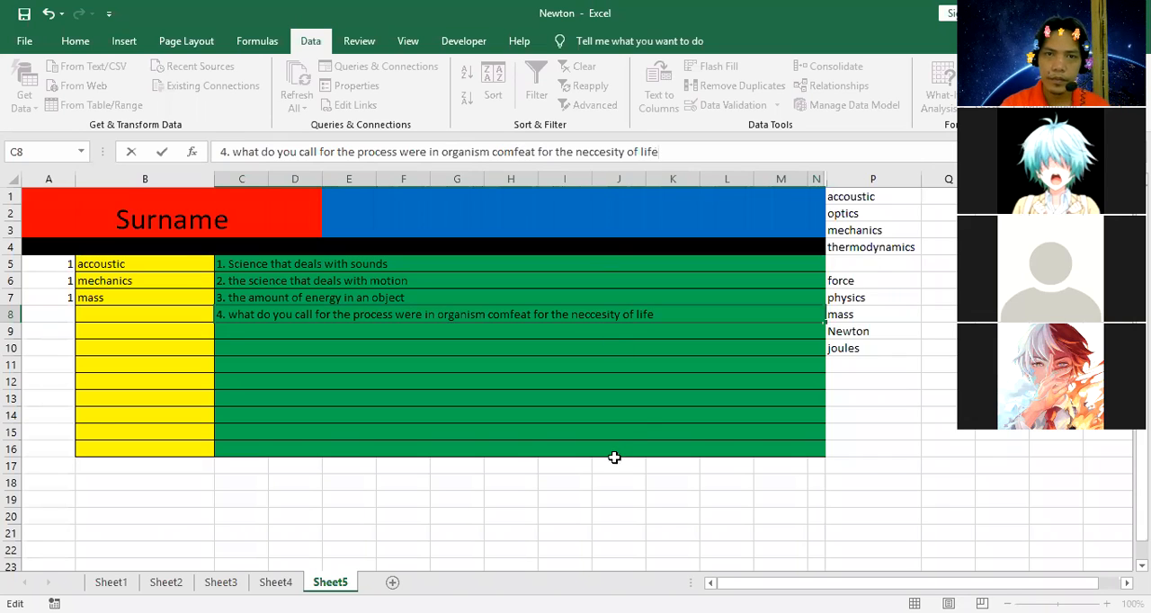
{"action": "left_click", "coordinate": [636, 418]}
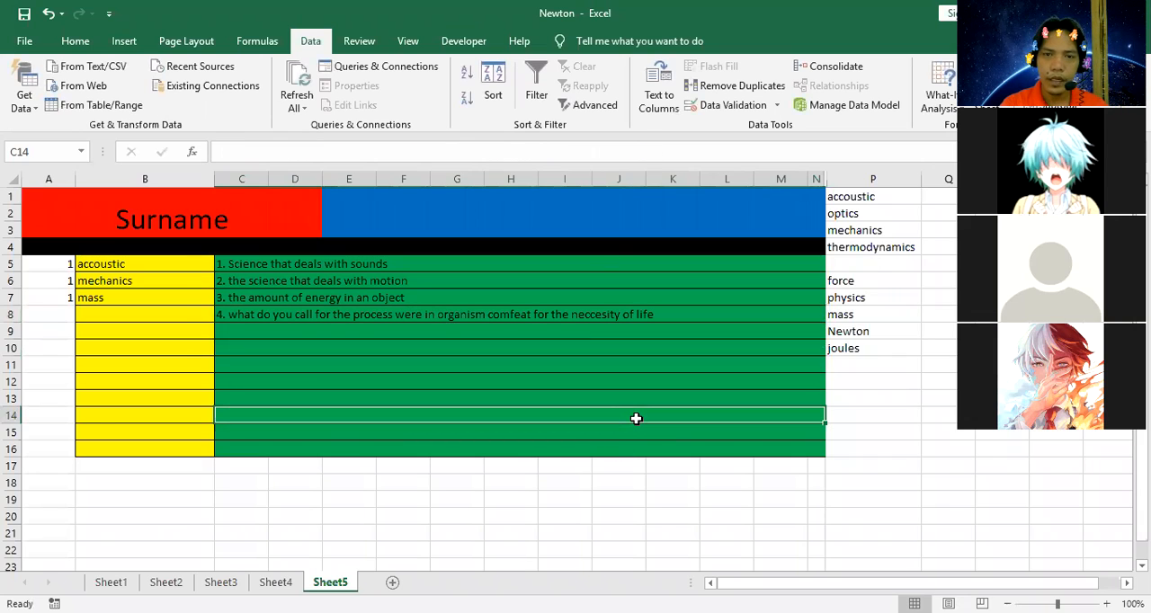
Correct the word "comfeat" to "compeat" in the question 4 text in C8.
{"action": "double_click", "coordinate": [516, 313]}
{"action": "key", "text": "BackSpace"}
{"action": "type", "text": "p"}
{"action": "left_click", "coordinate": [550, 400]}
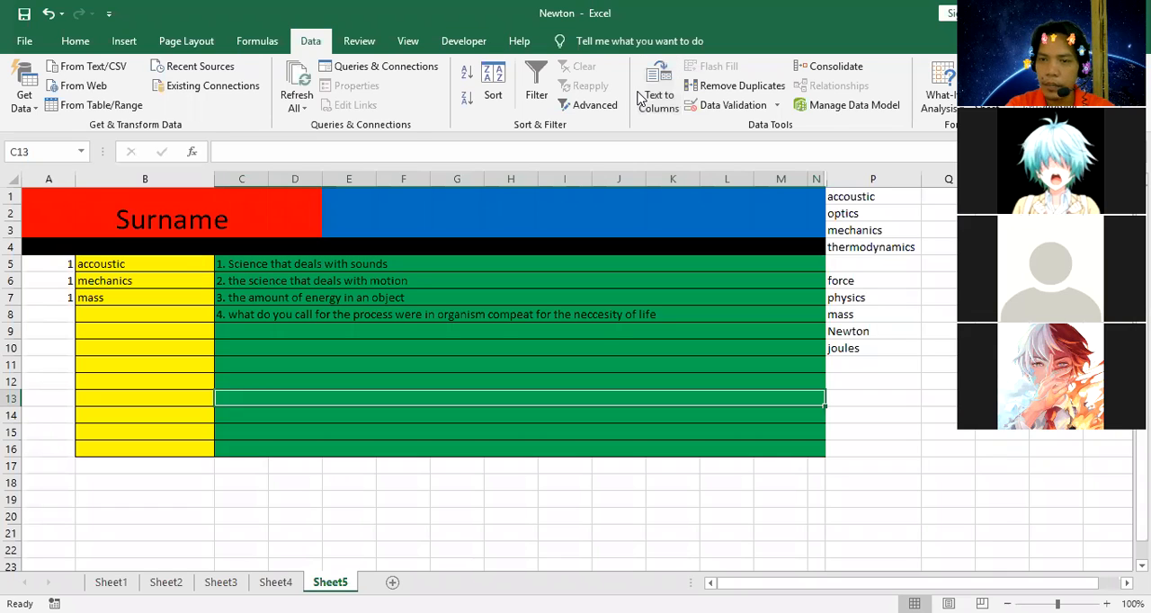
Enter the first two answer choices for question 4, "survival" in P13 and "mutualism" in P14.
{"action": "left_click", "coordinate": [872, 392]}
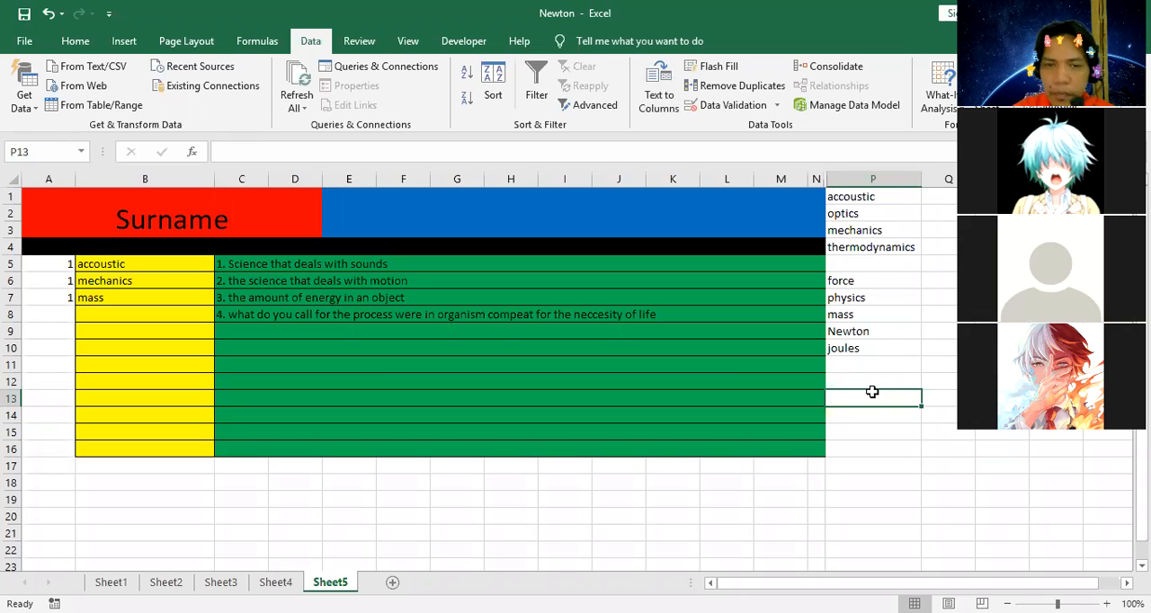
{"action": "type", "text": "sur"}
{"action": "type", "text": "vival"}
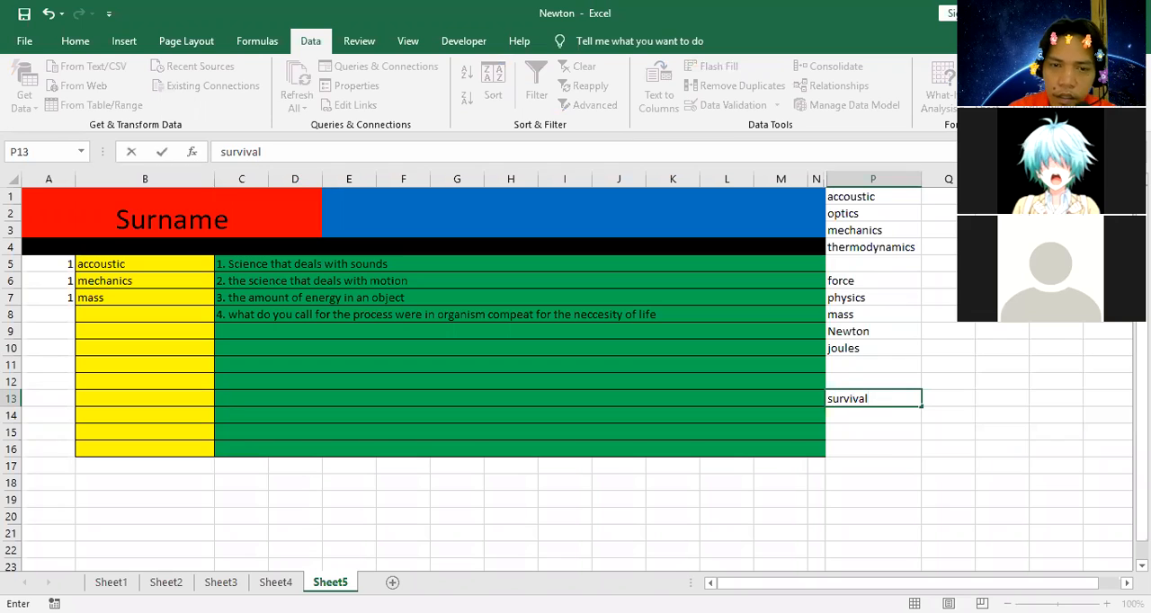
{"action": "left_click", "coordinate": [861, 420]}
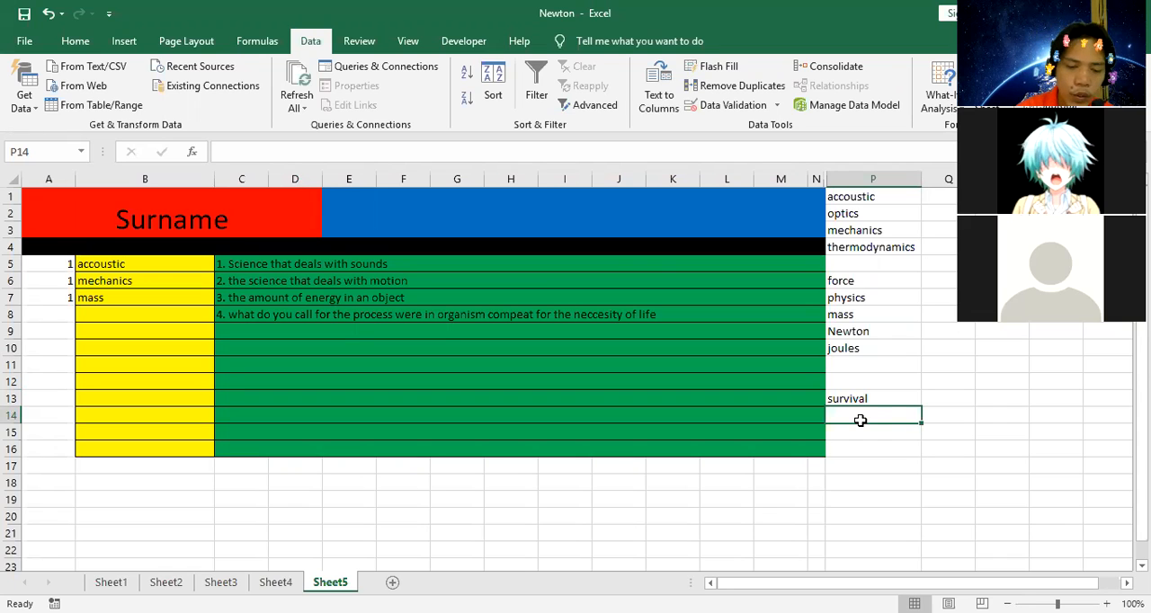
{"action": "type", "text": "mutua"}
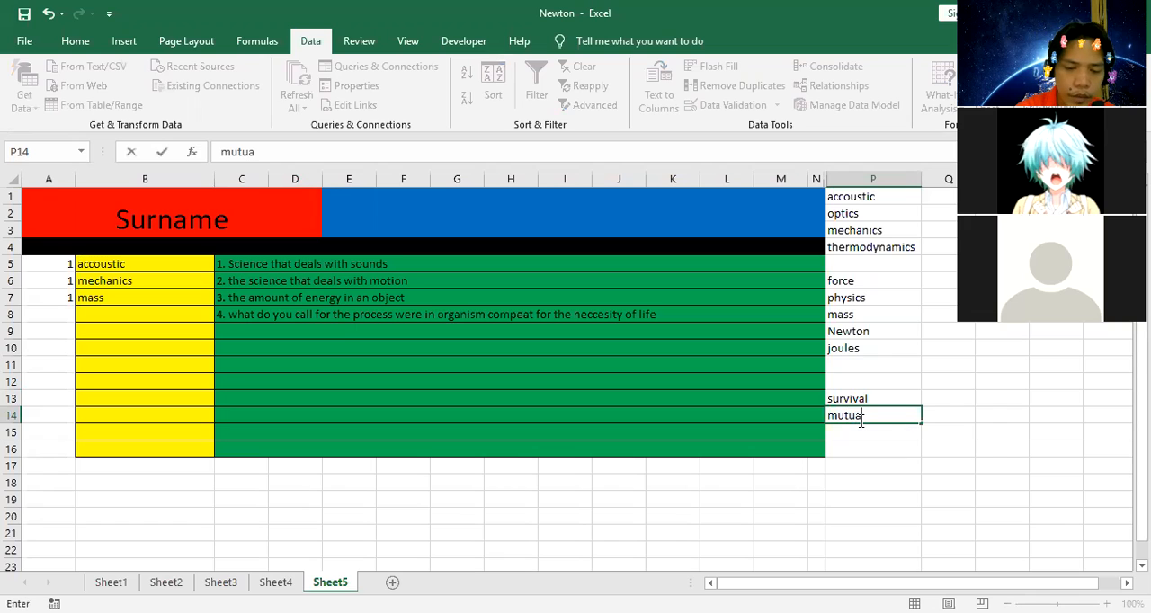
{"action": "type", "text": "lism"}
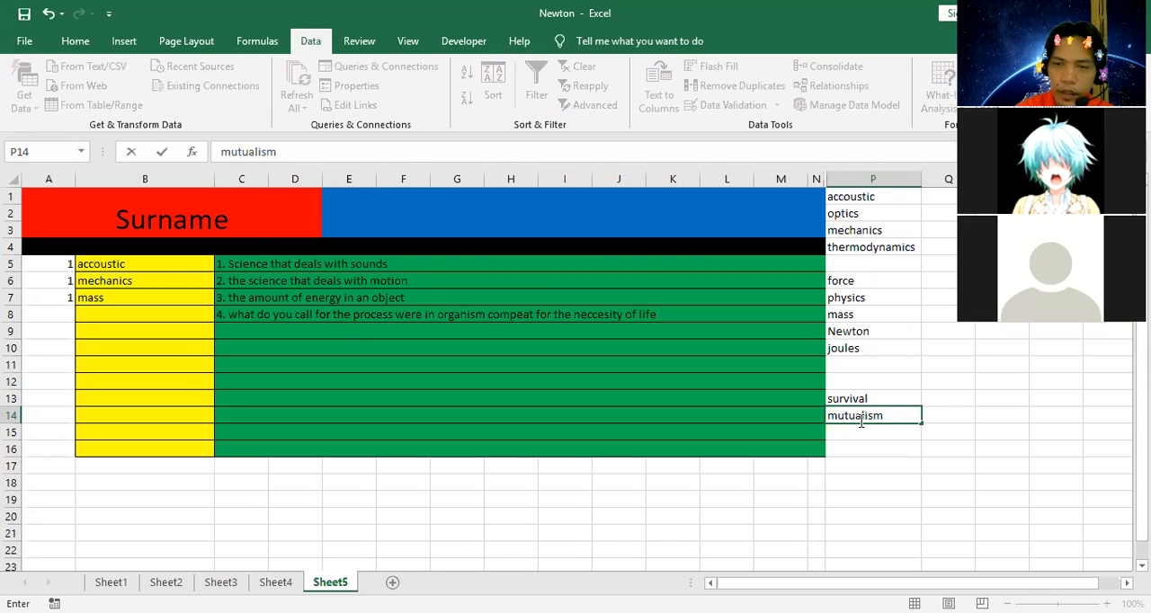
{"action": "key", "text": "Return"}
Add the remaining answer choices for question 4: "competition" in P15 and "predation" in P16.
{"action": "type", "text": "competition"}
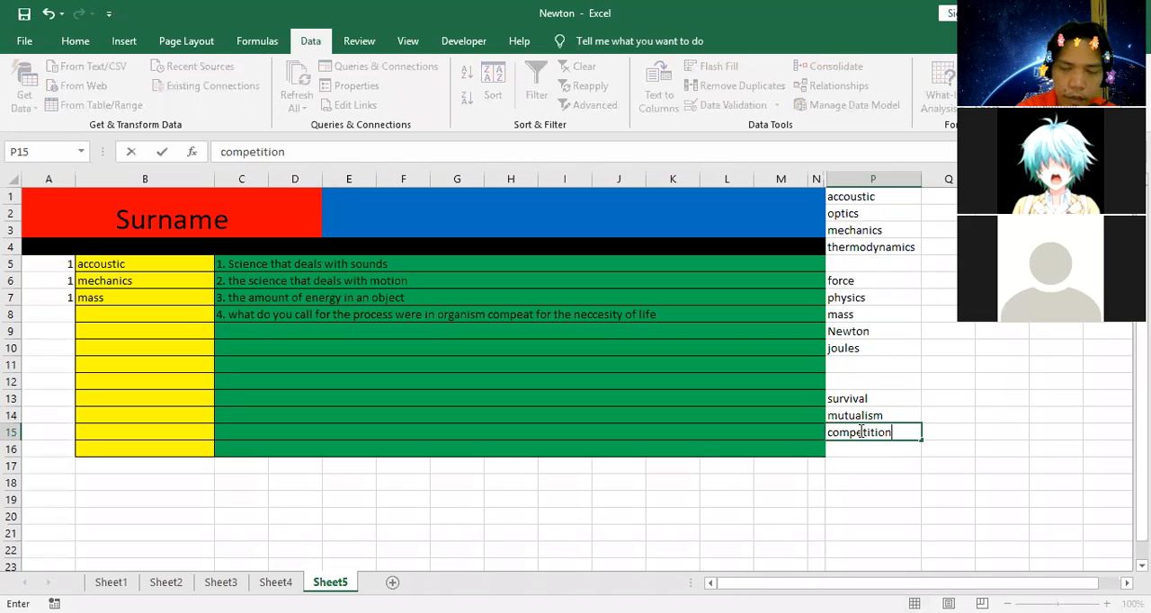
{"action": "key", "text": "Return"}
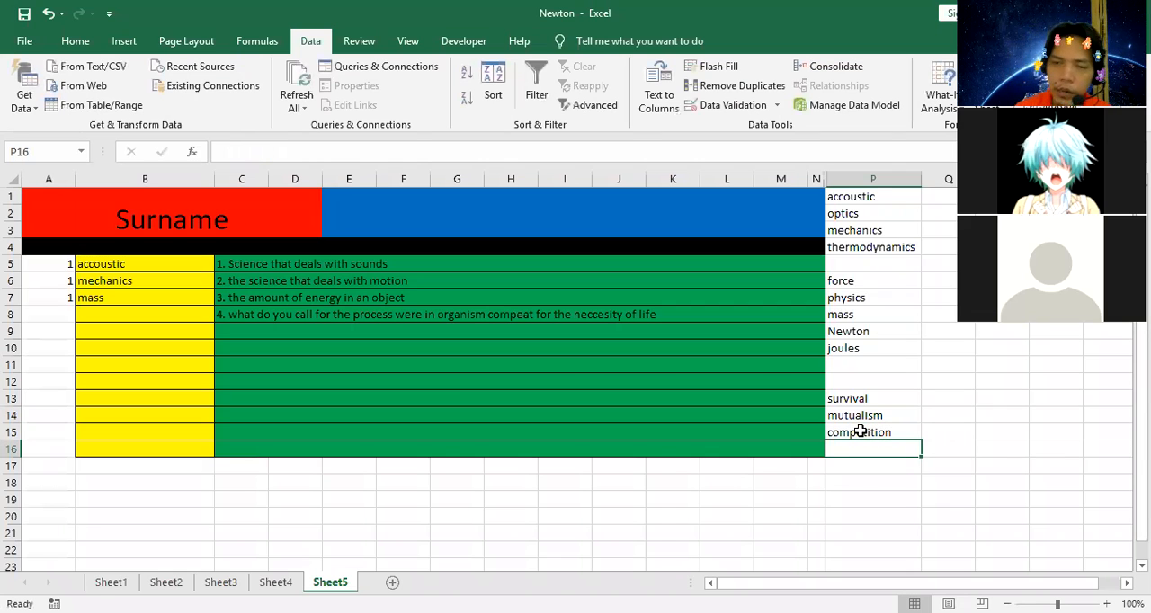
{"action": "type", "text": "preda"}
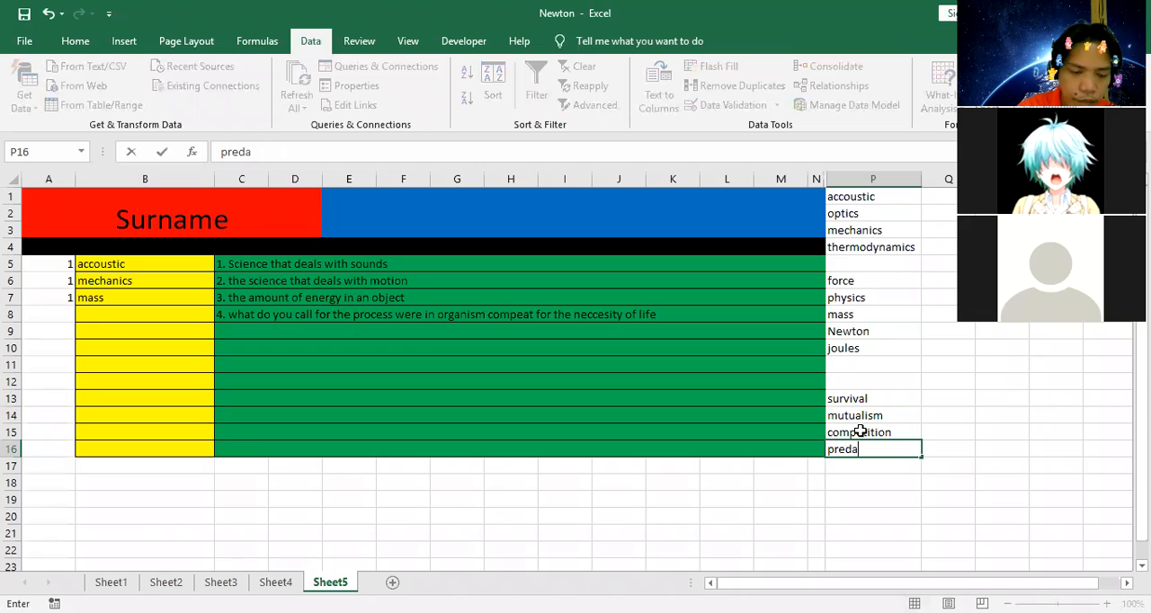
{"action": "type", "text": "tion"}
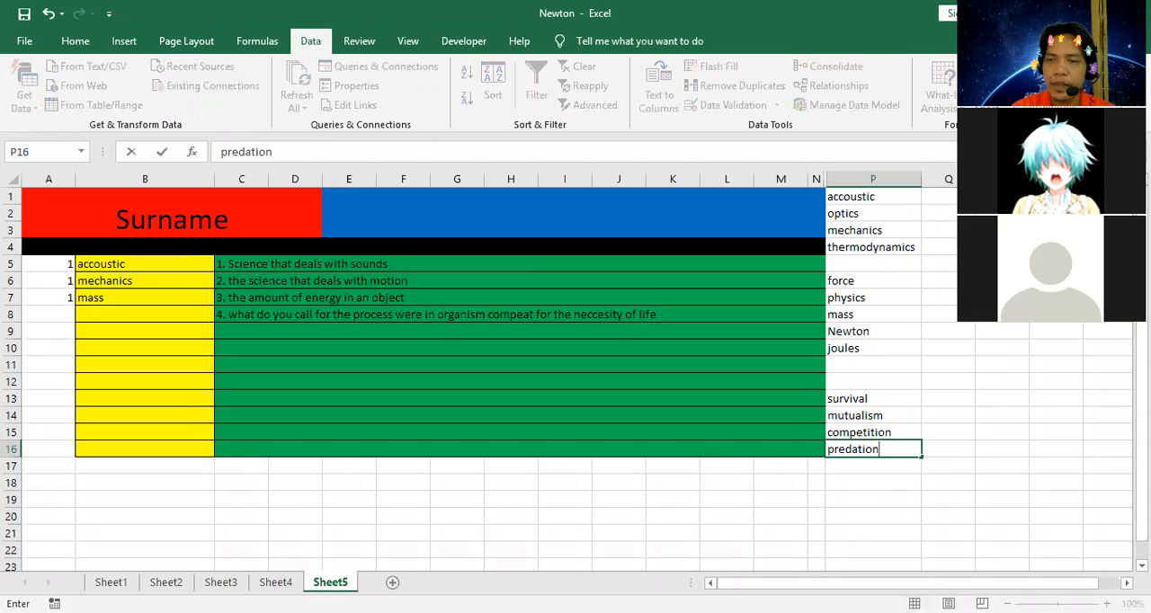
{"action": "key", "text": "Return"}
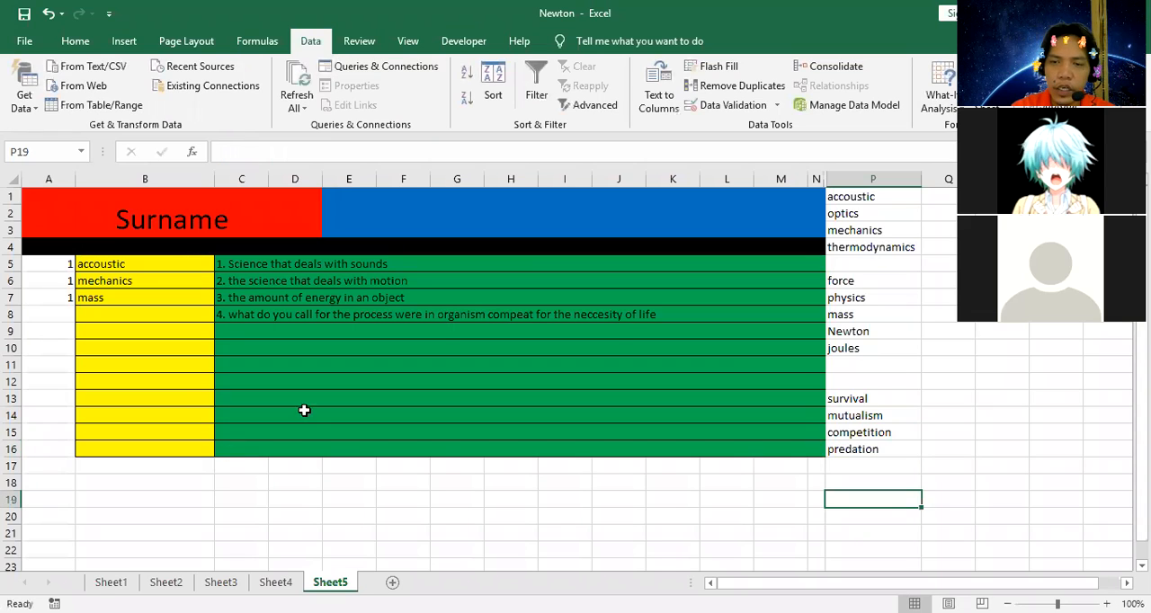
Give B8 a List data validation sourced from the question 4 choices in P13:P16.
{"action": "left_click", "coordinate": [128, 312]}
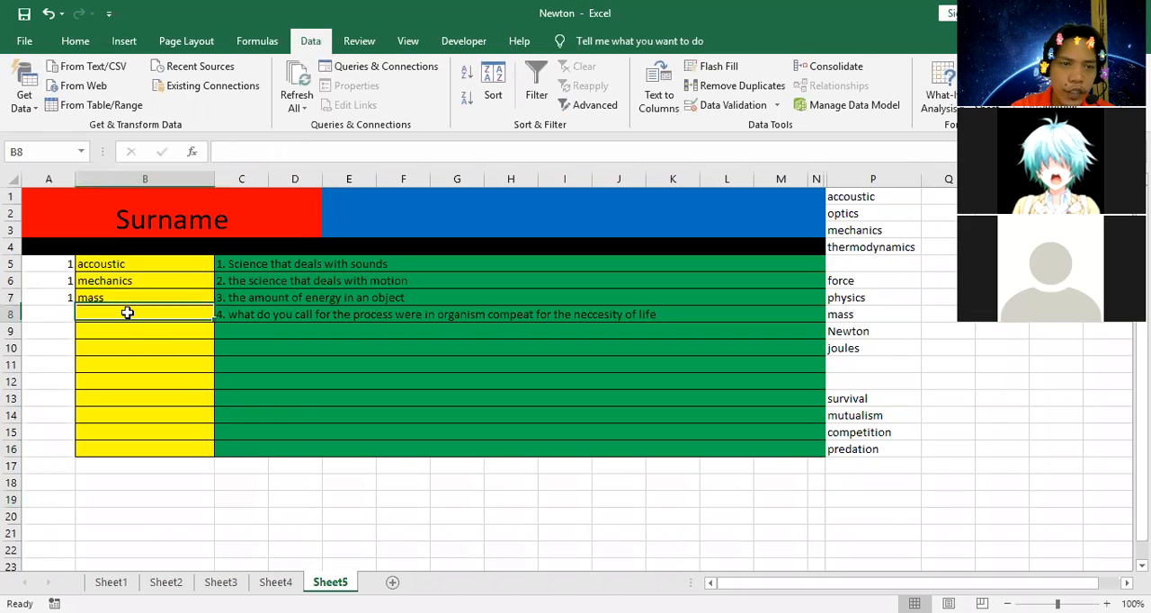
{"action": "left_click", "coordinate": [743, 111]}
{"action": "left_click", "coordinate": [476, 125]}
{"action": "left_click", "coordinate": [450, 173]}
{"action": "left_click", "coordinate": [565, 194]}
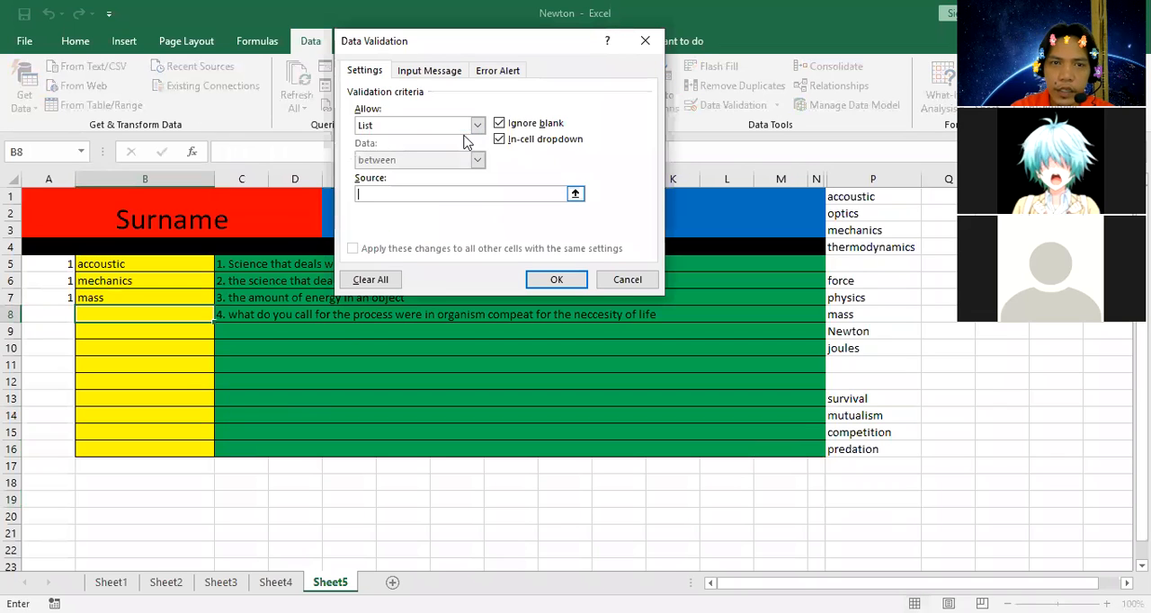
{"action": "left_click", "coordinate": [852, 401]}
{"action": "key", "text": "shift+Down"}
{"action": "key", "text": "shift+Down"}
{"action": "key", "text": "shift+Down"}
{"action": "key", "text": "Return"}
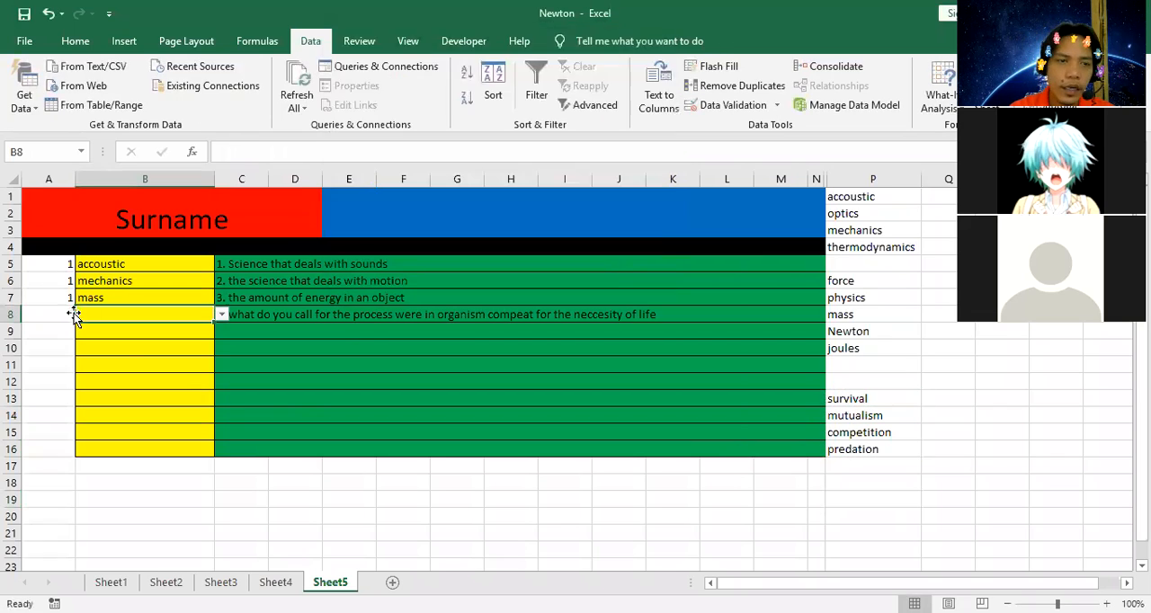
Enter the question 4 scoring formula =IF(B8=P15,1,0) in A8, with "competition" as the correct answer.
{"action": "left_click", "coordinate": [59, 312]}
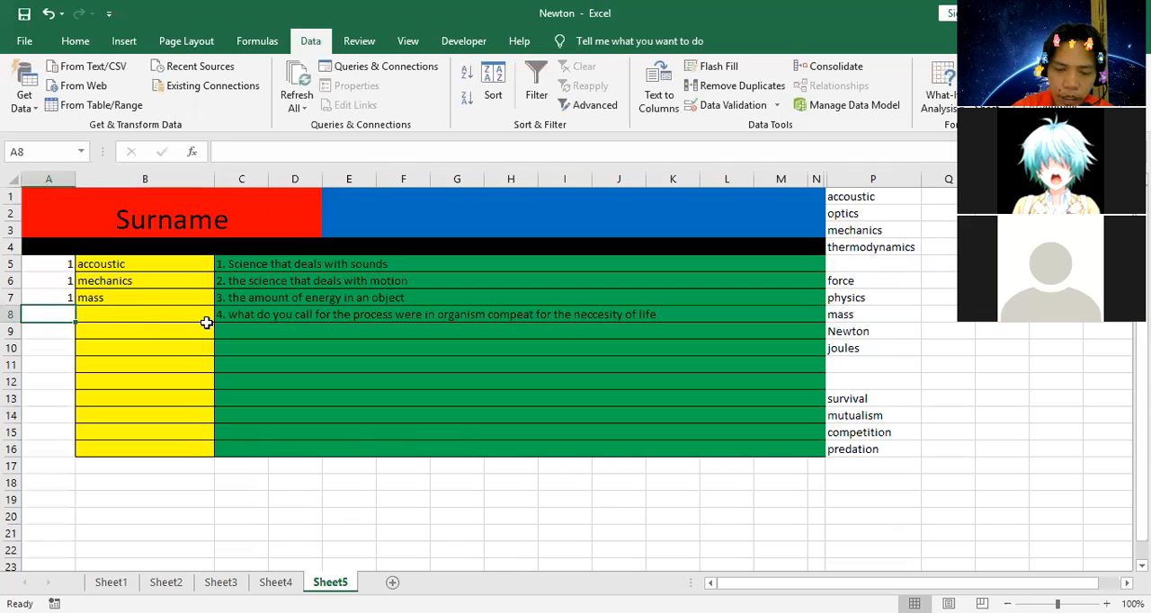
{"action": "type", "text": "="}
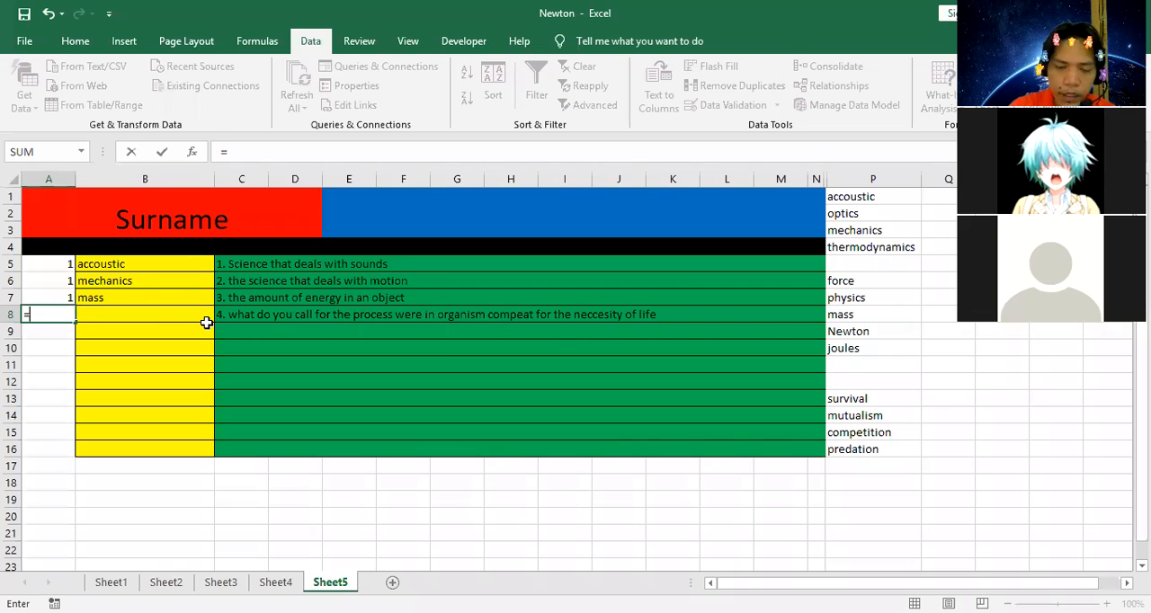
{"action": "type", "text": "if("}
{"action": "left_click", "coordinate": [195, 316]}
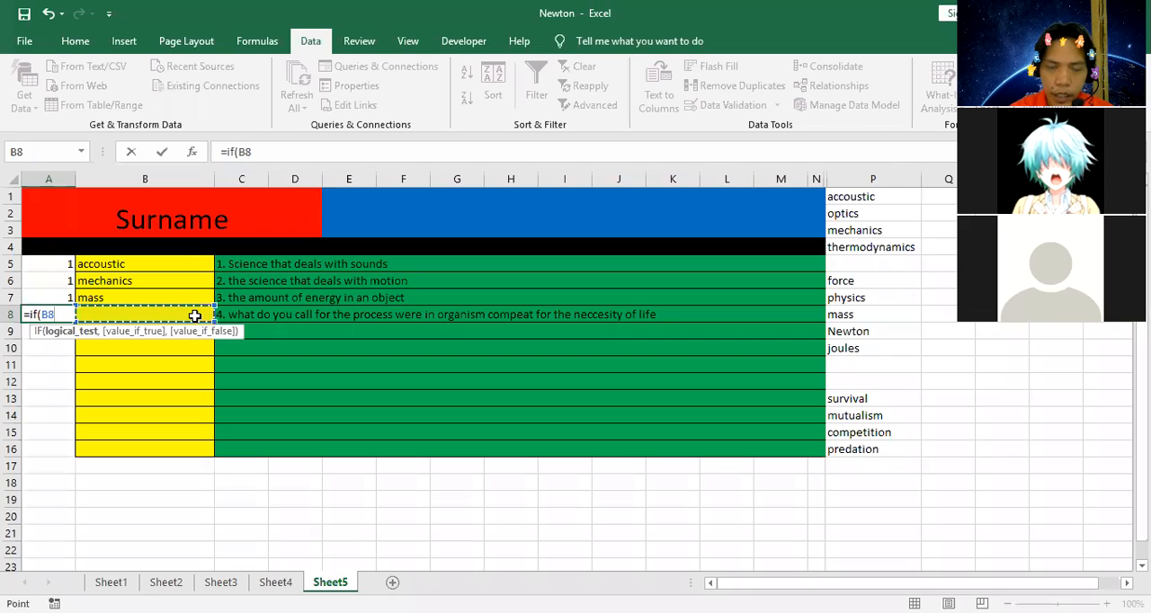
{"action": "type", "text": "="}
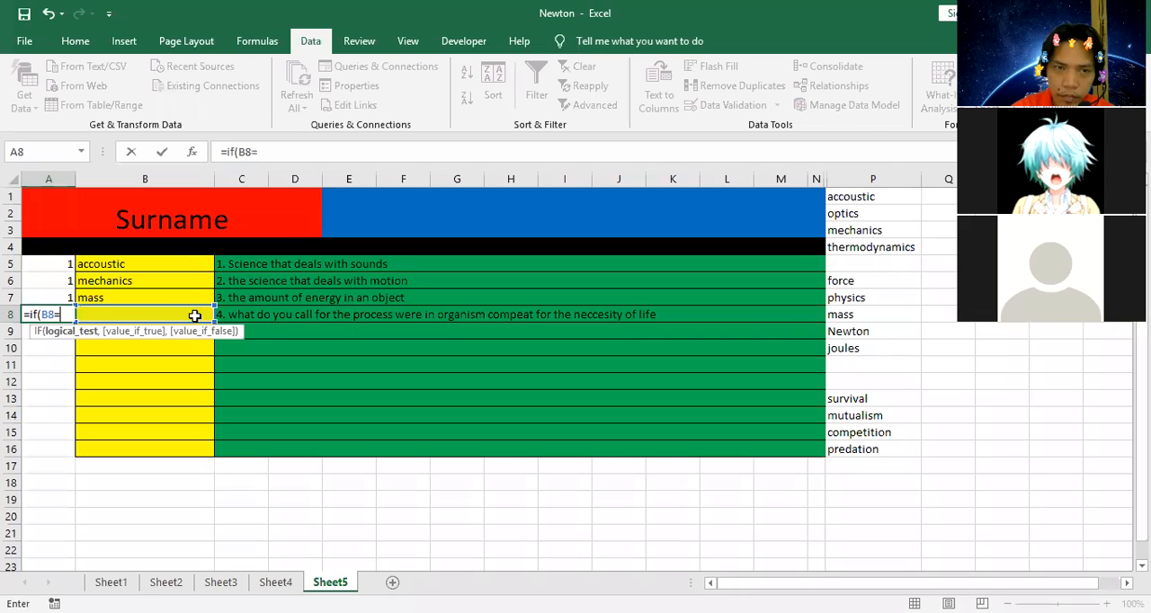
{"action": "left_click", "coordinate": [871, 437]}
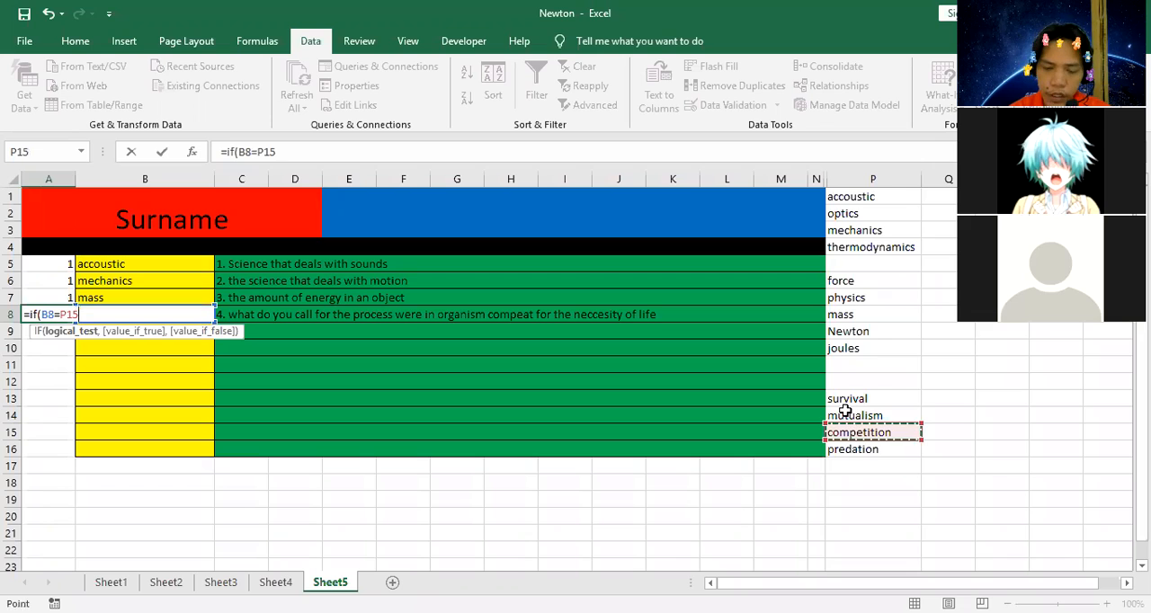
{"action": "type", "text": ",1"}
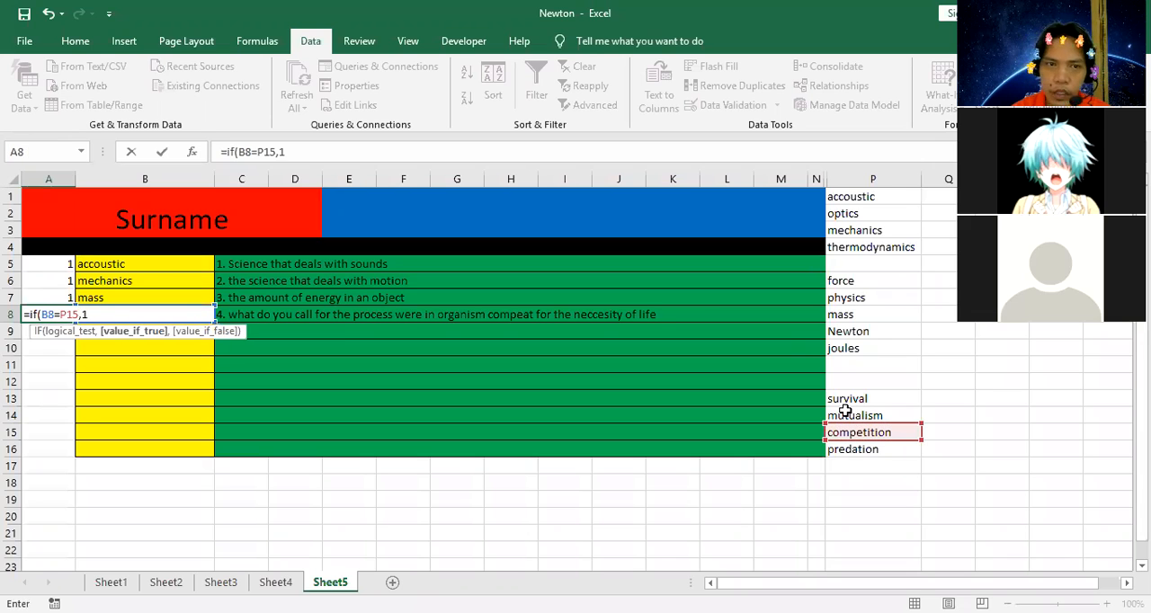
{"action": "type", "text": ",0)"}
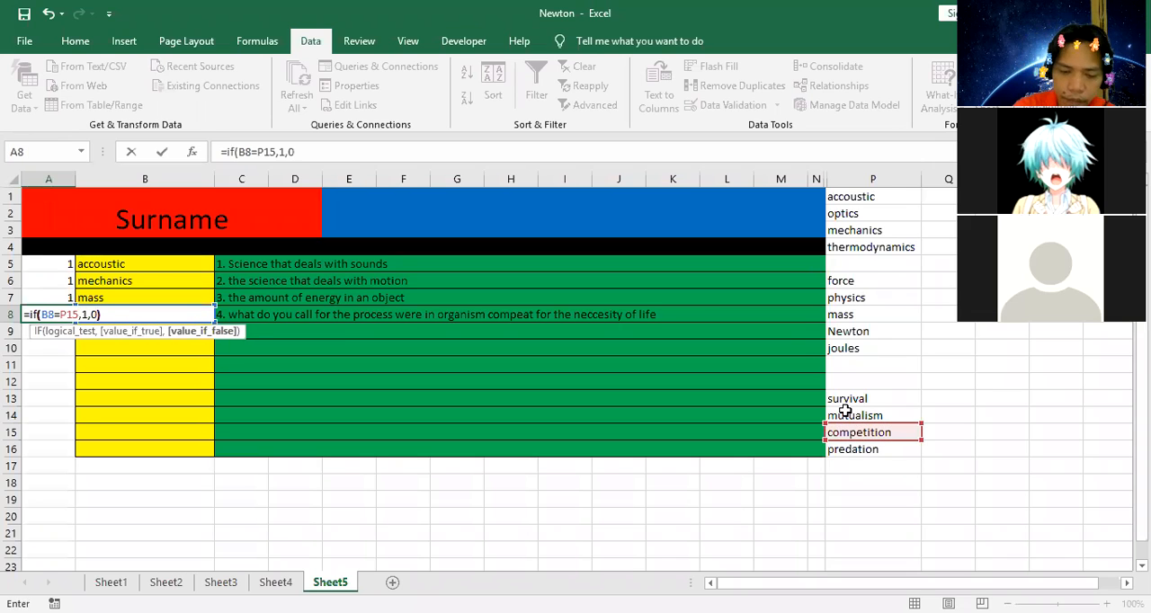
{"action": "key", "text": "ctrl+Return"}
{"action": "key", "text": "Return"}
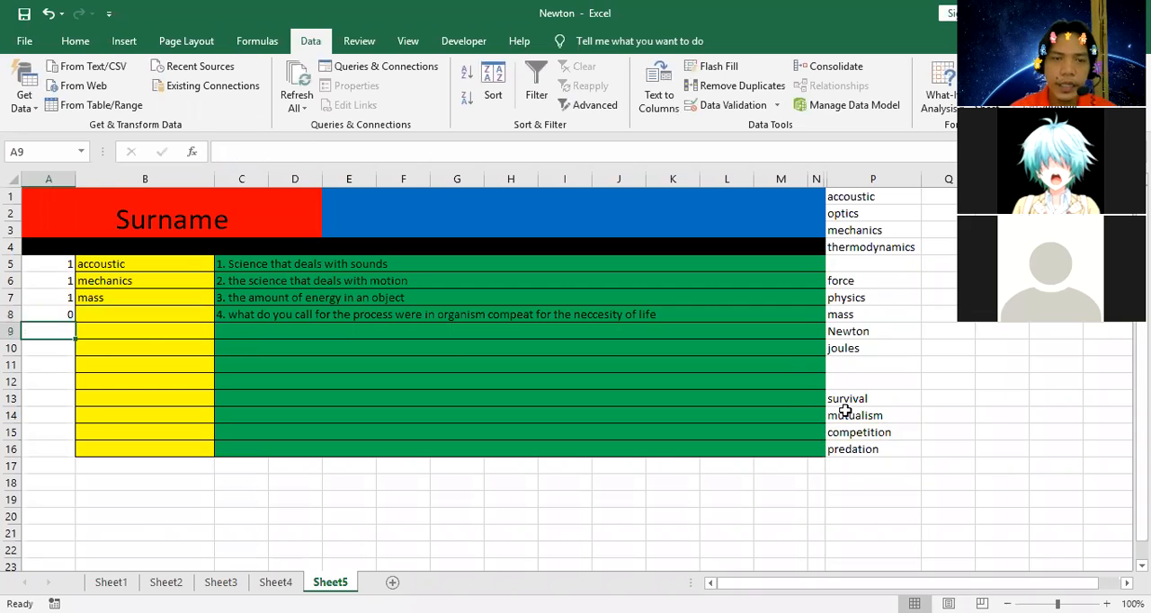
Choose "competition" as the answer to question 4 from the dropdown list in B8.
{"action": "left_click", "coordinate": [169, 315]}
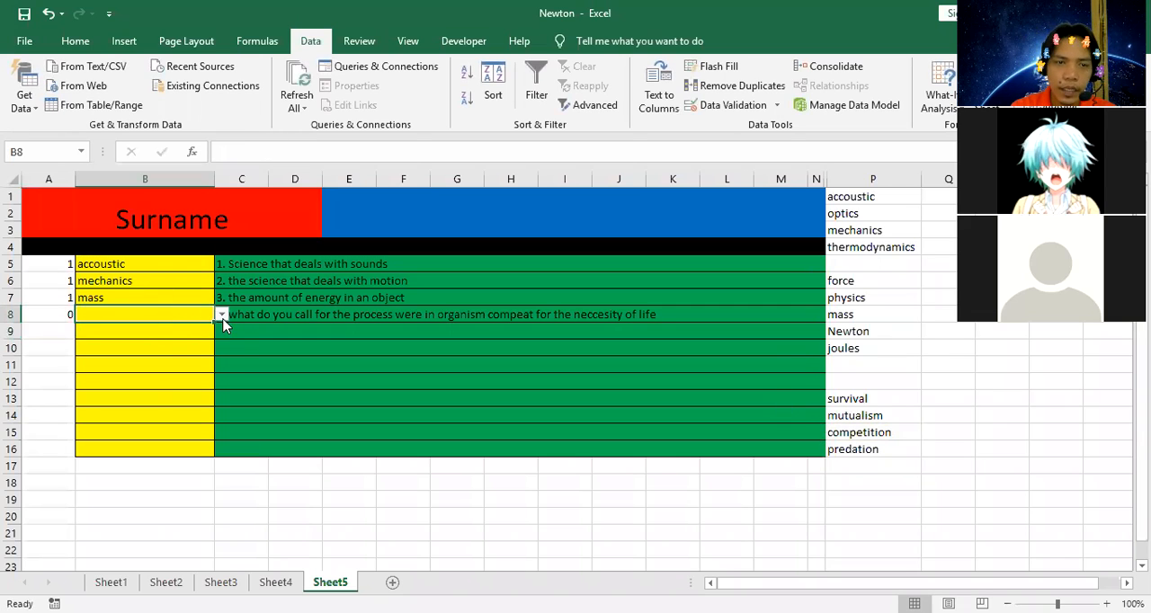
{"action": "left_click", "coordinate": [221, 314]}
{"action": "left_click", "coordinate": [194, 350]}
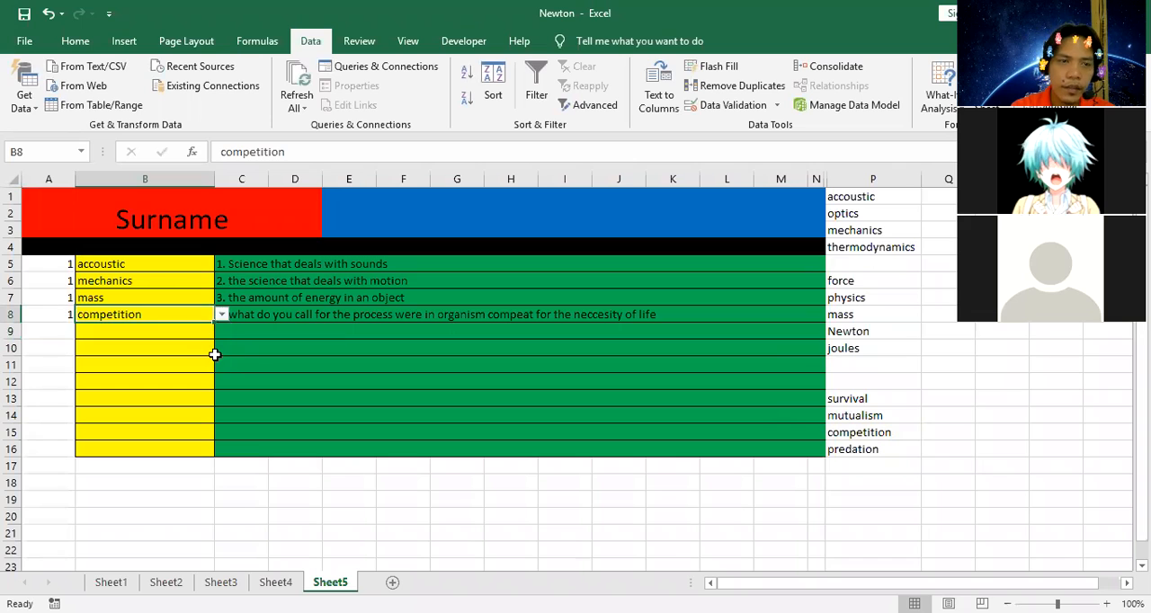
Enter the fifth question, "5. what is the speed of sound", in C9.
{"action": "left_click", "coordinate": [269, 329]}
{"action": "type", "text": "5."}
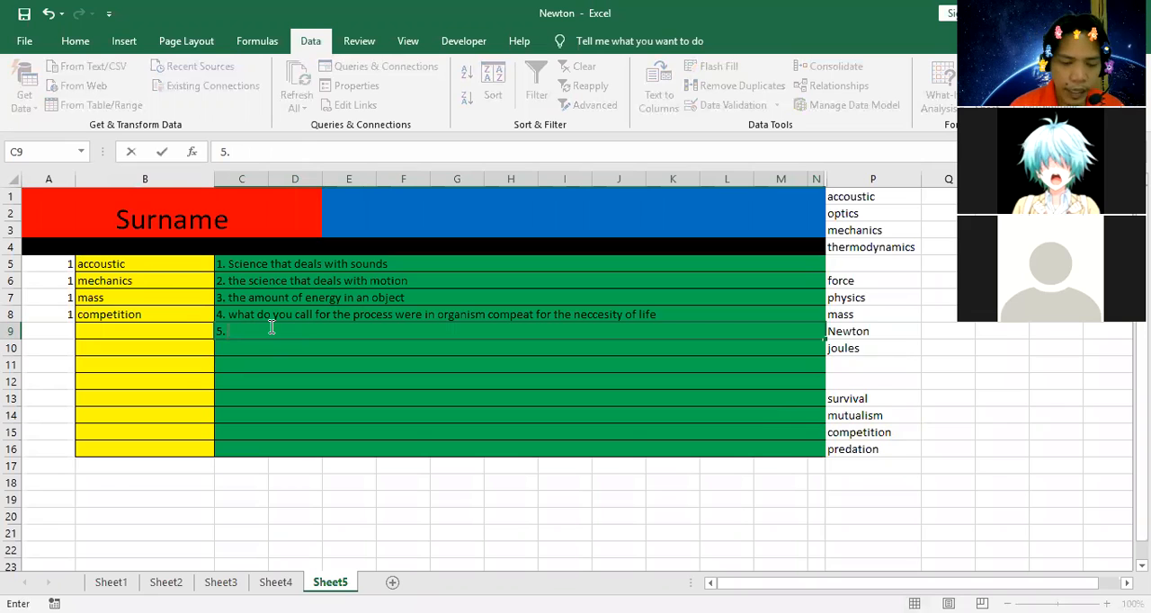
{"action": "type", "text": "what is the sp"}
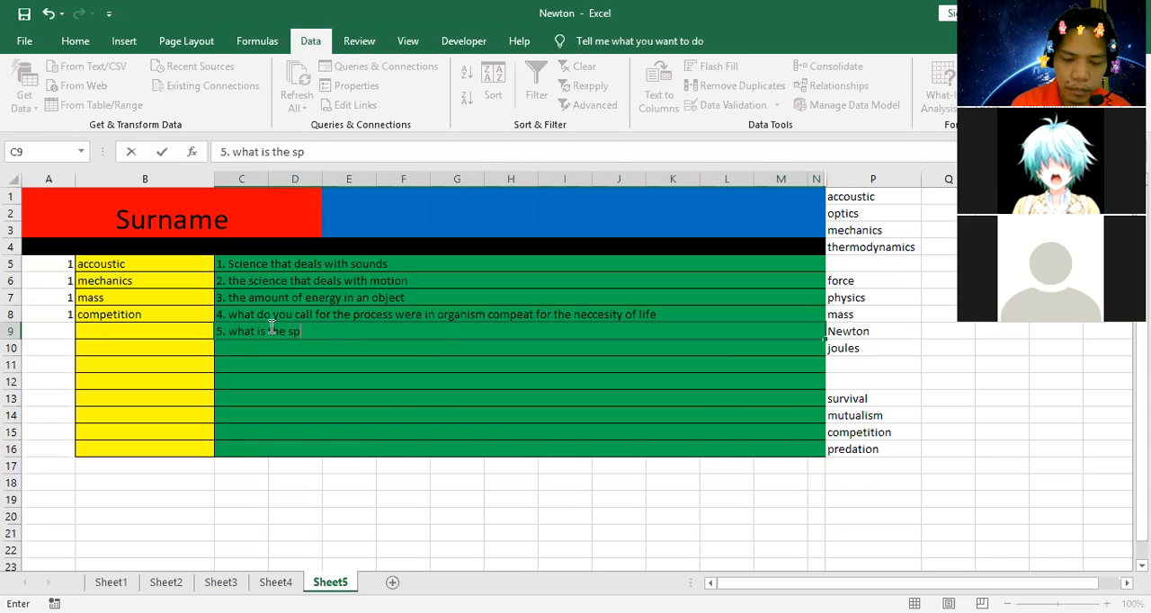
{"action": "type", "text": "eed o"}
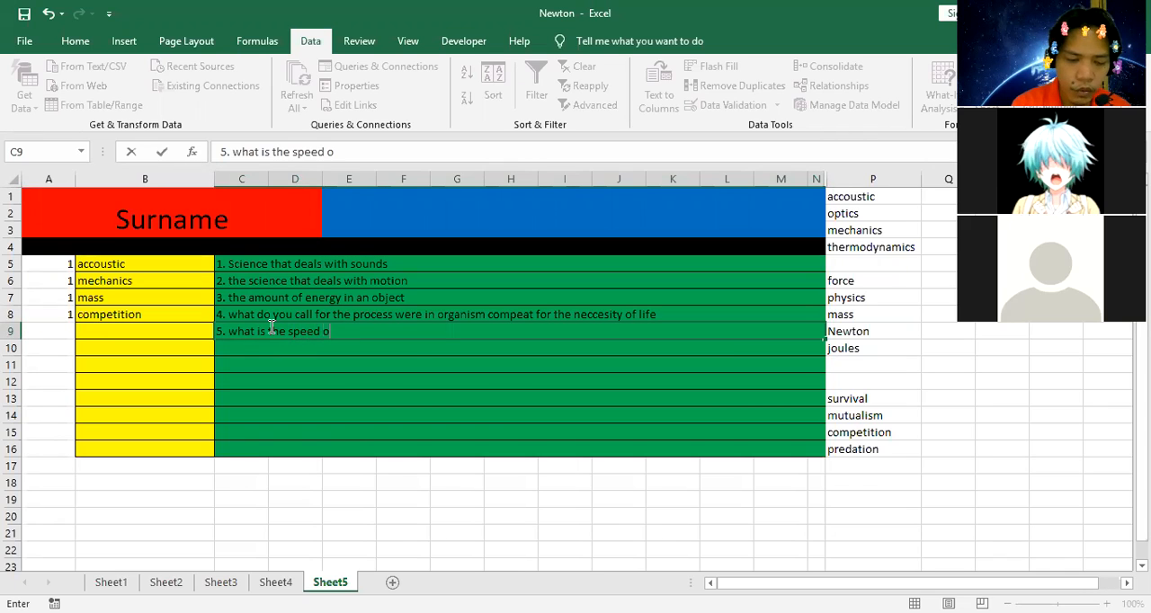
{"action": "type", "text": "f sound"}
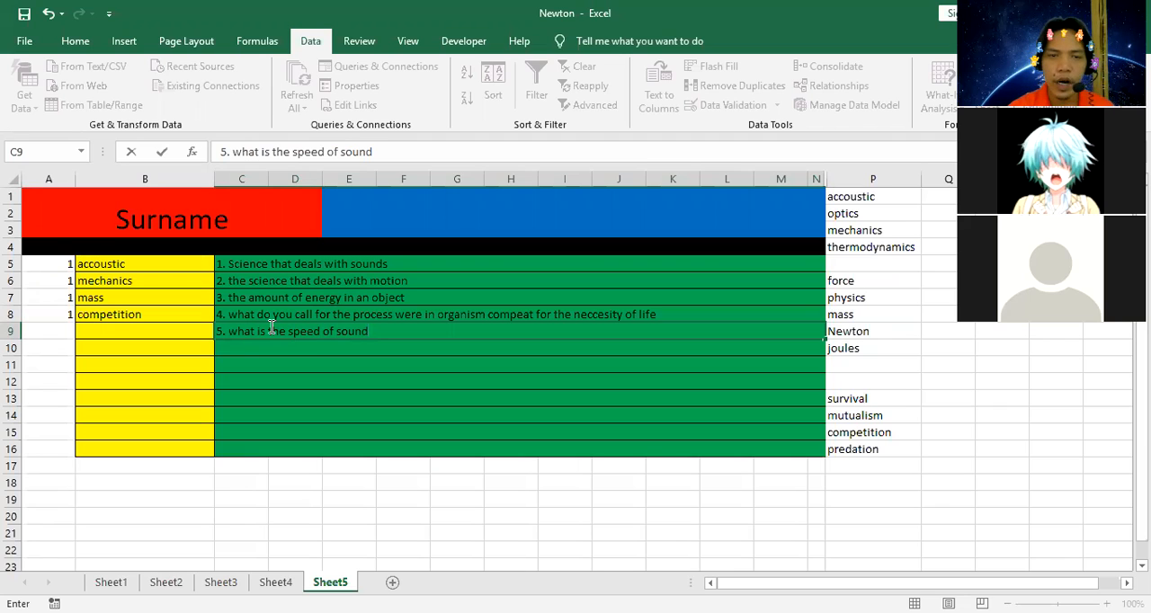
{"action": "left_click", "coordinate": [303, 363]}
{"action": "left_click", "coordinate": [348, 331]}
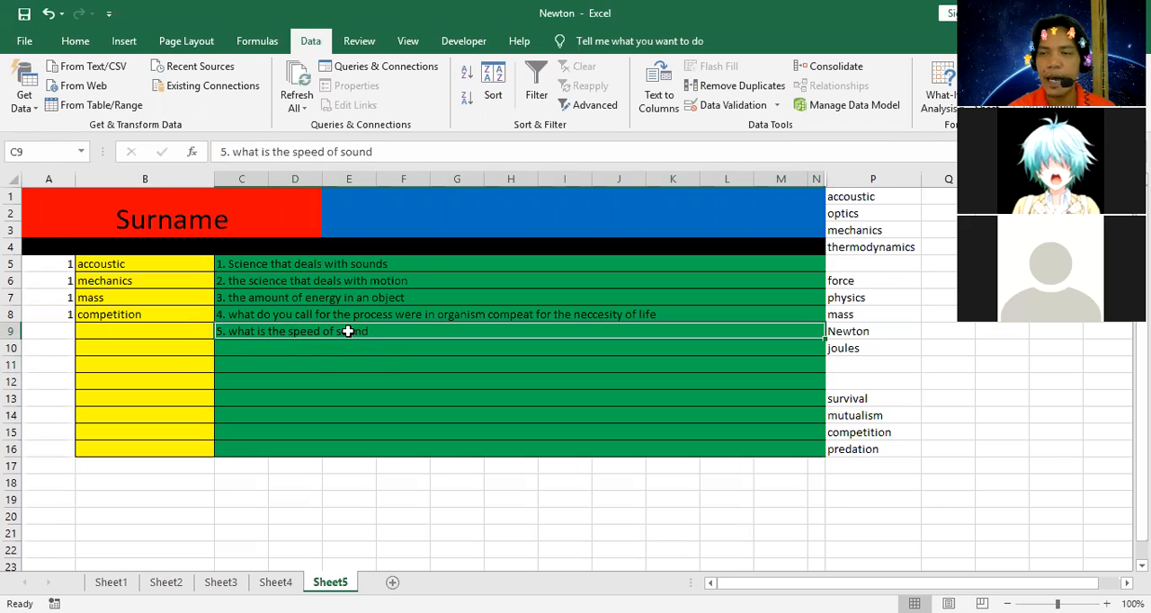
Select the empty cell P17 directly below the question 4 answer choices.
{"action": "left_click", "coordinate": [174, 330]}
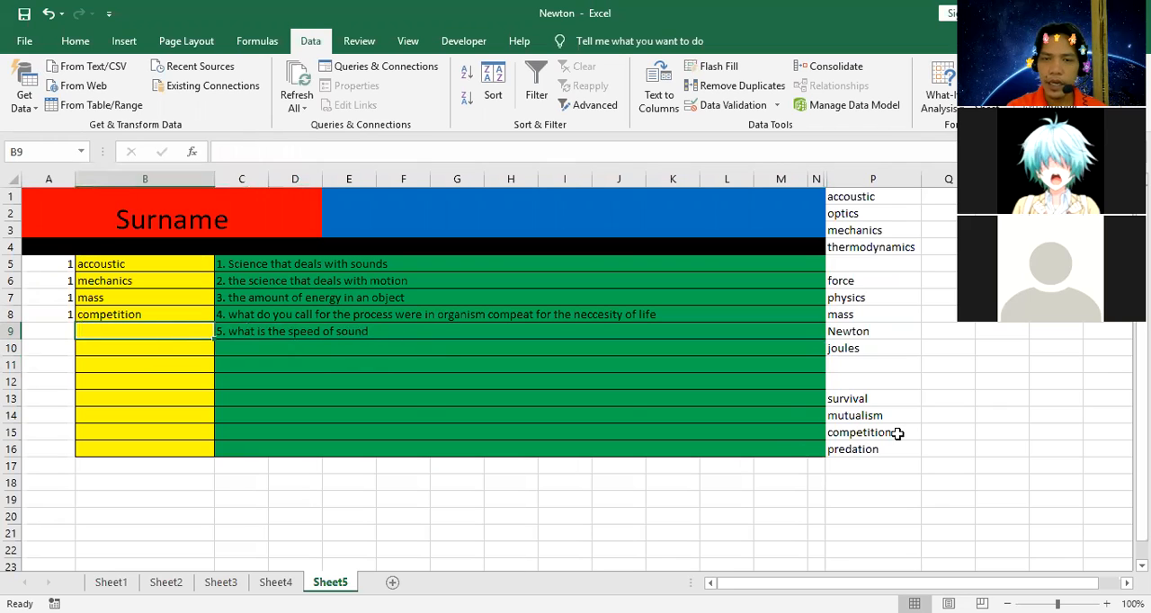
{"action": "left_click", "coordinate": [865, 479]}
{"action": "left_click", "coordinate": [878, 465]}
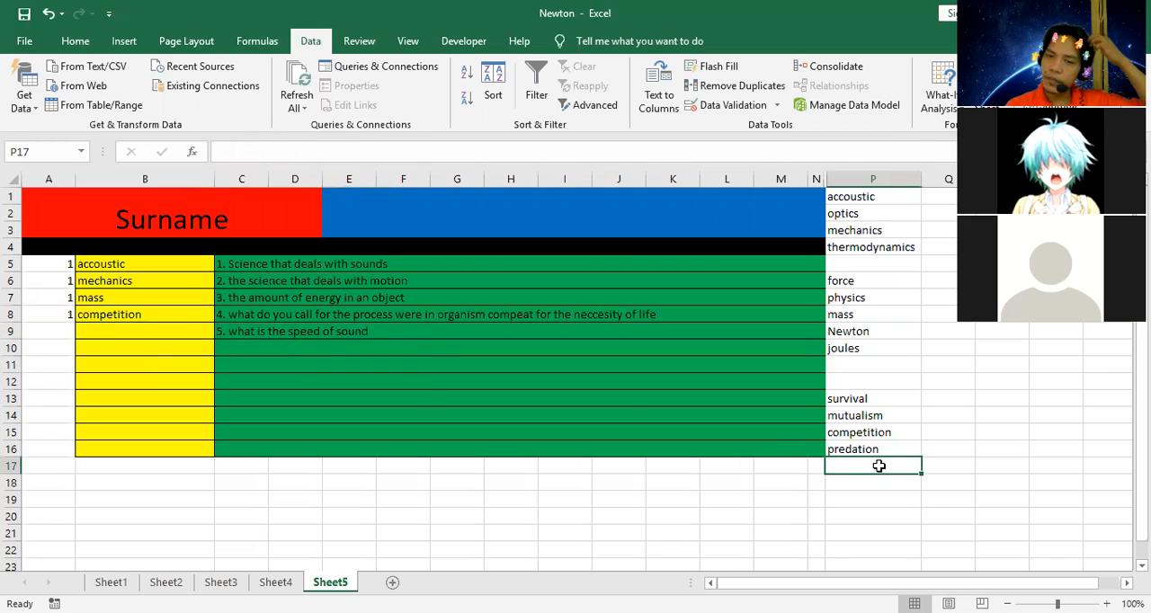
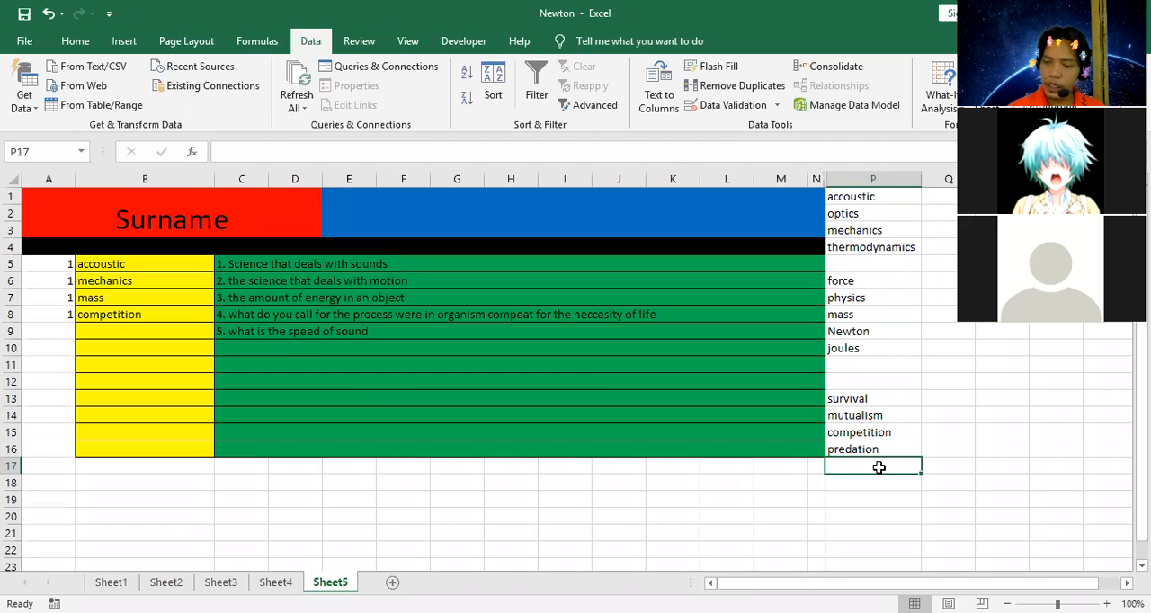
Enter the first question 5 answer choice, "345 m/s2", in P17.
{"action": "type", "text": "345 m/s2"}
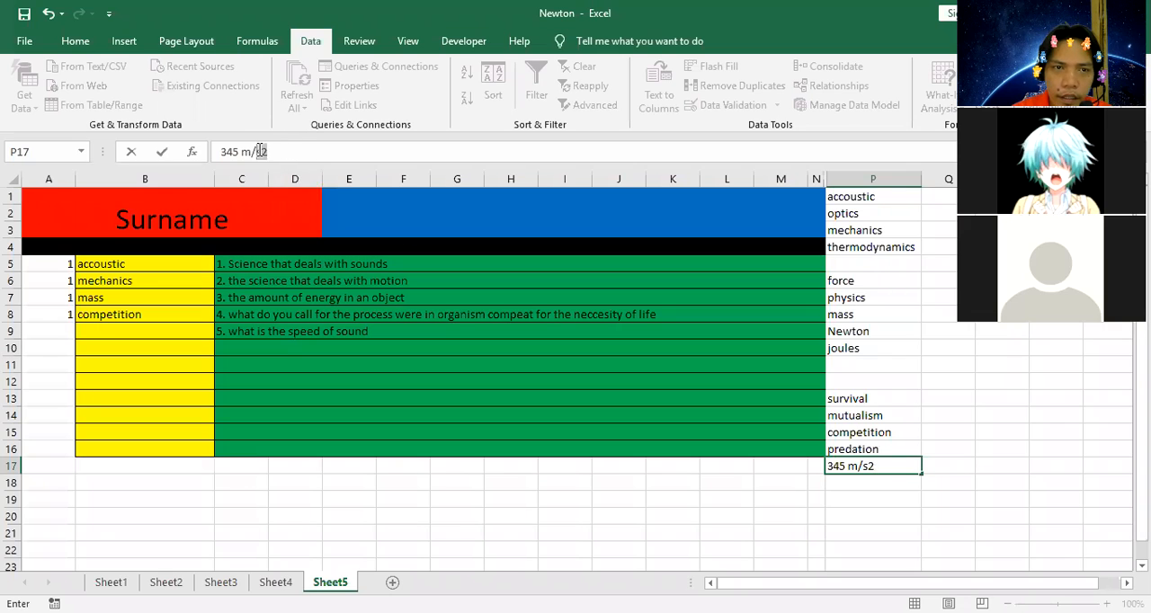
{"action": "left_click", "coordinate": [355, 153]}
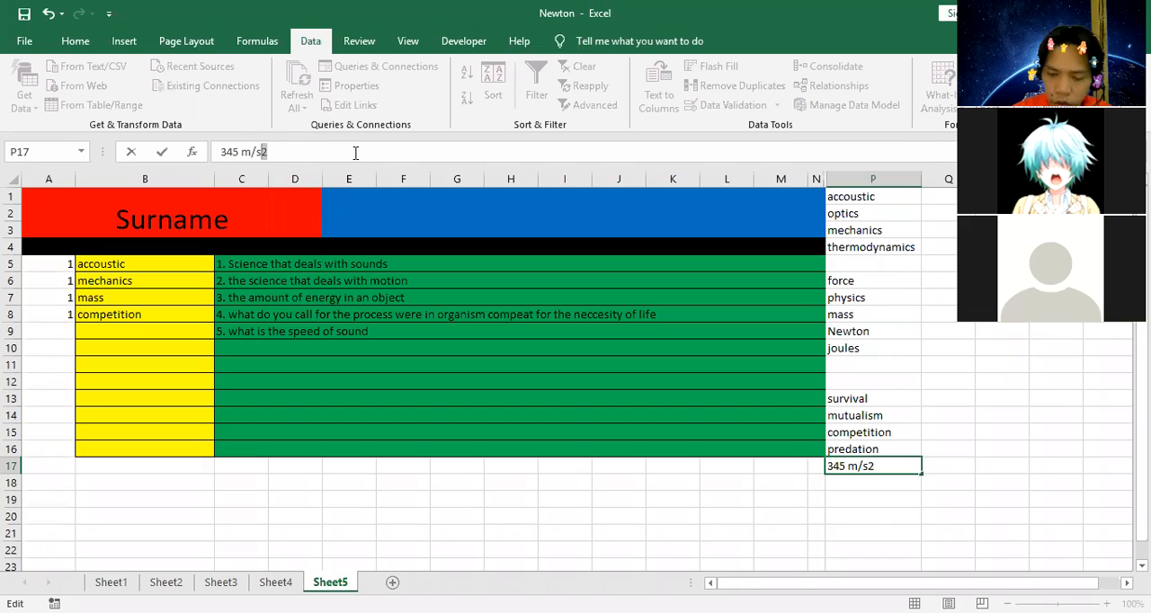
{"action": "left_click", "coordinate": [376, 356]}
{"action": "left_click", "coordinate": [387, 327]}
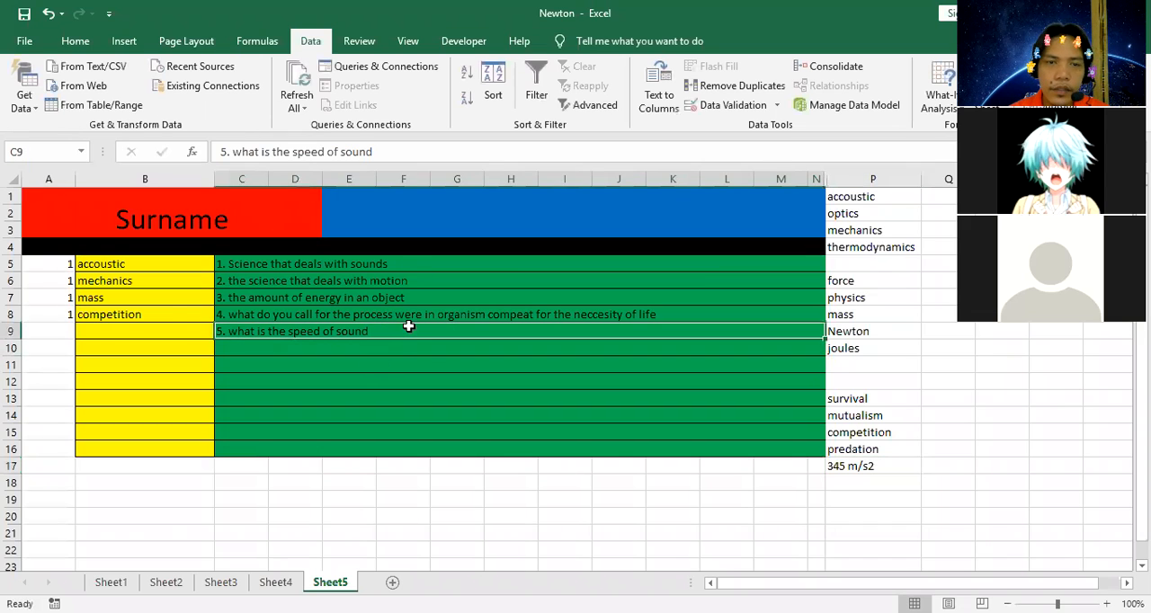
{"action": "left_click", "coordinate": [137, 330]}
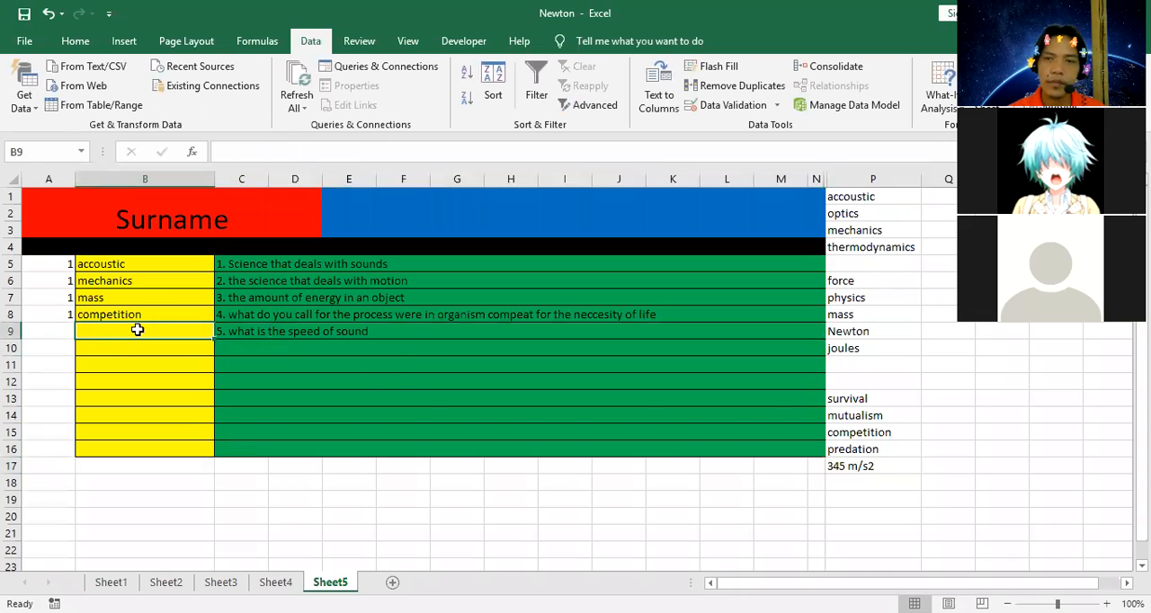
Fill the P17 answer choice down through P20.
{"action": "left_click", "coordinate": [886, 468]}
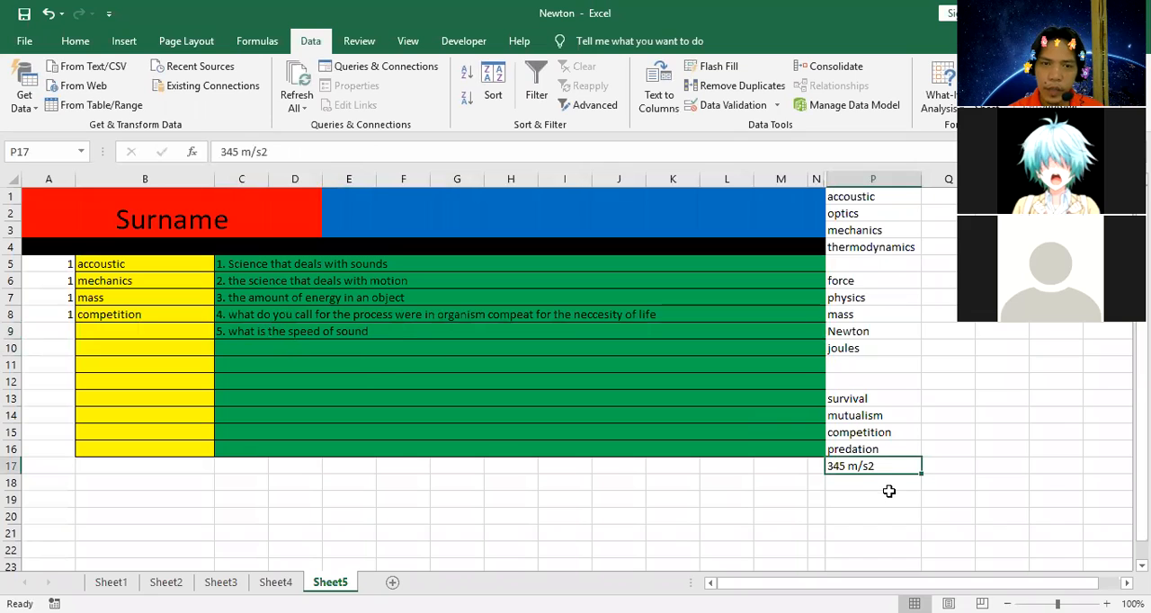
{"action": "left_click_drag", "start_coordinate": [859, 483], "coordinate": [853, 497]}
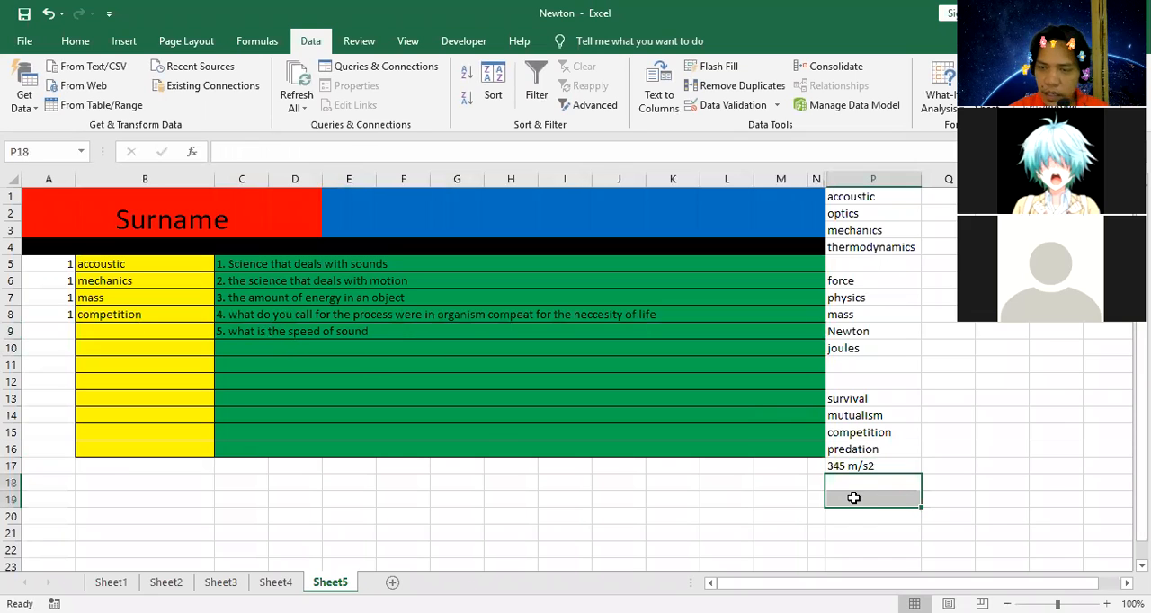
{"action": "left_click", "coordinate": [869, 468]}
{"action": "left_click_drag", "start_coordinate": [921, 475], "coordinate": [909, 522]}
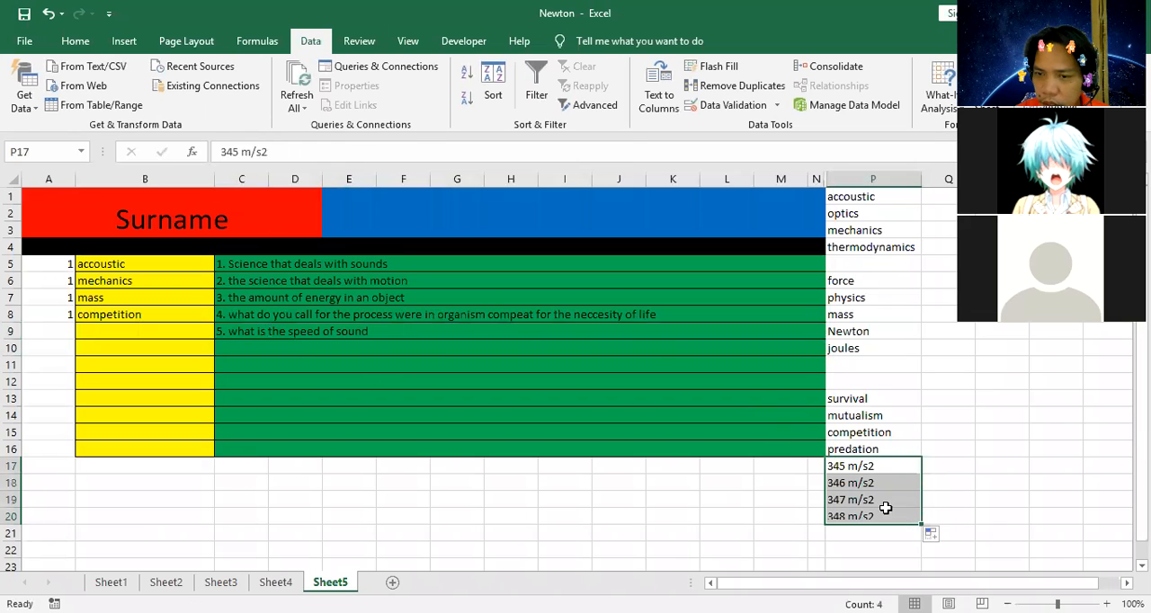
Change the filled answer choices to 343 m/s2 in P18, 342 m/s2 in P19 and 344 m/s2 in P20.
{"action": "double_click", "coordinate": [845, 483]}
{"action": "key", "text": "BackSpace"}
{"action": "type", "text": "3"}
{"action": "double_click", "coordinate": [846, 500]}
{"action": "key", "text": "BackSpace"}
{"action": "type", "text": "2"}
{"action": "left_click", "coordinate": [841, 516]}
{"action": "double_click", "coordinate": [840, 516]}
{"action": "key", "text": "BackSpace"}
{"action": "type", "text": "4"}
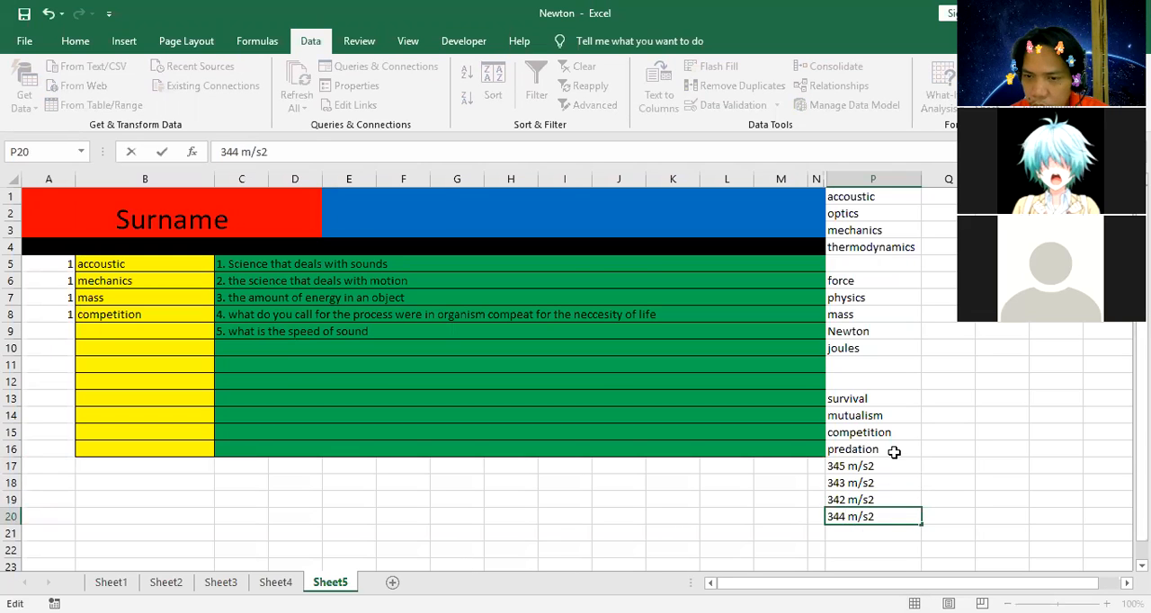
{"action": "left_click", "coordinate": [894, 452]}
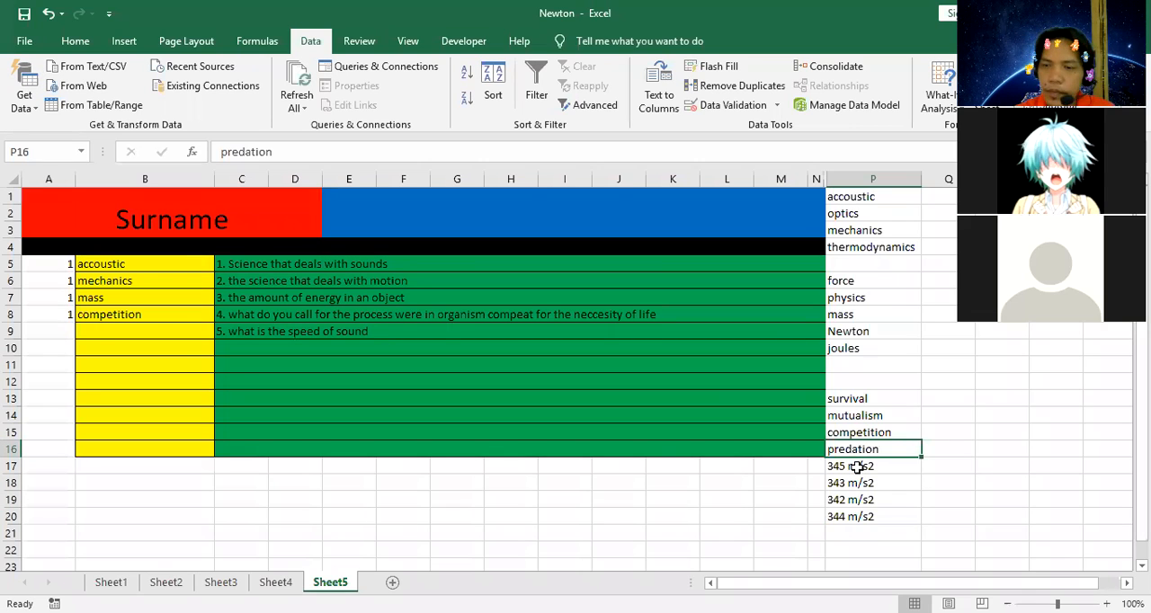
Add a list data validation to B9 that uses the question 5 choices in P17:P20 as its source.
{"action": "left_click", "coordinate": [158, 331]}
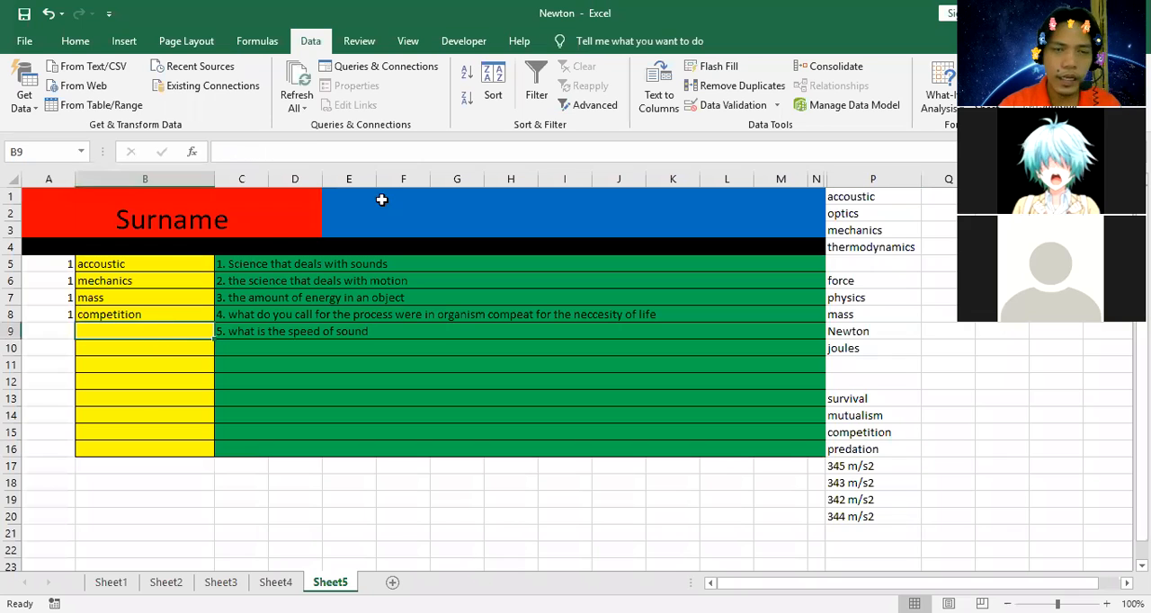
{"action": "left_click", "coordinate": [708, 105]}
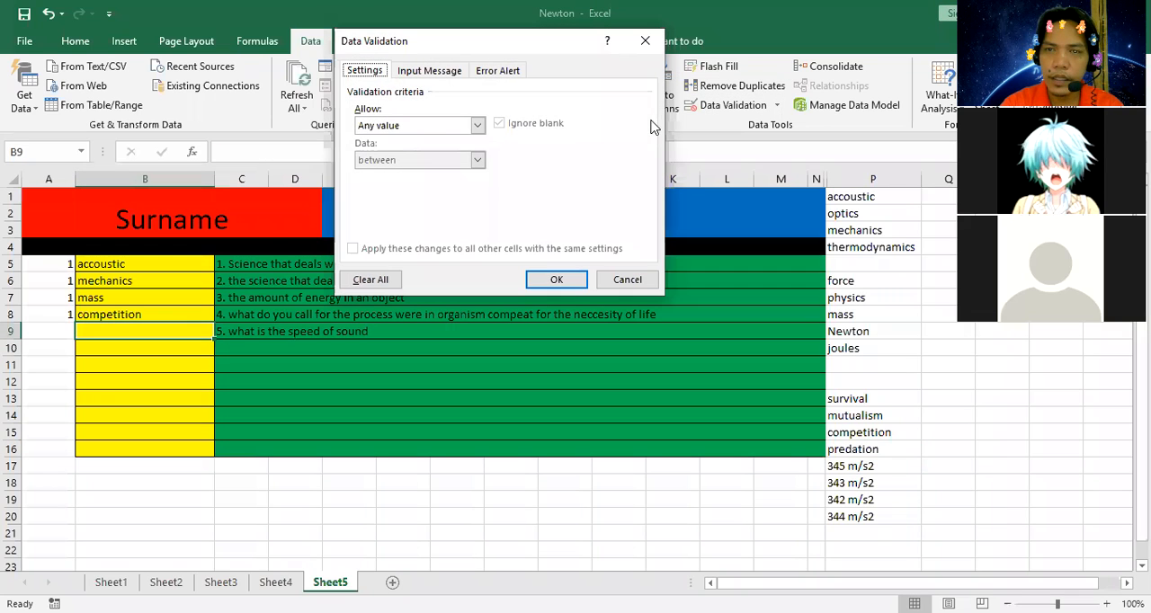
{"action": "left_click", "coordinate": [477, 125]}
{"action": "left_click", "coordinate": [396, 171]}
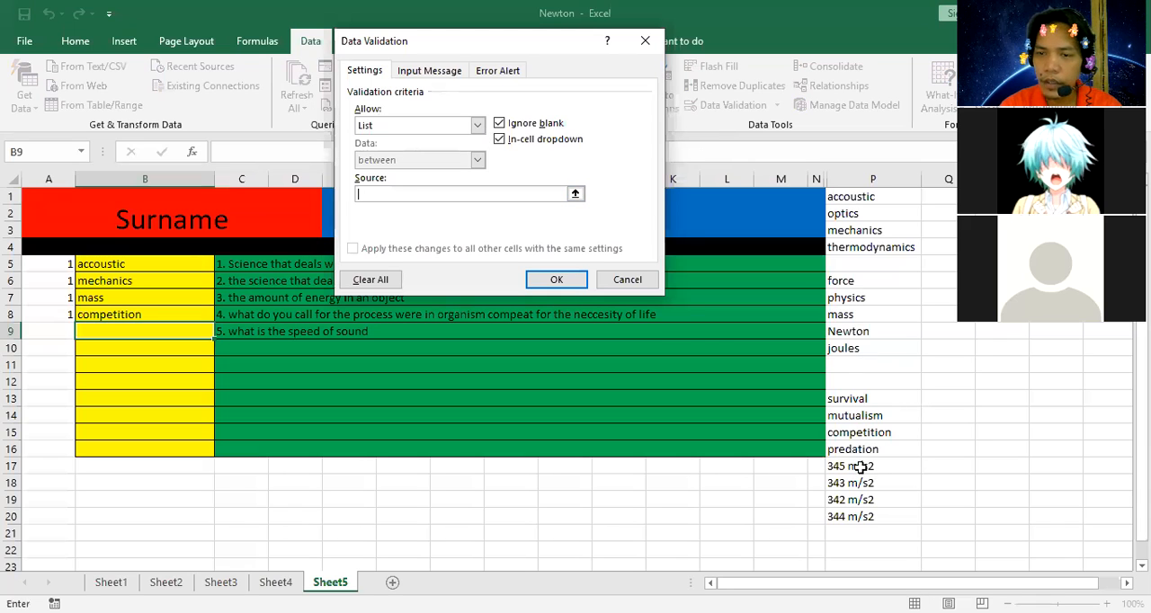
{"action": "left_click_drag", "start_coordinate": [860, 467], "coordinate": [861, 517]}
{"action": "left_click", "coordinate": [556, 279]}
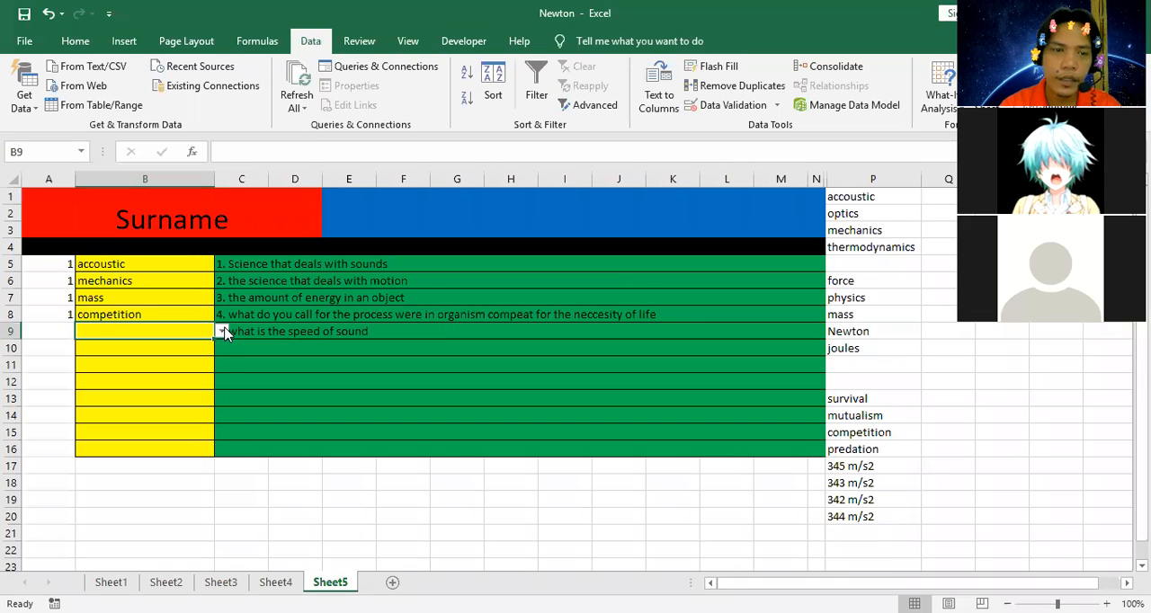
Choose "343 m/s2" as the answer to question 5 from the dropdown list in B9.
{"action": "left_click", "coordinate": [221, 331]}
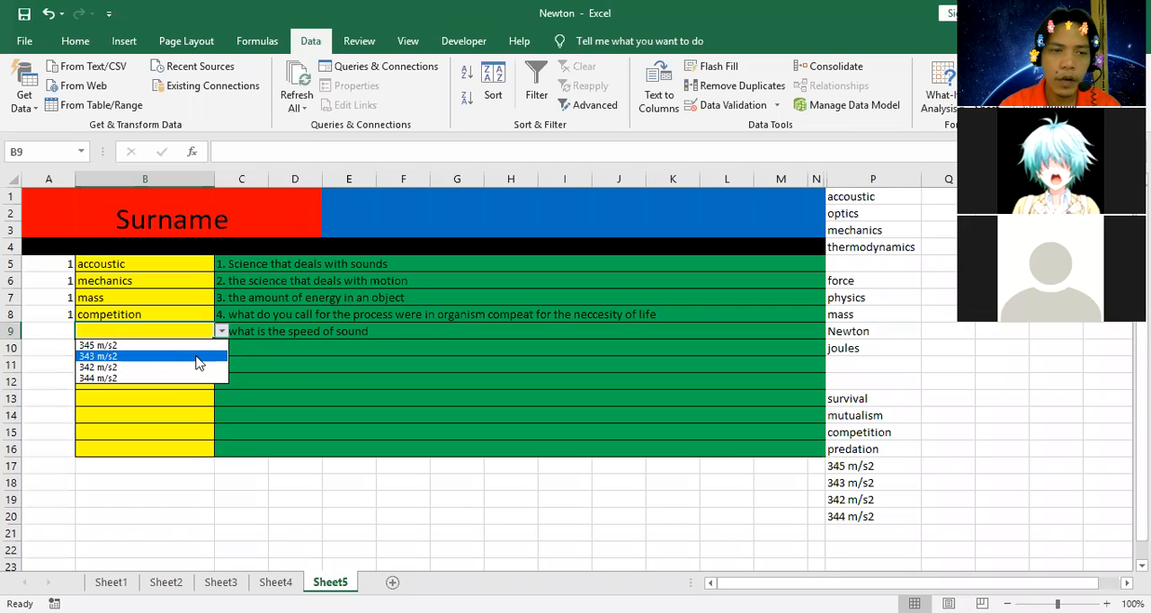
{"action": "left_click", "coordinate": [193, 368]}
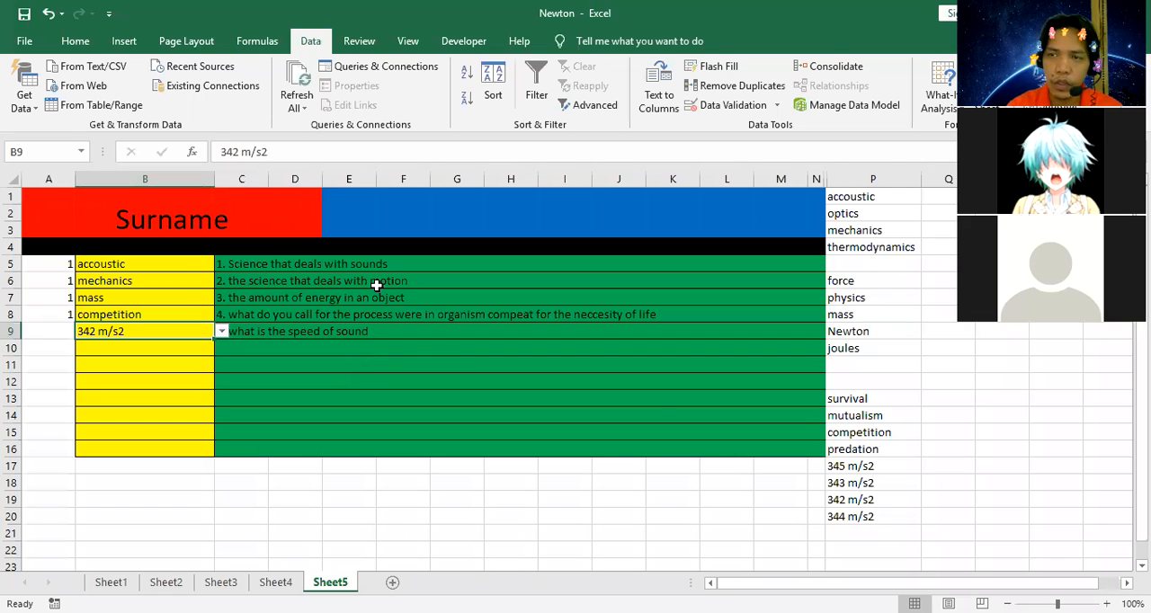
{"action": "left_click", "coordinate": [222, 330]}
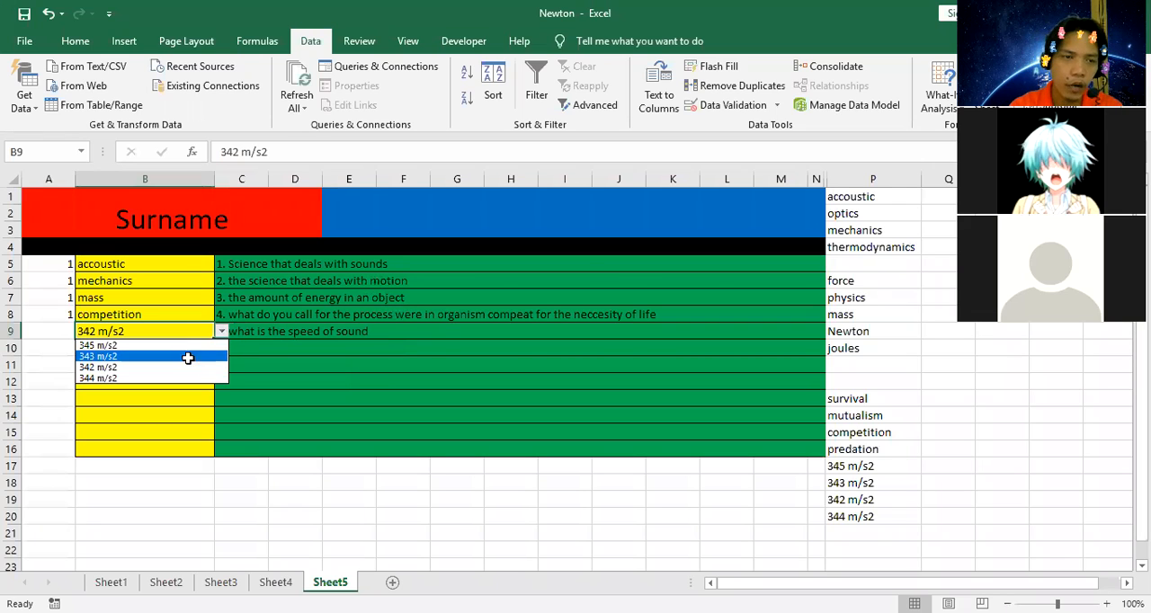
{"action": "left_click", "coordinate": [190, 357]}
Enter the question 5 scoring formula =IF(B9=P18,1,0) in A9, with "343 m/s2" as the correct answer.
{"action": "left_click", "coordinate": [65, 331]}
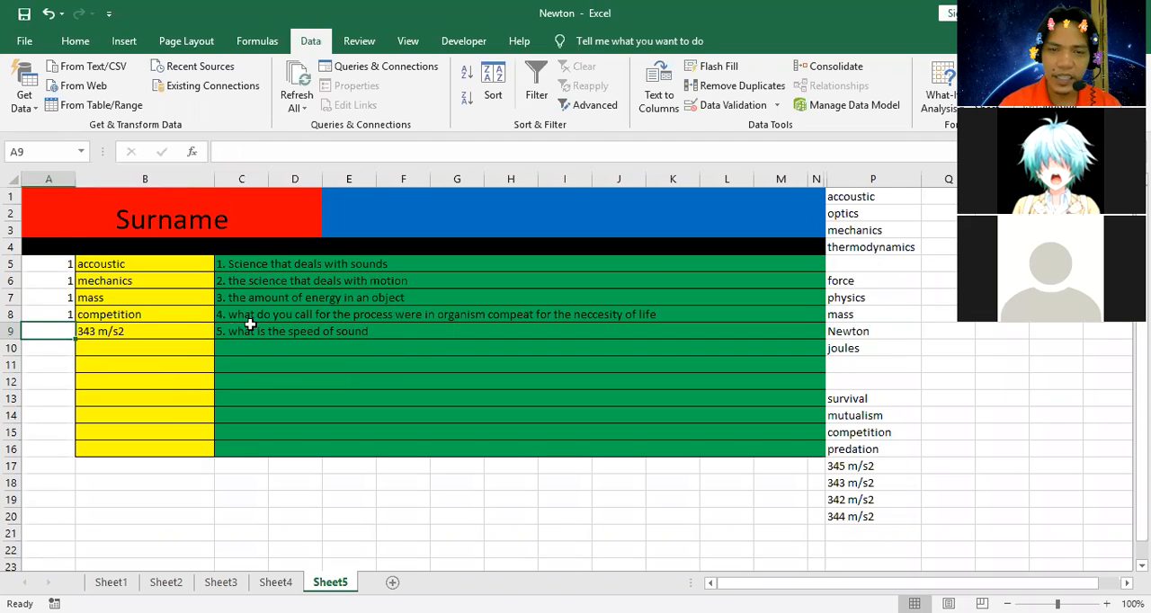
{"action": "type", "text": "="}
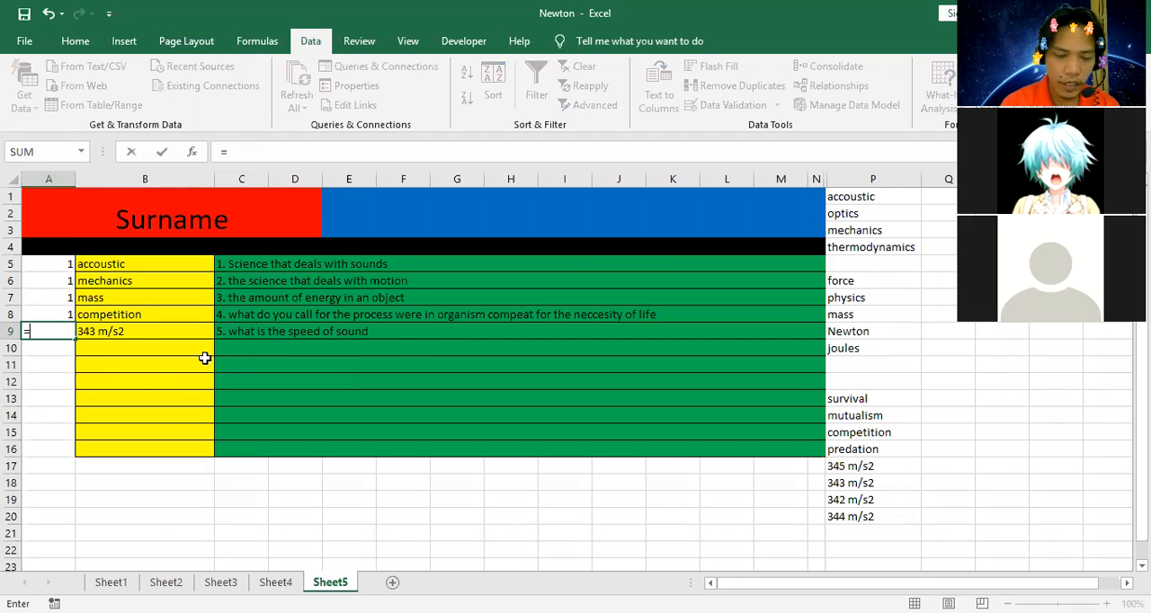
{"action": "type", "text": "if("}
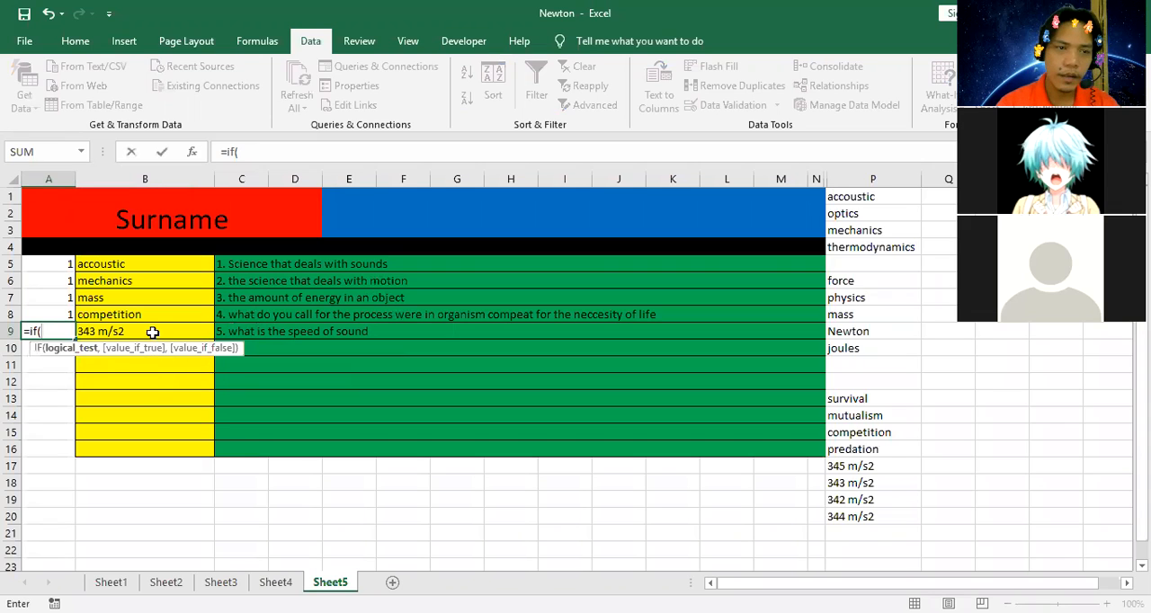
{"action": "left_click", "coordinate": [153, 332]}
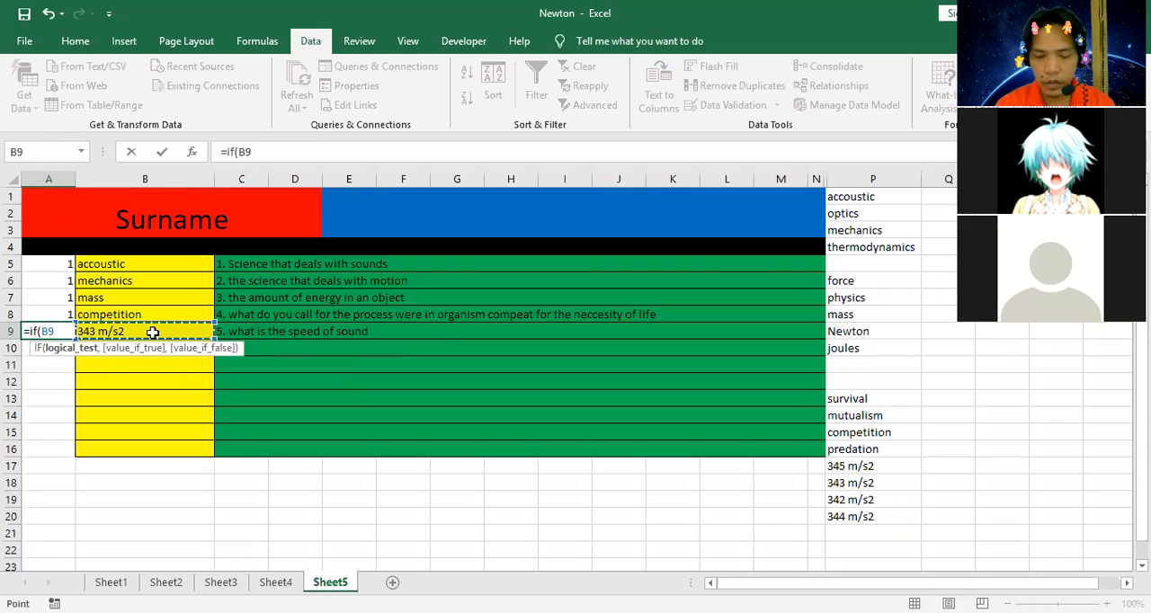
{"action": "type", "text": "="}
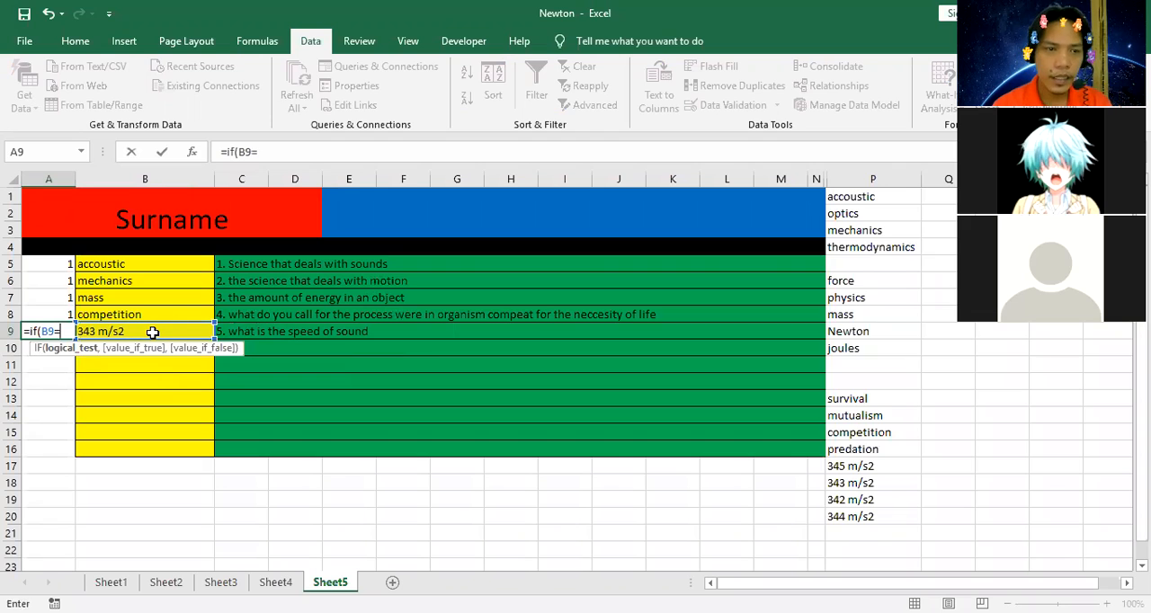
{"action": "left_click", "coordinate": [850, 483]}
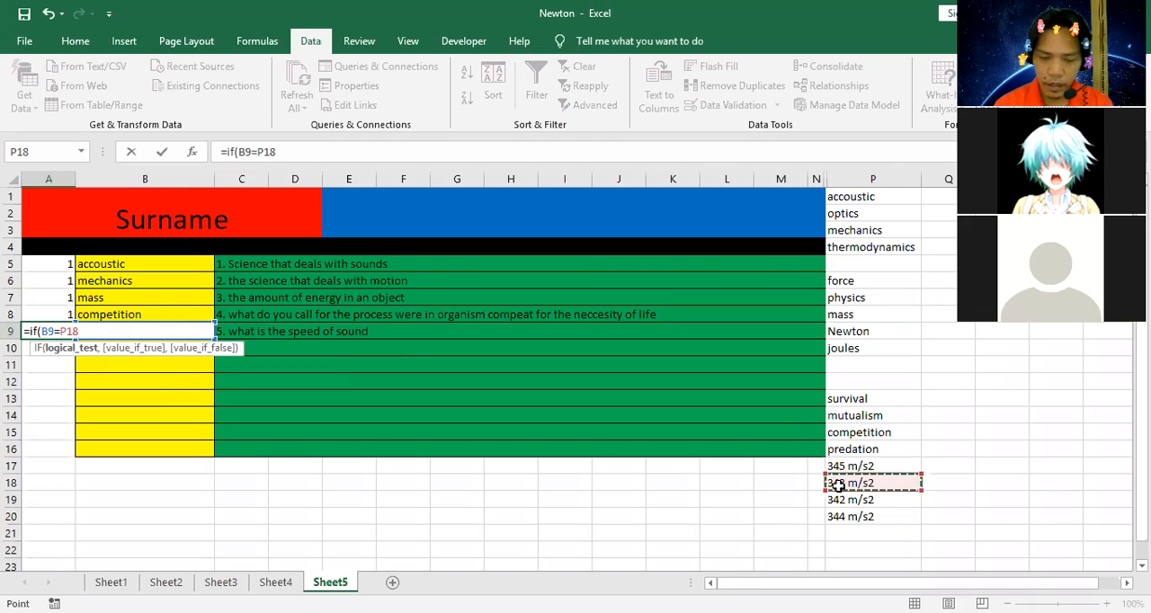
{"action": "type", "text": ",1,0"}
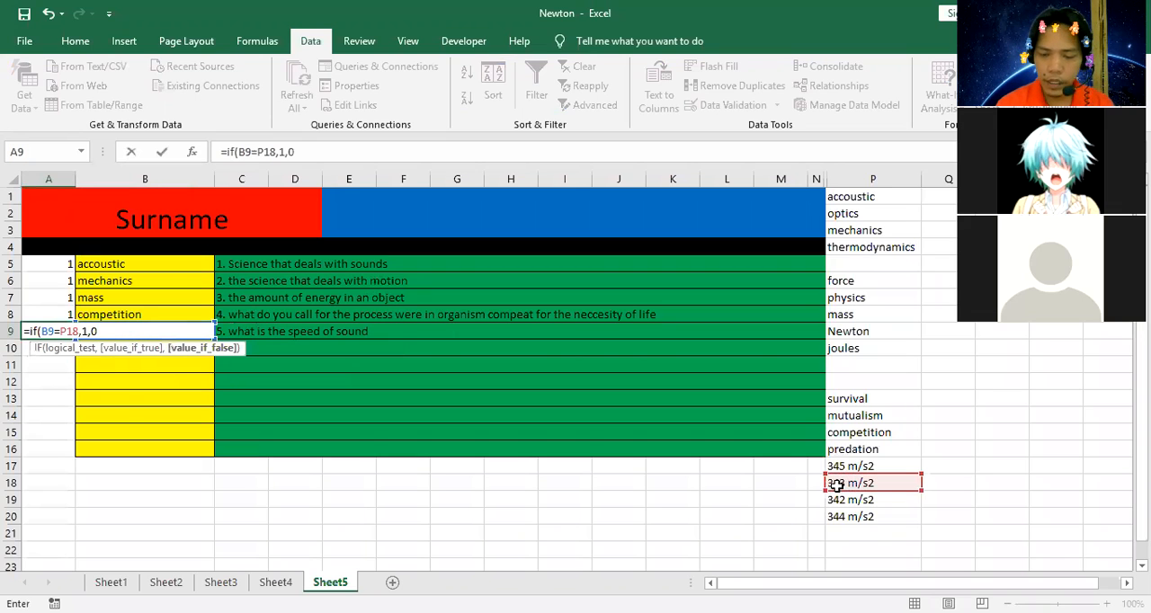
{"action": "type", "text": ")"}
{"action": "key", "text": "Return"}
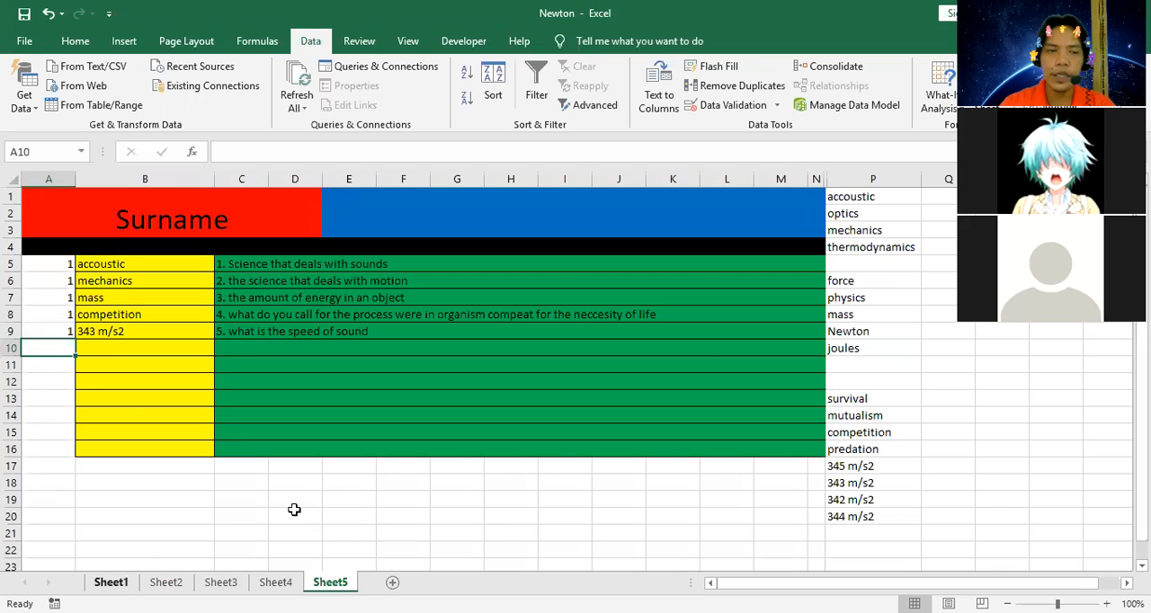
Add a new worksheet after Sheet5 and open it.
{"action": "left_click", "coordinate": [392, 581]}
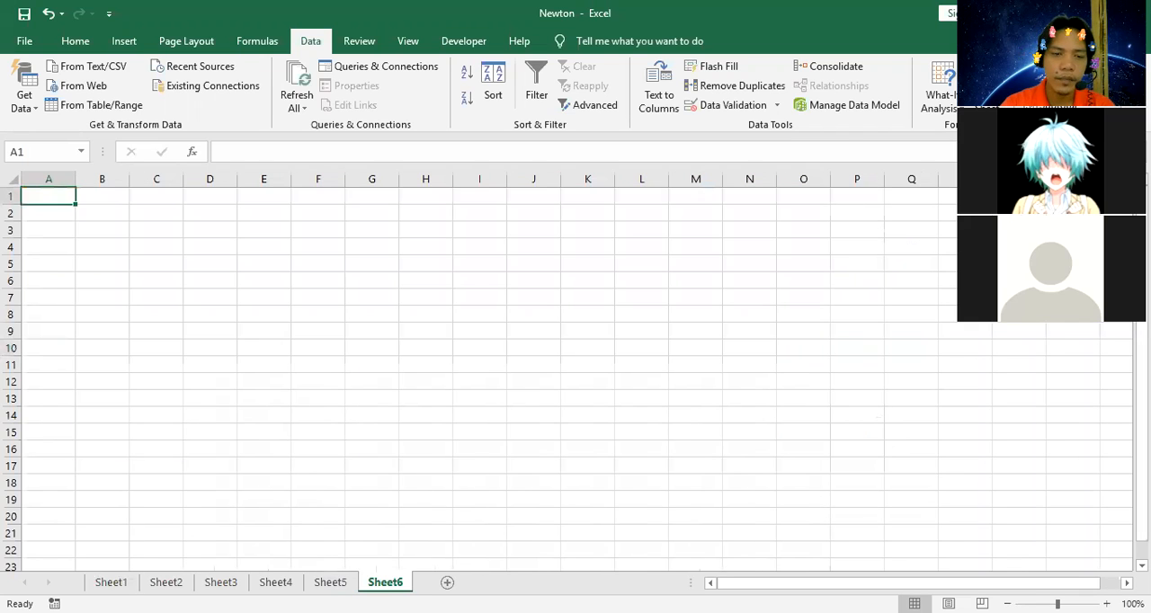
{"action": "left_click", "coordinate": [330, 582]}
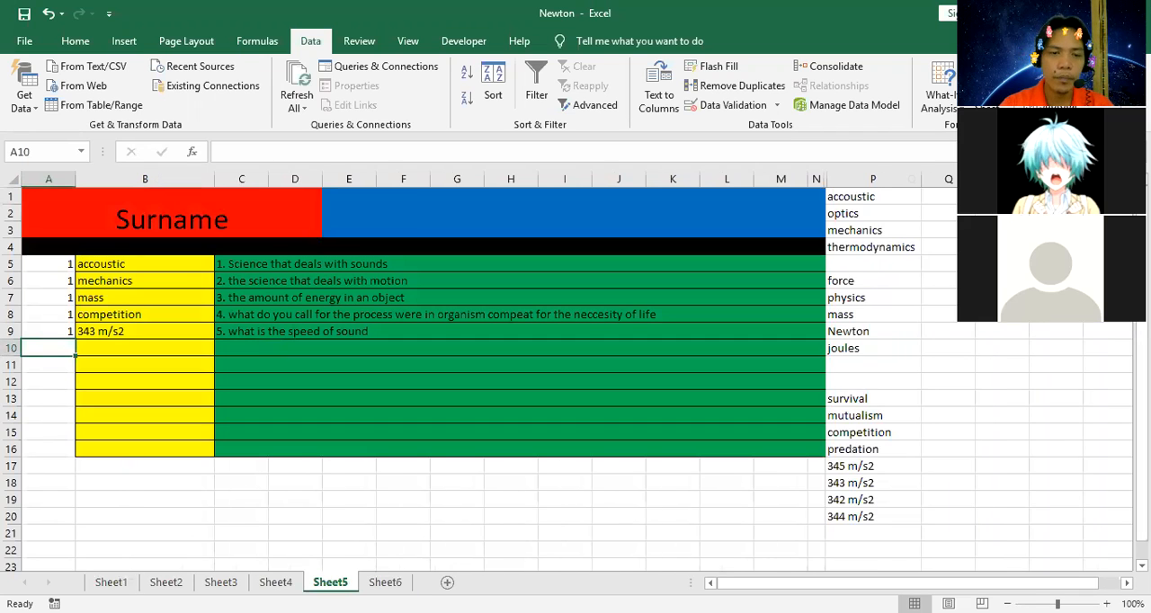
{"action": "left_click", "coordinate": [385, 583]}
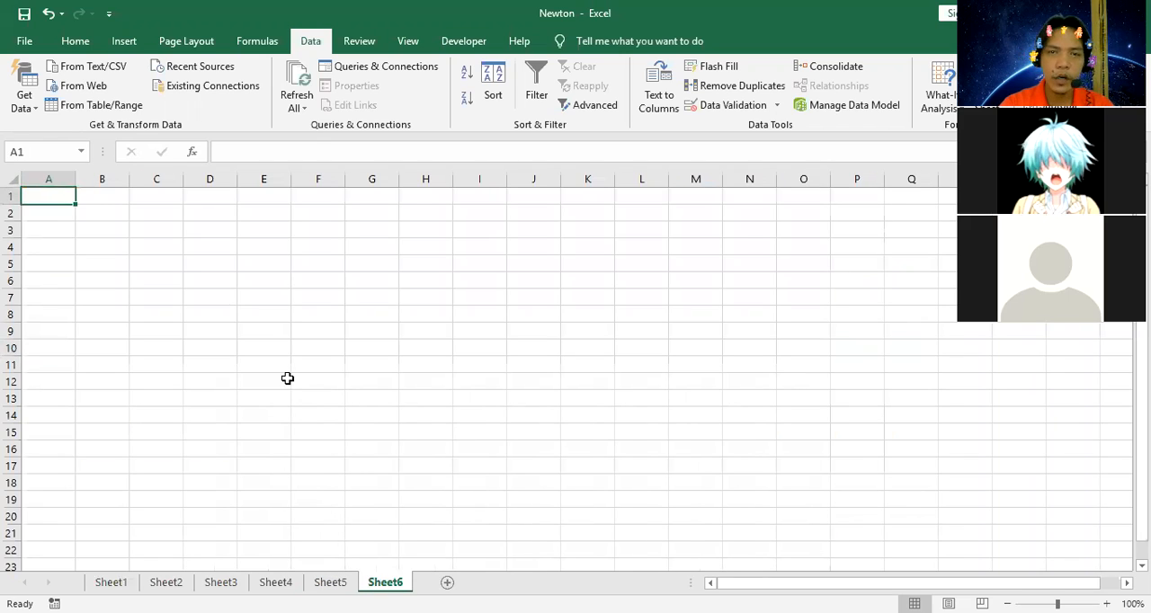
Merge and center the cell range D3:H5 on Sheet6.
{"action": "left_click_drag", "start_coordinate": [299, 231], "coordinate": [534, 275]}
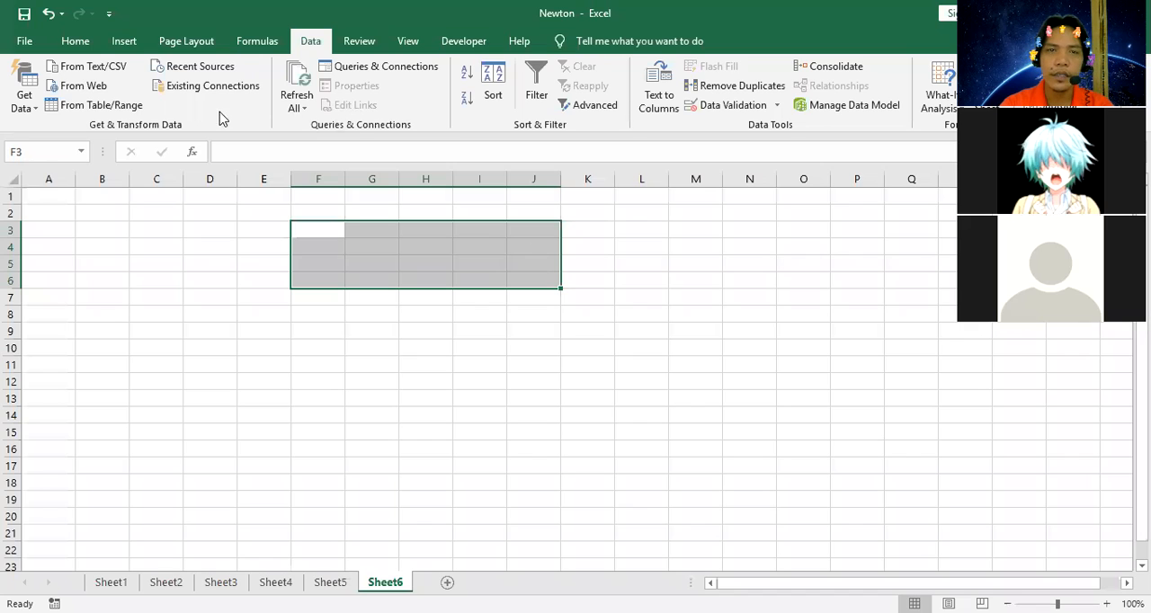
{"action": "left_click_drag", "start_coordinate": [203, 227], "coordinate": [409, 260]}
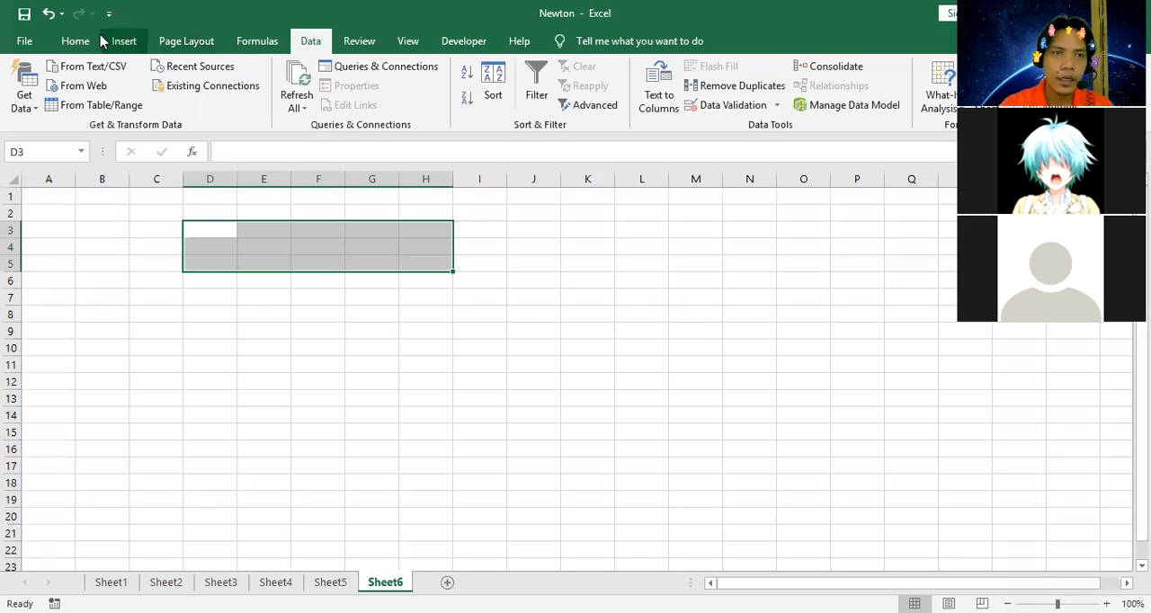
{"action": "left_click", "coordinate": [75, 41]}
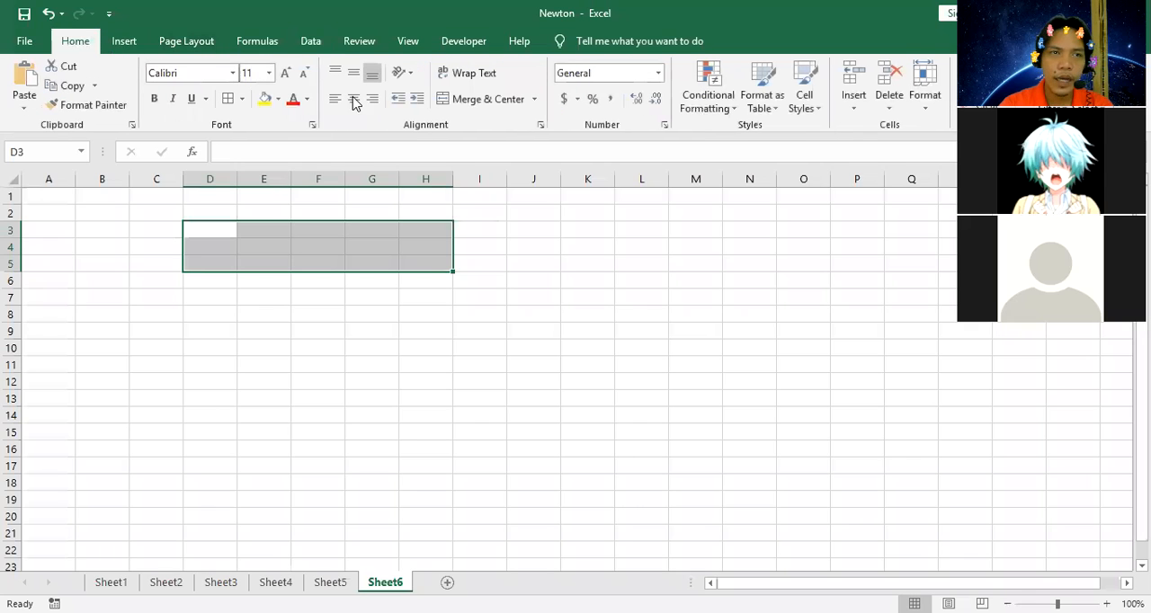
{"action": "left_click", "coordinate": [469, 99]}
Set the merged block D3:H5 to the Algerian font at size 22.
{"action": "left_click", "coordinate": [269, 73]}
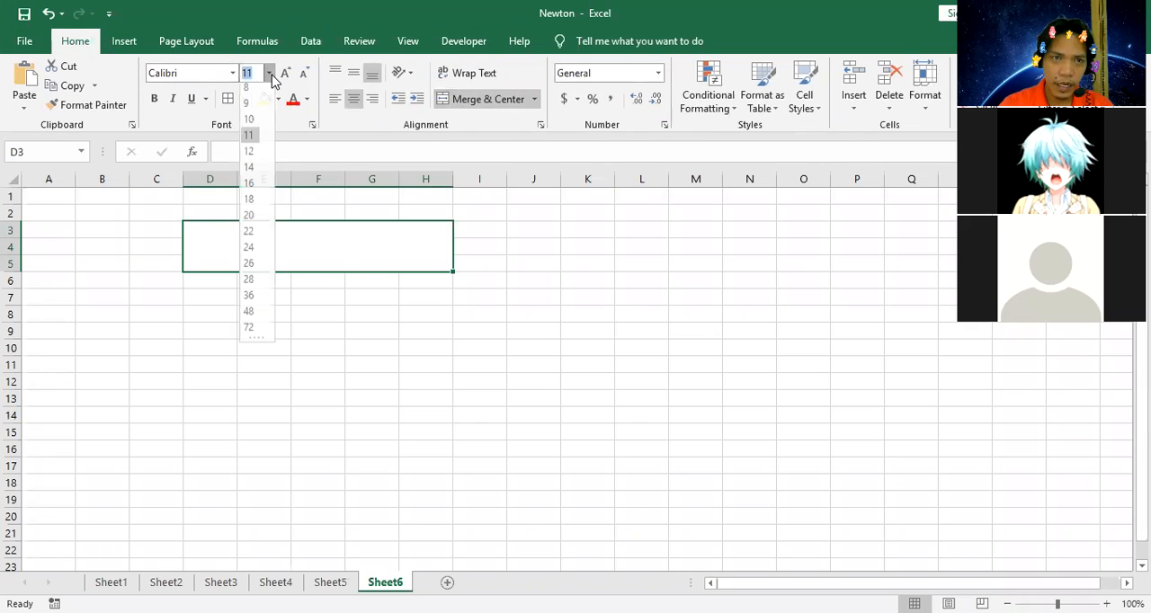
{"action": "left_click", "coordinate": [250, 231]}
{"action": "left_click", "coordinate": [234, 76]}
{"action": "left_click", "coordinate": [208, 204]}
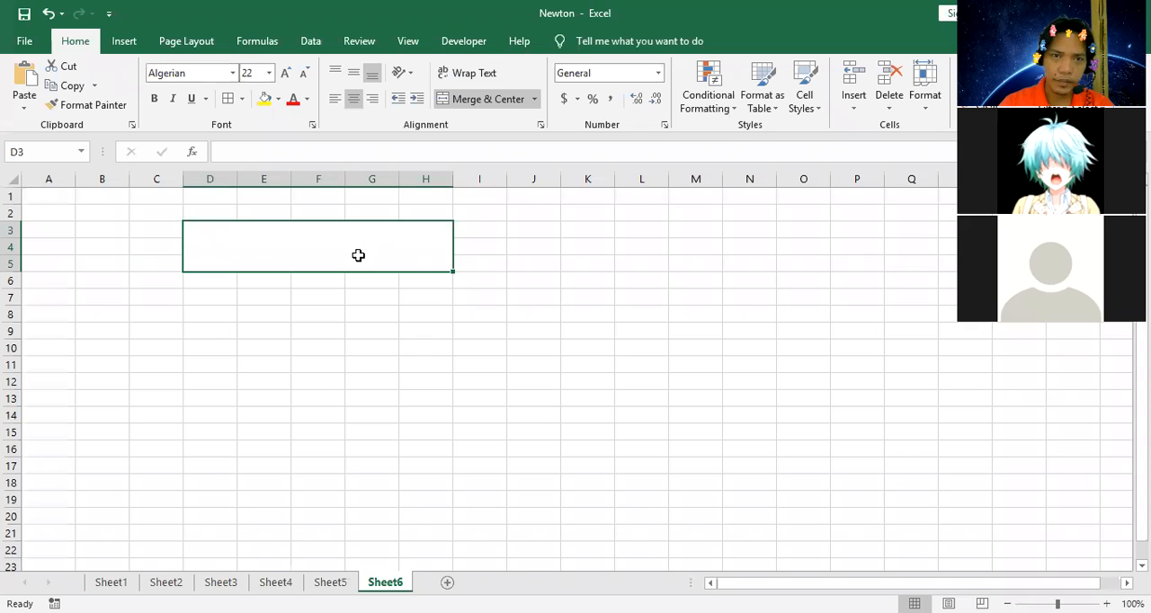
Fill the merged block D3:H5 across to I3:M5 and enter "your score is" in the new block.
{"action": "left_click_drag", "start_coordinate": [451, 272], "coordinate": [715, 272]}
{"action": "left_click", "coordinate": [411, 260]}
{"action": "left_click", "coordinate": [530, 265]}
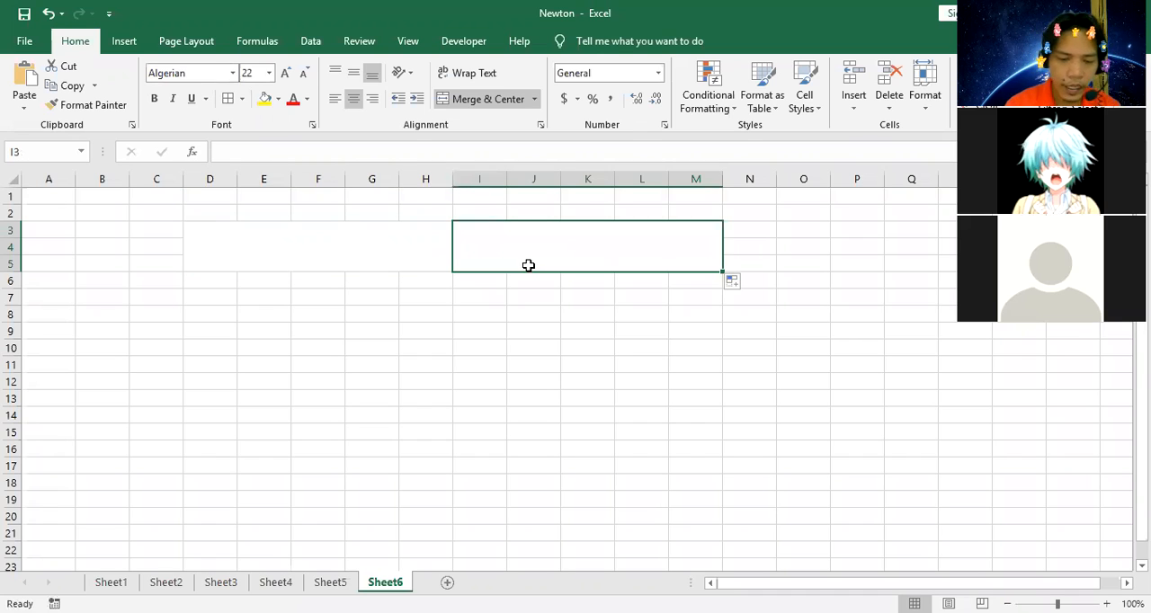
{"action": "type", "text": "your score is"}
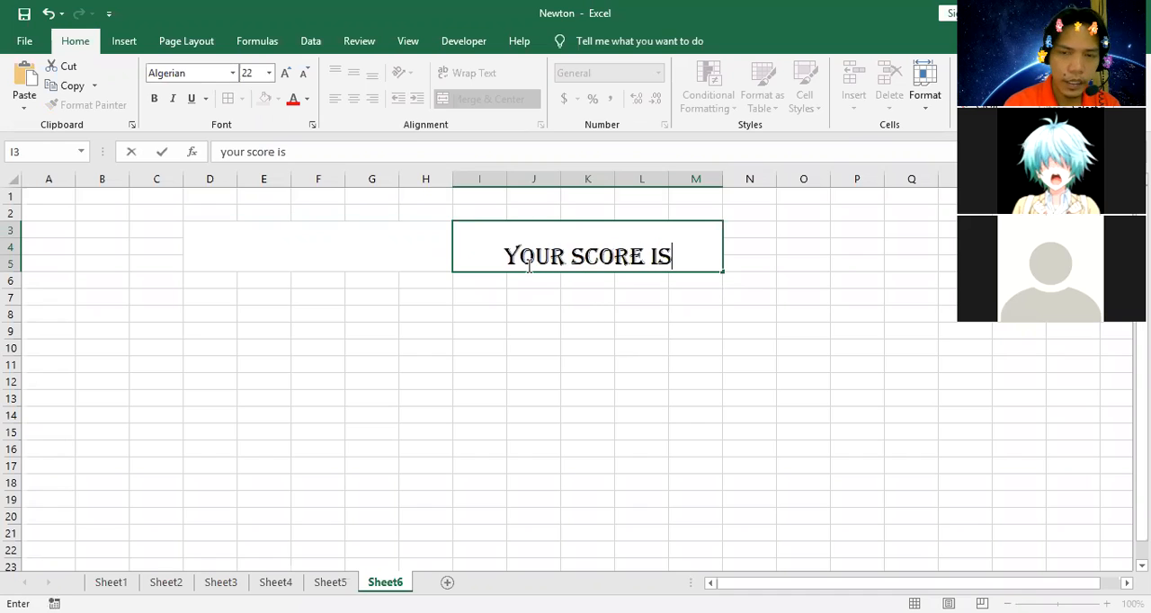
{"action": "left_click_drag", "start_coordinate": [329, 332], "coordinate": [378, 328]}
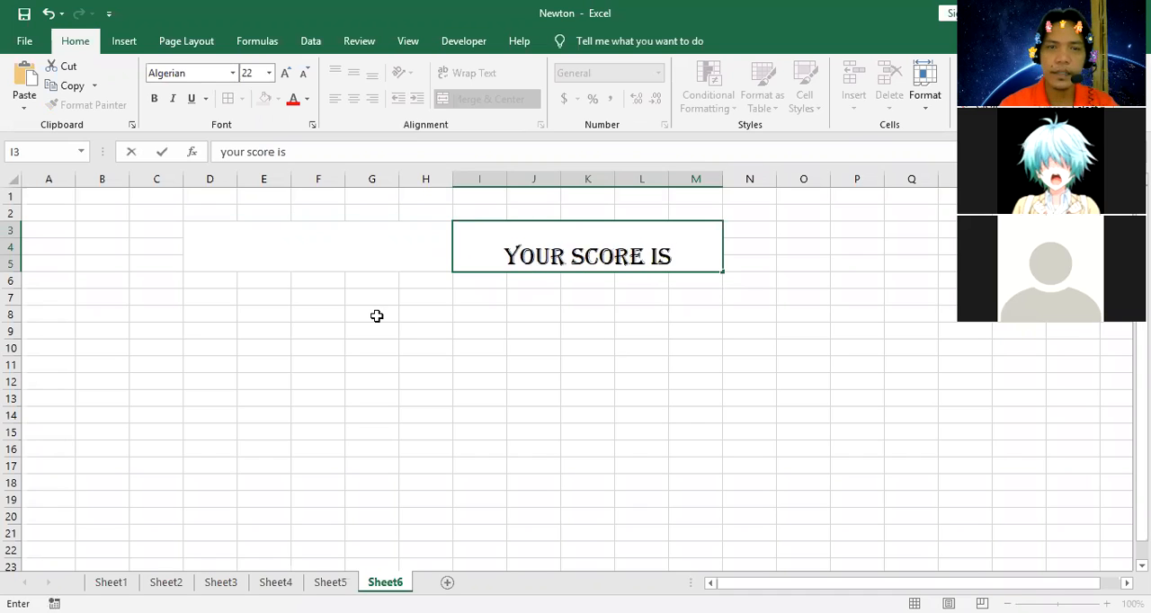
Fill the "your score is" block with yellow and the empty merged block D3:H5 with light green.
{"action": "left_click", "coordinate": [573, 235]}
{"action": "left_click", "coordinate": [264, 98]}
{"action": "left_click", "coordinate": [293, 252]}
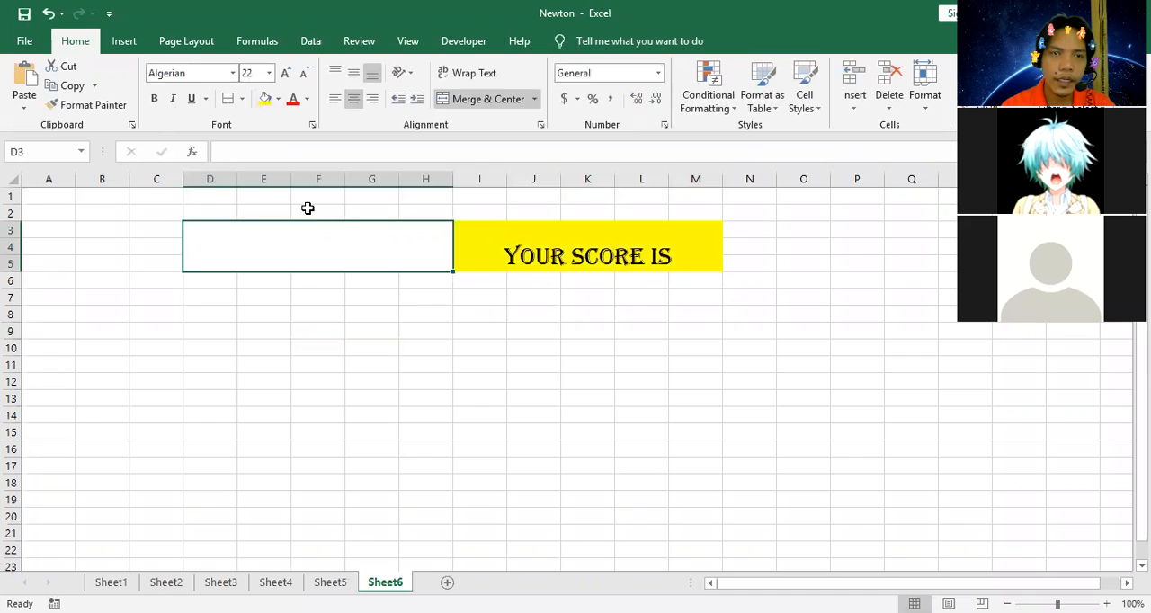
{"action": "left_click", "coordinate": [278, 99]}
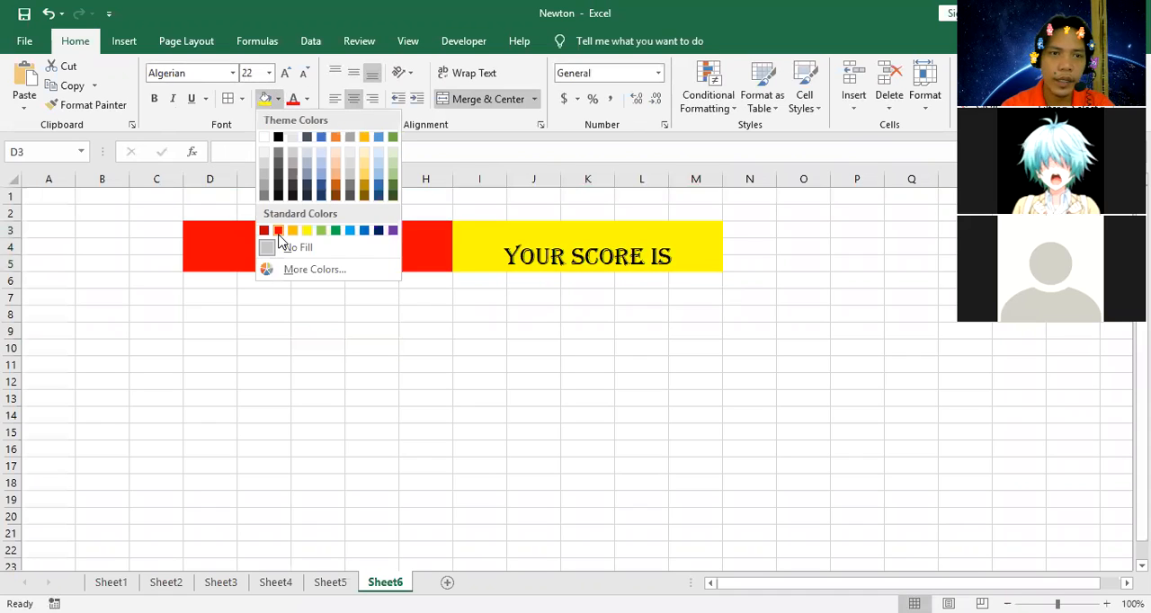
{"action": "left_click", "coordinate": [322, 231]}
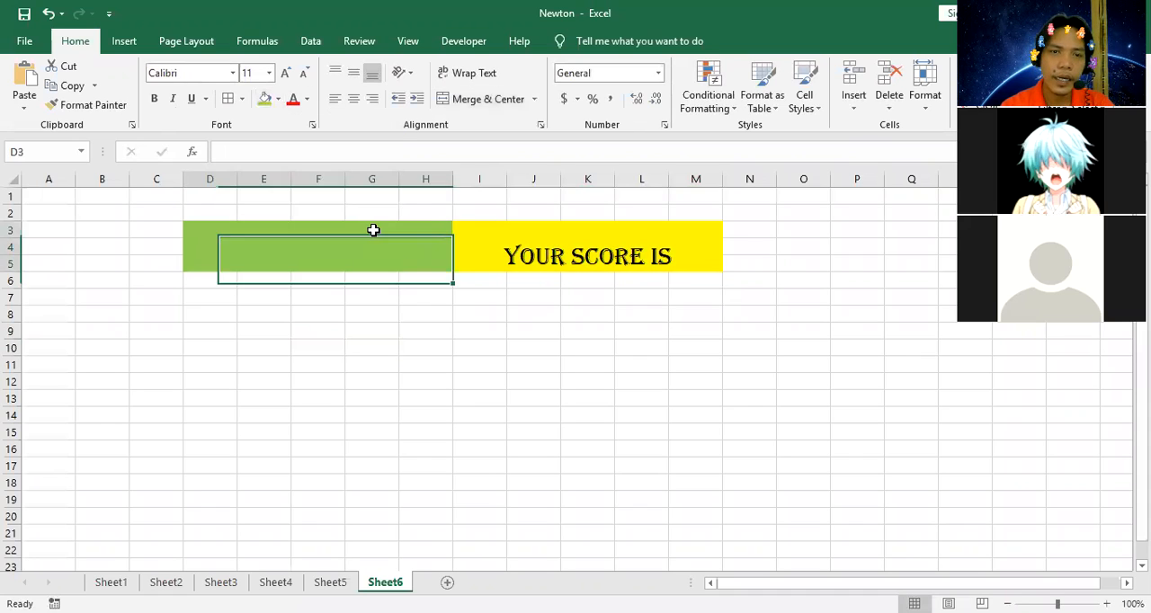
Link the green block D3:H5 to the surname entry on the quiz sheet with the formula =Sheet5!E1.
{"action": "type", "text": "="}
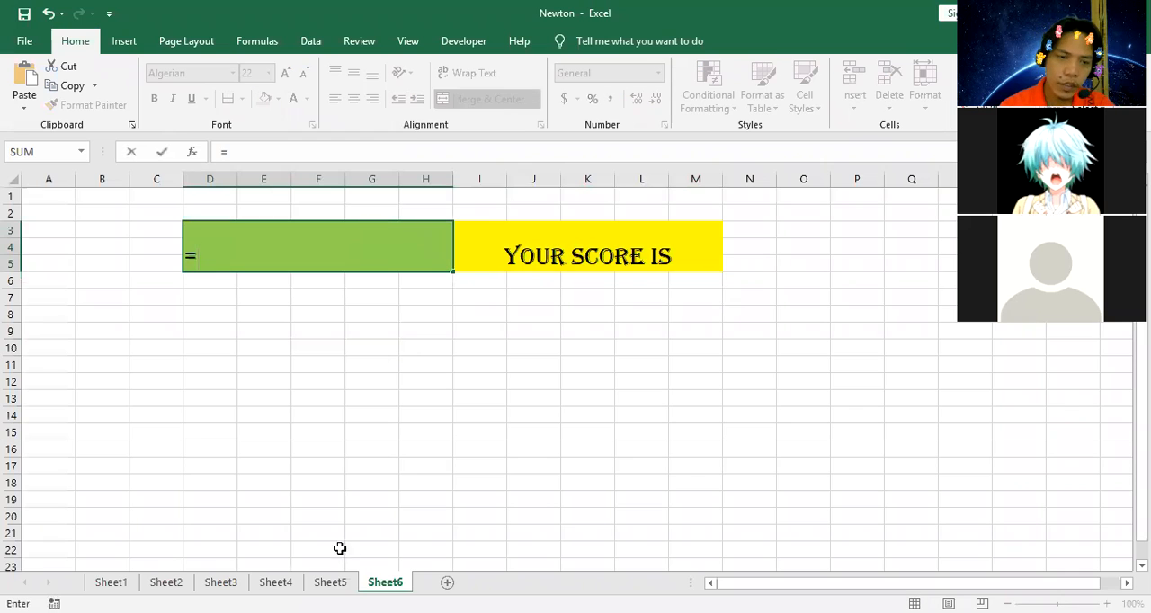
{"action": "left_click", "coordinate": [330, 582]}
{"action": "left_click", "coordinate": [377, 213]}
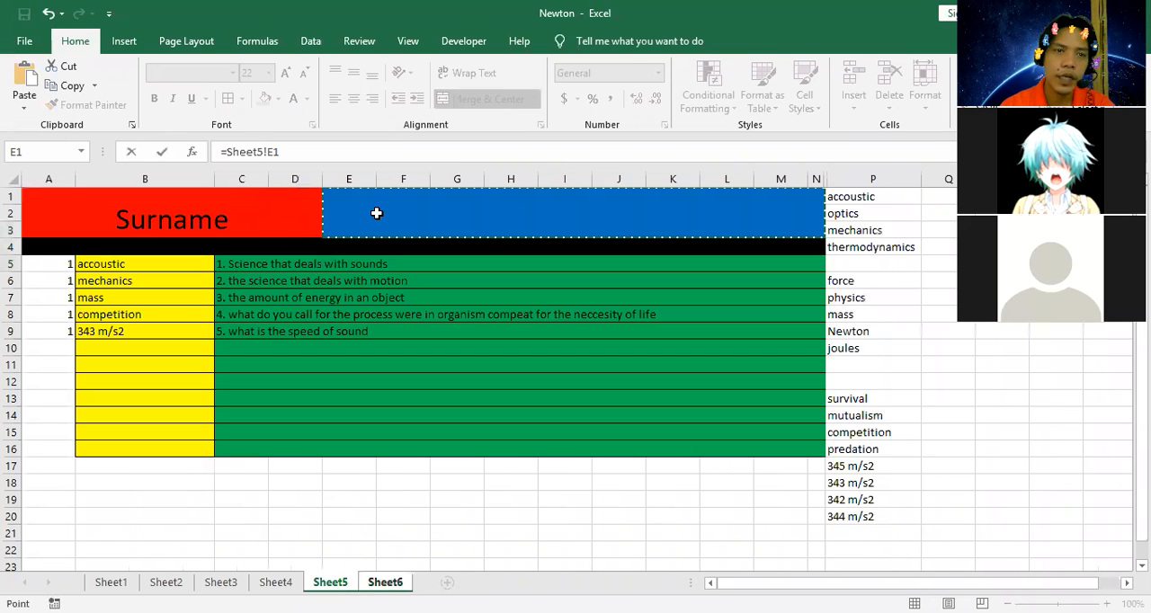
{"action": "key", "text": "Return"}
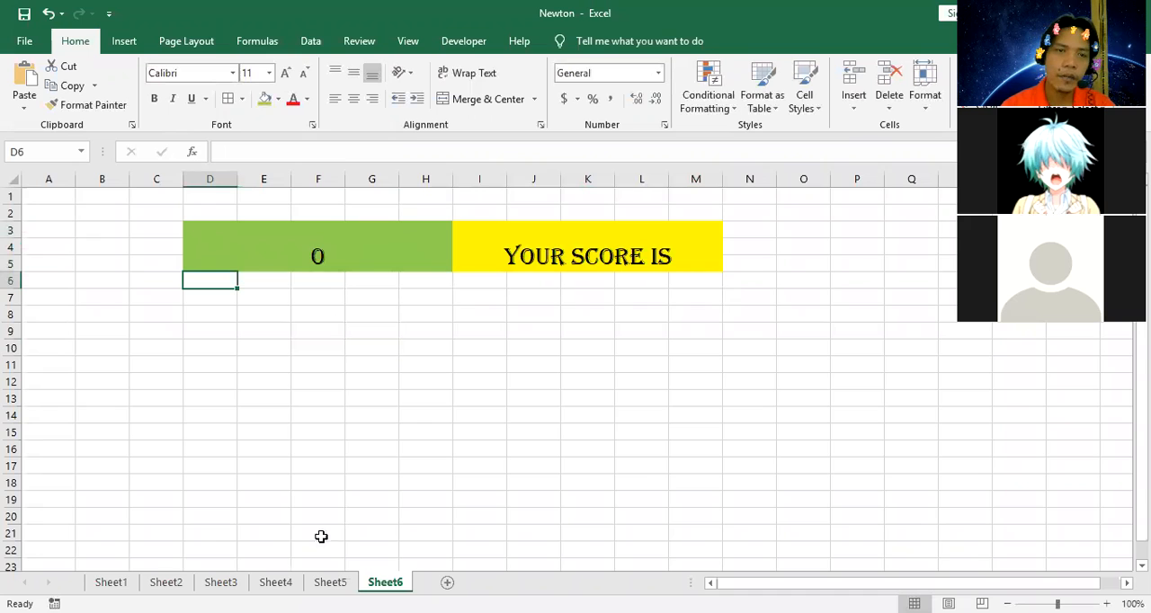
Enter the student's surname and initial in the blue merged block E1 on Sheet5.
{"action": "left_click", "coordinate": [330, 582]}
{"action": "left_click", "coordinate": [416, 215]}
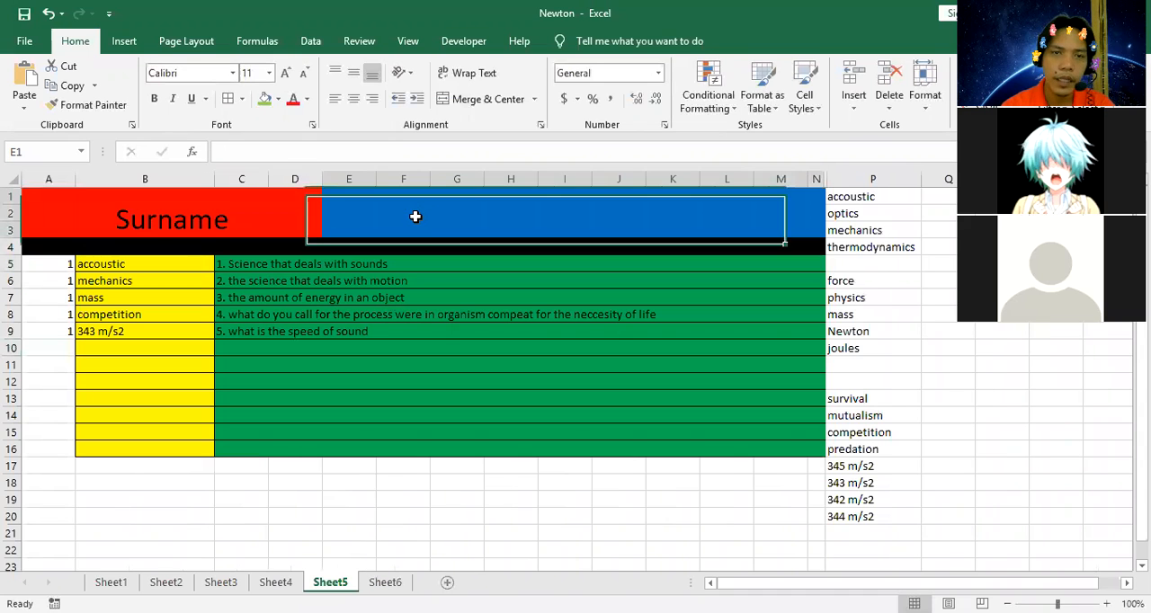
{"action": "type", "text": "del"}
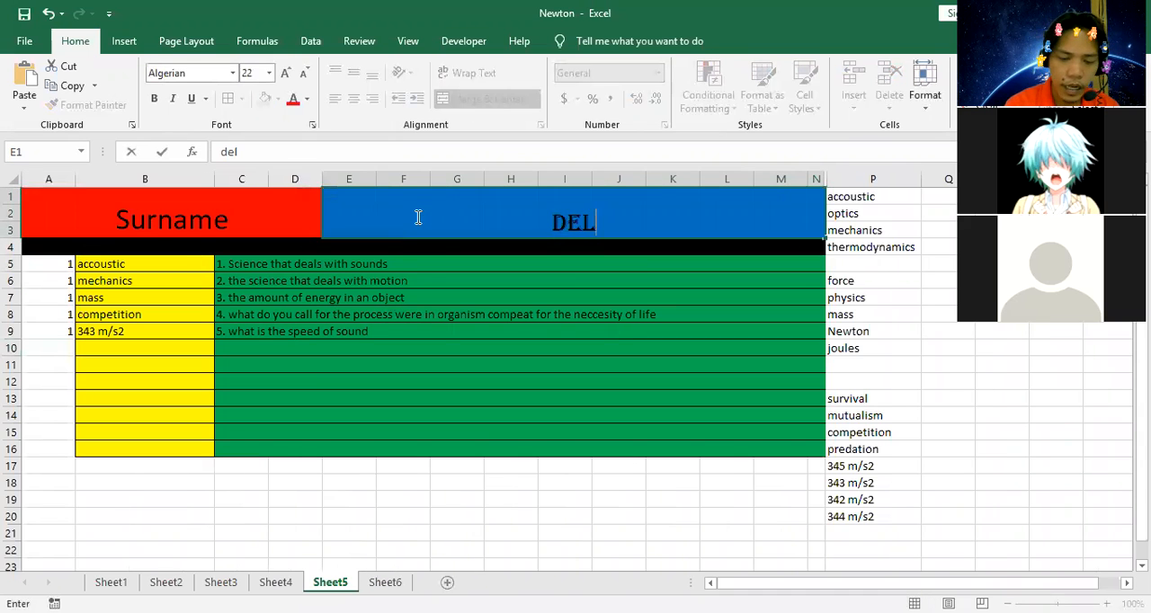
{"action": "type", "text": "acruz"}
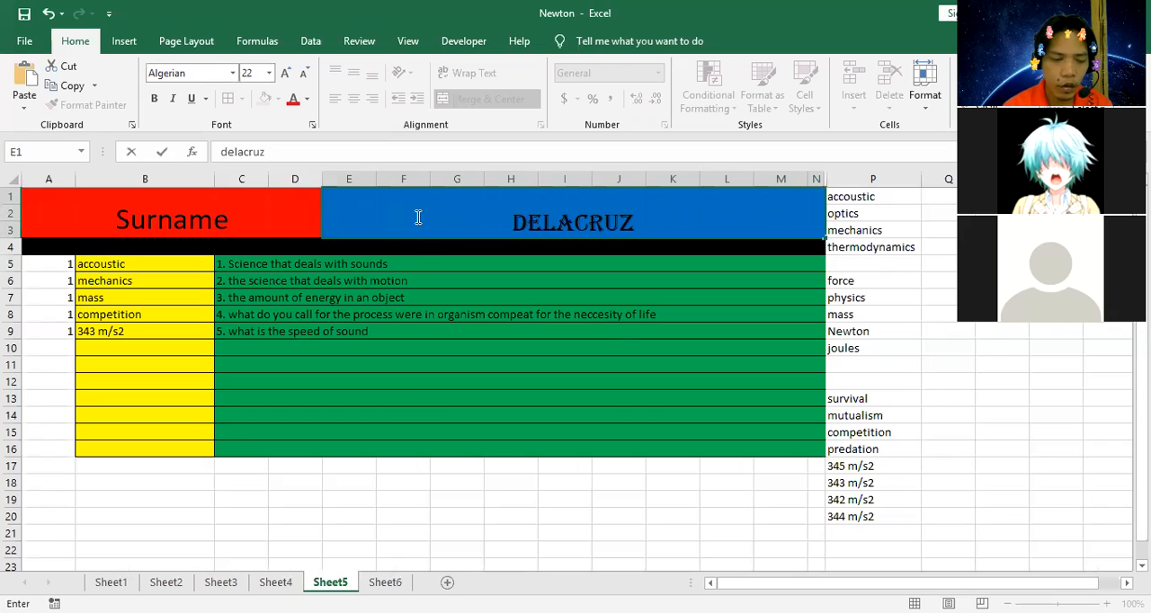
{"action": "type", "text": " D"}
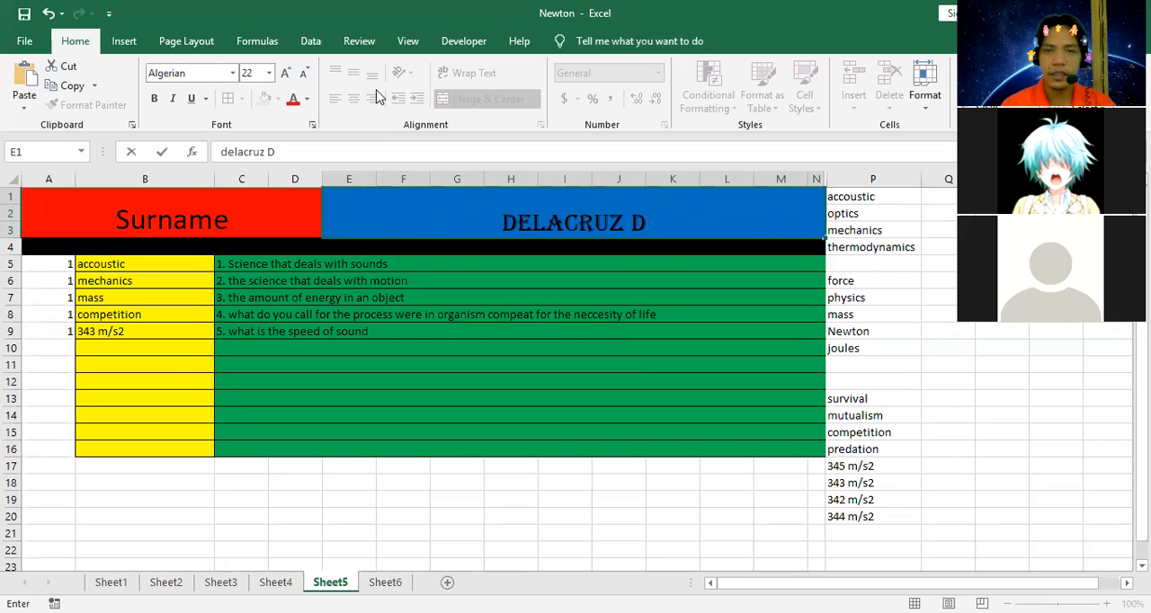
{"action": "left_click", "coordinate": [425, 301]}
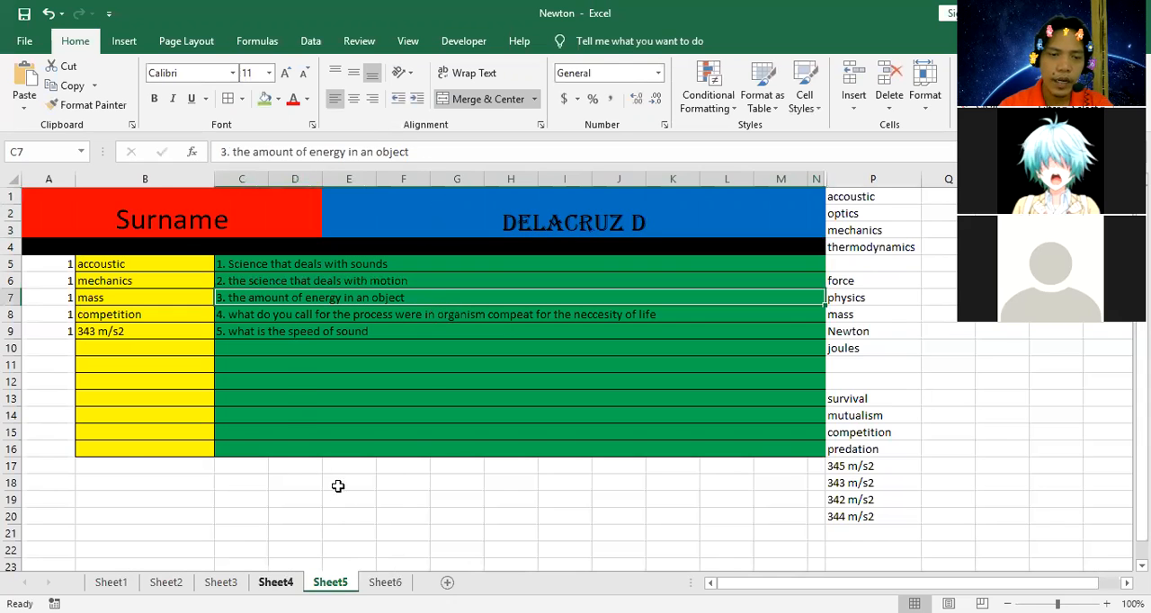
Merge and center the range C20:G23 below the quiz on Sheet5 and enter "Score" in it.
{"action": "scroll", "coordinate": [324, 463], "scroll_direction": "down", "scroll_amount": 2}
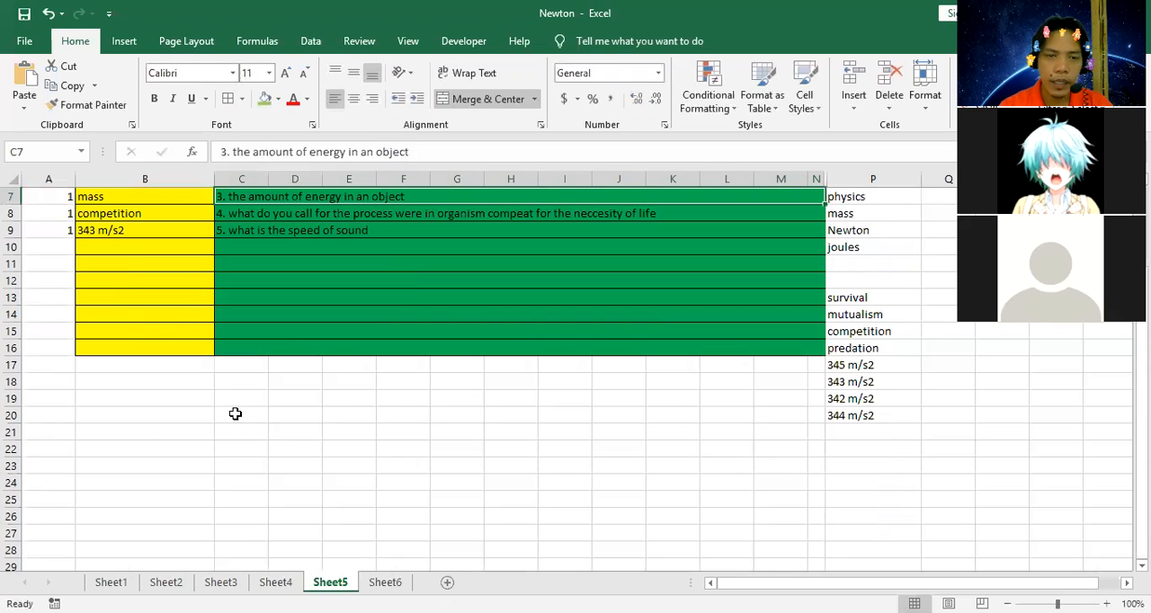
{"action": "left_click_drag", "start_coordinate": [234, 413], "coordinate": [473, 465]}
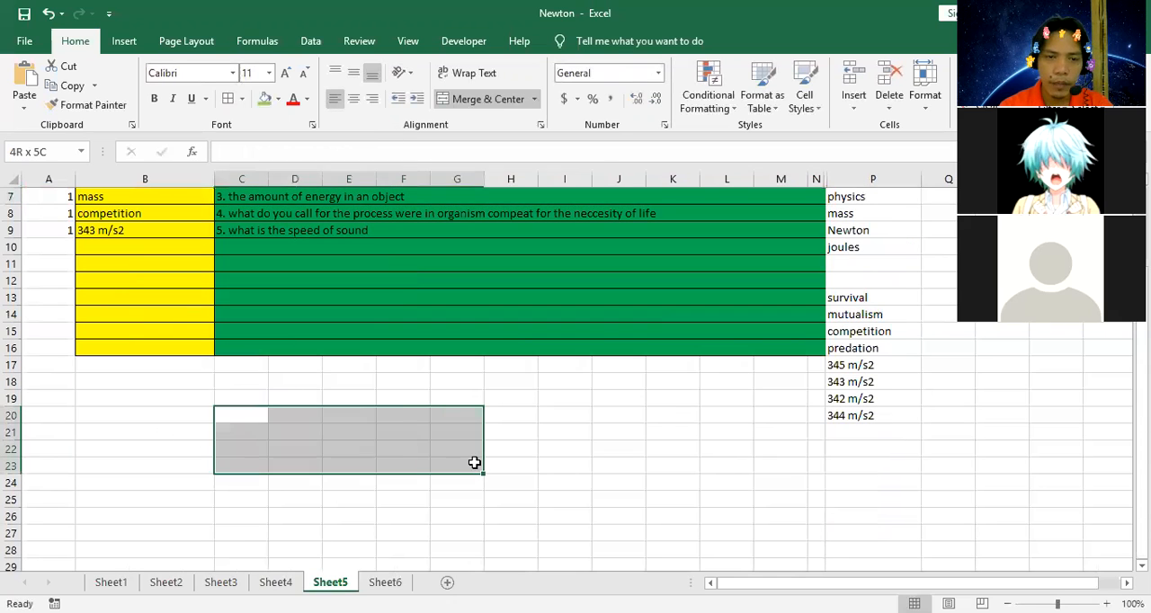
{"action": "left_click", "coordinate": [483, 99]}
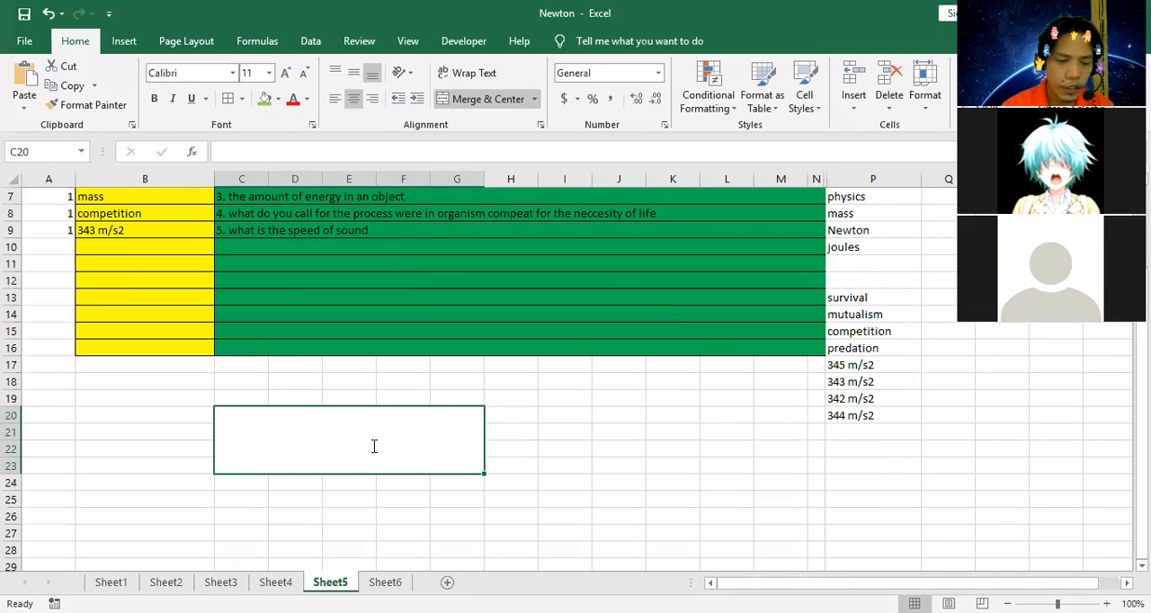
{"action": "type", "text": "Score"}
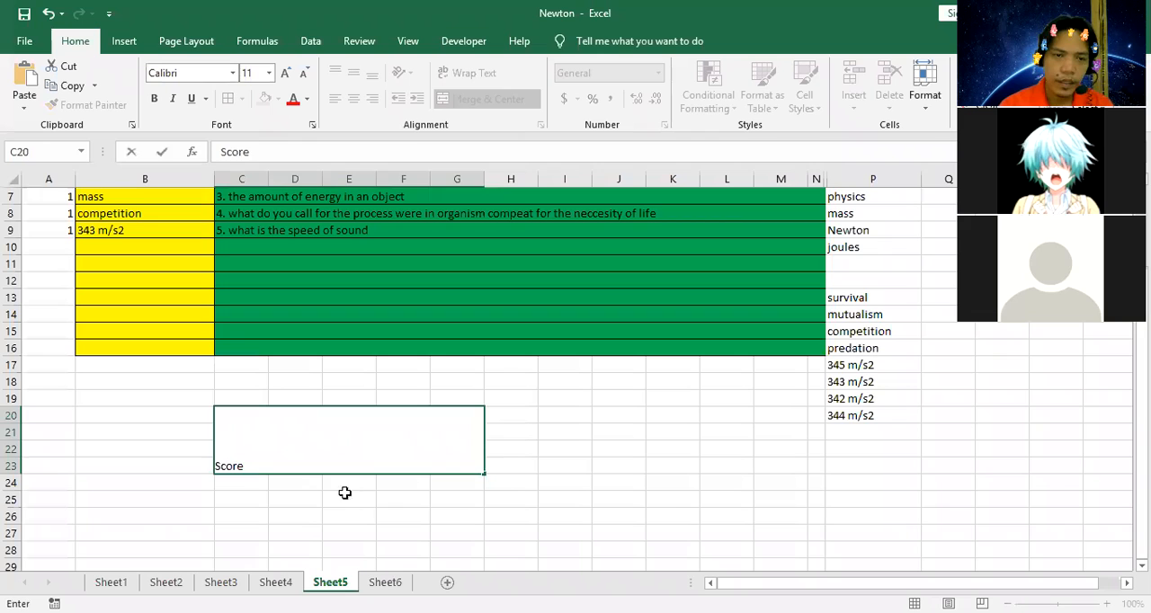
{"action": "left_click", "coordinate": [344, 493]}
Add a hyperlink to the "Score" block that leads to cell A1 of Sheet6 in this document.
{"action": "left_click", "coordinate": [363, 432]}
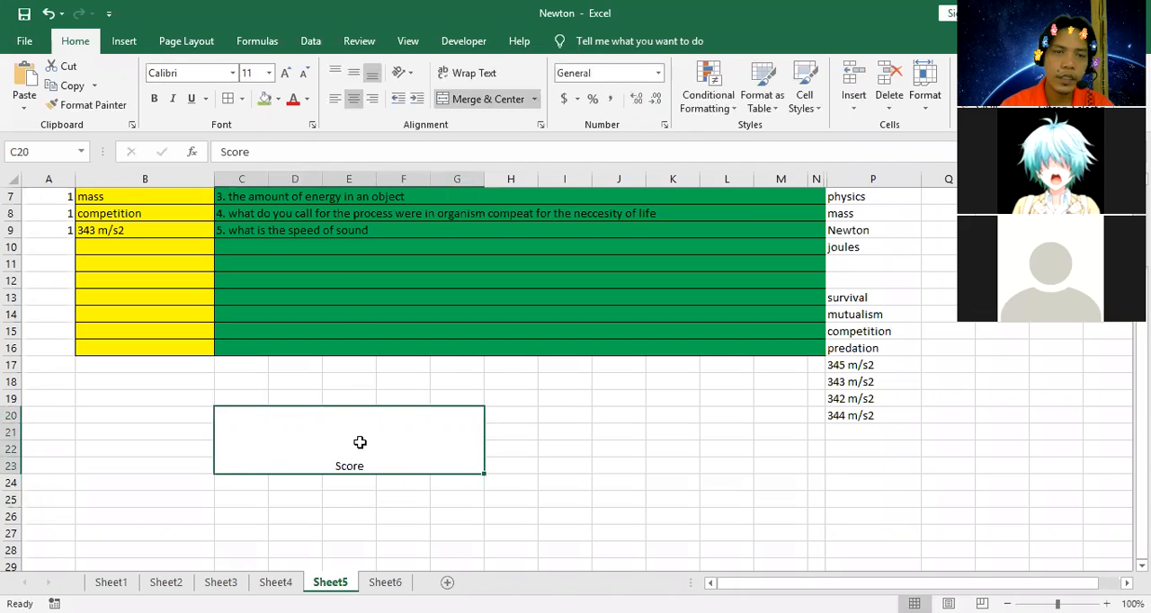
{"action": "right_click", "coordinate": [359, 443]}
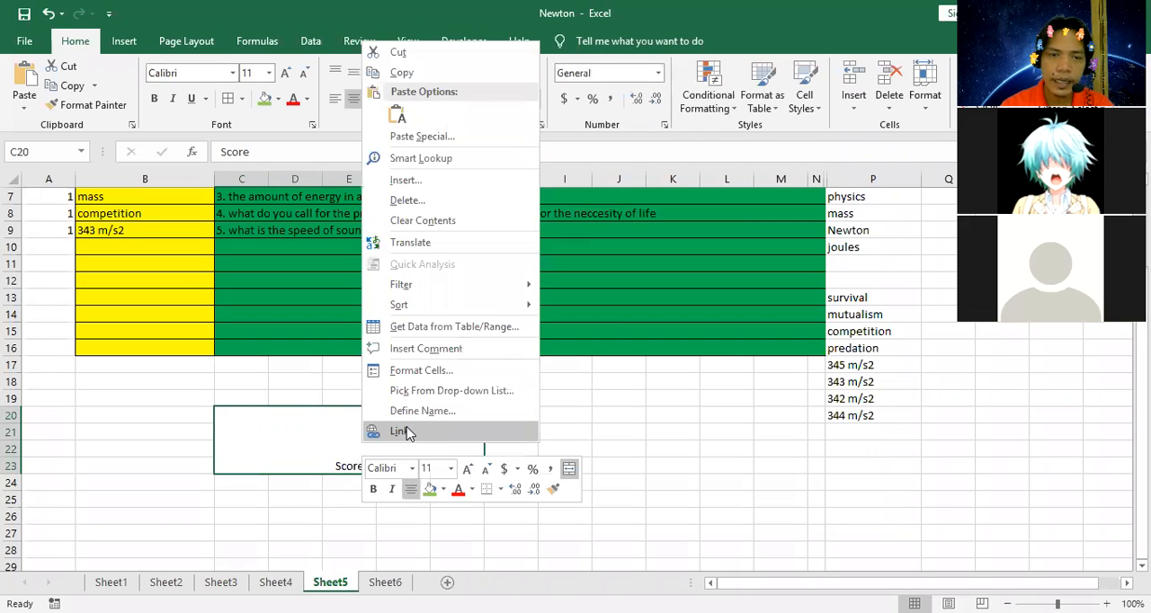
{"action": "left_click", "coordinate": [407, 432]}
{"action": "left_click", "coordinate": [175, 407]}
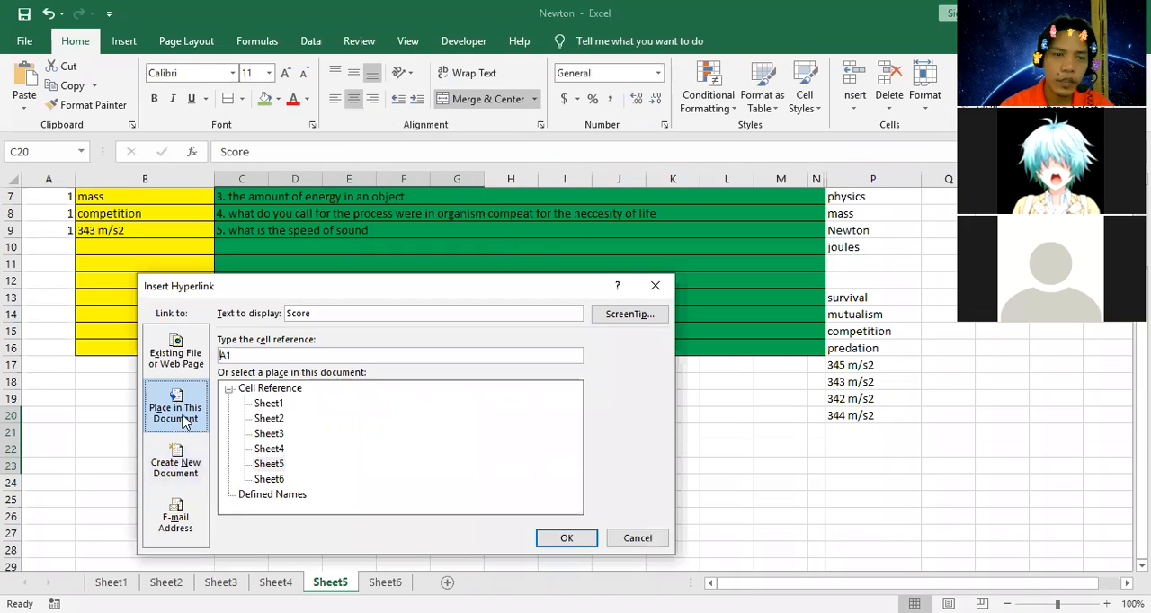
{"action": "left_click", "coordinate": [268, 479]}
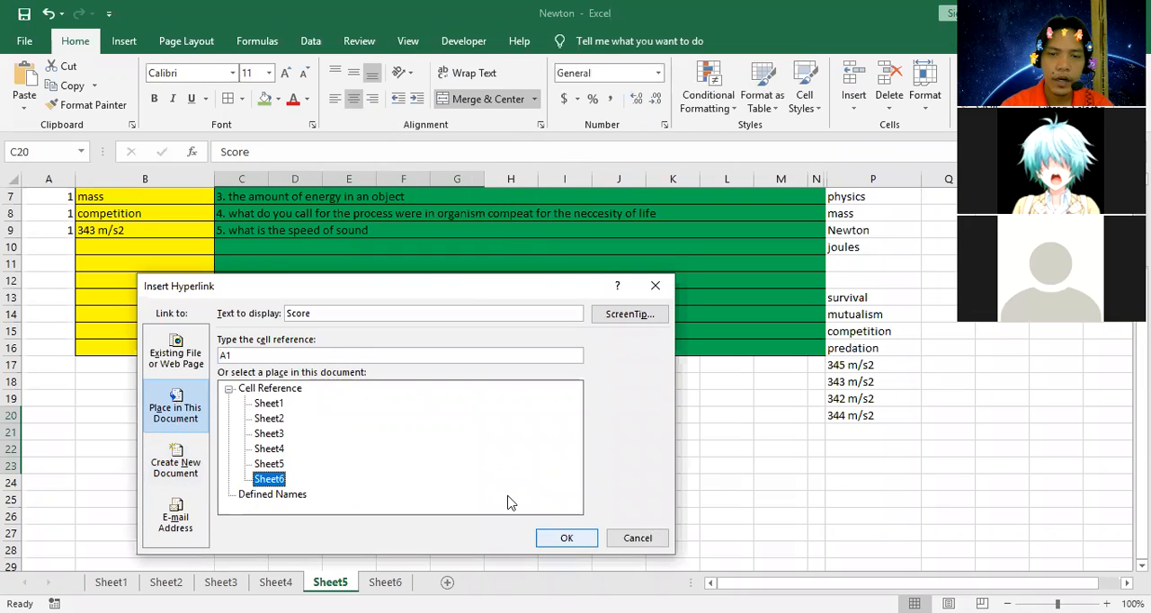
{"action": "left_click", "coordinate": [567, 537]}
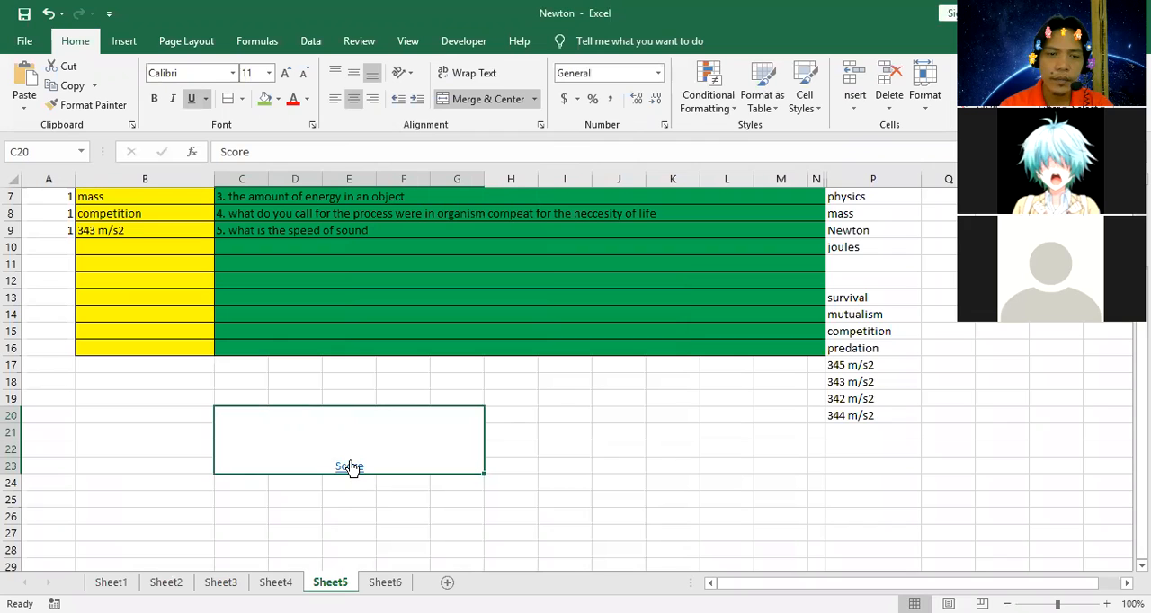
Enlarge the "Score" link text to size 72 and follow the link to Sheet6.
{"action": "left_click", "coordinate": [268, 74]}
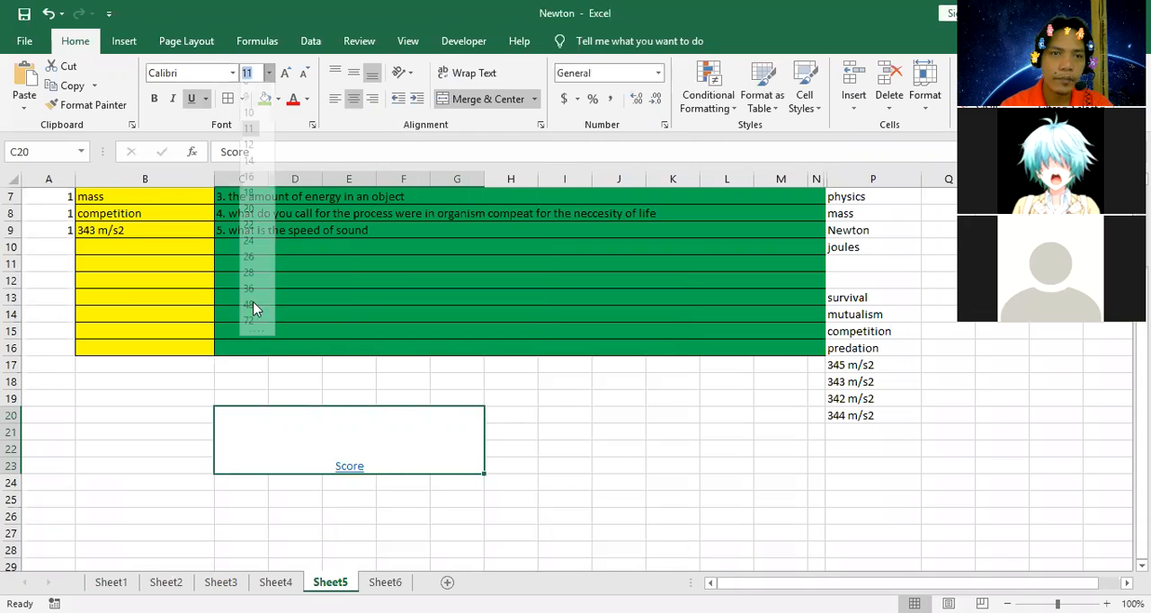
{"action": "left_click", "coordinate": [250, 324]}
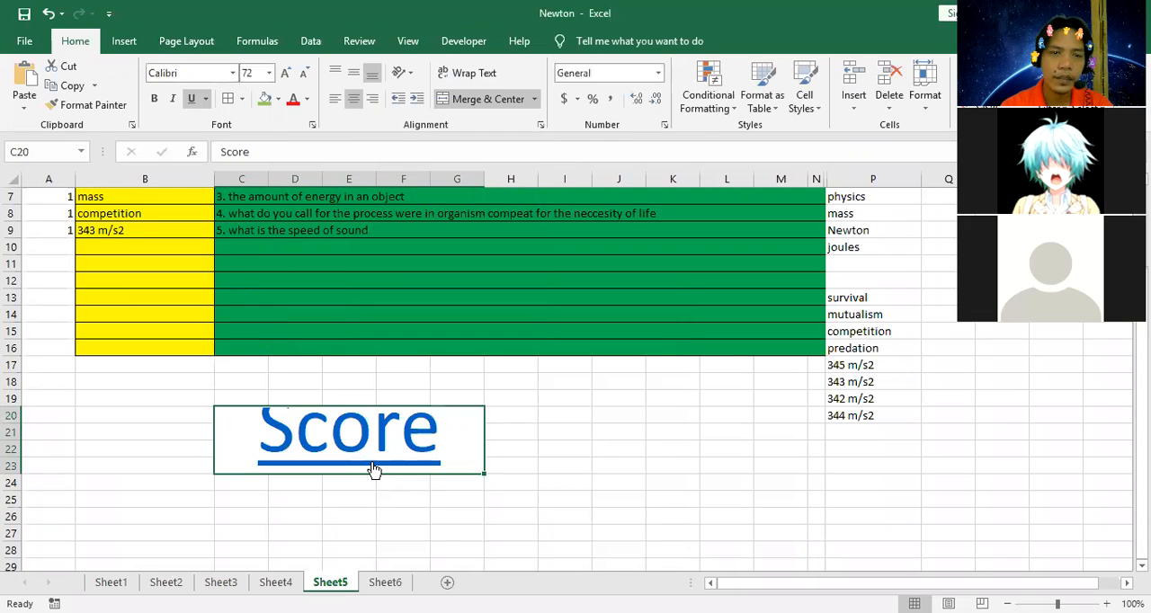
{"action": "left_click", "coordinate": [371, 464]}
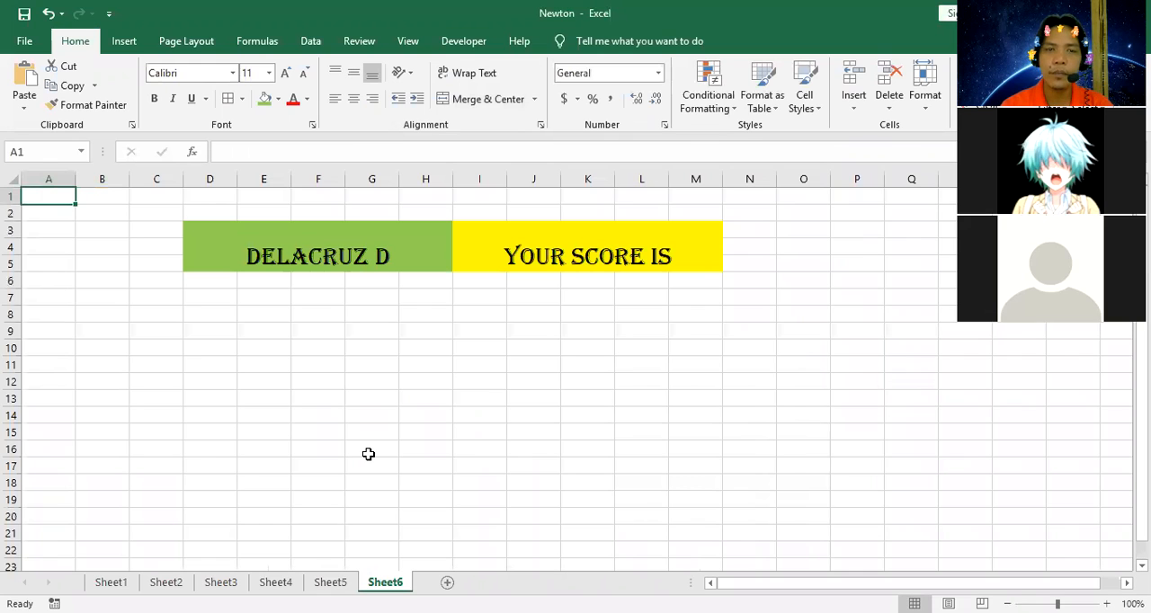
Merge and center the range D6:M18 on Sheet6 and set its font size to 180.
{"action": "left_click_drag", "start_coordinate": [195, 279], "coordinate": [715, 473]}
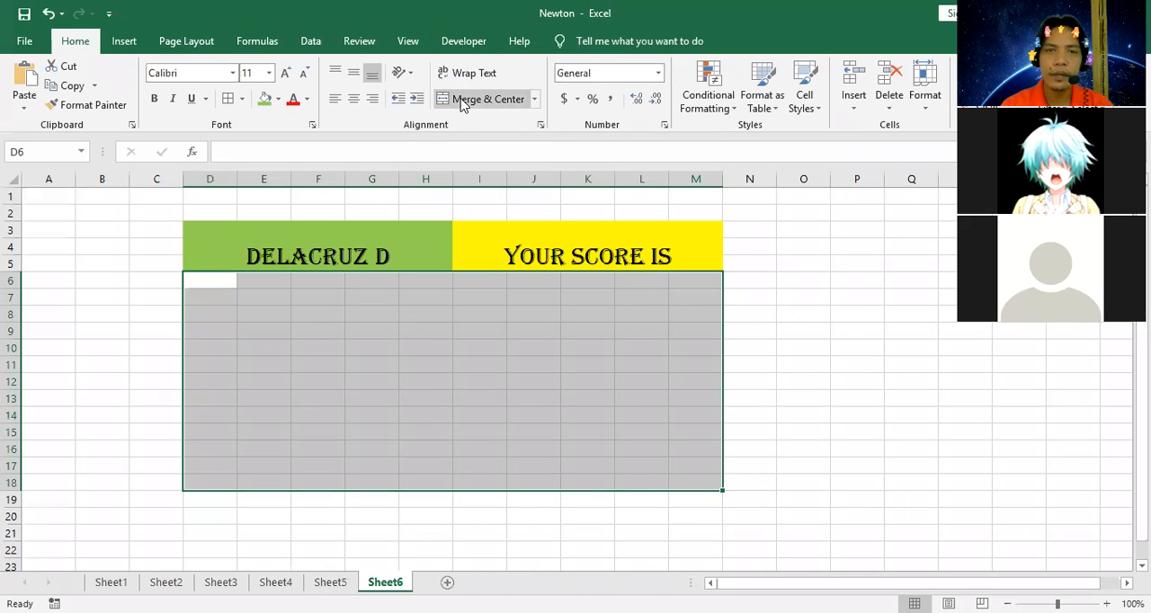
{"action": "left_click", "coordinate": [464, 100]}
{"action": "left_click", "coordinate": [261, 72]}
{"action": "type", "text": "180"}
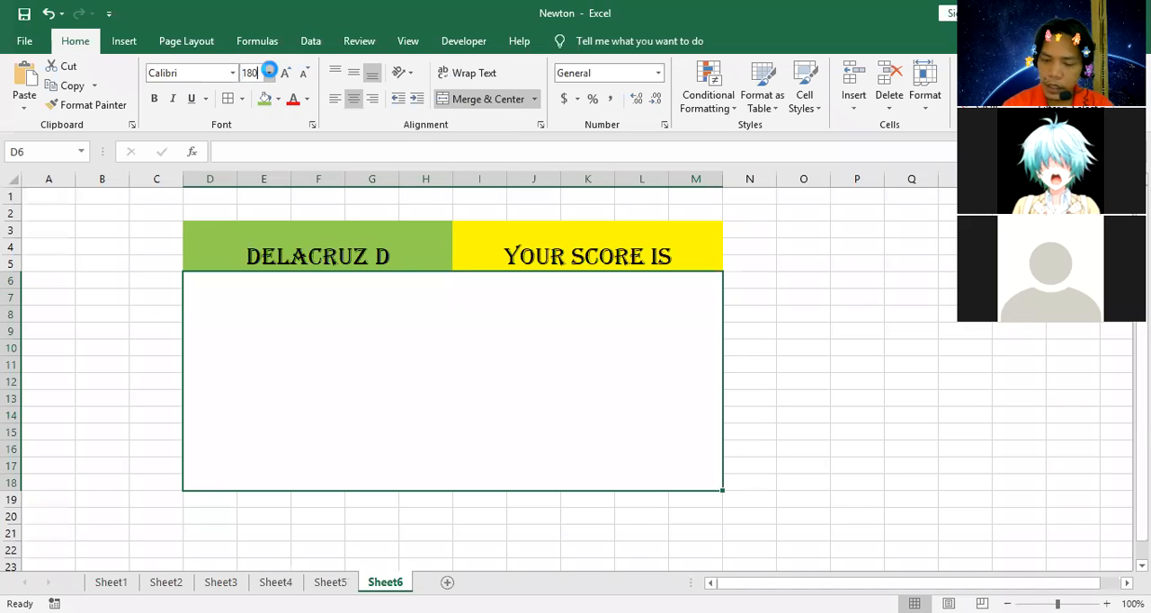
{"action": "key", "text": "Return"}
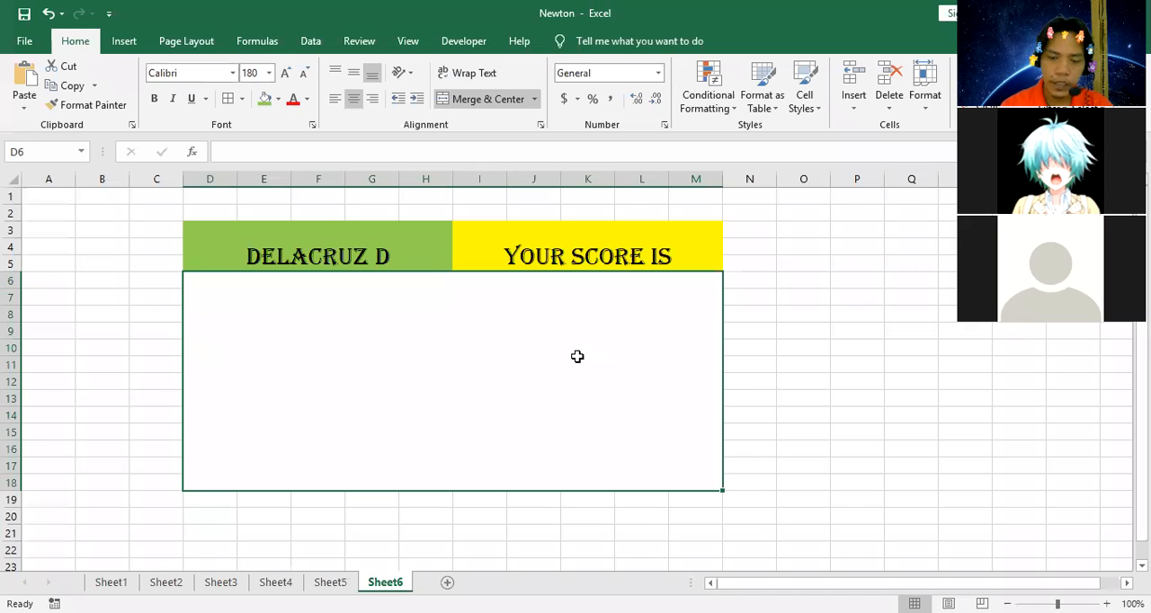
Total the quiz points in the merged block D6:M18 with the formula =SUM(Sheet5!A5:A16).
{"action": "type", "text": "="}
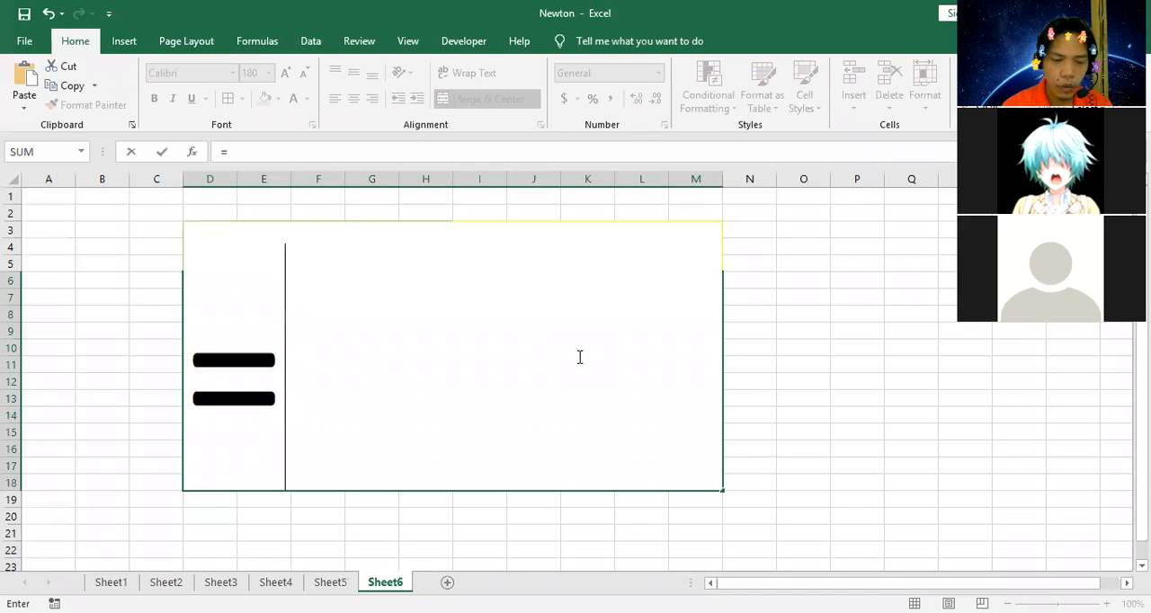
{"action": "type", "text": "sum("}
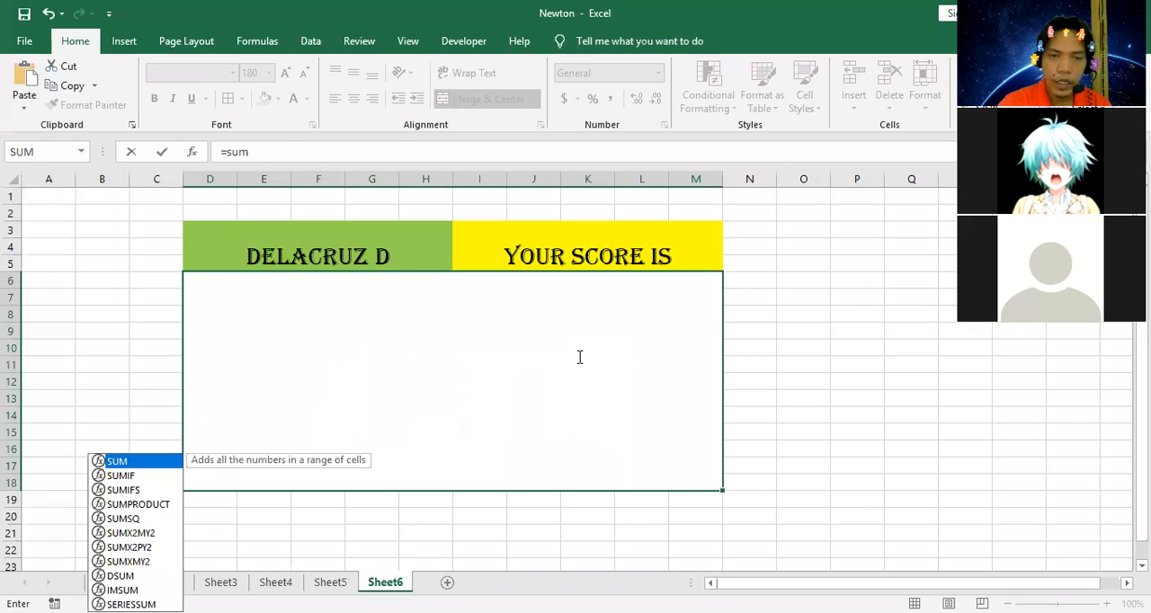
{"action": "left_click", "coordinate": [331, 585]}
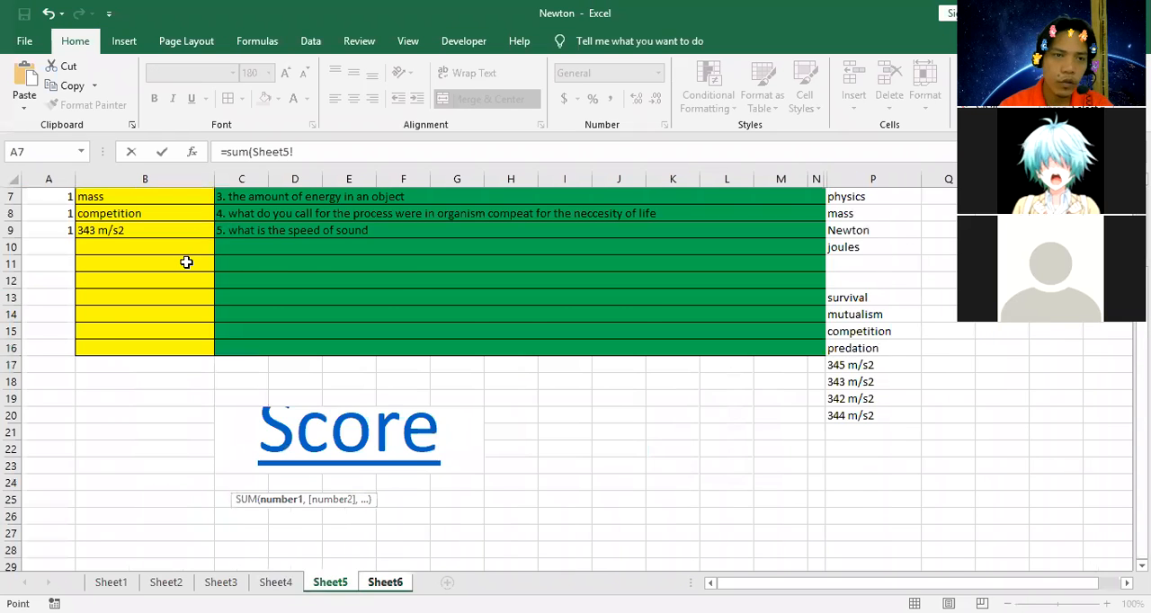
{"action": "scroll", "coordinate": [56, 260], "scroll_direction": "up", "scroll_amount": 2}
{"action": "left_click", "coordinate": [56, 264]}
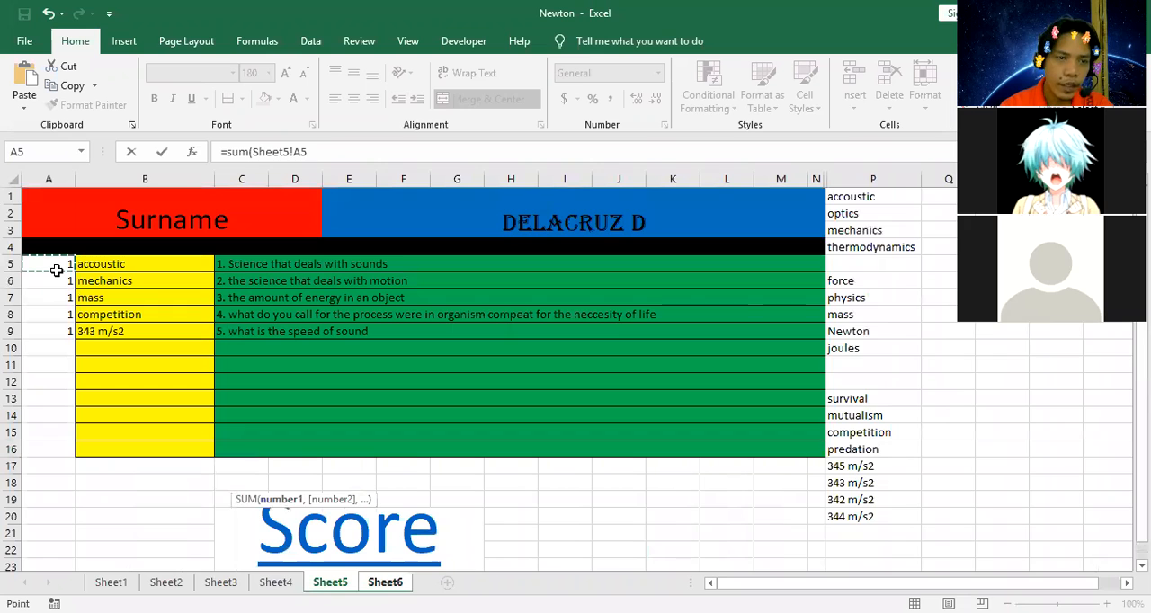
{"action": "key", "text": "ctrl+shift+Down"}
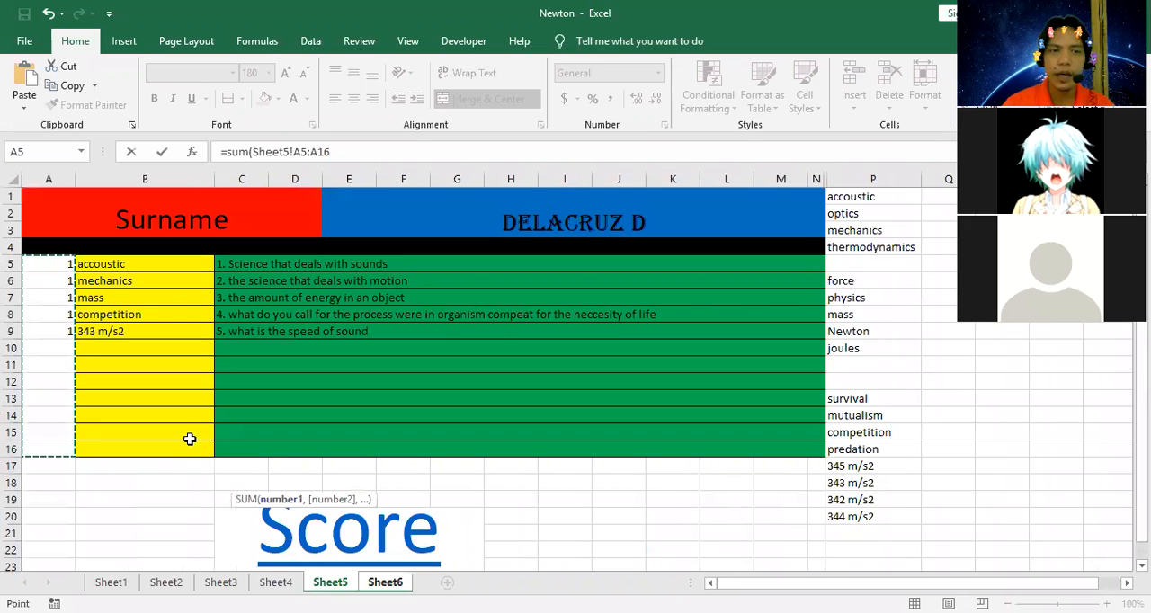
{"action": "key", "text": "Return"}
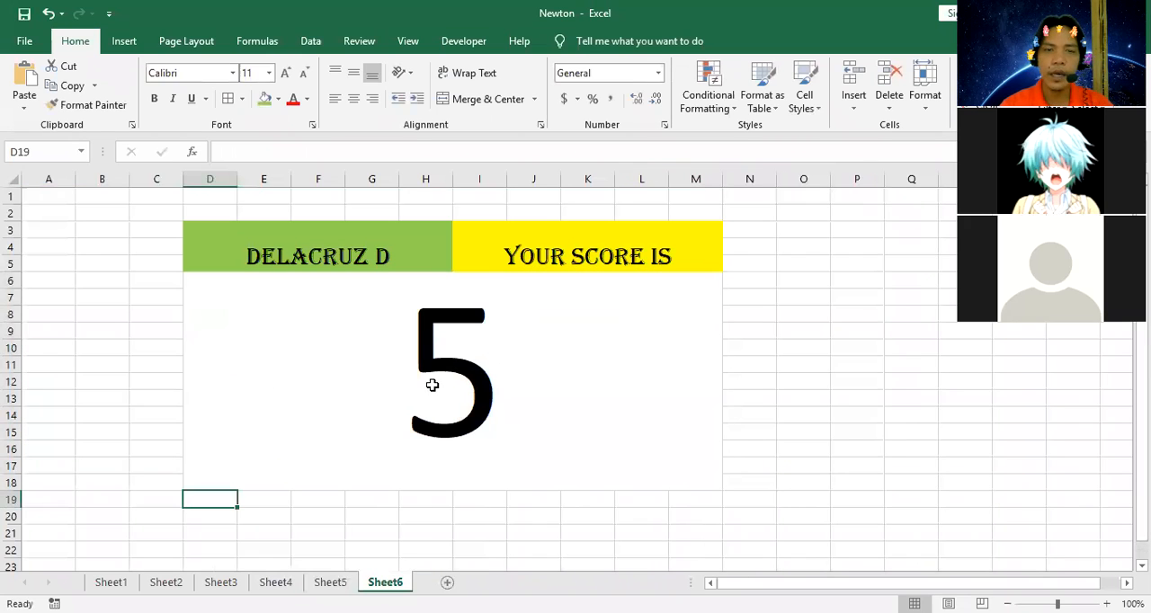
Change the answer to question 3 in cell B7 of Sheet5 to Newton and follow the "Score" link to Sheet6.
{"action": "scroll", "coordinate": [433, 382], "scroll_direction": "down", "scroll_amount": 2}
{"action": "scroll", "coordinate": [433, 376], "scroll_direction": "up", "scroll_amount": 2}
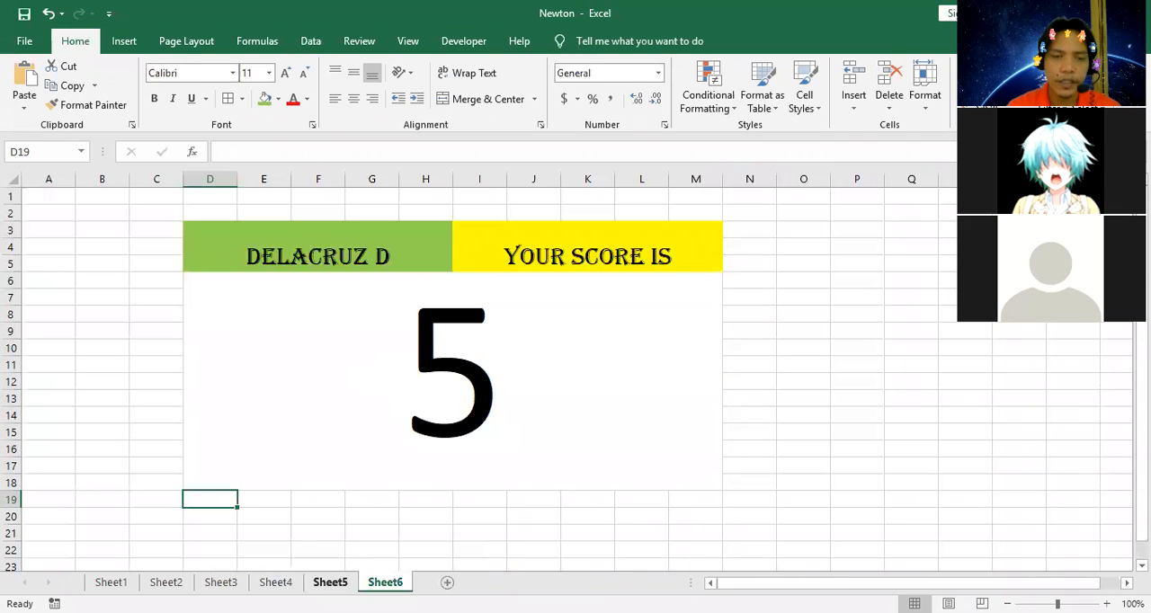
{"action": "left_click", "coordinate": [330, 582]}
{"action": "left_click", "coordinate": [144, 297]}
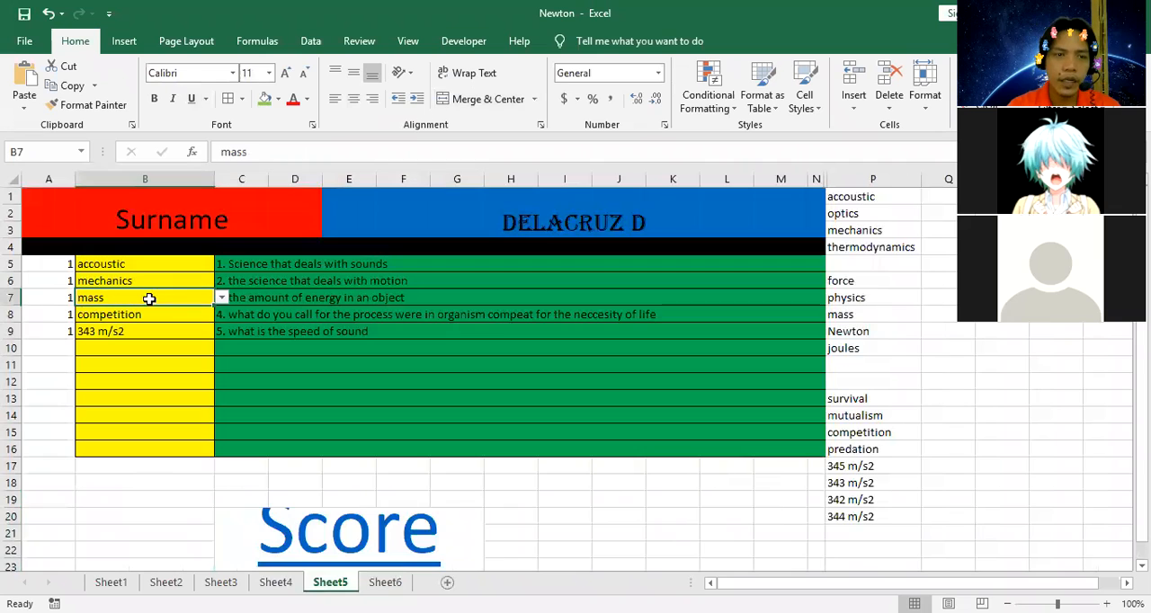
{"action": "left_click", "coordinate": [221, 301]}
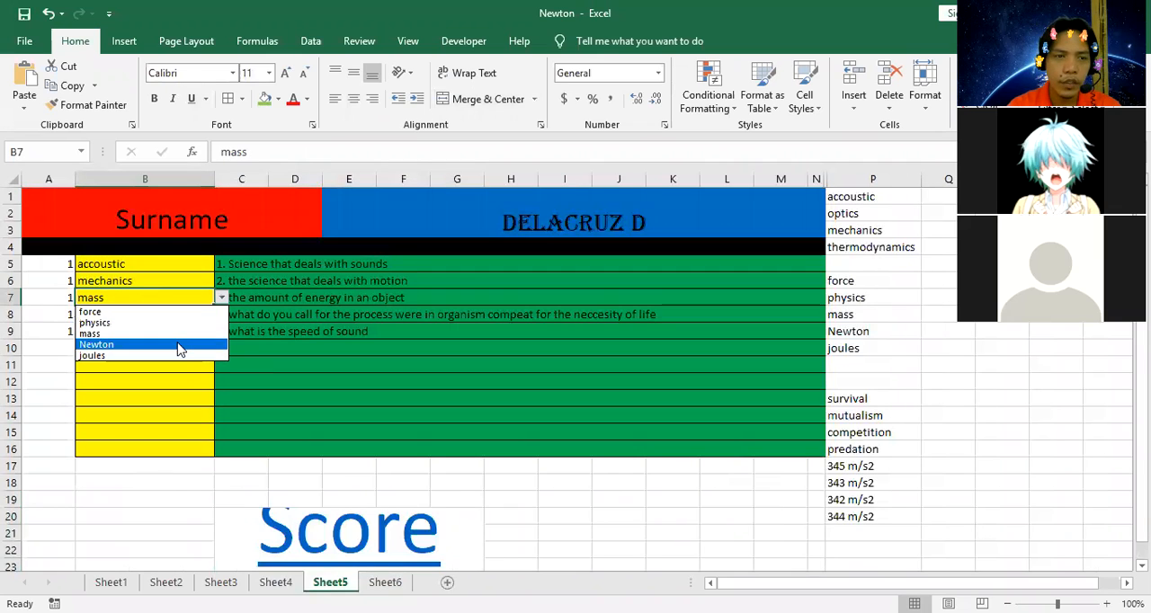
{"action": "left_click", "coordinate": [180, 344]}
{"action": "scroll", "coordinate": [241, 410], "scroll_direction": "down", "scroll_amount": 2}
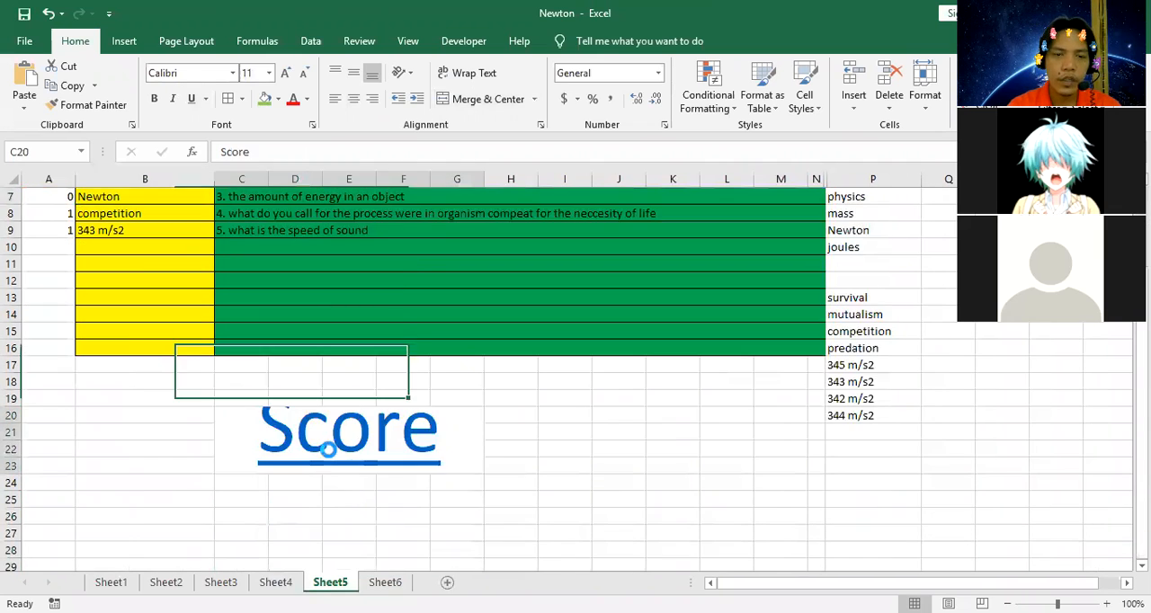
{"action": "left_click", "coordinate": [324, 449]}
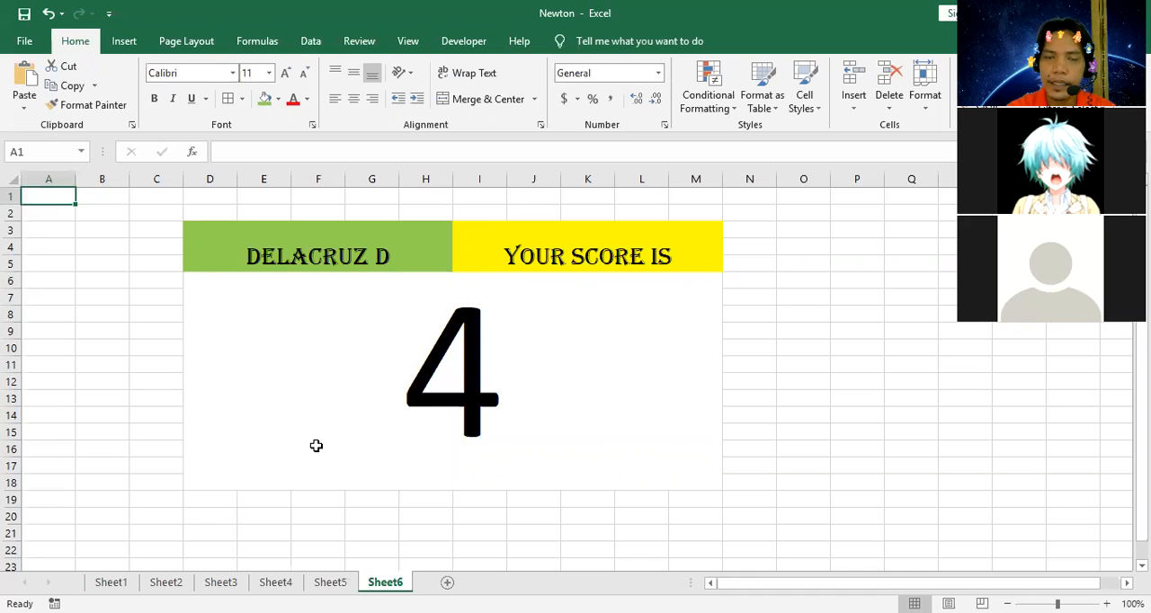
Apply thick outside borders to the score block D6:M18, the "your score is" heading I3:M5 and the name heading D3:H5.
{"action": "left_click", "coordinate": [242, 101]}
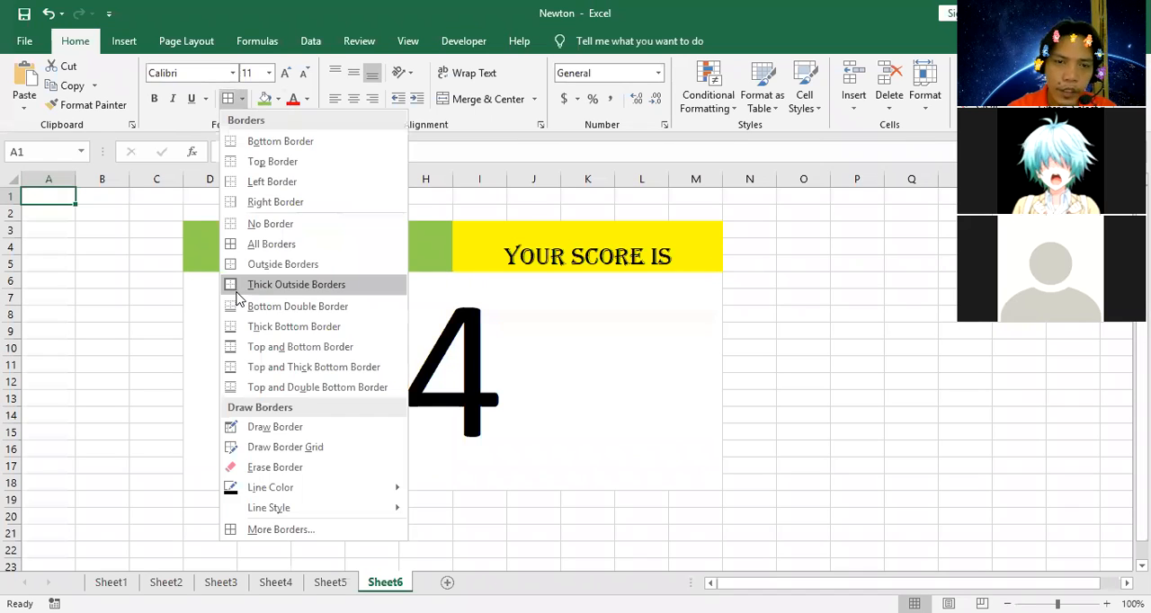
{"action": "left_click", "coordinate": [312, 334]}
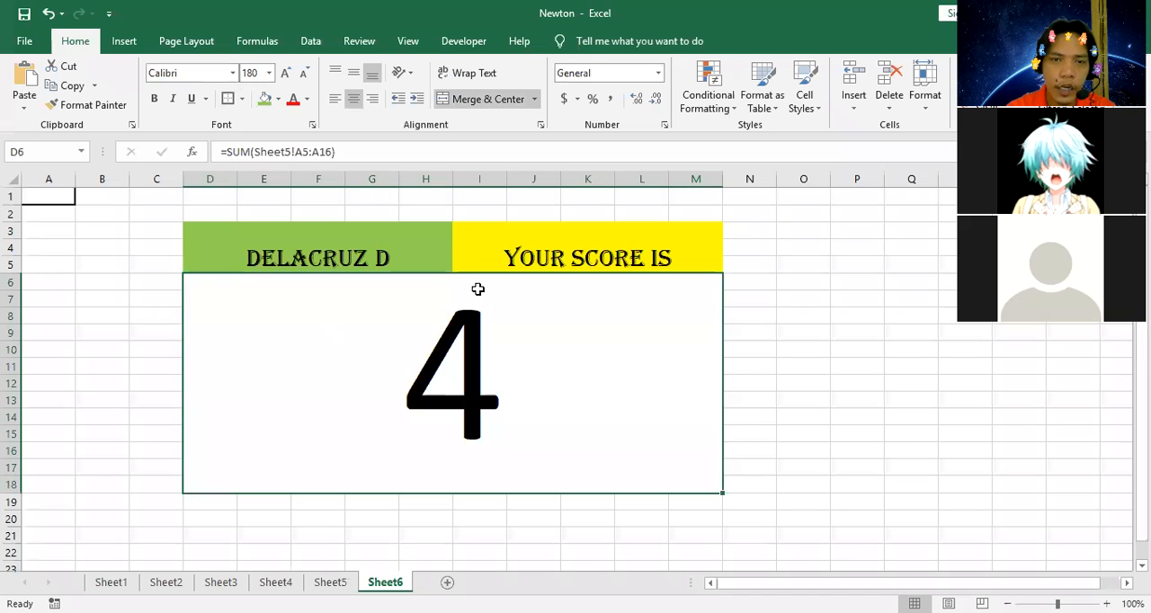
{"action": "left_click", "coordinate": [603, 260]}
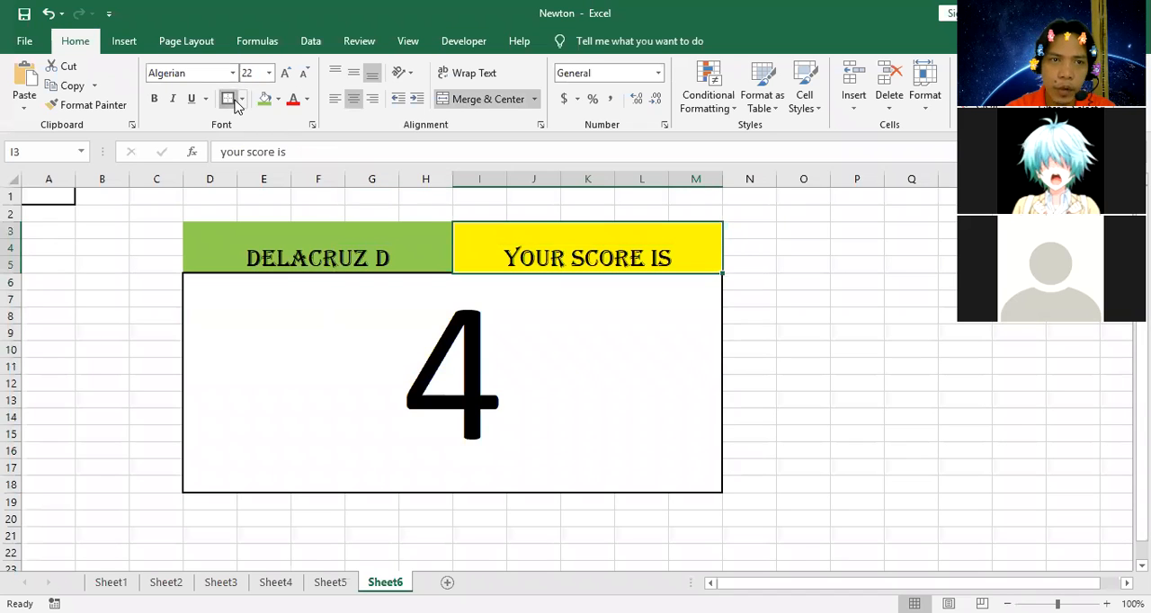
{"action": "left_click", "coordinate": [324, 244]}
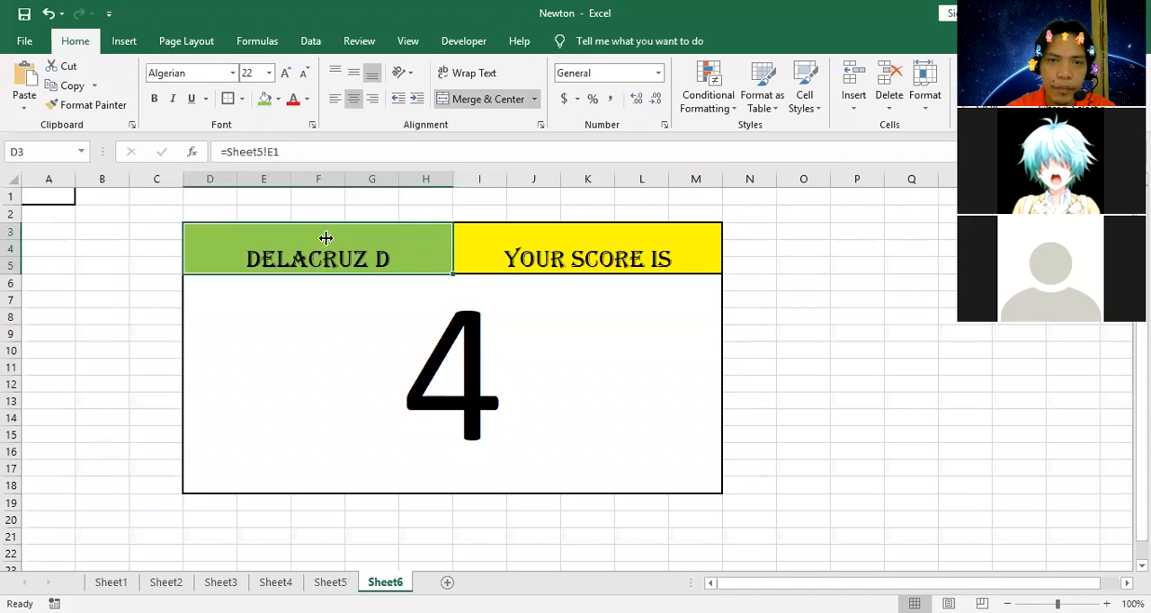
{"action": "left_click", "coordinate": [629, 364]}
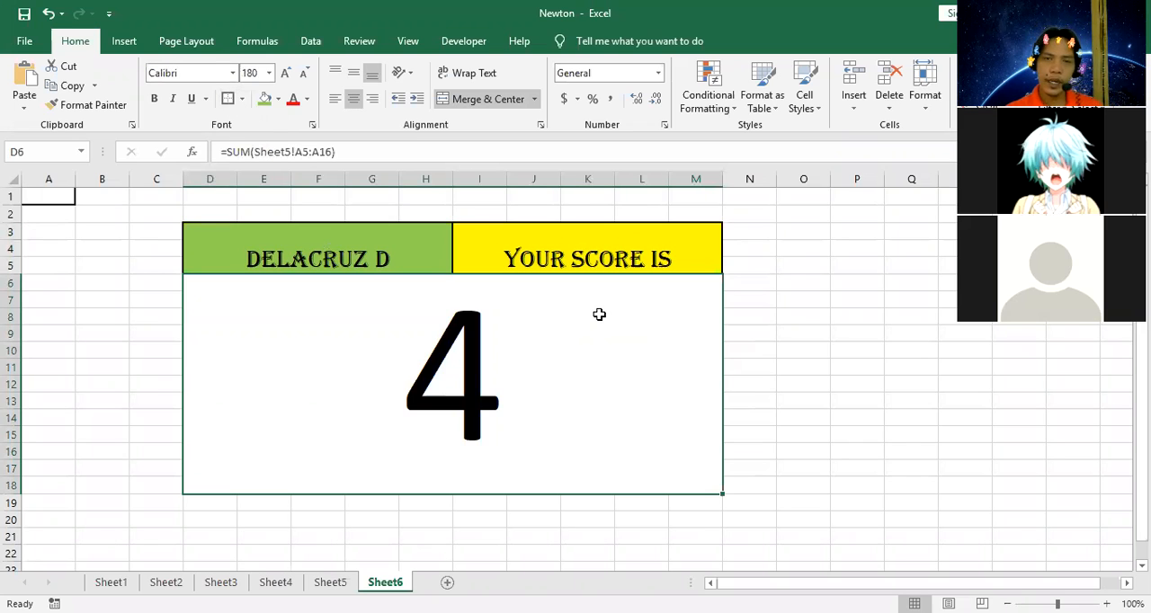